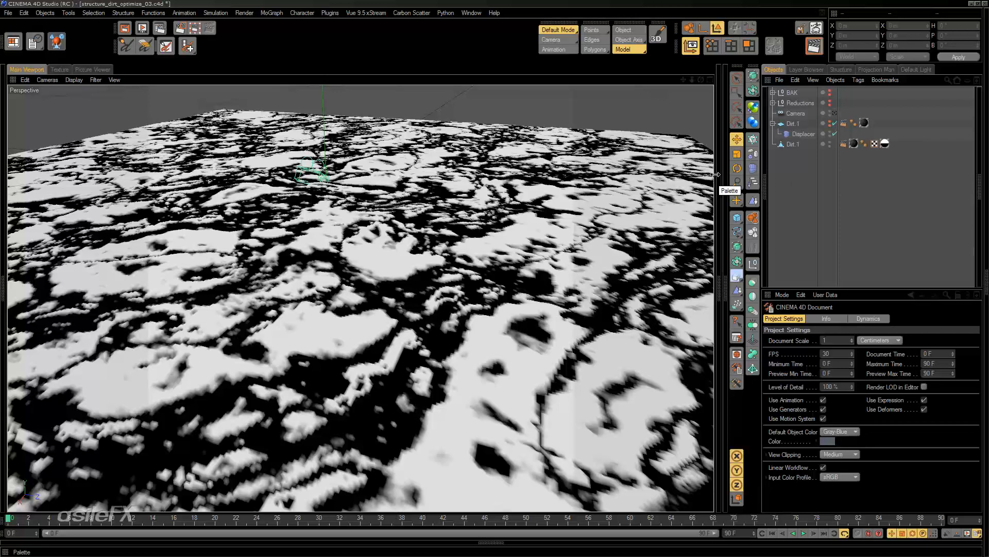
Examine the UV mesh of the Dirt.1 polygon object in the texture view and return to the perspective viewport.
{"action": "left_click", "coordinate": [791, 145]}
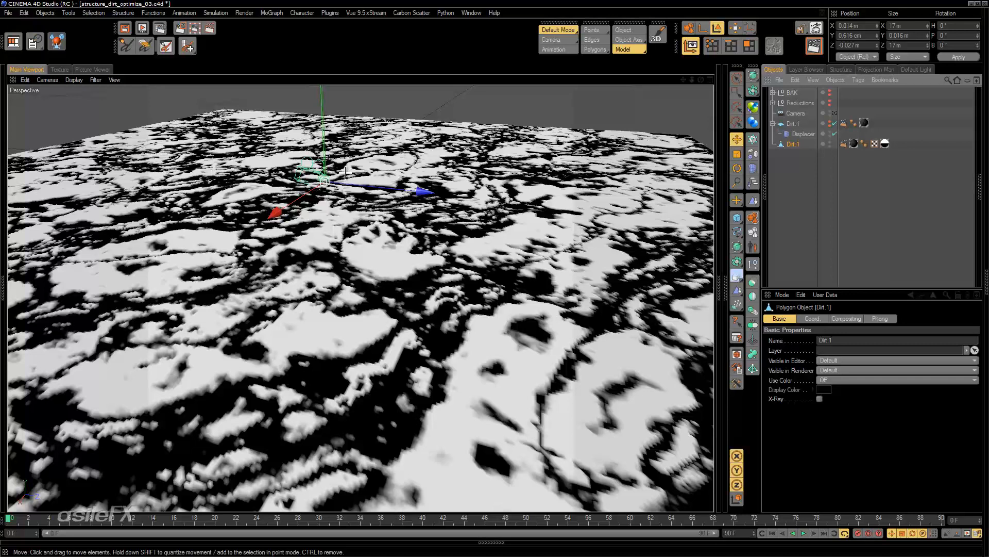
{"action": "left_click", "coordinate": [59, 69]}
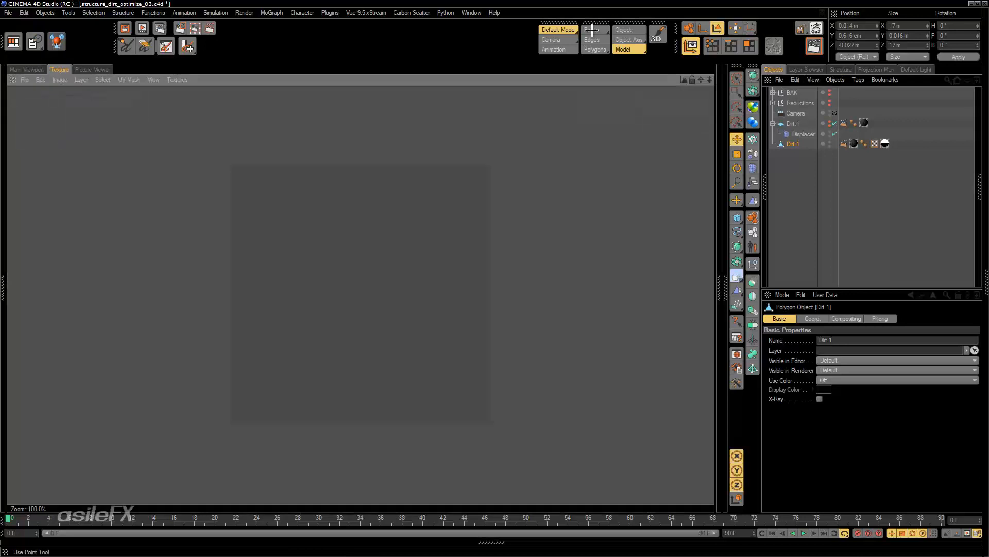
{"action": "left_click", "coordinate": [643, 51]}
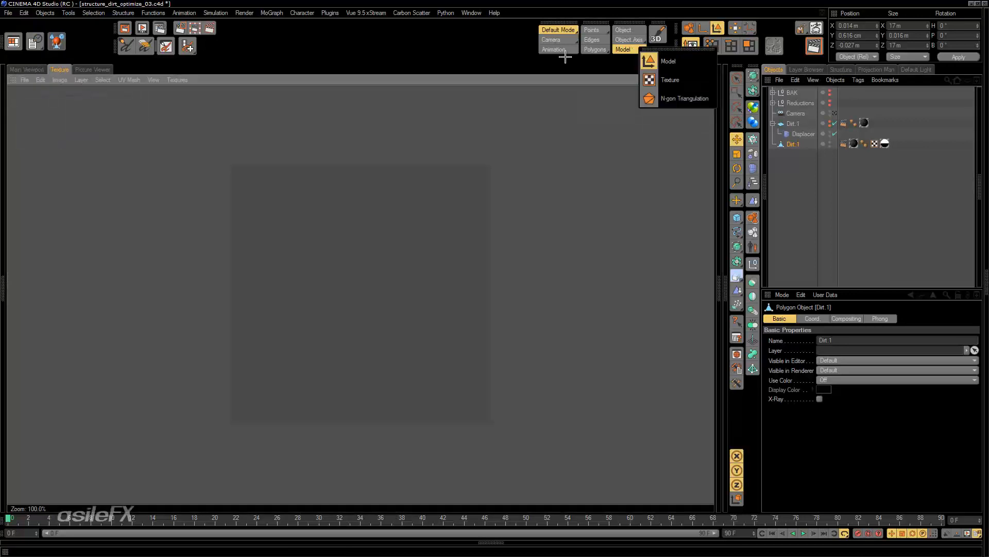
{"action": "left_click", "coordinate": [558, 111]}
{"action": "left_click", "coordinate": [607, 51]}
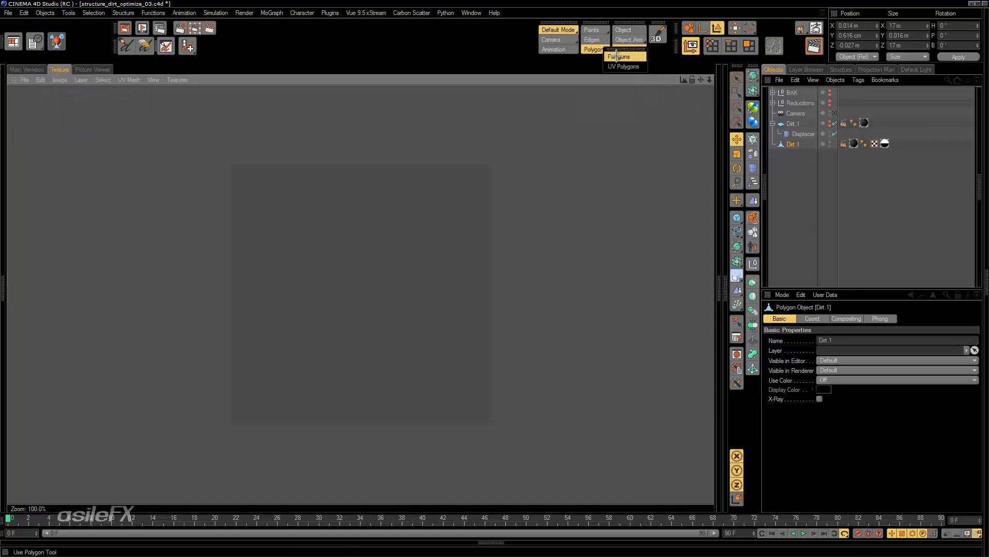
{"action": "left_click", "coordinate": [617, 56]}
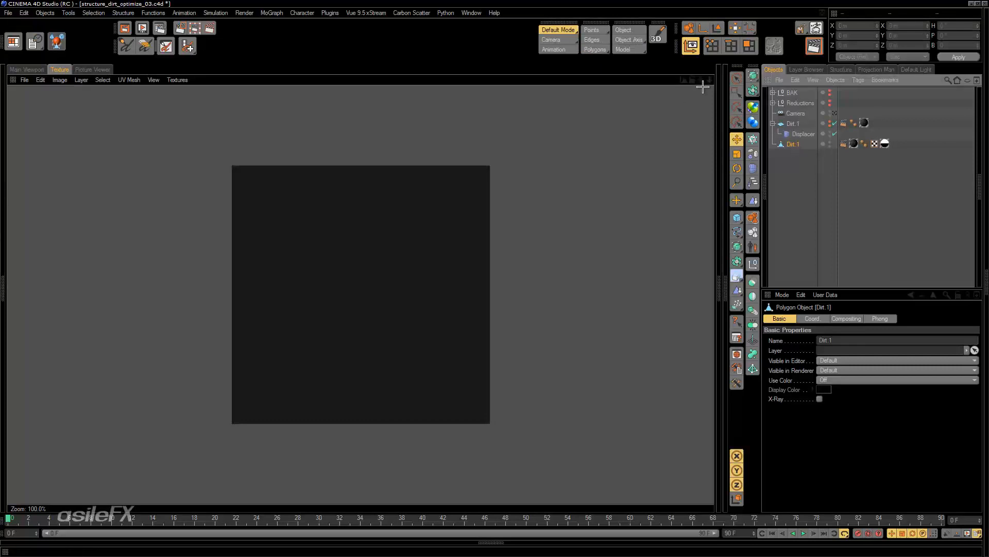
{"action": "left_click_drag", "start_coordinate": [710, 80], "coordinate": [988, 41]}
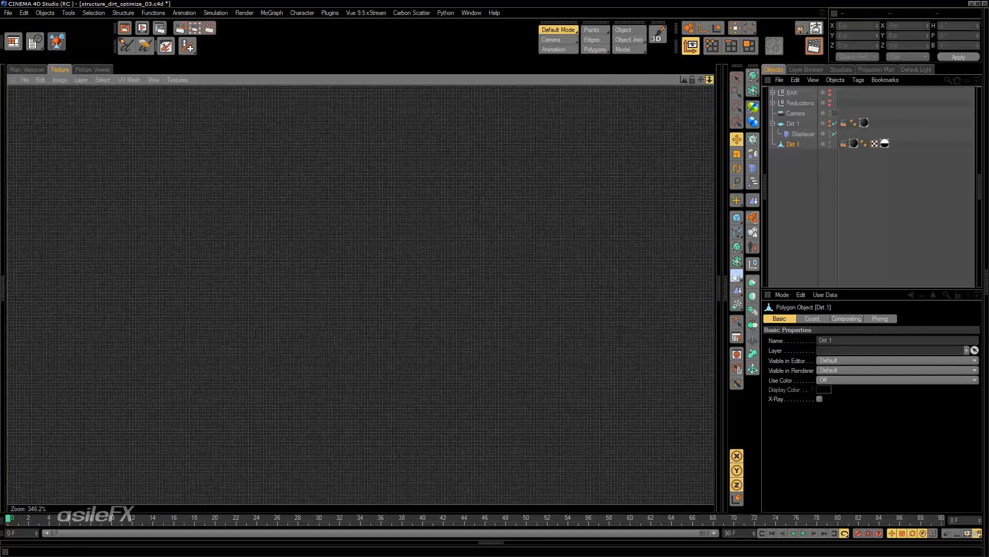
{"action": "scroll", "coordinate": [404, 310], "scroll_direction": "up", "scroll_amount": 10}
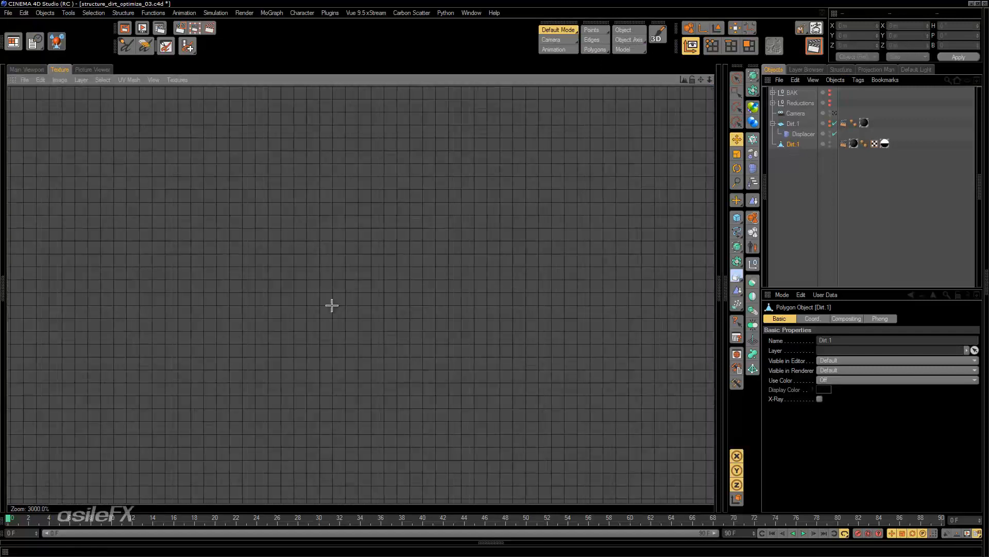
{"action": "left_click", "coordinate": [31, 69]}
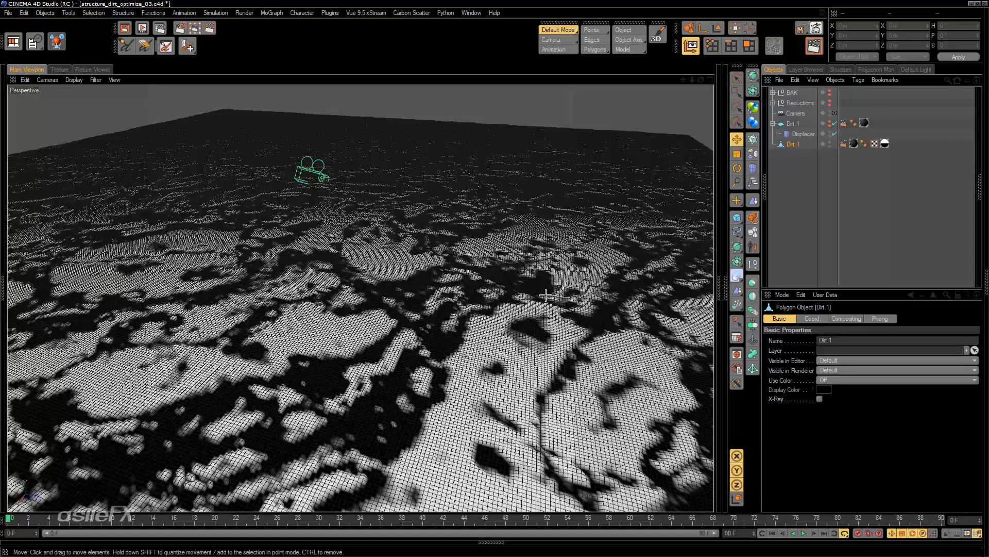
{"action": "left_click", "coordinate": [871, 170]}
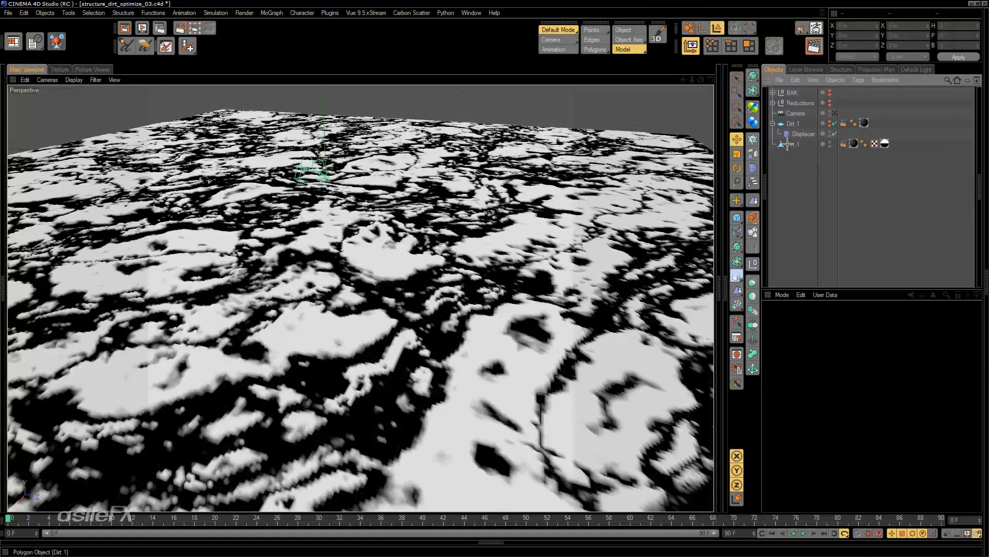
Add a Bake Texture tag to the Dirt.1 polygon object.
{"action": "left_click", "coordinate": [791, 144]}
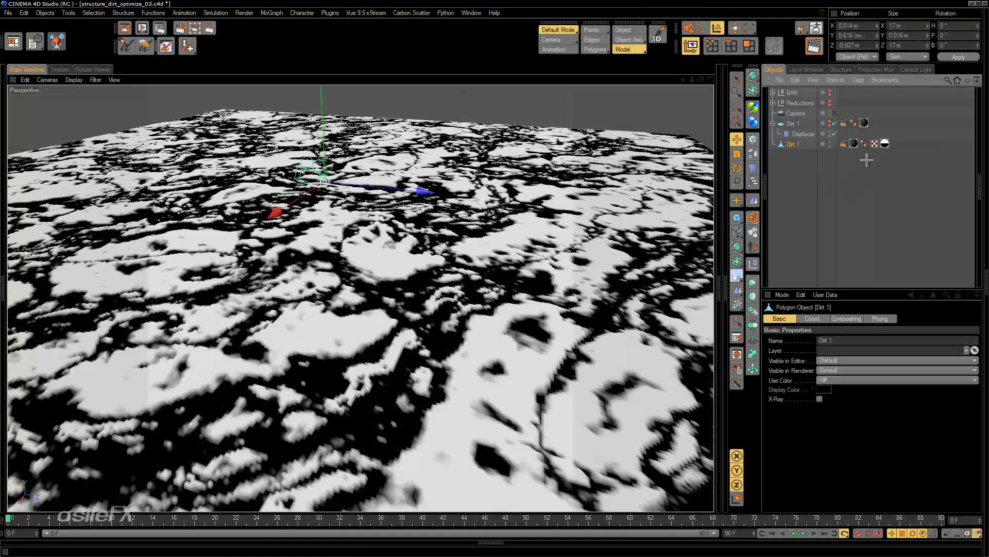
{"action": "right_click", "coordinate": [792, 145]}
{"action": "mouse_move", "coordinate": [842, 152]}
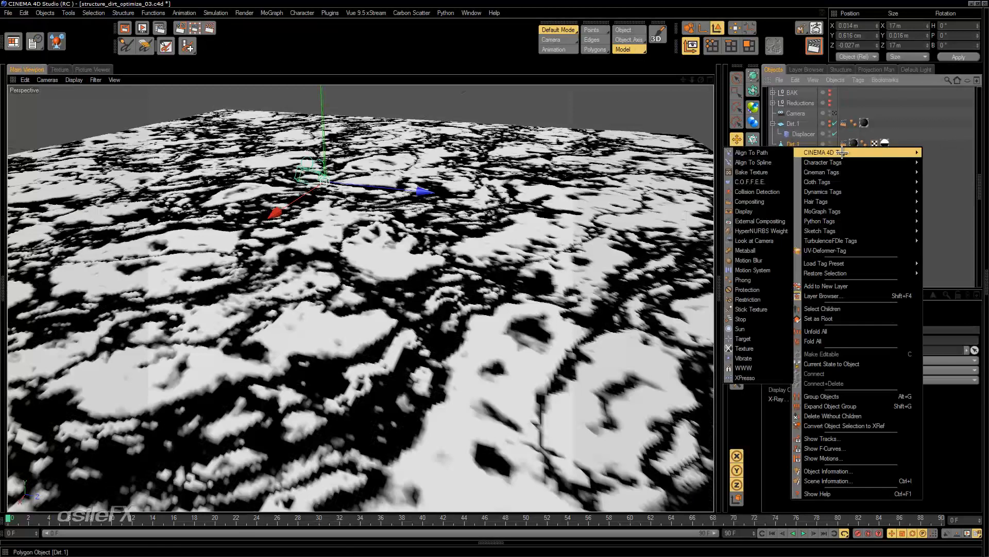
{"action": "left_click", "coordinate": [751, 172]}
Set the bake size to 600 by 600 pixels and the colour depth to 16 bits per channel.
{"action": "left_click_drag", "start_coordinate": [842, 289], "coordinate": [845, 205]}
{"action": "left_click", "coordinate": [775, 235]}
{"action": "left_click", "coordinate": [796, 235]}
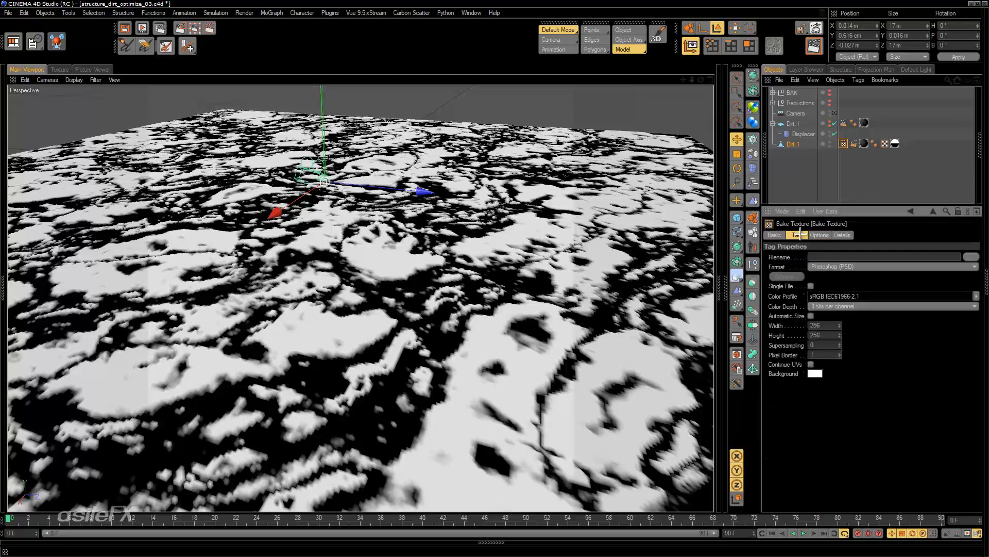
{"action": "double_click", "coordinate": [831, 328]}
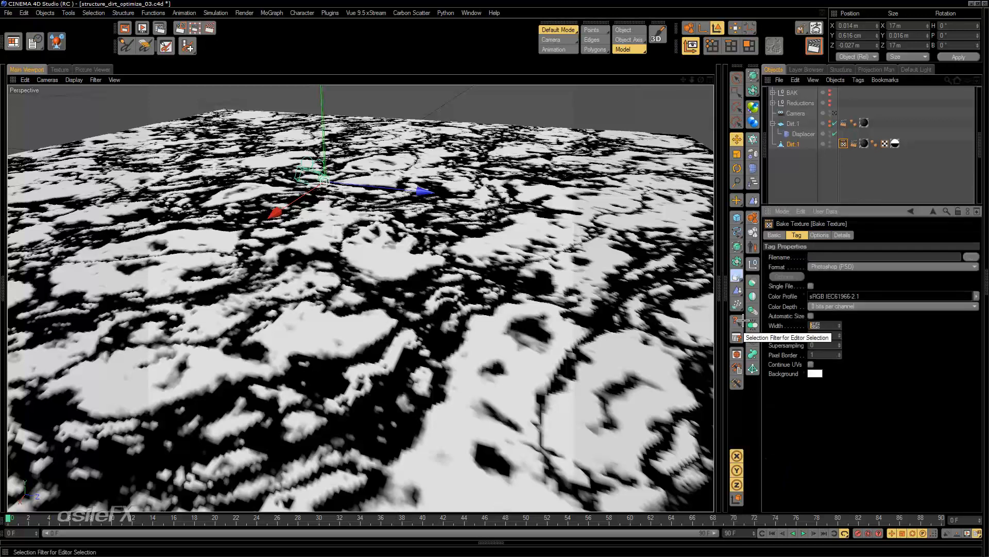
{"action": "type", "text": "600"}
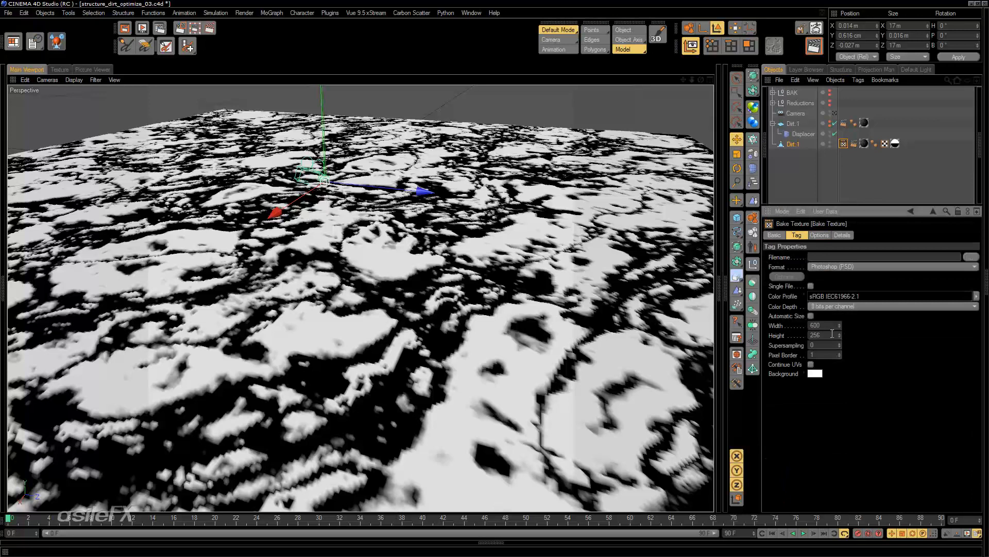
{"action": "key", "text": "Tab"}
{"action": "type", "text": "60"}
{"action": "left_click", "coordinate": [845, 307]}
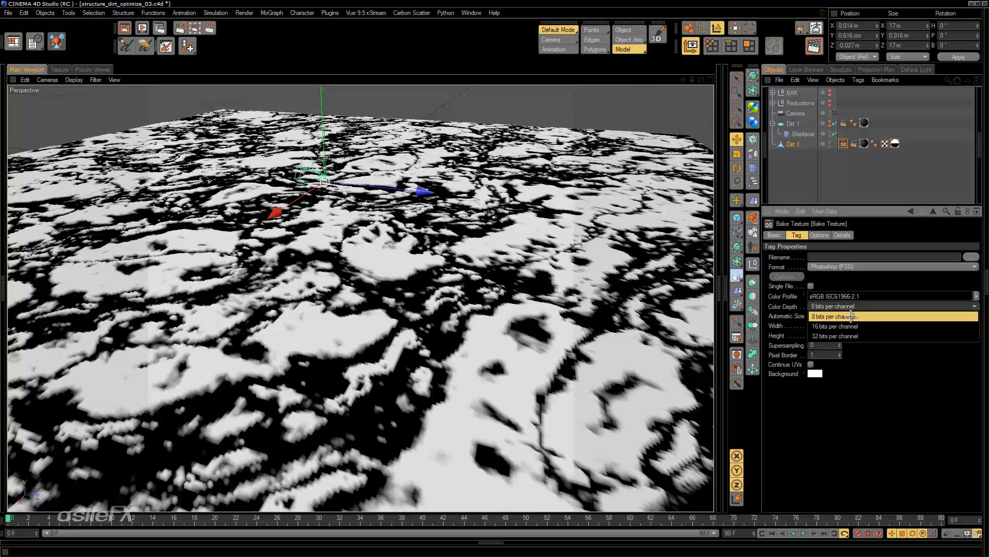
{"action": "left_click", "coordinate": [855, 327]}
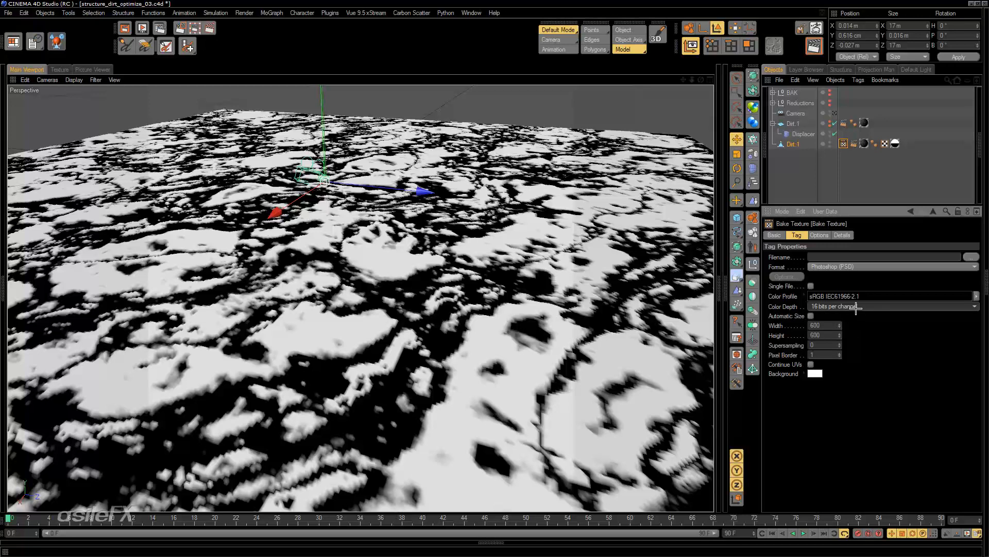
Set the bake output file to altitude_bake in the CarbonScatter_train folder.
{"action": "left_click", "coordinate": [970, 256]}
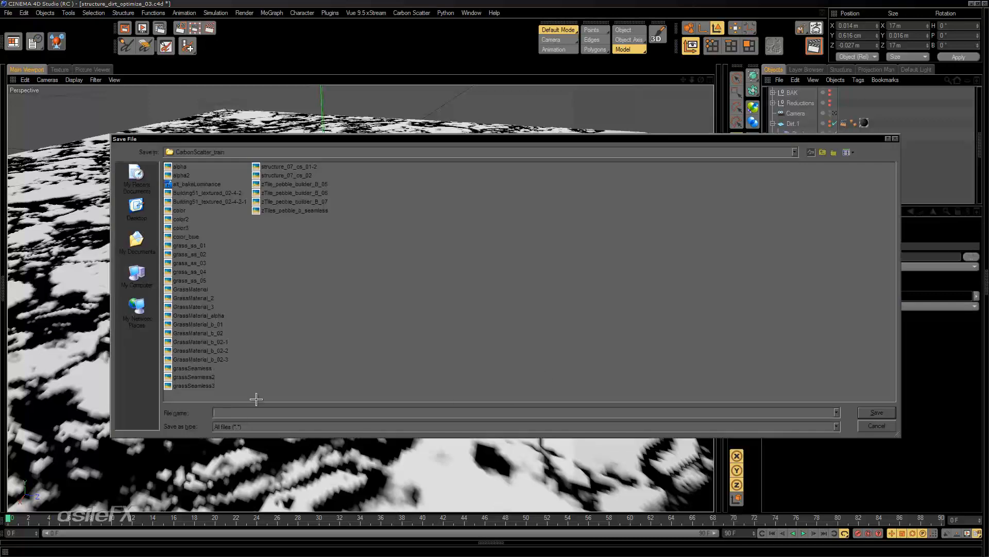
{"action": "type", "text": "altitude_bake"}
{"action": "key", "text": "Return"}
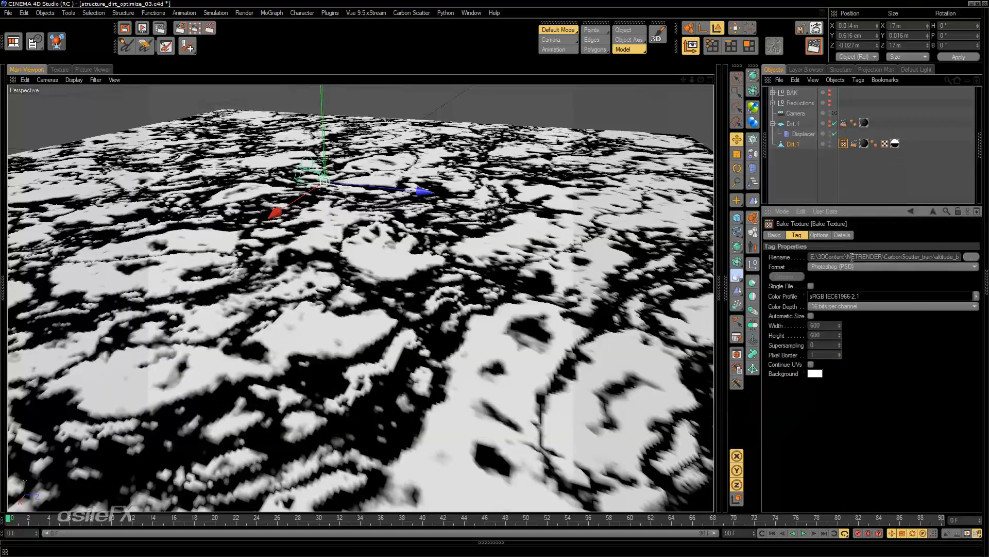
Enable Luminance as the channel to bake and generate a preview.
{"action": "left_click", "coordinate": [823, 235]}
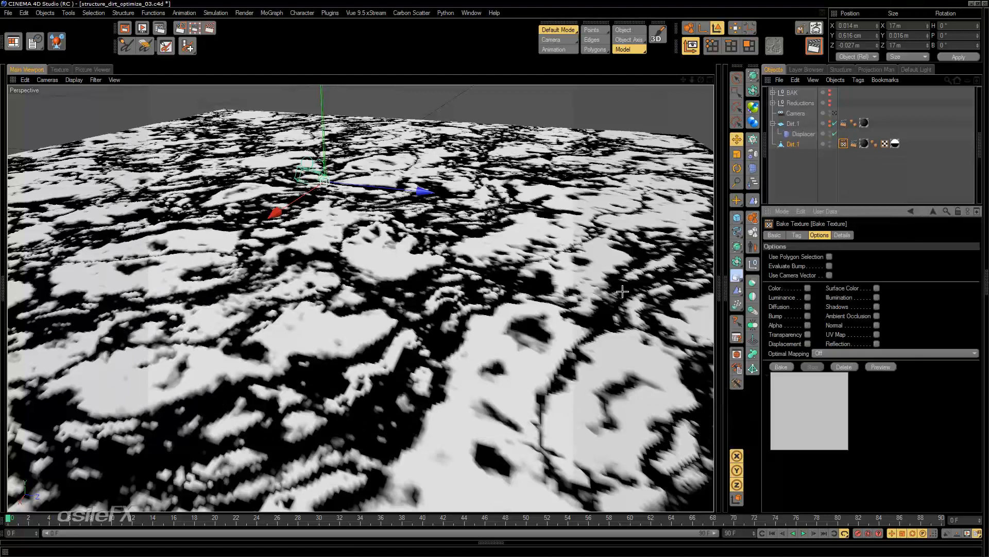
{"action": "left_click", "coordinate": [807, 297]}
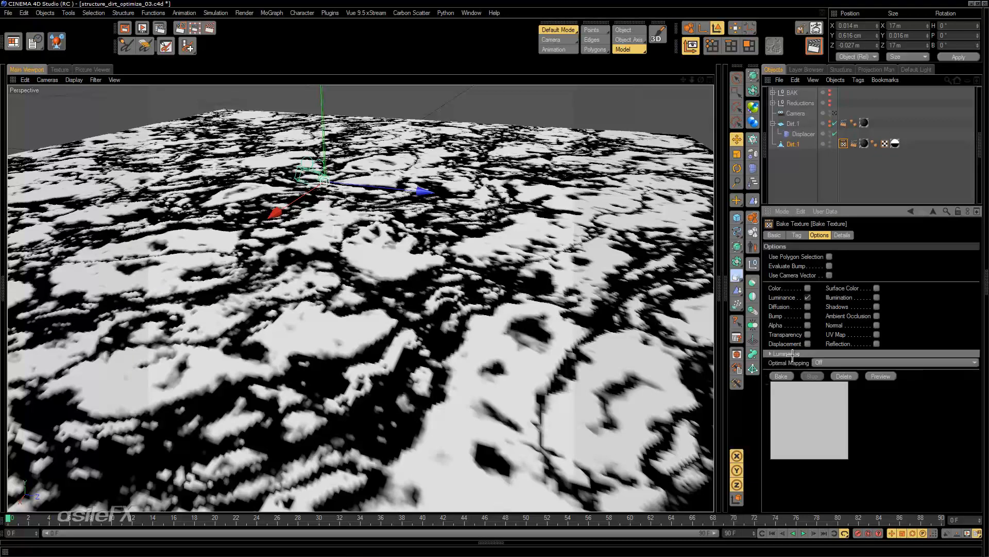
{"action": "left_click", "coordinate": [884, 377]}
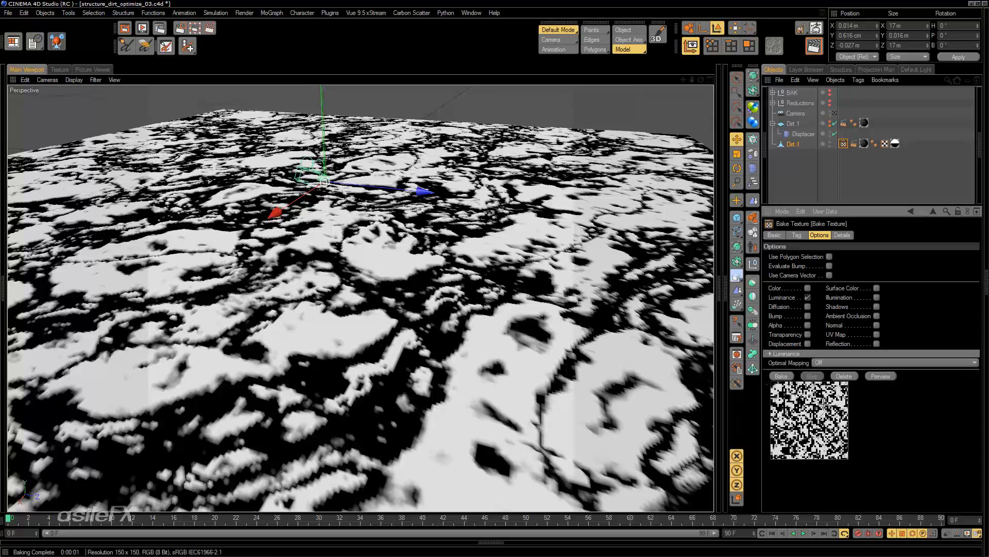
Review the tag's supersampling and remaining bake settings, and bake the luminance texture to file.
{"action": "left_click", "coordinate": [784, 235]}
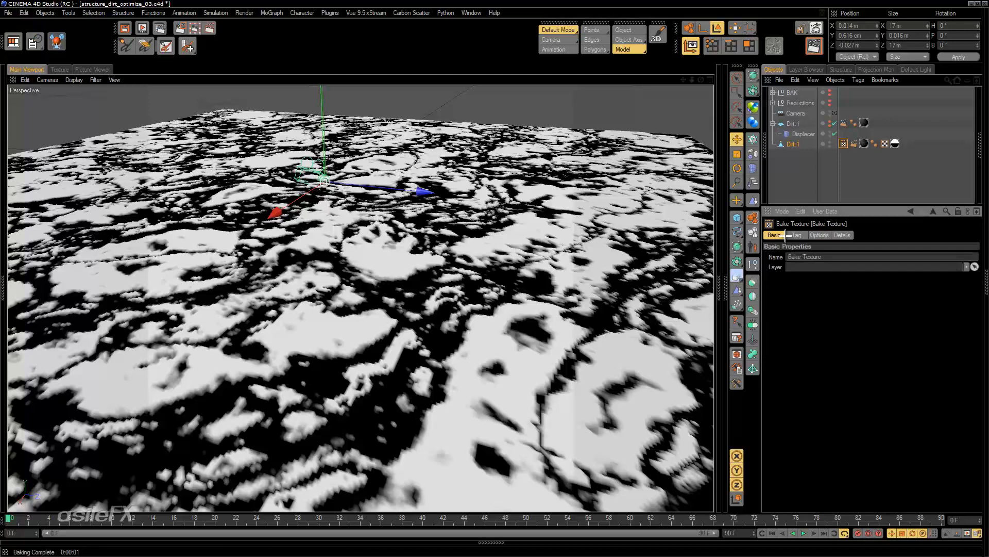
{"action": "left_click", "coordinate": [797, 235]}
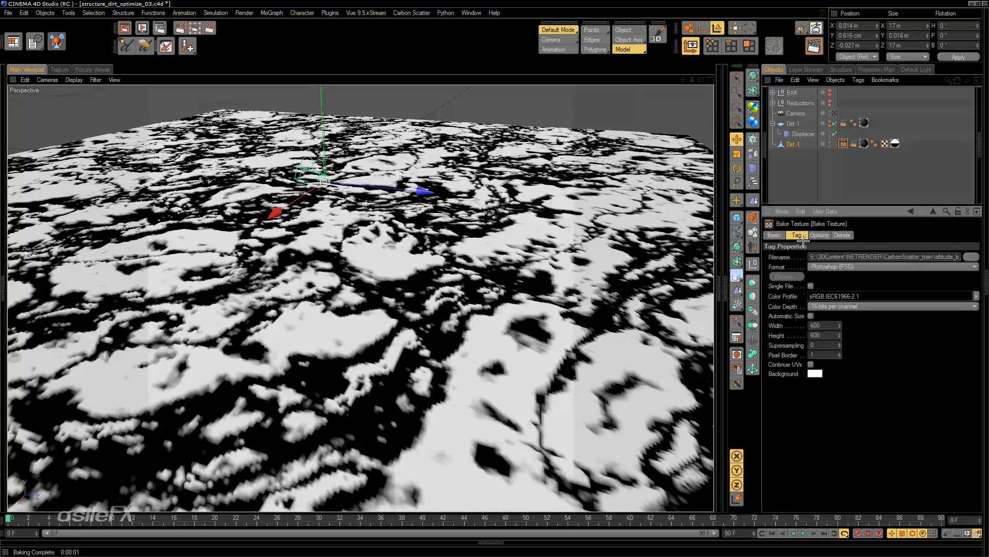
{"action": "left_click_drag", "start_coordinate": [814, 346], "coordinate": [757, 334]}
{"action": "left_click", "coordinate": [826, 235]}
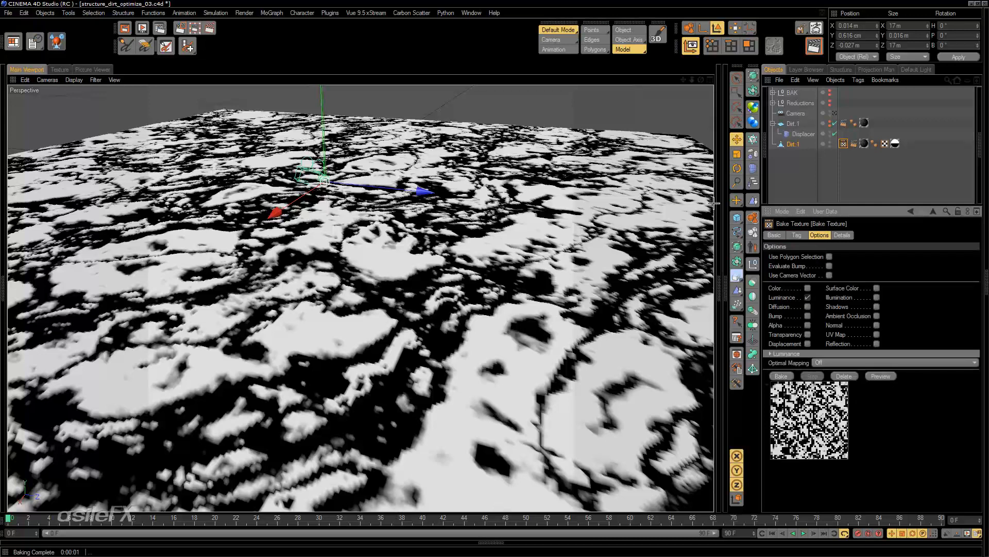
{"action": "left_click", "coordinate": [842, 235]}
{"action": "left_click", "coordinate": [825, 234]}
{"action": "left_click", "coordinate": [782, 375]}
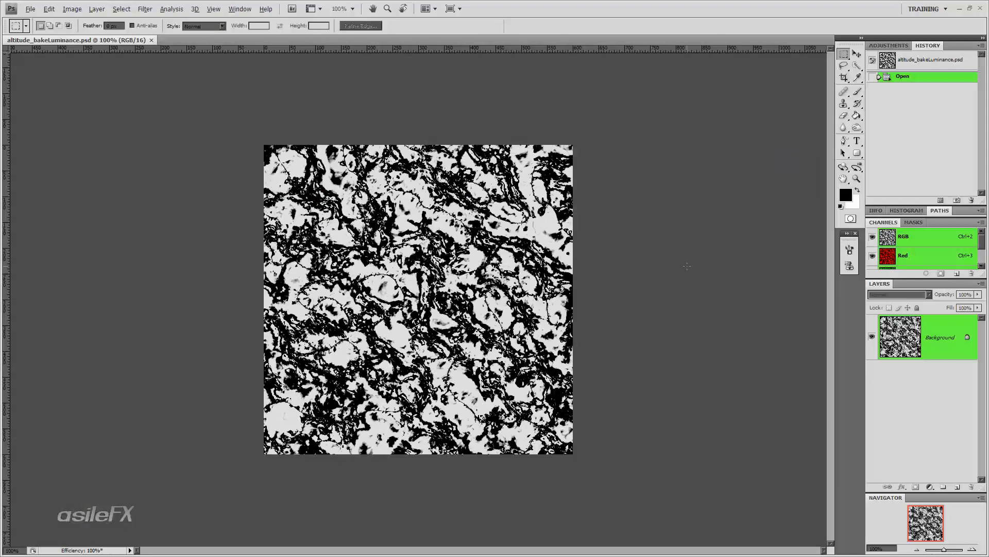
Inspect the pixels of altitude_bakeLuminance.psd at high magnification in Photoshop.
{"action": "left_click", "coordinate": [965, 548]}
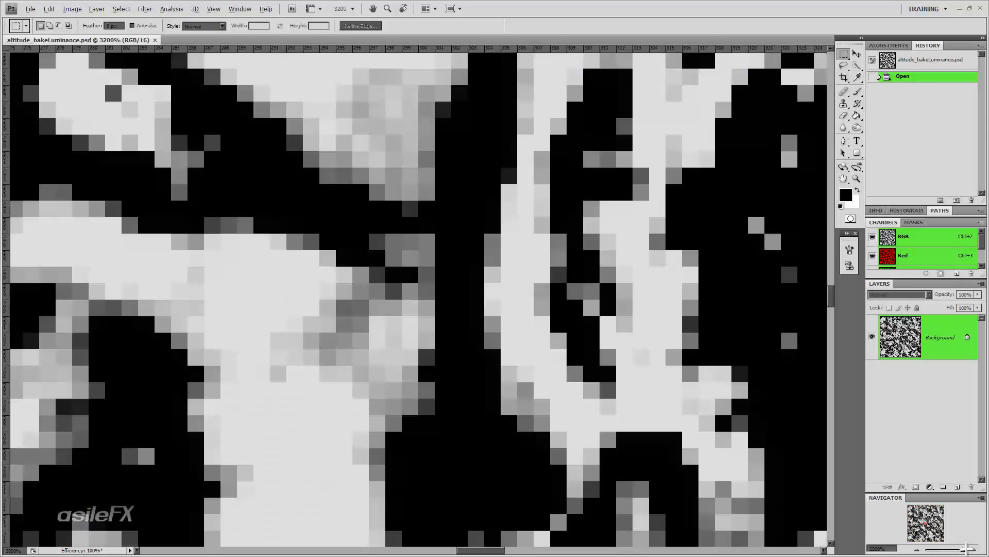
{"action": "left_click", "coordinate": [917, 549]}
{"action": "left_click", "coordinate": [917, 549]}
{"action": "left_click", "coordinate": [916, 549]}
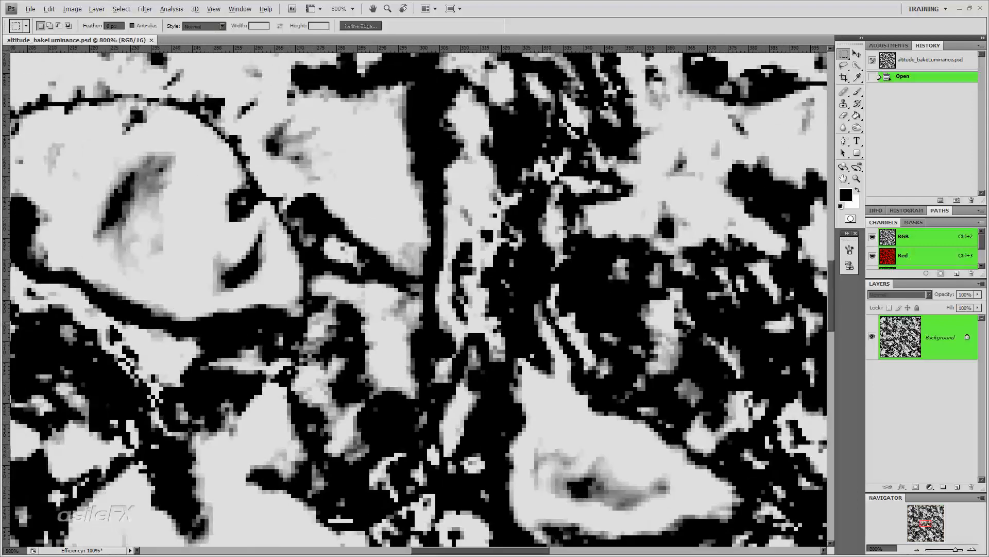
Try a Levels midtone value of 0.53 on the baked luminance map.
{"action": "key", "text": "ctrl+l"}
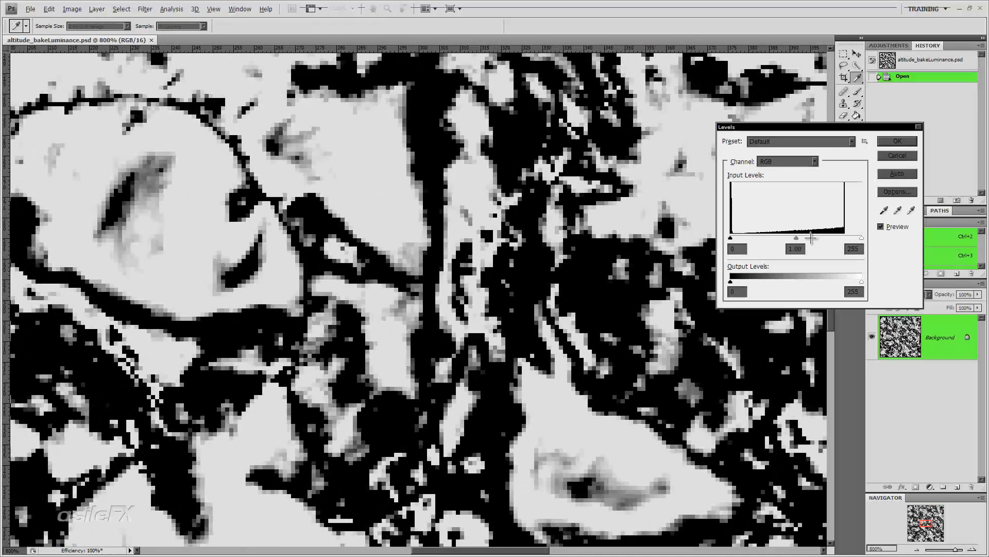
{"action": "left_click_drag", "start_coordinate": [797, 239], "coordinate": [821, 237]}
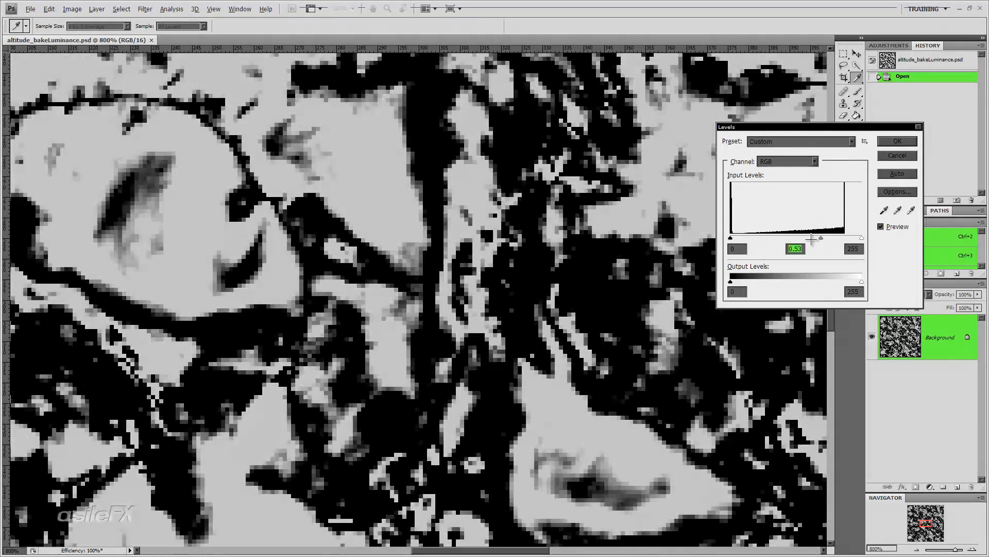
{"action": "left_click", "coordinate": [897, 156]}
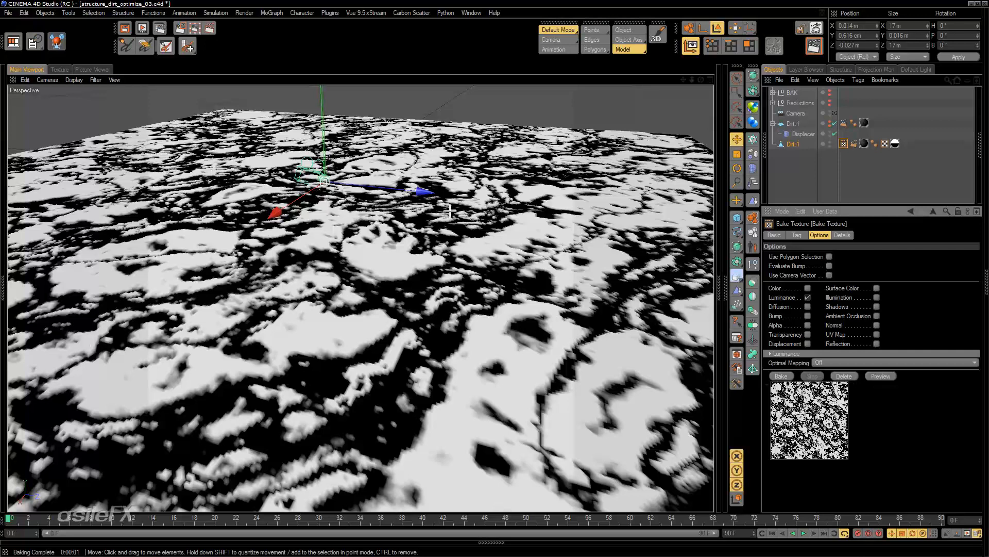
{"action": "left_click_drag", "start_coordinate": [438, 190], "coordinate": [420, 219], "text": "alt"}
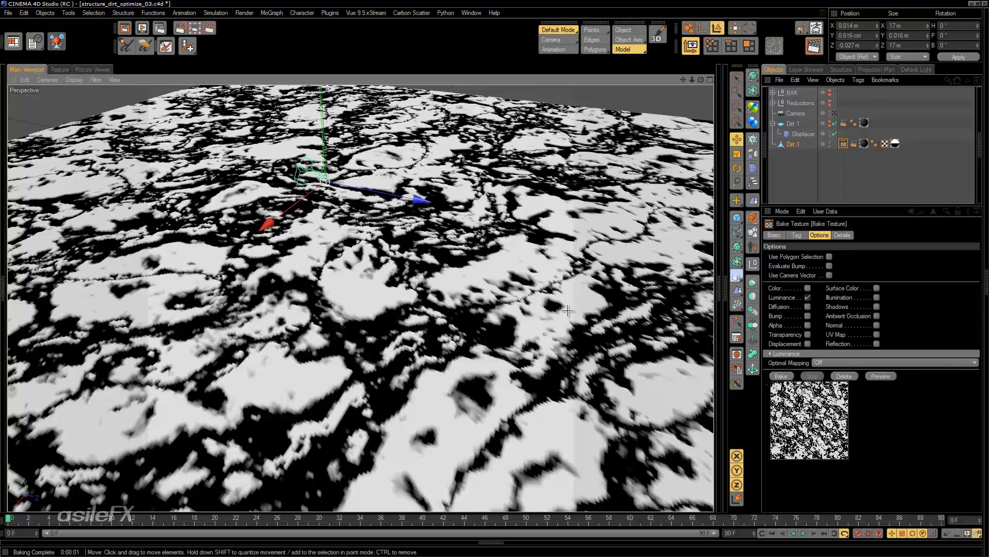
{"action": "scroll", "coordinate": [567, 310], "scroll_direction": "down", "scroll_amount": 5}
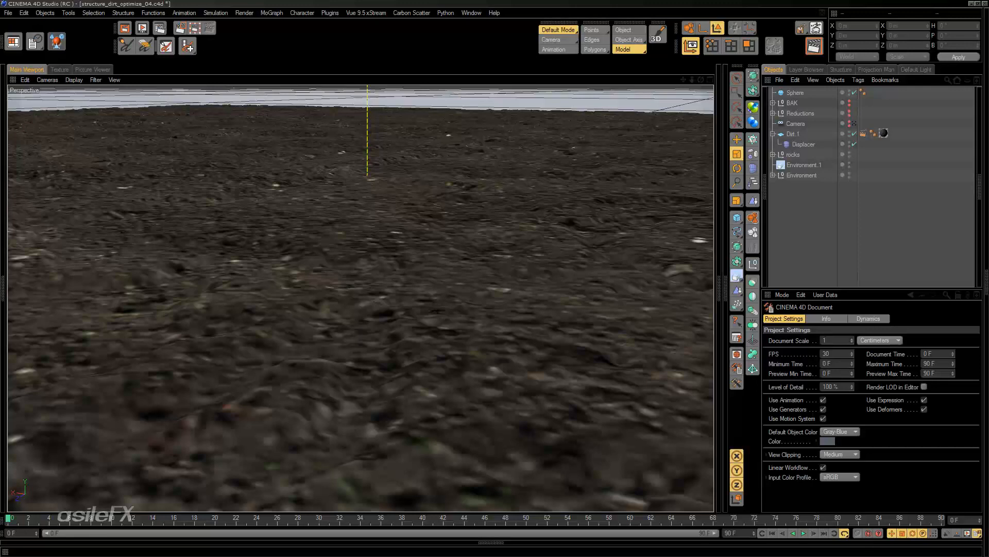
{"action": "middle_click_drag", "start_coordinate": [520, 305], "coordinate": [558, 363], "text": "alt"}
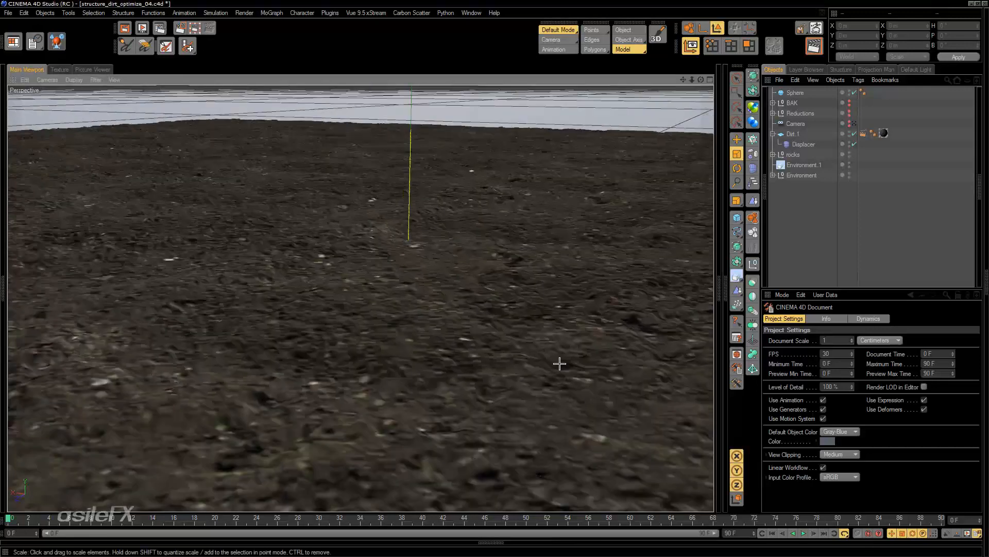
{"action": "left_click_drag", "start_coordinate": [283, 183], "coordinate": [398, 212], "text": "alt"}
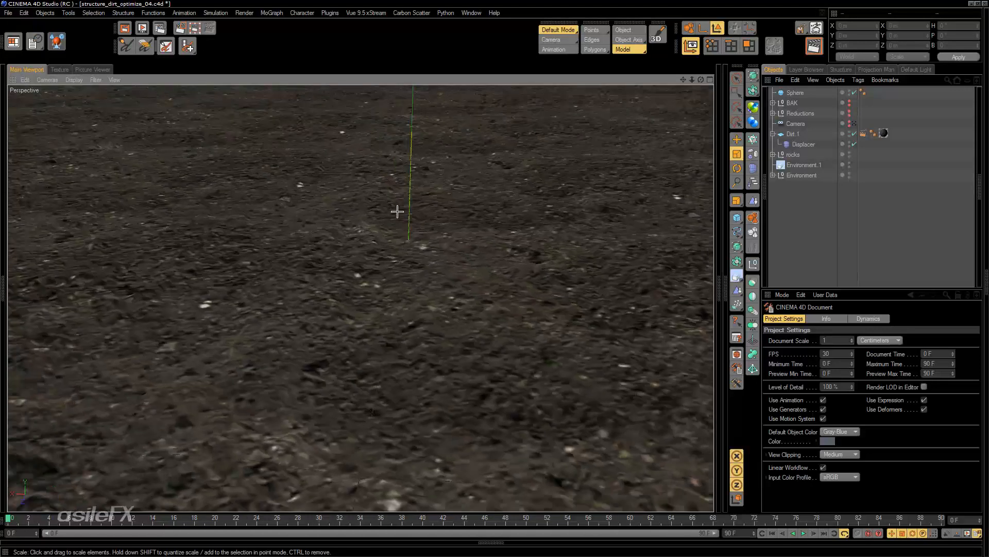
{"action": "scroll", "coordinate": [564, 232], "scroll_direction": "down", "scroll_amount": 5}
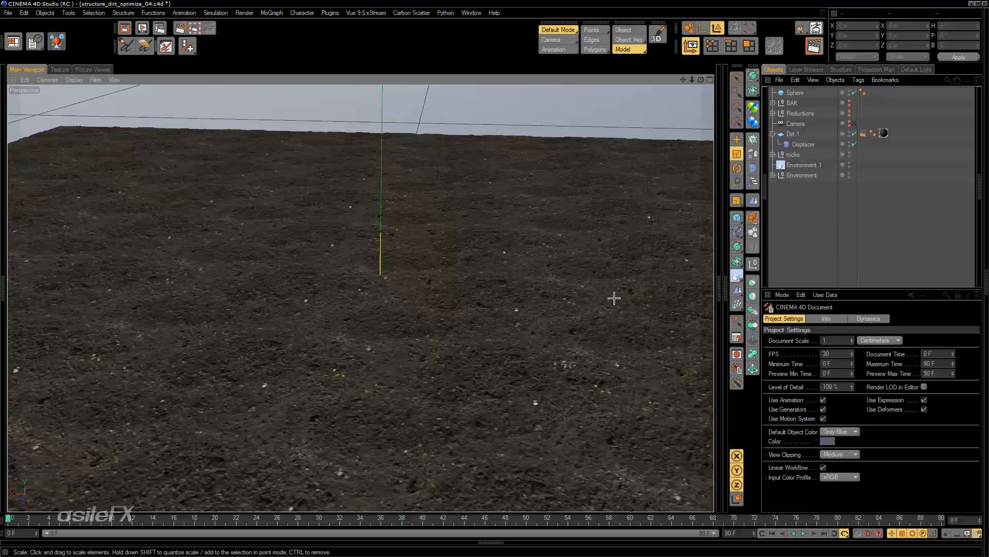
Examine the displaced dirt terrain's surface and edges from several angles in the perspective view.
{"action": "left_click_drag", "start_coordinate": [622, 316], "coordinate": [457, 326], "text": "alt"}
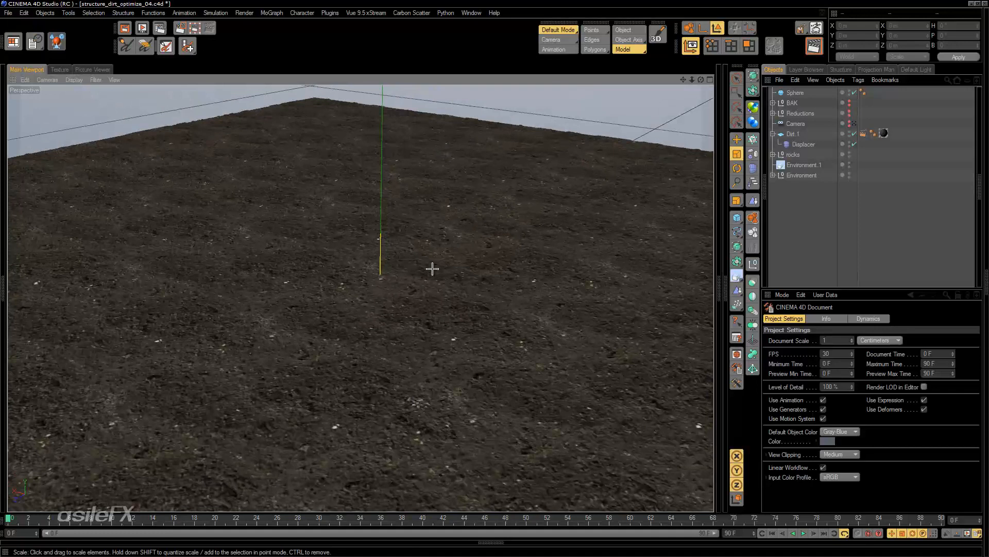
{"action": "left_click_drag", "start_coordinate": [561, 389], "coordinate": [567, 326], "text": "alt"}
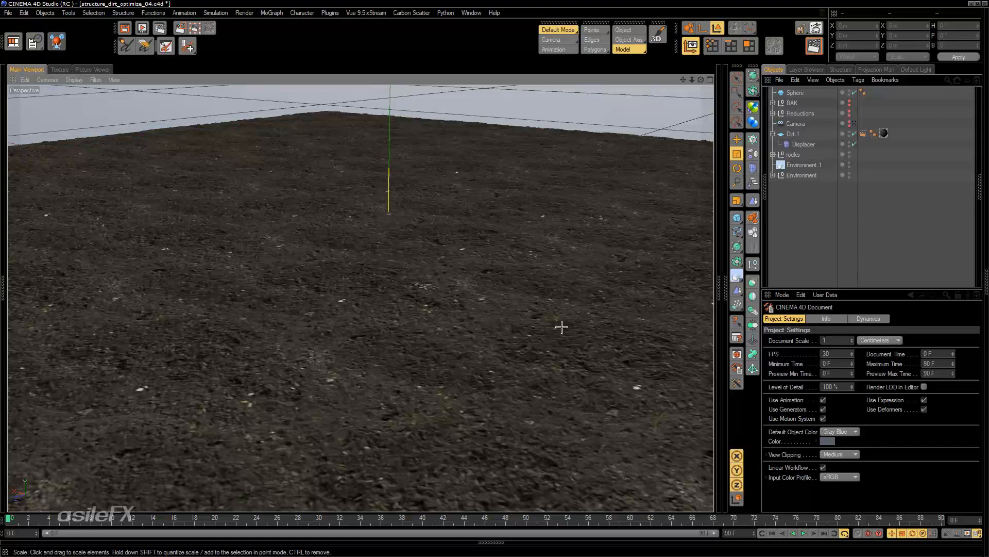
{"action": "left_click_drag", "start_coordinate": [490, 361], "coordinate": [501, 410], "text": "alt"}
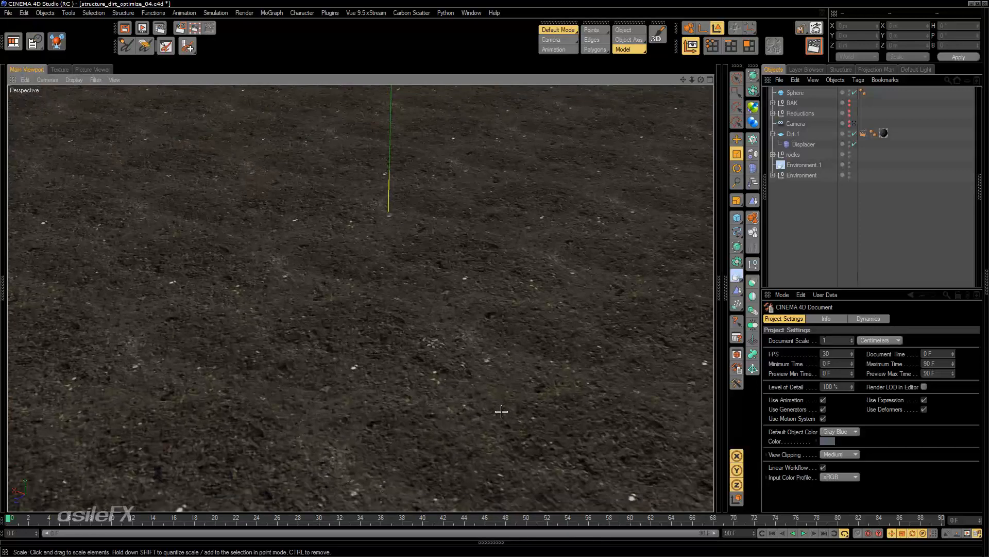
{"action": "left_click_drag", "start_coordinate": [501, 407], "coordinate": [516, 381], "text": "alt"}
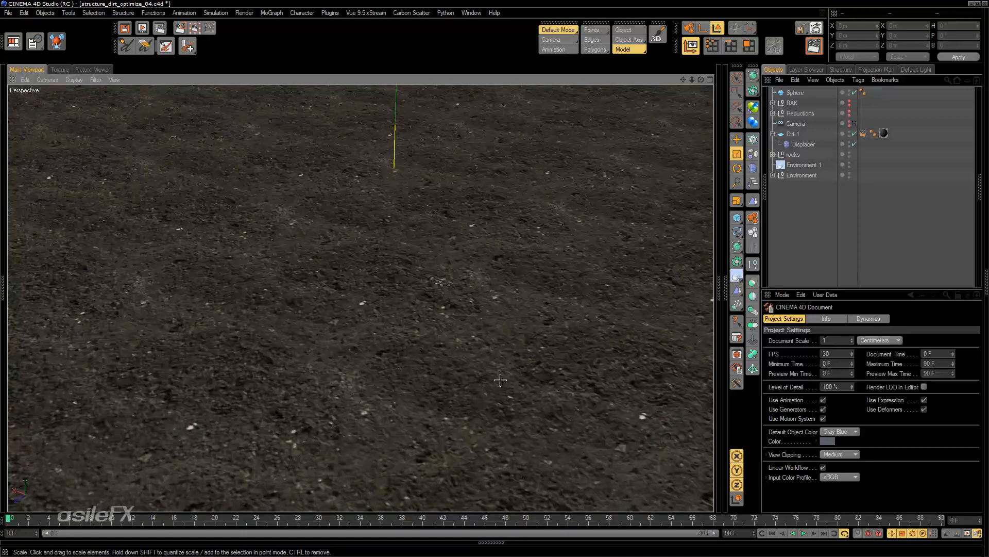
{"action": "left_click_drag", "start_coordinate": [524, 378], "coordinate": [607, 278], "text": "alt"}
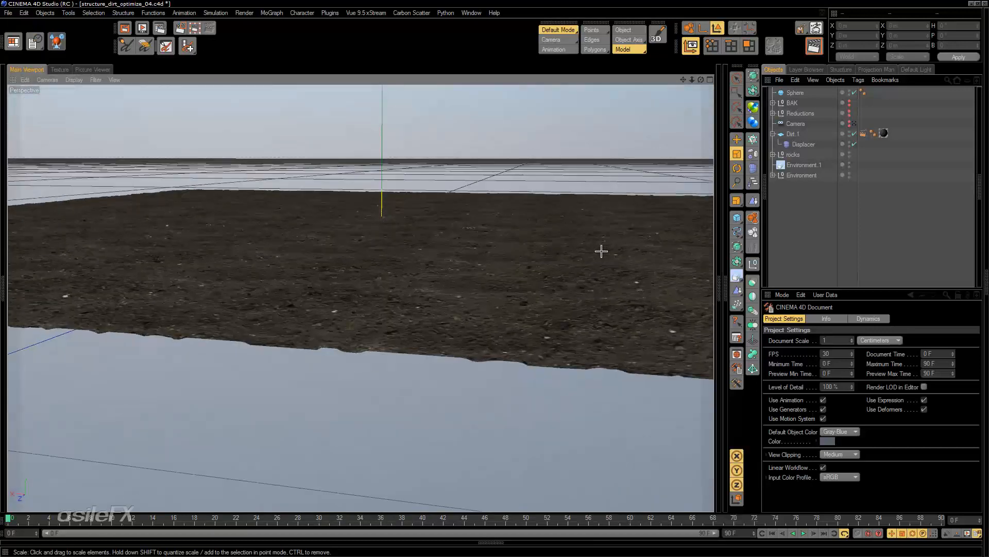
{"action": "left_click_drag", "start_coordinate": [630, 246], "coordinate": [595, 300], "text": "alt"}
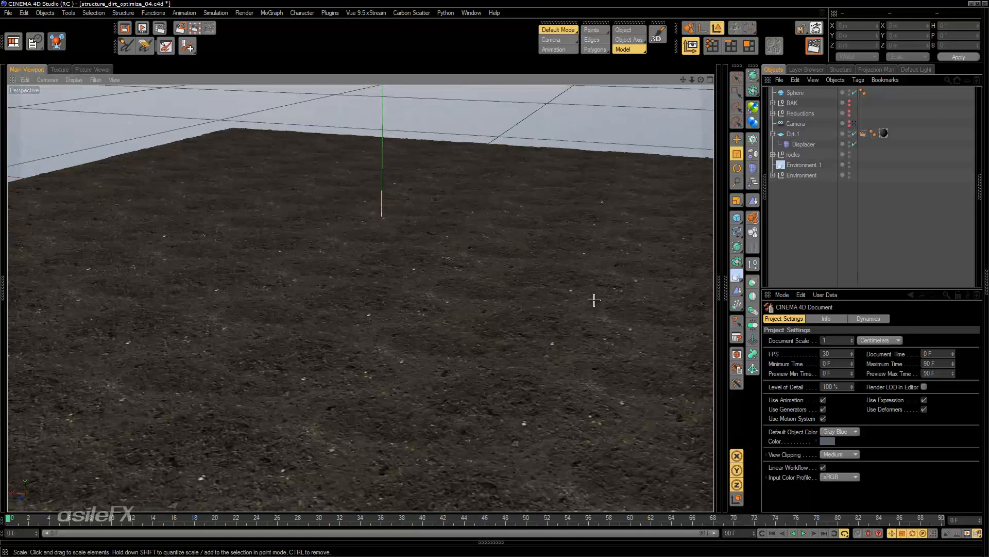
{"action": "left_click_drag", "start_coordinate": [362, 271], "coordinate": [476, 328], "text": "alt"}
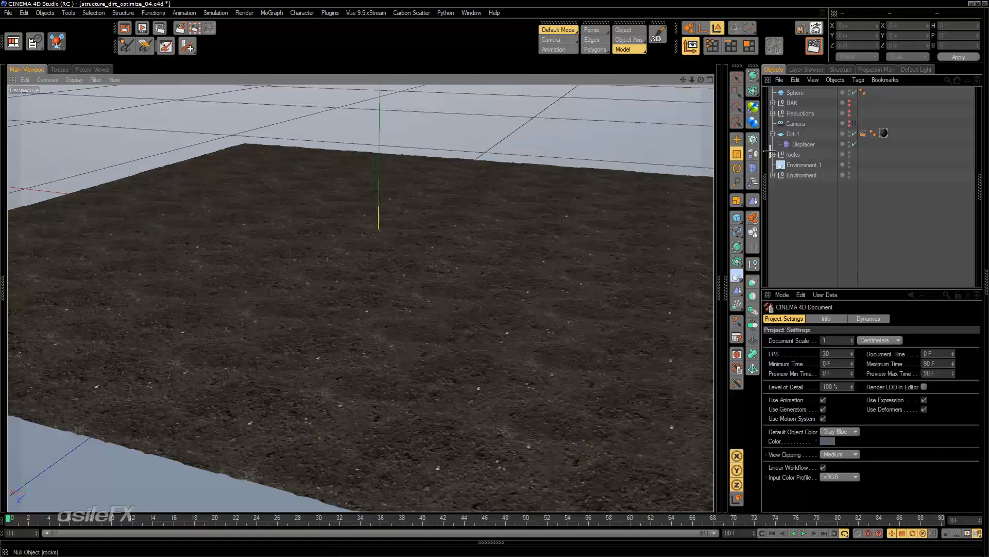
Frame the Sphere object in the perspective view and compare it with the surrounding rocks.
{"action": "left_click", "coordinate": [796, 92]}
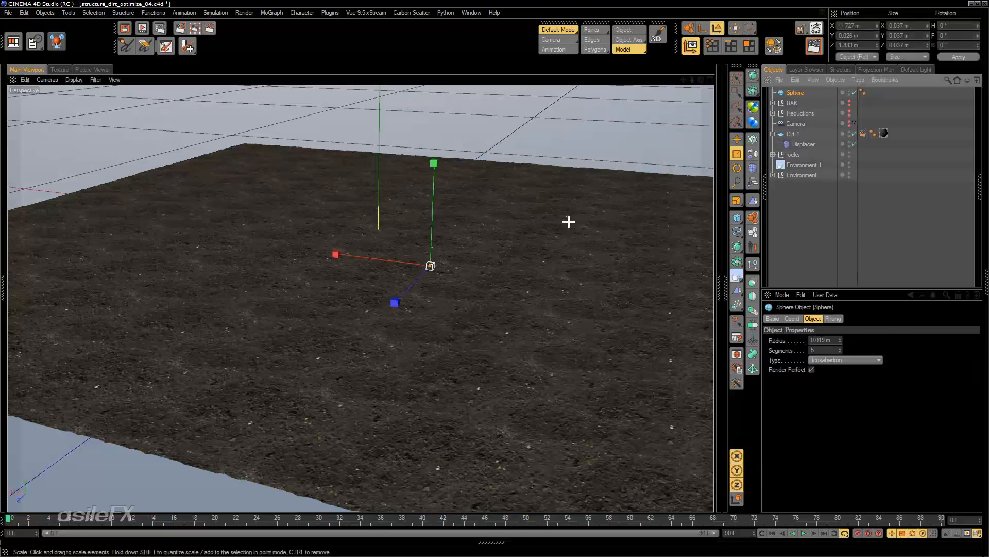
{"action": "key", "text": "o"}
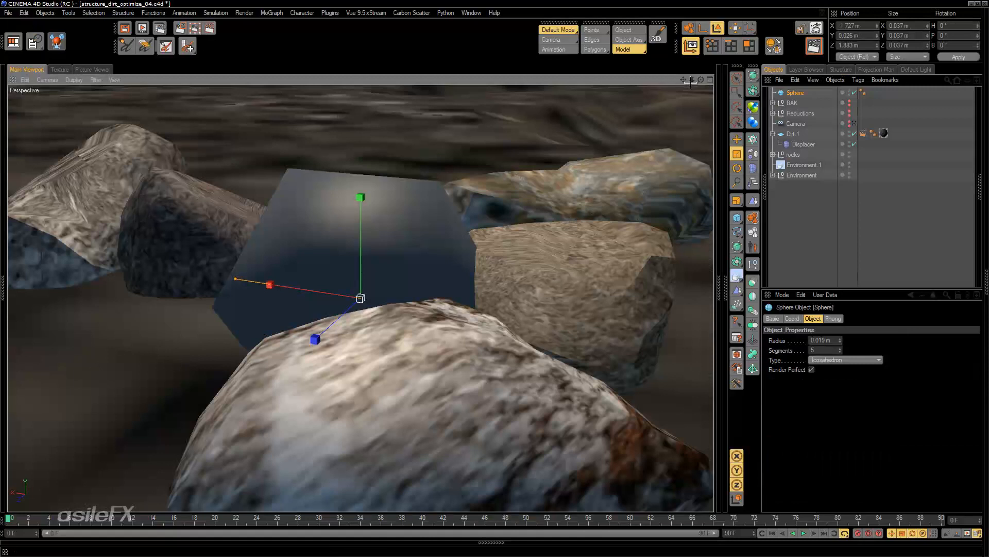
{"action": "left_click_drag", "start_coordinate": [692, 80], "coordinate": [685, 83]}
{"action": "left_click_drag", "start_coordinate": [374, 202], "coordinate": [298, 243], "text": "alt"}
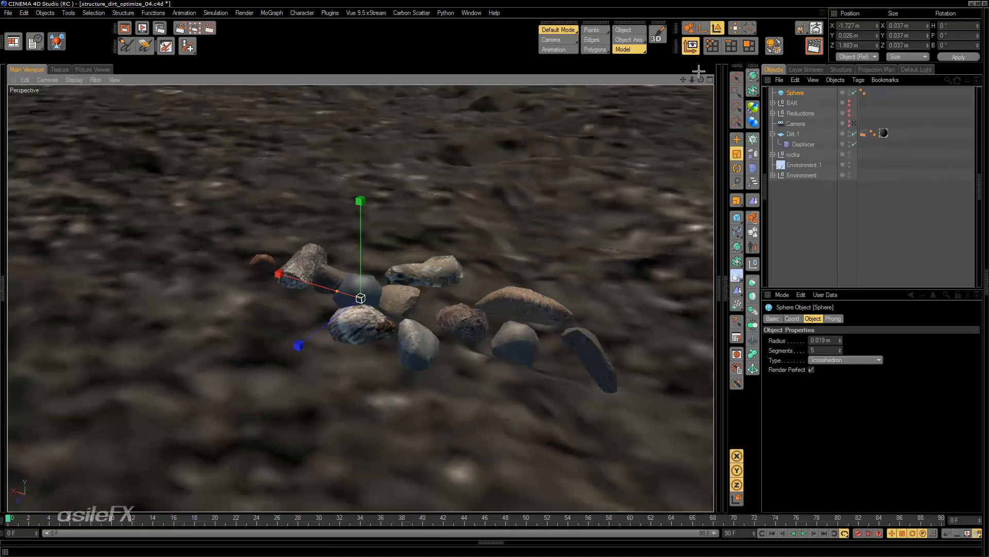
{"action": "left_click", "coordinate": [872, 229]}
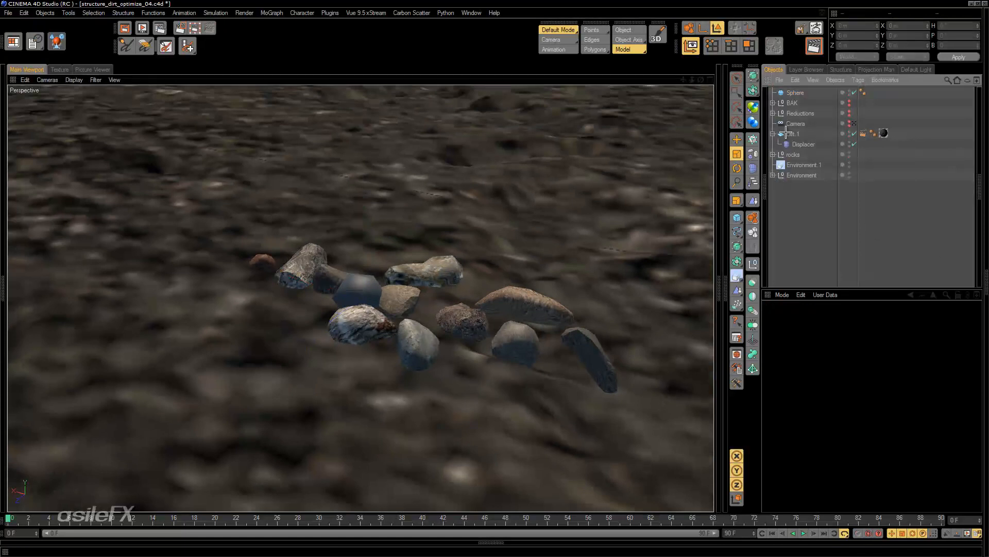
Add a plane primitive 17 m wide and 17 m high, and check its size against the Dirt.1 plane.
{"action": "left_click", "coordinate": [737, 217]}
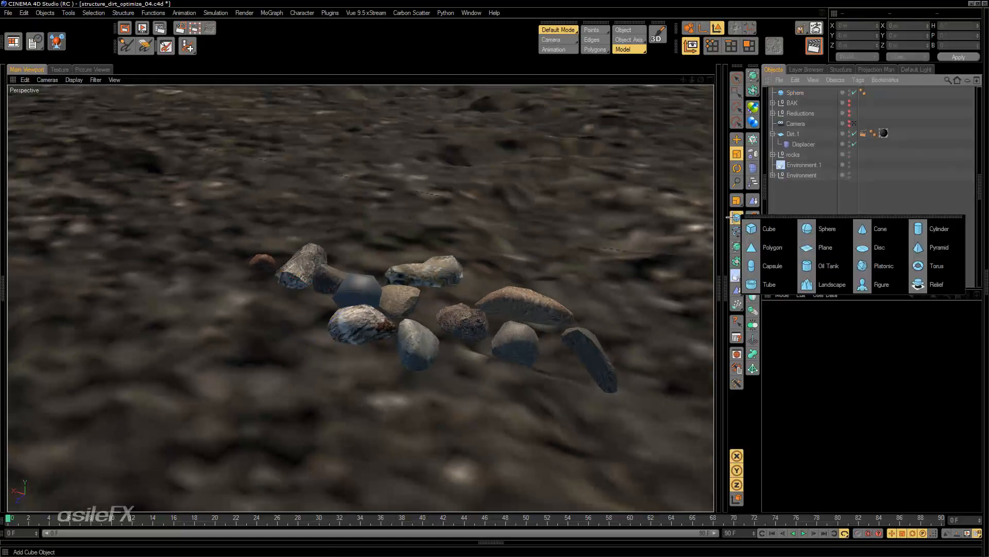
{"action": "left_click", "coordinate": [820, 248]}
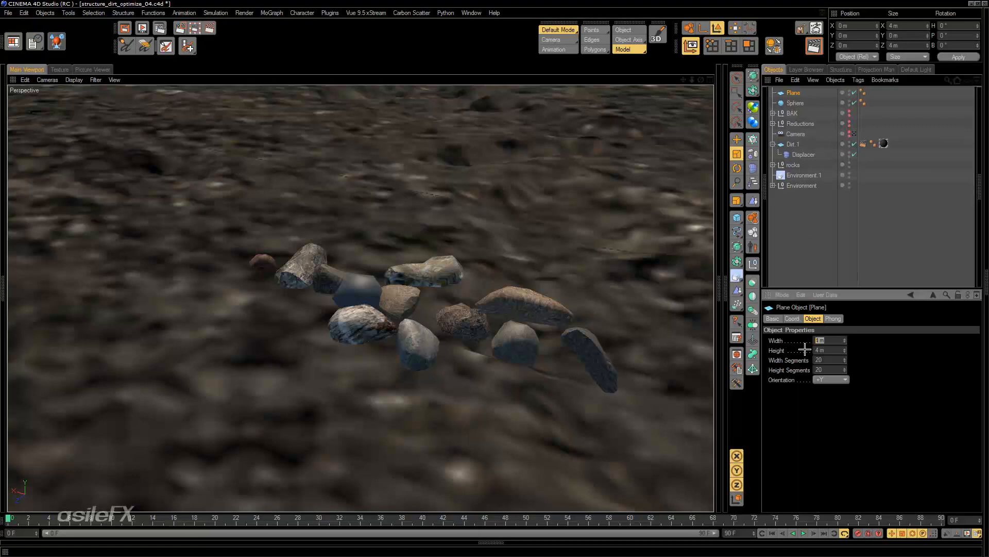
{"action": "type", "text": "17"}
{"action": "key", "text": "Tab"}
{"action": "type", "text": "17"}
{"action": "left_click", "coordinate": [813, 209]}
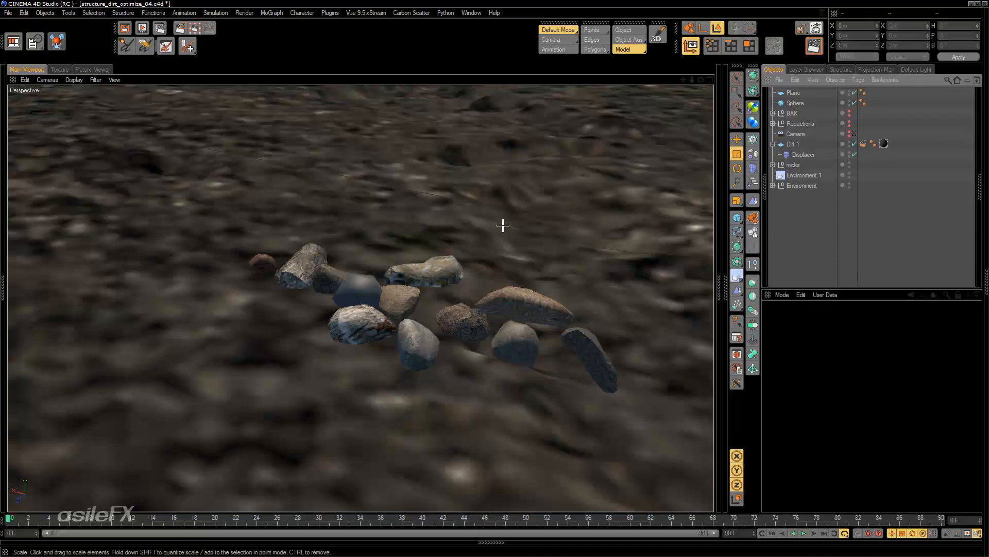
{"action": "left_click", "coordinate": [793, 144]}
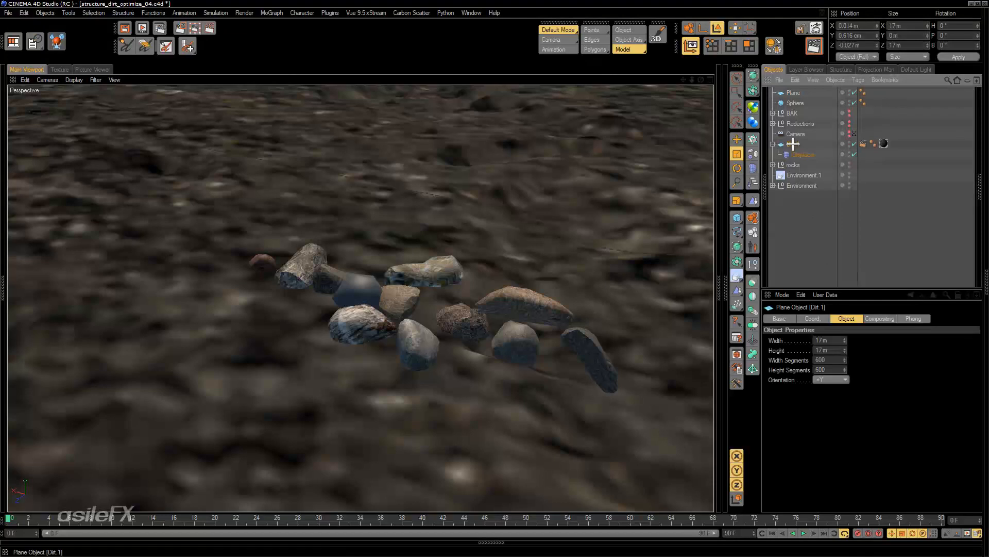
{"action": "left_click", "coordinate": [826, 220]}
Set the new plane's width segments and height segments to 2 each.
{"action": "left_click", "coordinate": [794, 92]}
{"action": "left_click", "coordinate": [828, 360]}
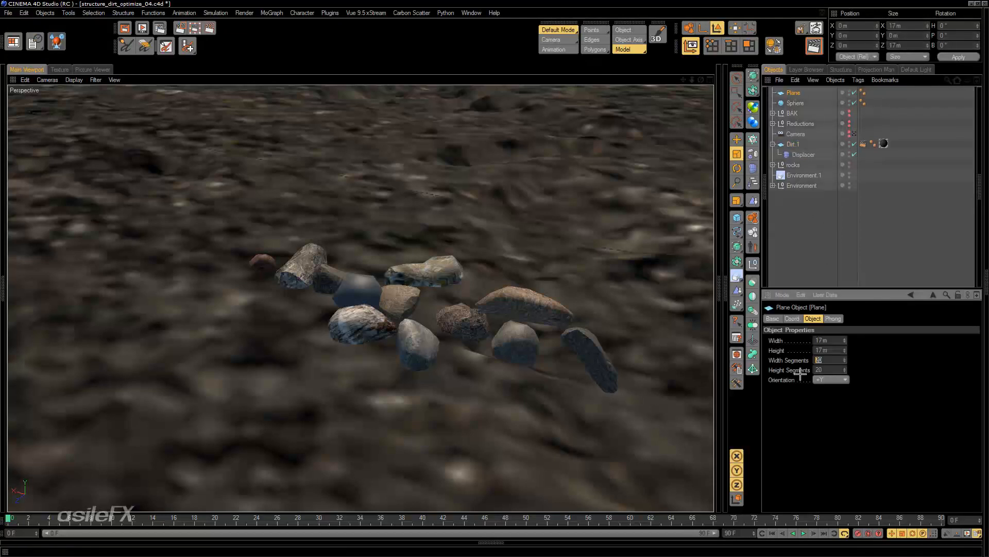
{"action": "key", "text": "BackSpace"}
{"action": "left_click", "coordinate": [833, 369]}
{"action": "key", "text": "BackSpace"}
{"action": "left_click", "coordinate": [791, 230]}
Examine the new plane's height relative to the dirt terrain in the side and perspective views.
{"action": "scroll", "coordinate": [516, 290], "scroll_direction": "down", "scroll_amount": 10}
{"action": "scroll", "coordinate": [514, 290], "scroll_direction": "down", "scroll_amount": 6}
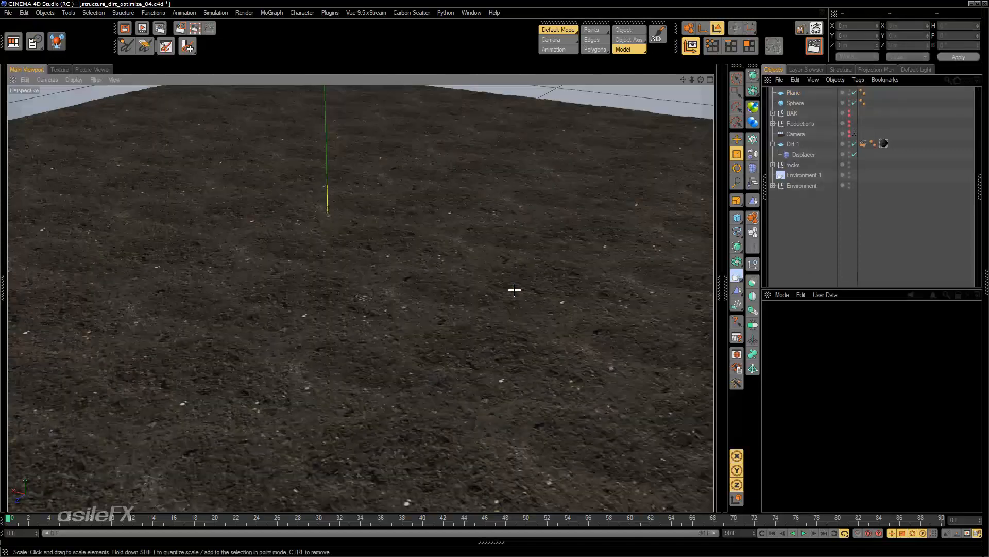
{"action": "left_click_drag", "start_coordinate": [462, 247], "coordinate": [591, 194], "text": "alt"}
{"action": "middle_click", "coordinate": [507, 168]}
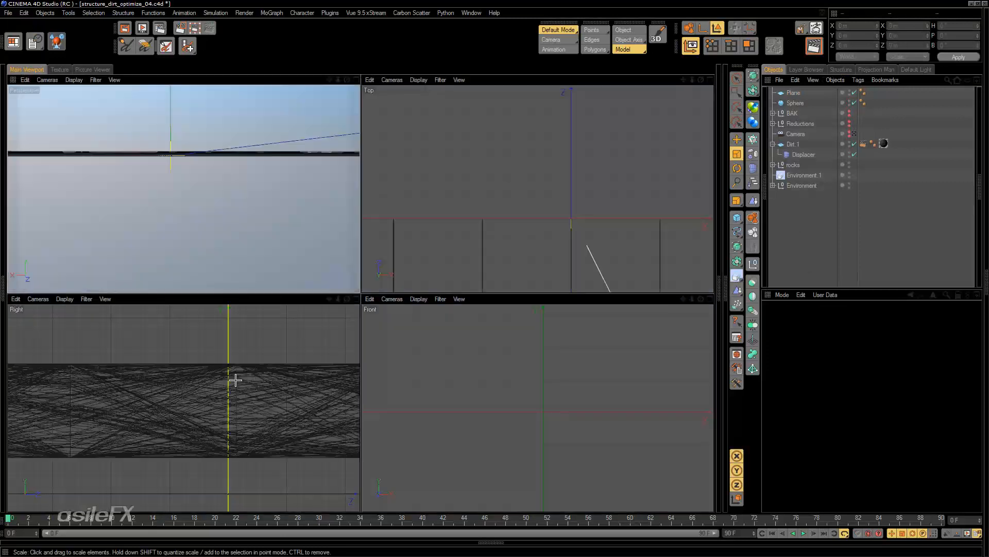
{"action": "middle_click", "coordinate": [238, 375]}
{"action": "left_click", "coordinate": [799, 89]}
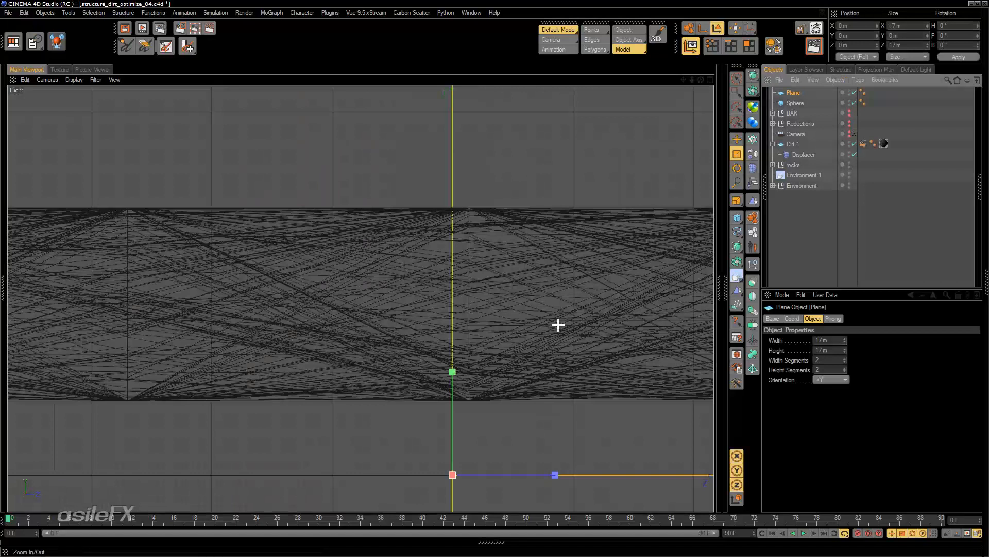
{"action": "middle_click_drag", "start_coordinate": [554, 394], "coordinate": [493, 356], "text": "alt"}
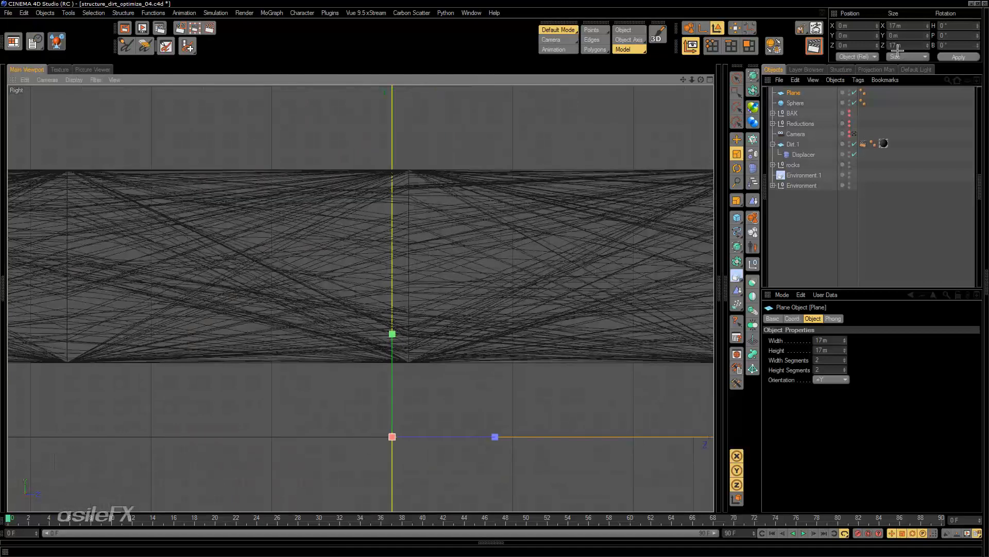
{"action": "middle_click", "coordinate": [444, 265]}
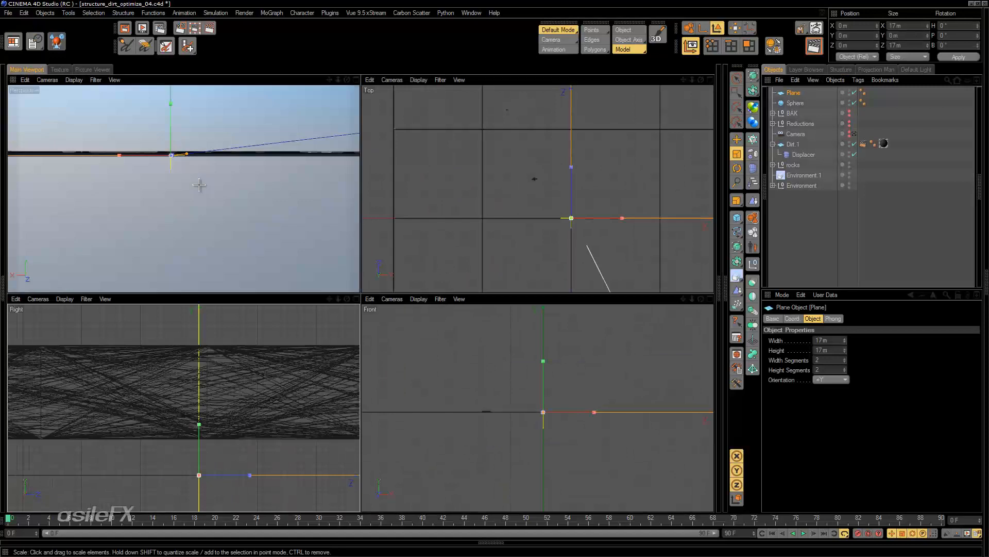
{"action": "middle_click", "coordinate": [227, 152]}
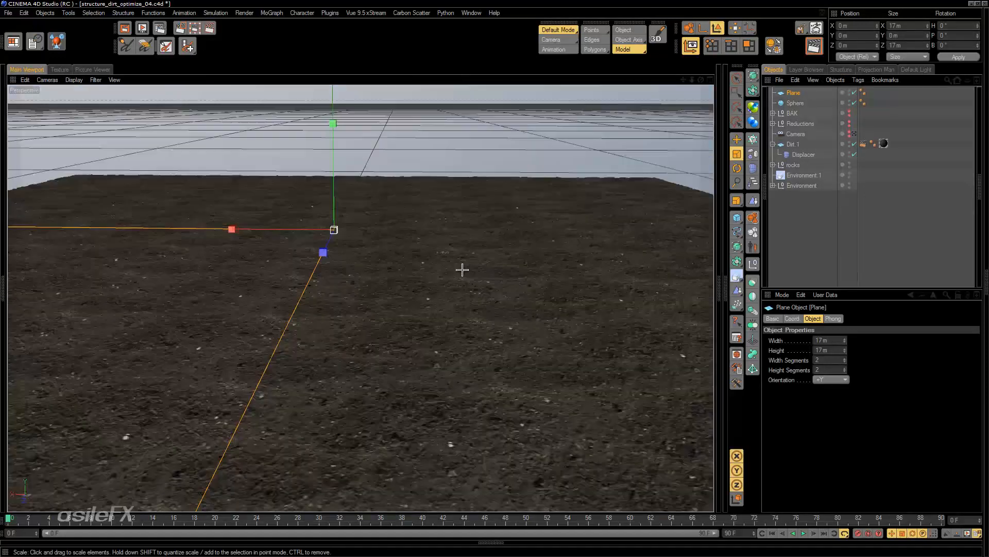
{"action": "left_click_drag", "start_coordinate": [463, 269], "coordinate": [402, 303], "text": "alt"}
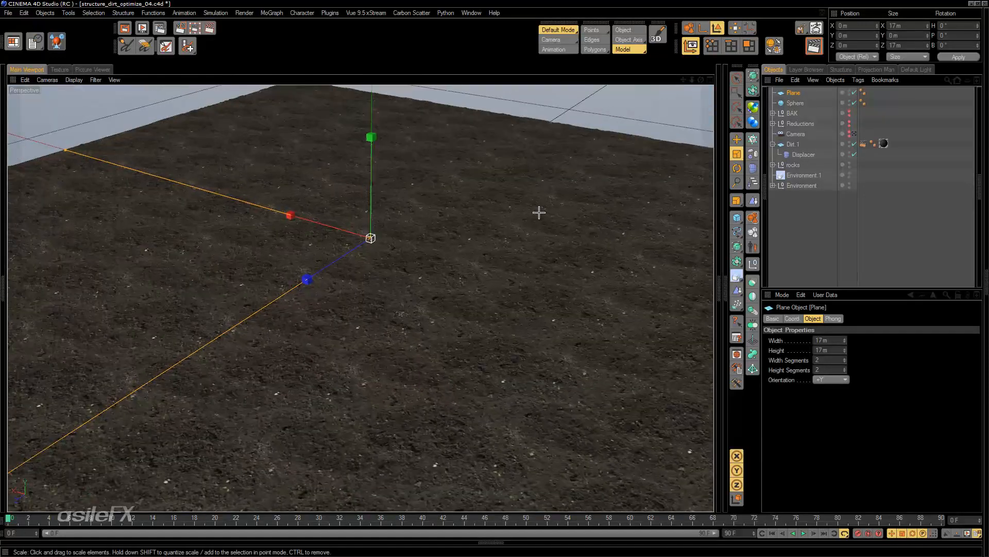
Rename the new plane as Plane.CS.
{"action": "double_click", "coordinate": [795, 93]}
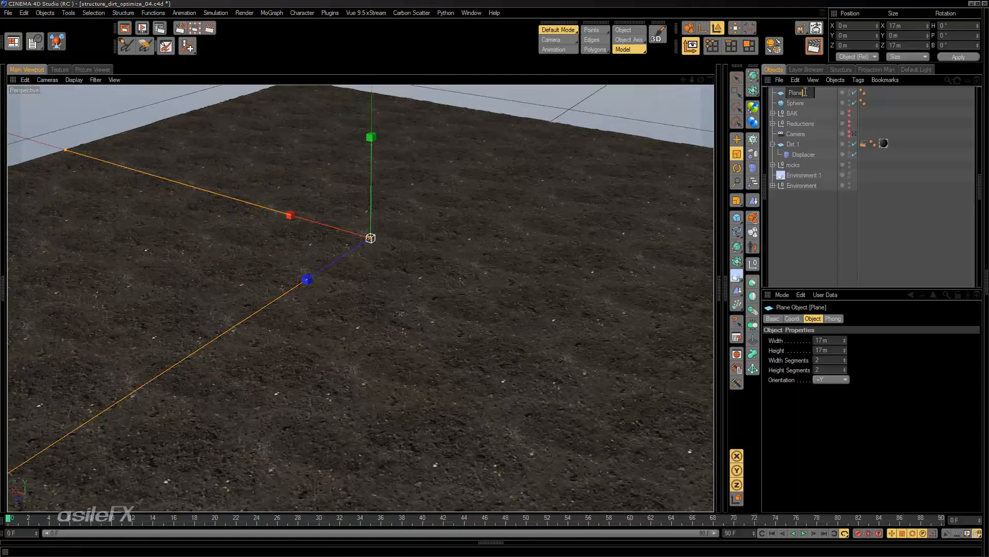
{"action": "type", "text": ".CS"}
{"action": "key", "text": "Return"}
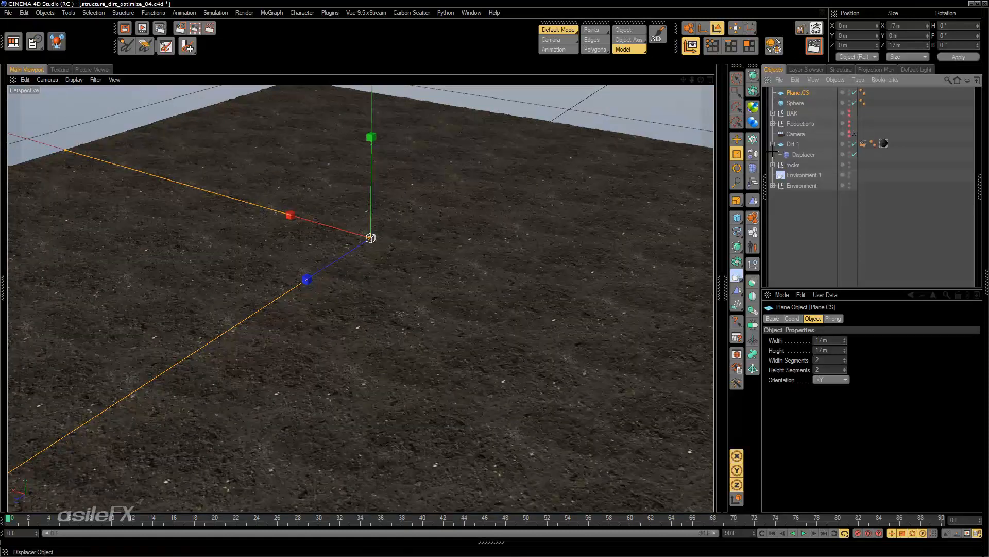
Open the Carbon Scatter material editor for Plane.CS and set the material's mapping to World - Standard.
{"action": "left_click", "coordinate": [767, 194]}
{"action": "left_click_drag", "start_coordinate": [772, 119], "coordinate": [502, 357]}
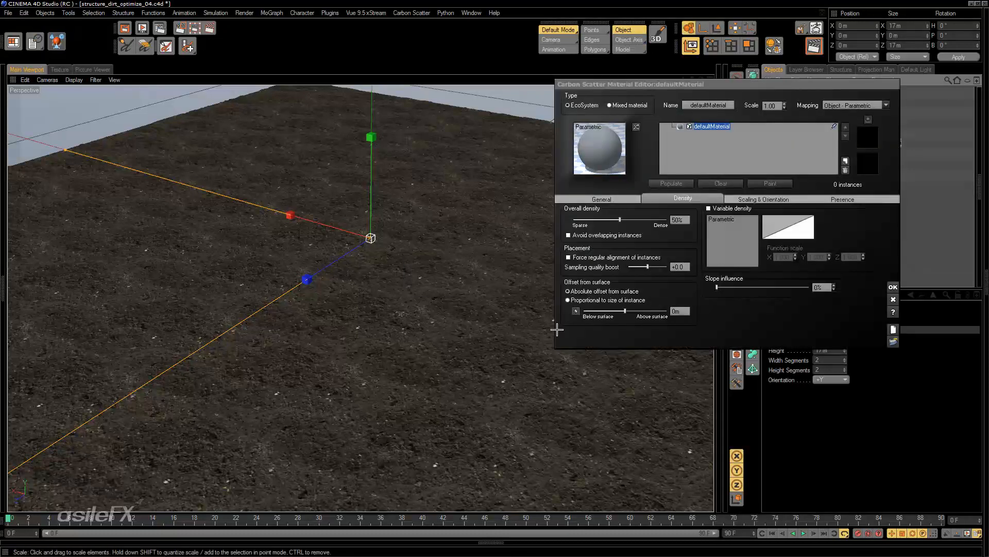
{"action": "left_click_drag", "start_coordinate": [673, 82], "coordinate": [508, 69]}
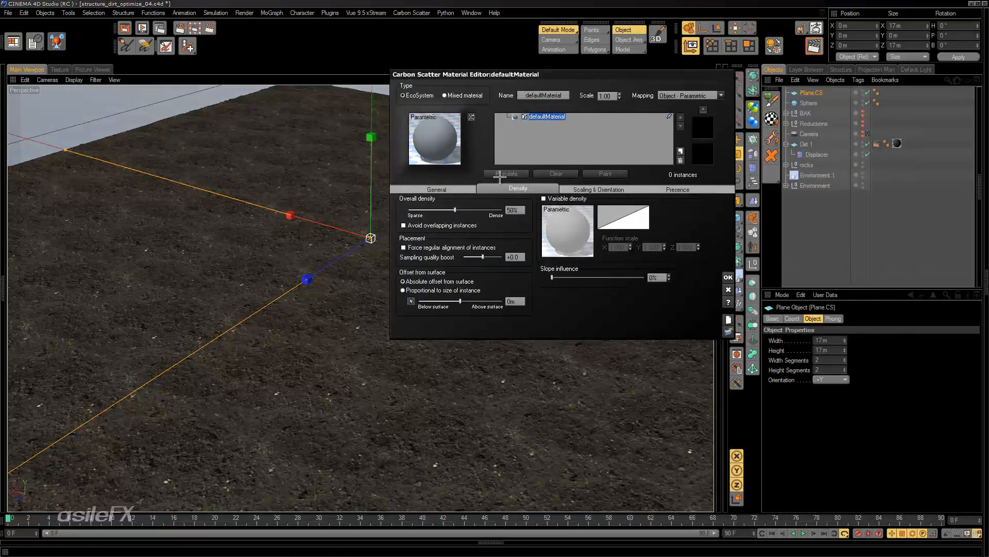
{"action": "left_click", "coordinate": [713, 96]}
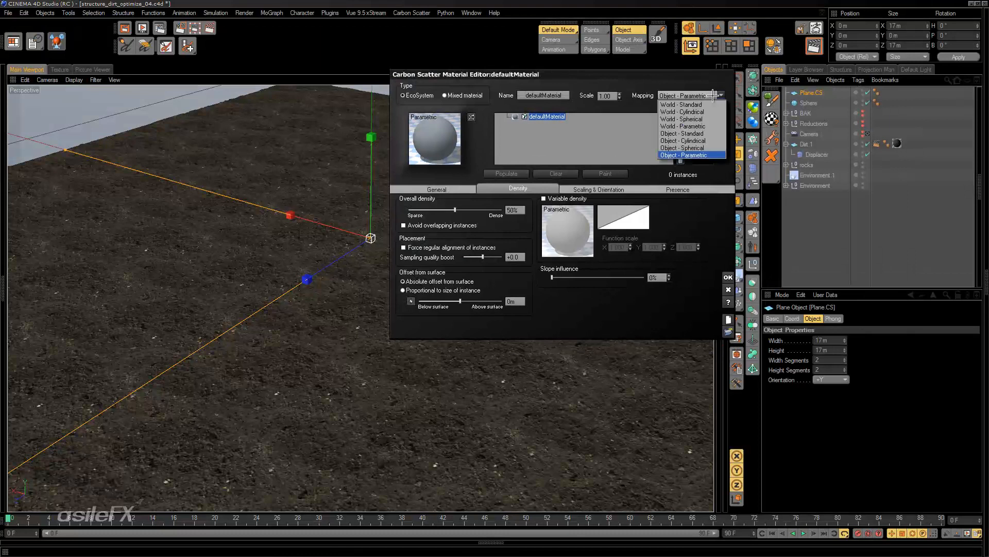
{"action": "left_click", "coordinate": [713, 104]}
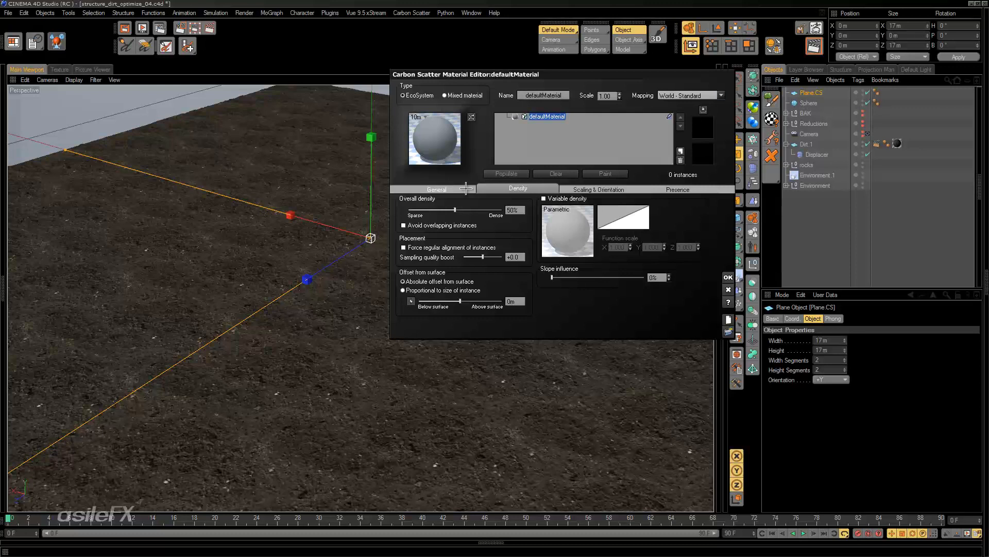
Add the Sphere as a native object to the EcoSystem population and populate Plane.CS despite the large instance estimate.
{"action": "left_click", "coordinate": [428, 189]}
{"action": "left_click", "coordinate": [533, 324]}
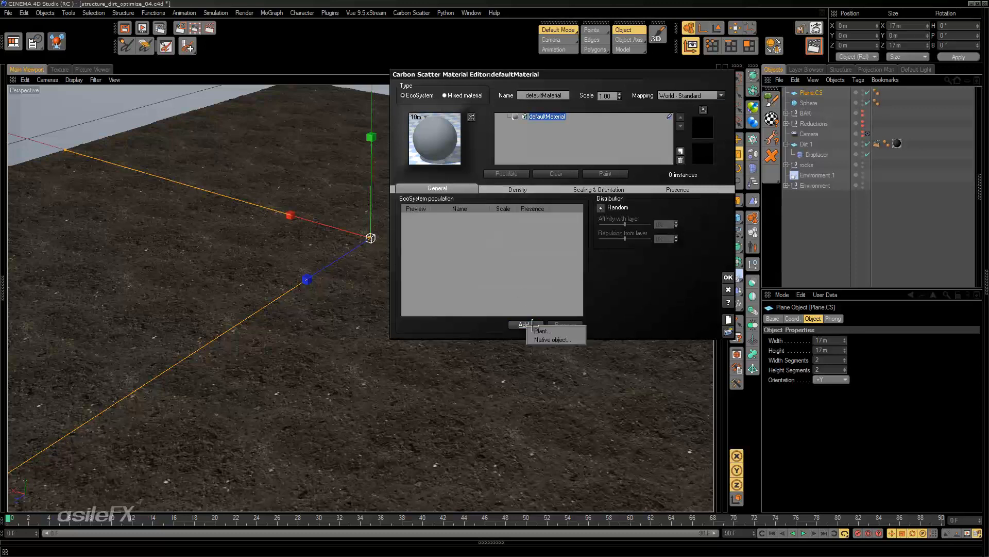
{"action": "left_click", "coordinate": [550, 340]}
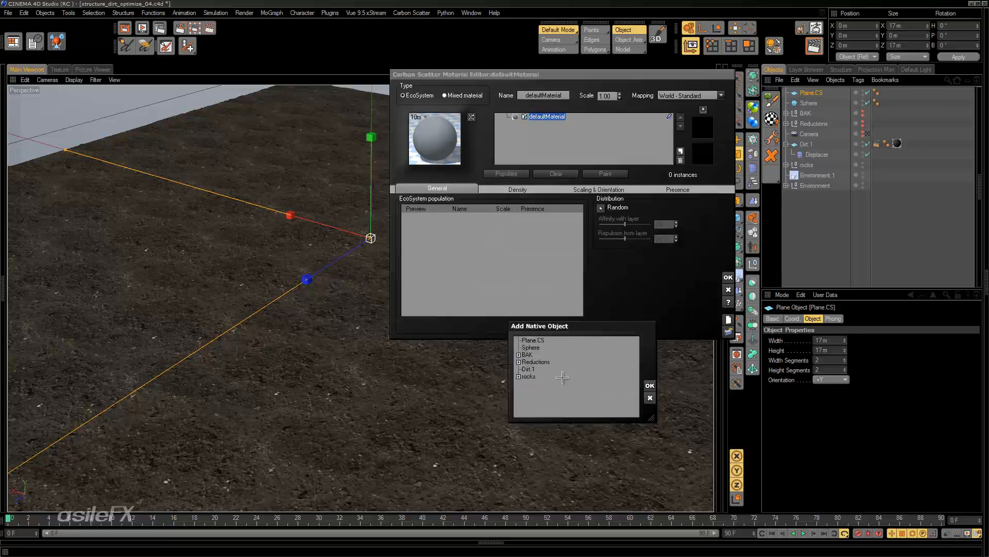
{"action": "left_click", "coordinate": [532, 347]}
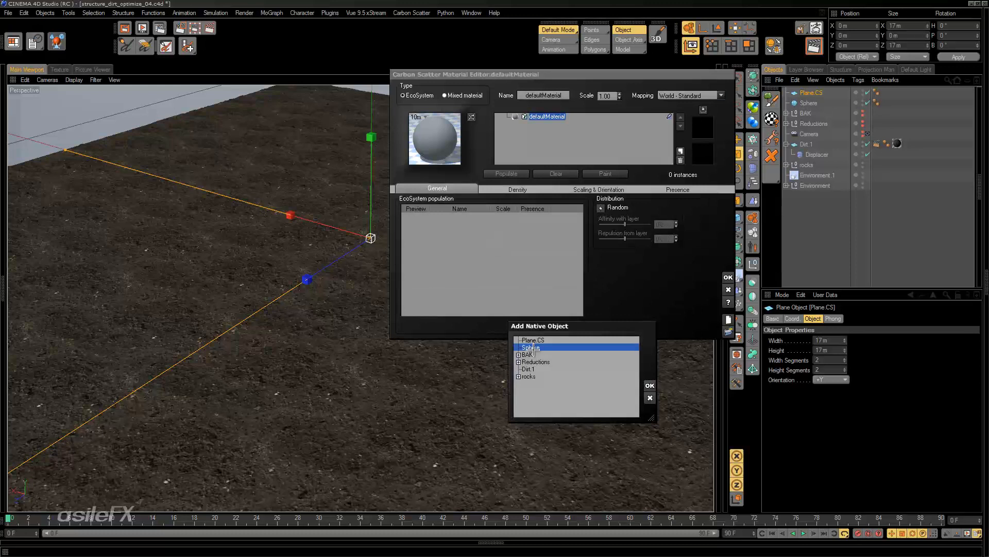
{"action": "left_click", "coordinate": [650, 386]}
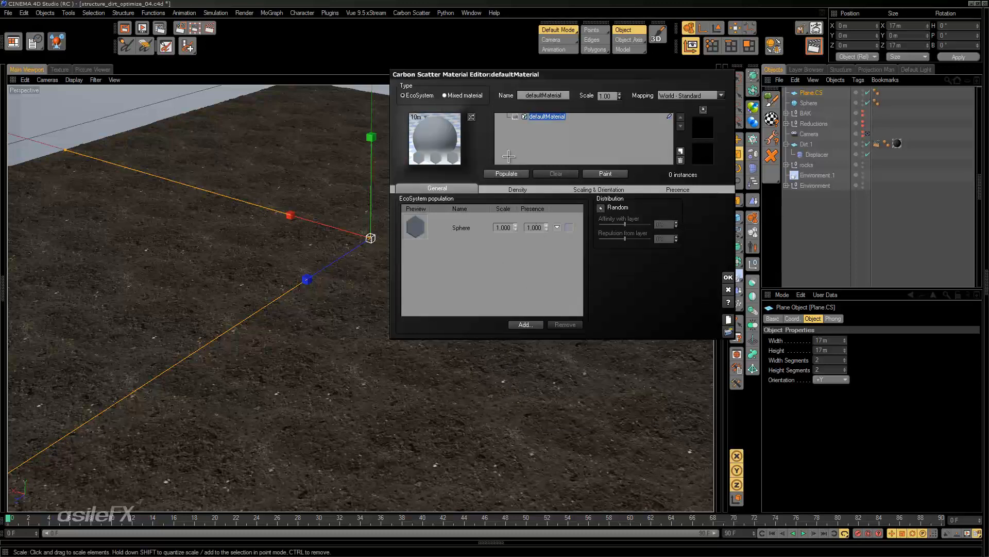
{"action": "left_click", "coordinate": [511, 175]}
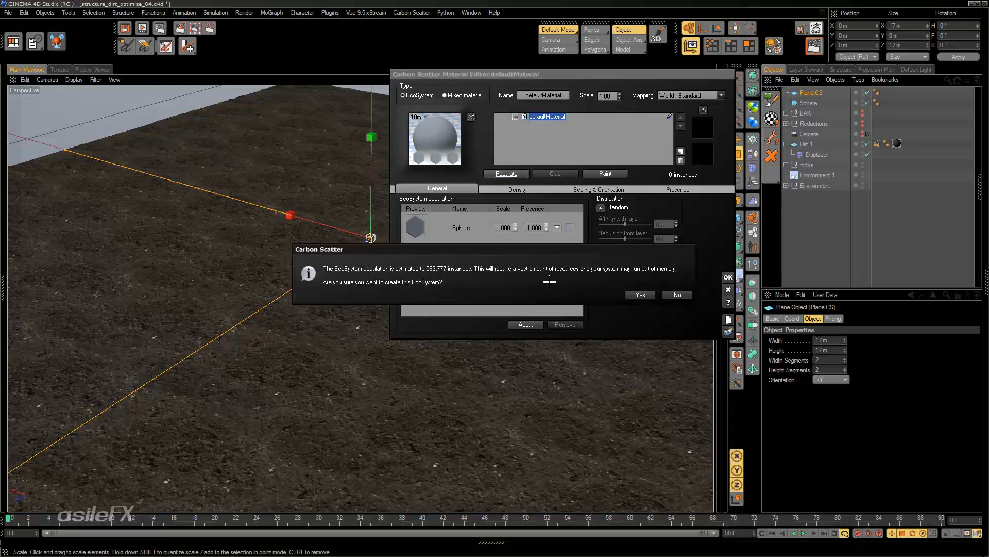
{"action": "left_click", "coordinate": [642, 295]}
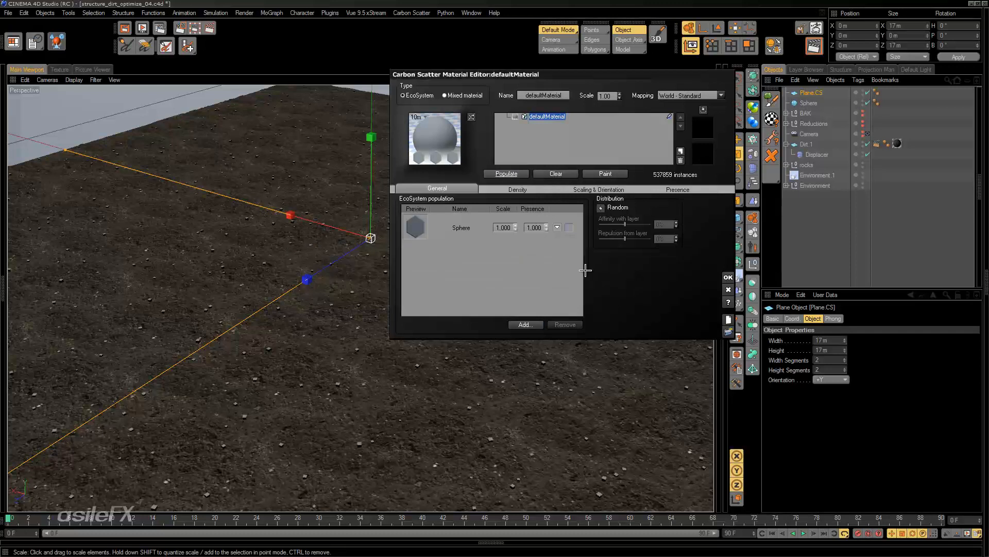
Render a close perspective view of the terrain to inspect the scattered sphere instances.
{"action": "left_click_drag", "start_coordinate": [545, 470], "coordinate": [504, 411], "text": "alt"}
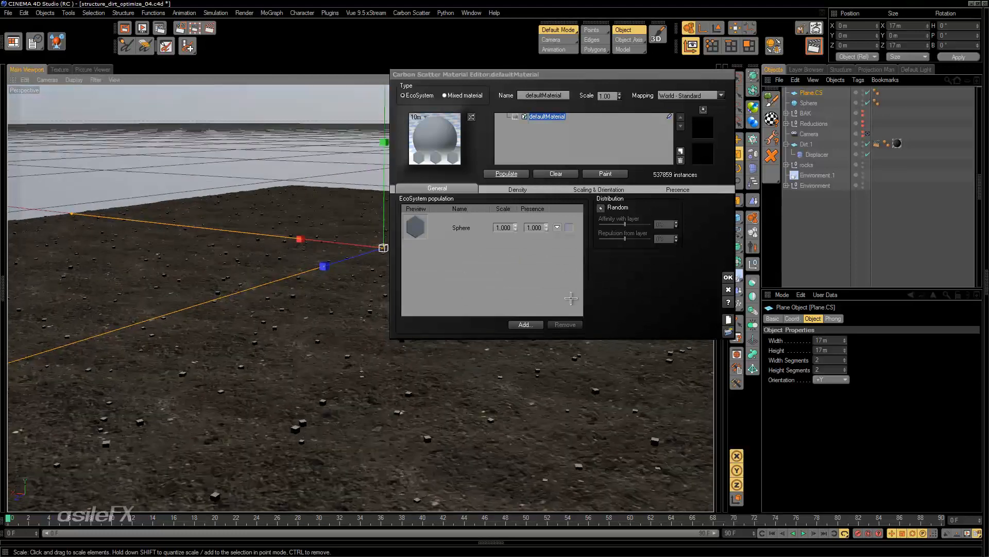
{"action": "left_click_drag", "start_coordinate": [613, 75], "coordinate": [763, 178]}
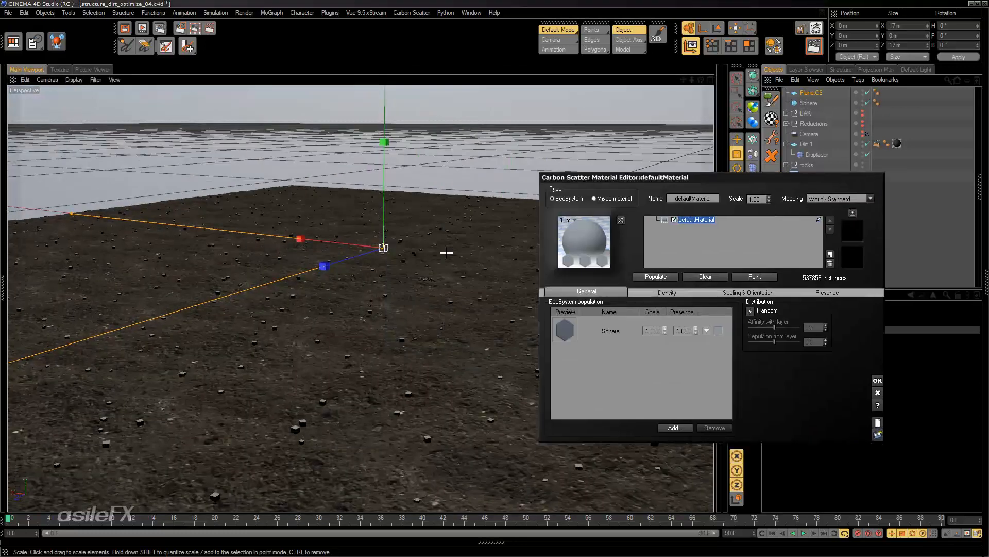
{"action": "left_click_drag", "start_coordinate": [459, 311], "coordinate": [463, 349], "text": "alt"}
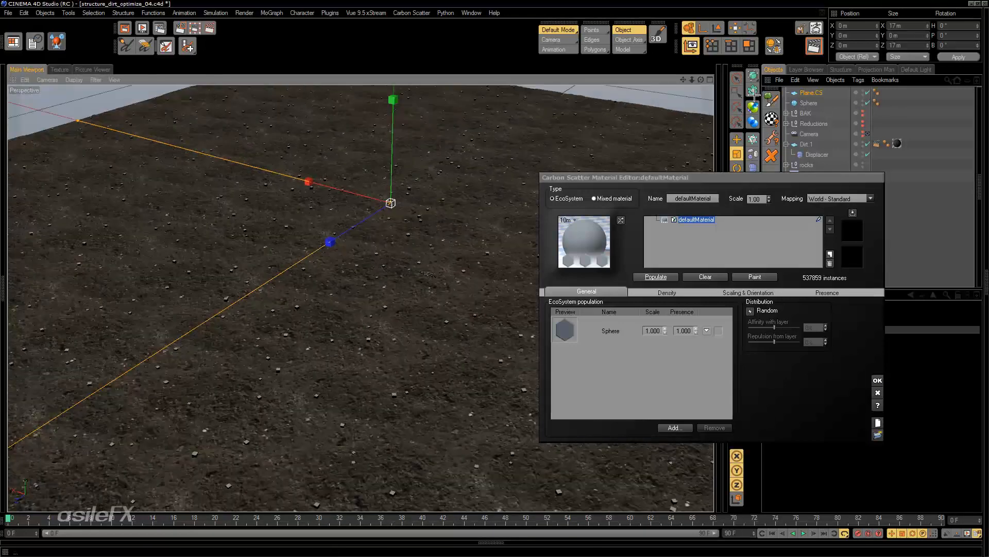
{"action": "scroll", "coordinate": [471, 283], "scroll_direction": "up", "scroll_amount": 10}
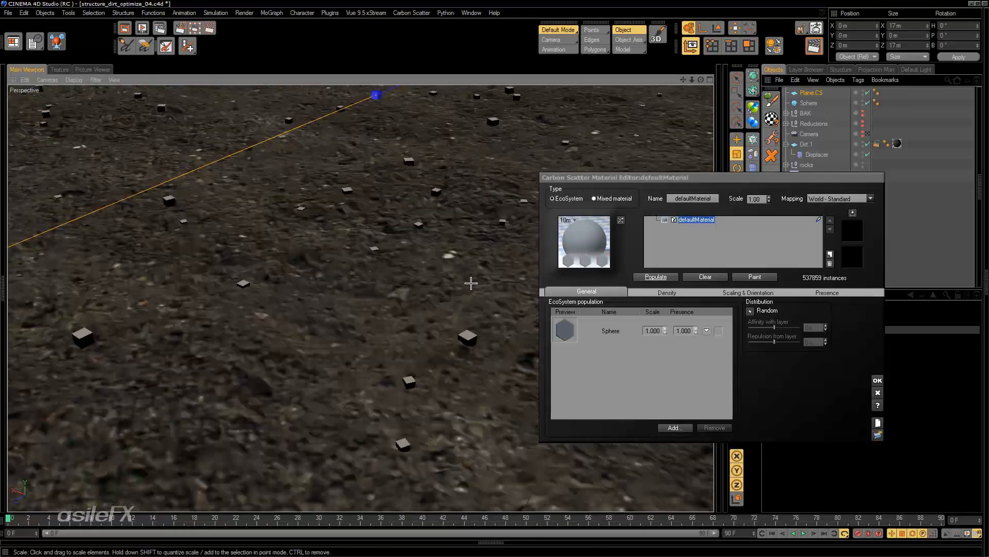
{"action": "left_click_drag", "start_coordinate": [471, 283], "coordinate": [342, 407], "text": "alt"}
{"action": "key", "text": "ctrl+r"}
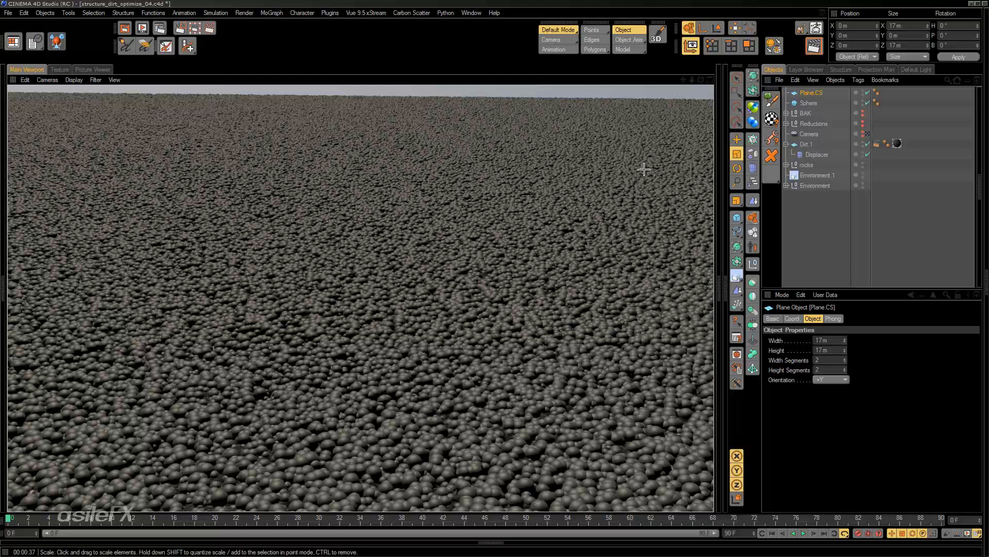
{"action": "left_click", "coordinate": [830, 216]}
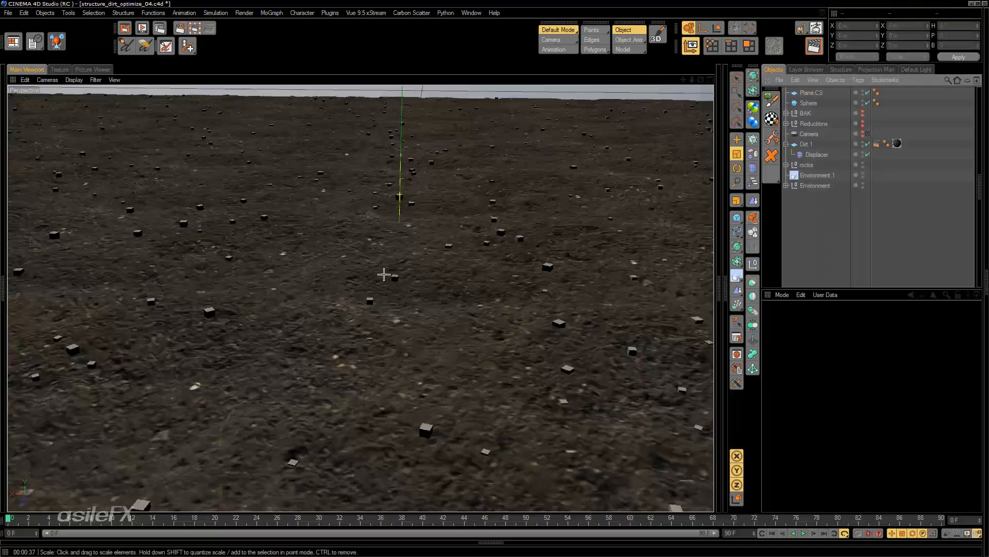
{"action": "key", "text": "ctrl+r"}
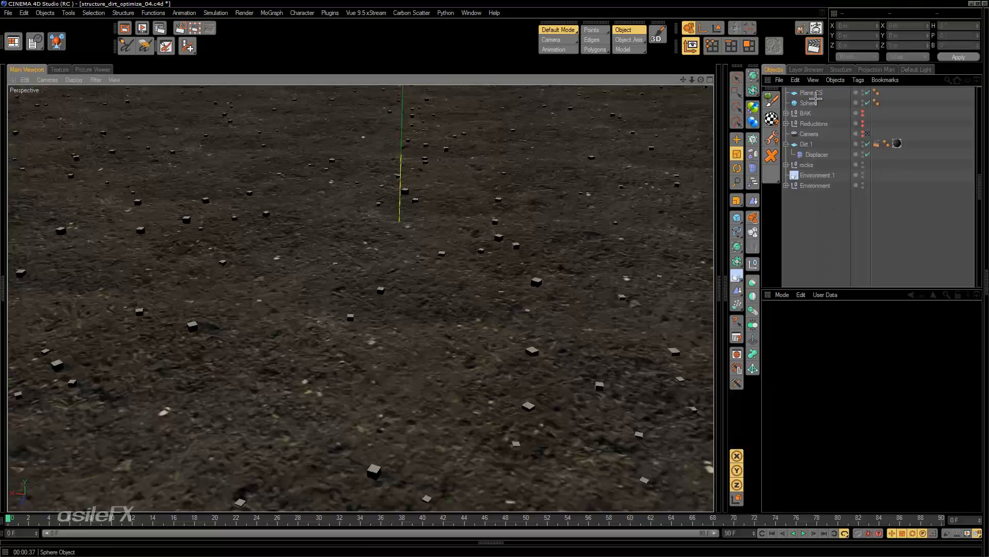
Enable variable density in Plane.CS's Carbon Scatter material and clear the existing instances.
{"action": "left_click", "coordinate": [817, 93]}
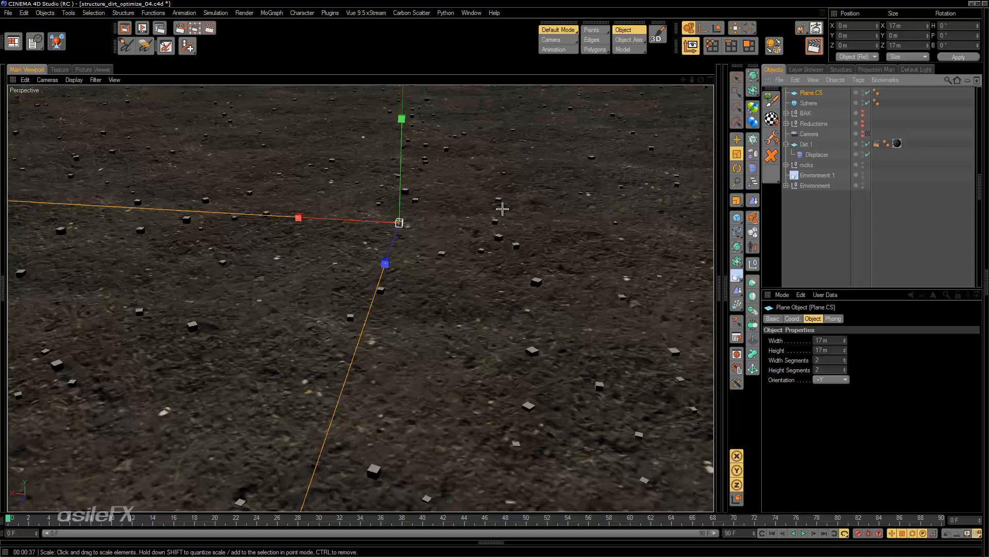
{"action": "right_click", "coordinate": [482, 208]}
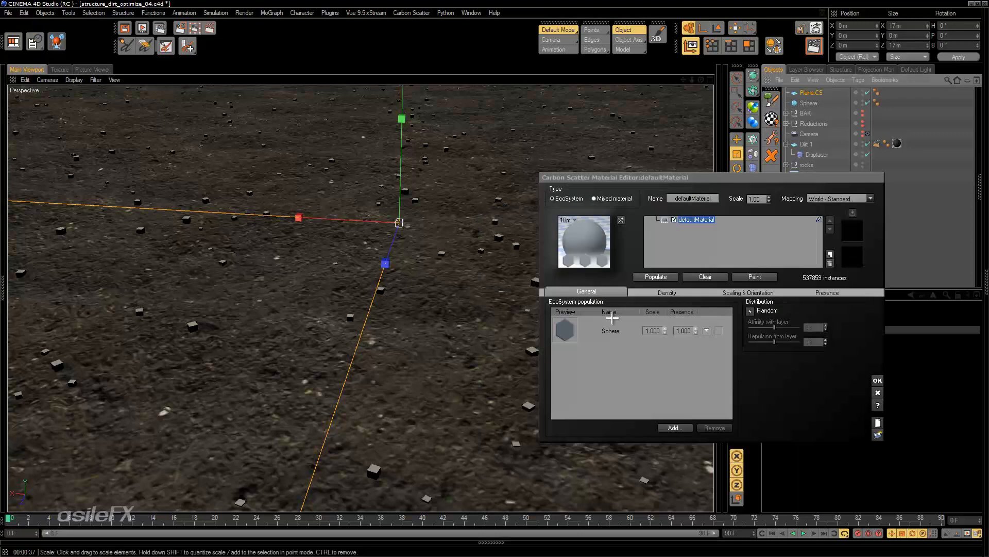
{"action": "left_click", "coordinate": [687, 291]}
{"action": "left_click", "coordinate": [693, 302]}
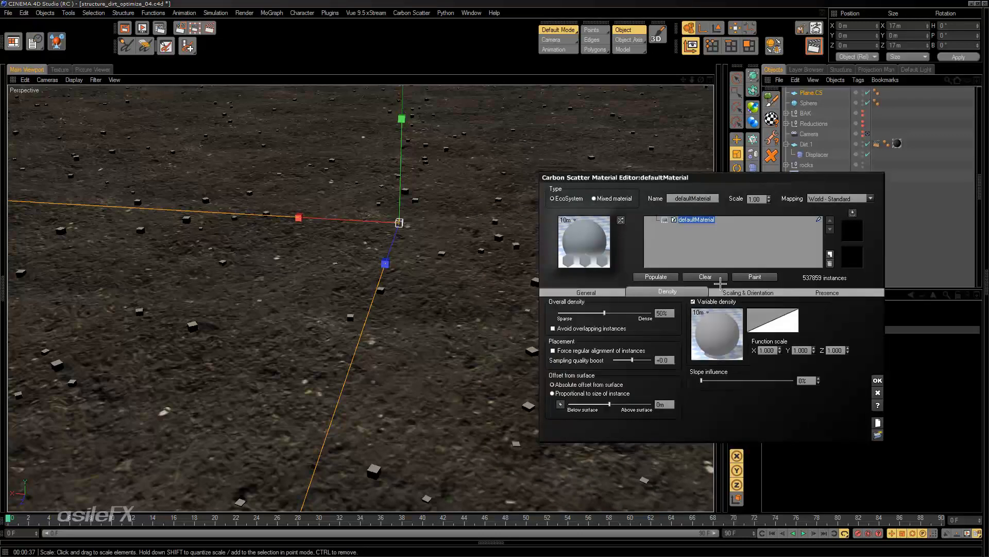
{"action": "left_click", "coordinate": [717, 278]}
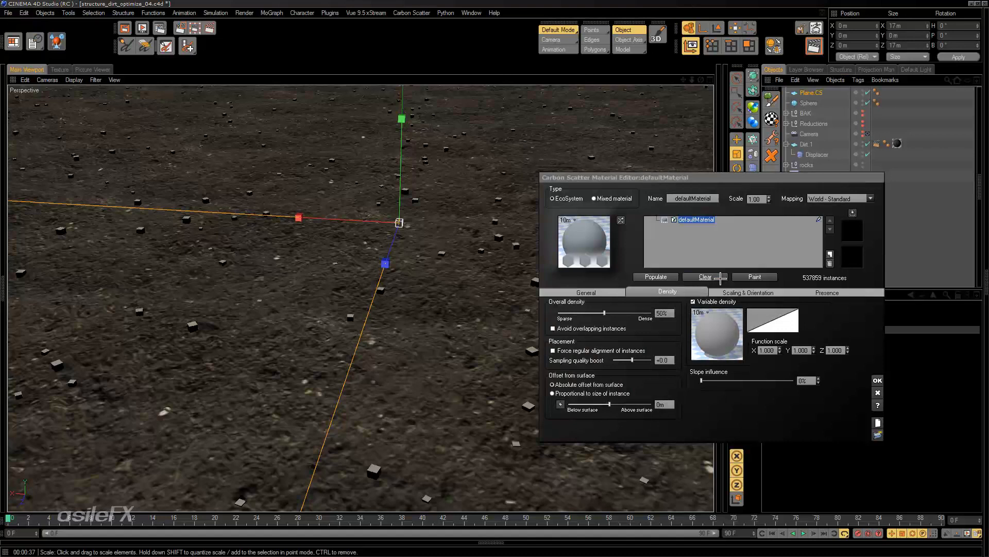
Connect a Projected Texture Map node to the Density output in the density function and set its mapping mode to Flat (vertical).
{"action": "left_click", "coordinate": [705, 324]}
{"action": "left_click", "coordinate": [713, 327]}
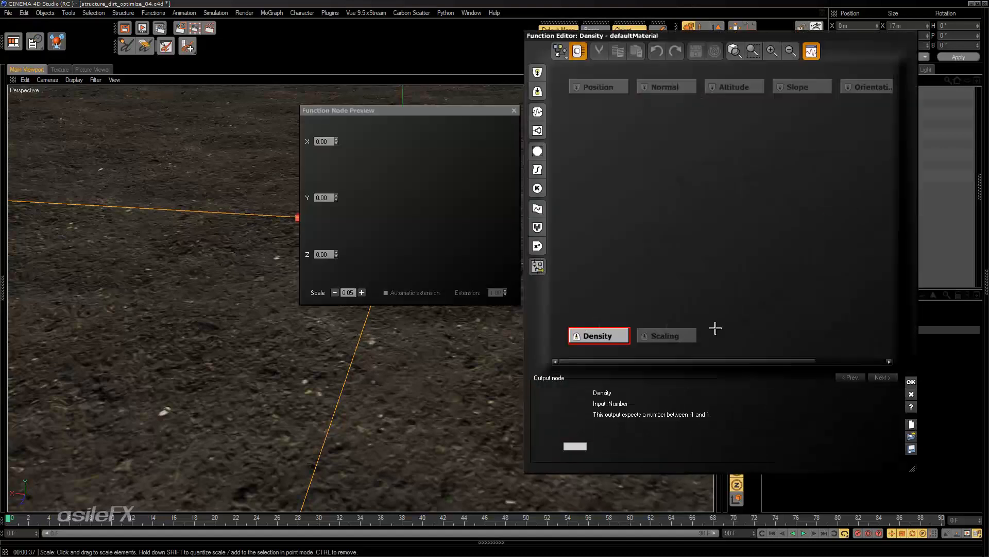
{"action": "left_click", "coordinate": [537, 151]}
{"action": "left_click_drag", "start_coordinate": [594, 264], "coordinate": [596, 203]}
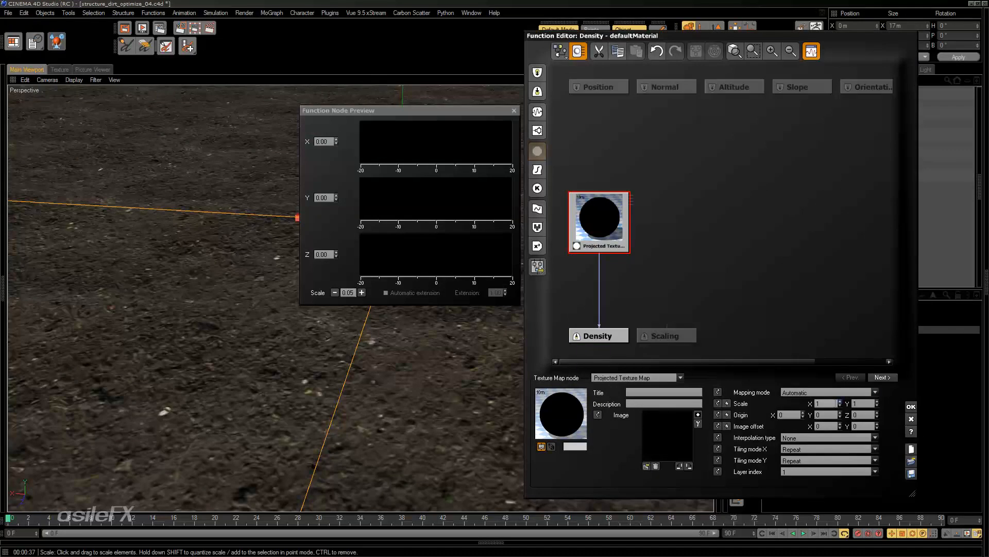
{"action": "left_click", "coordinate": [797, 392]}
{"action": "left_click", "coordinate": [860, 407]}
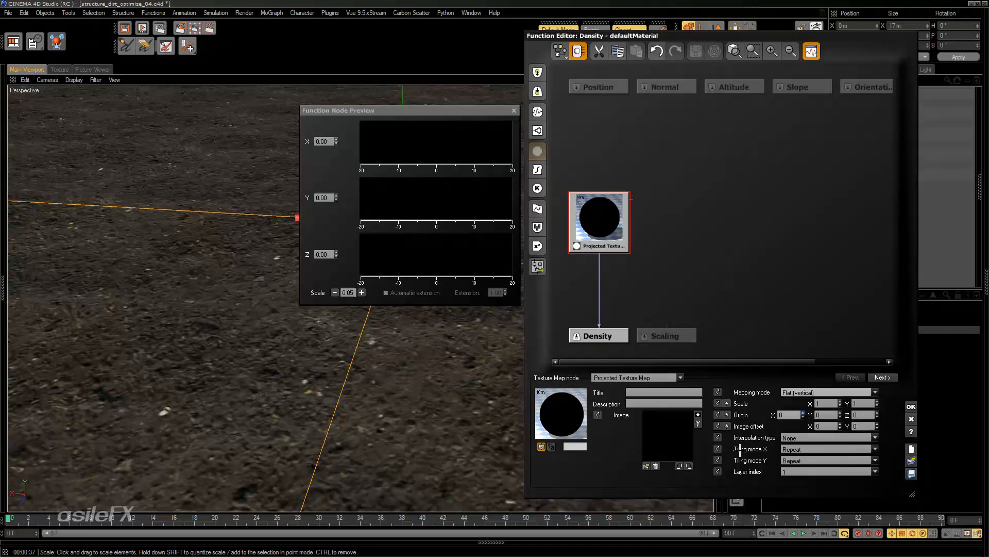
Load the structure_mask_rocks image into the density texture map and populate the plane with it.
{"action": "left_click", "coordinate": [646, 466]}
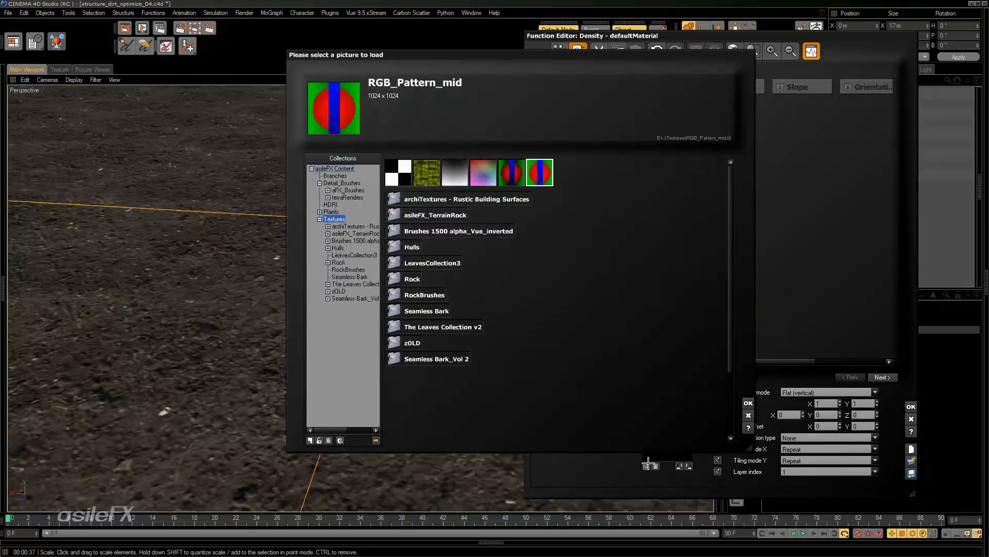
{"action": "left_click", "coordinate": [375, 440]}
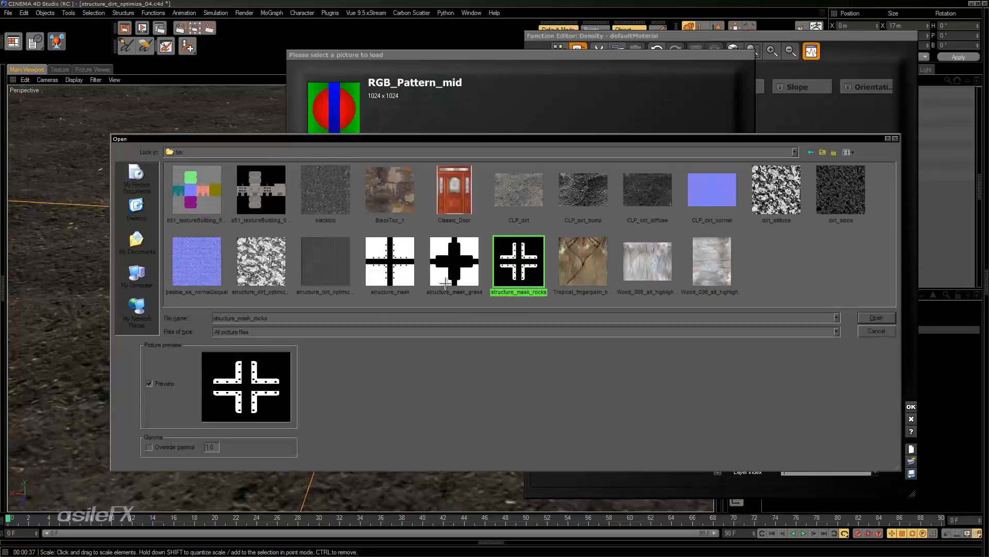
{"action": "left_click", "coordinate": [877, 317]}
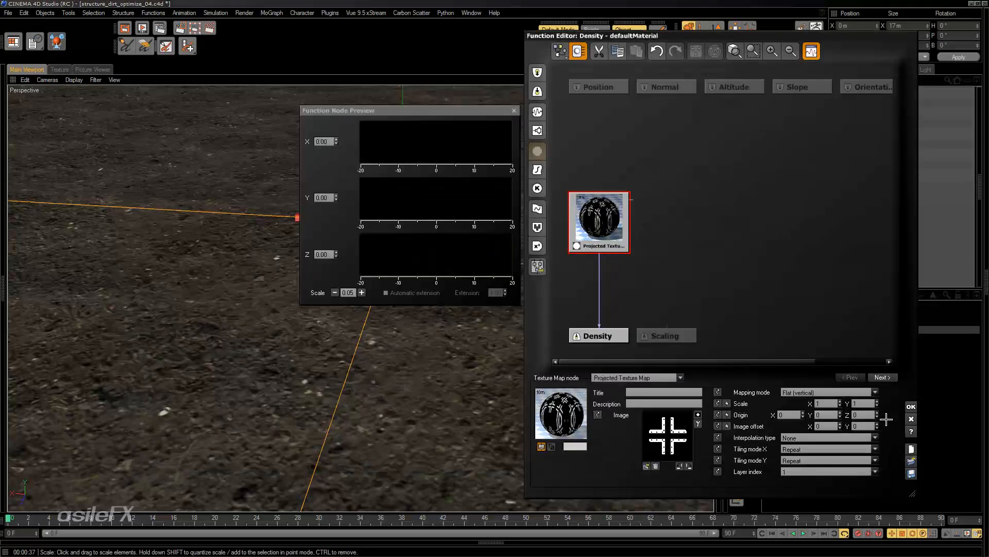
{"action": "left_click", "coordinate": [911, 406]}
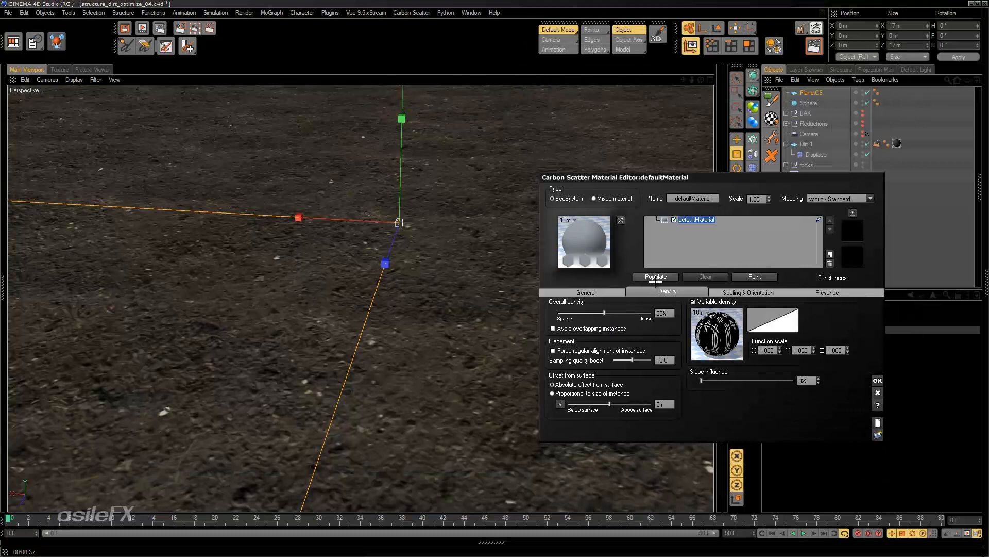
{"action": "left_click", "coordinate": [656, 276]}
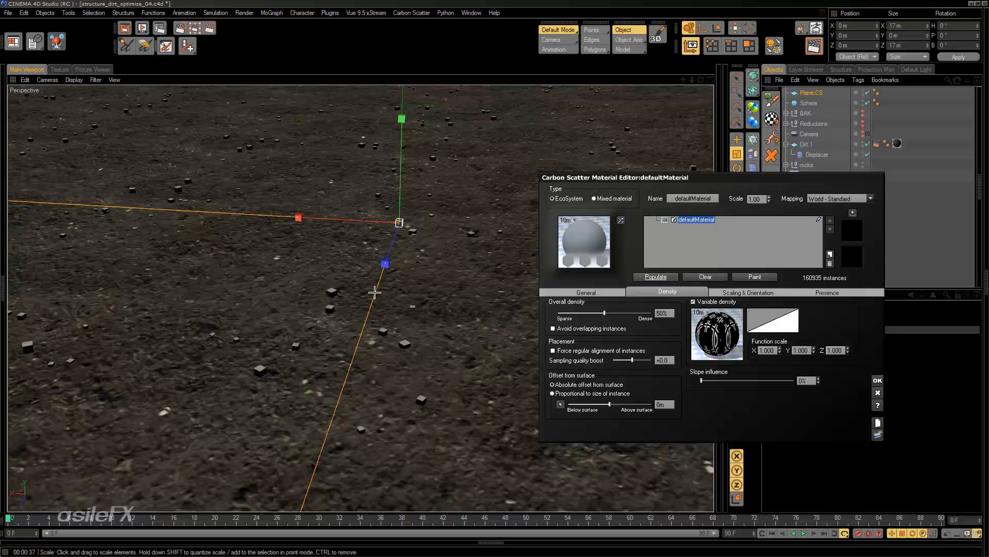
{"action": "left_click_drag", "start_coordinate": [694, 78], "coordinate": [228, 215]}
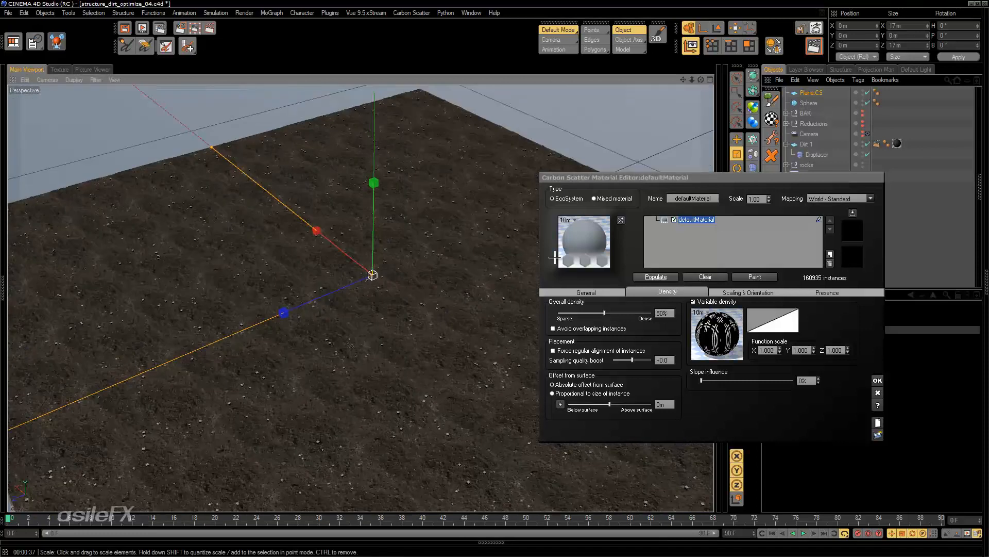
Change the density texture node to an Unscaled Projected Texture Map with Flat (vertical) mapping and repopulate the plane.
{"action": "right_click", "coordinate": [731, 331]}
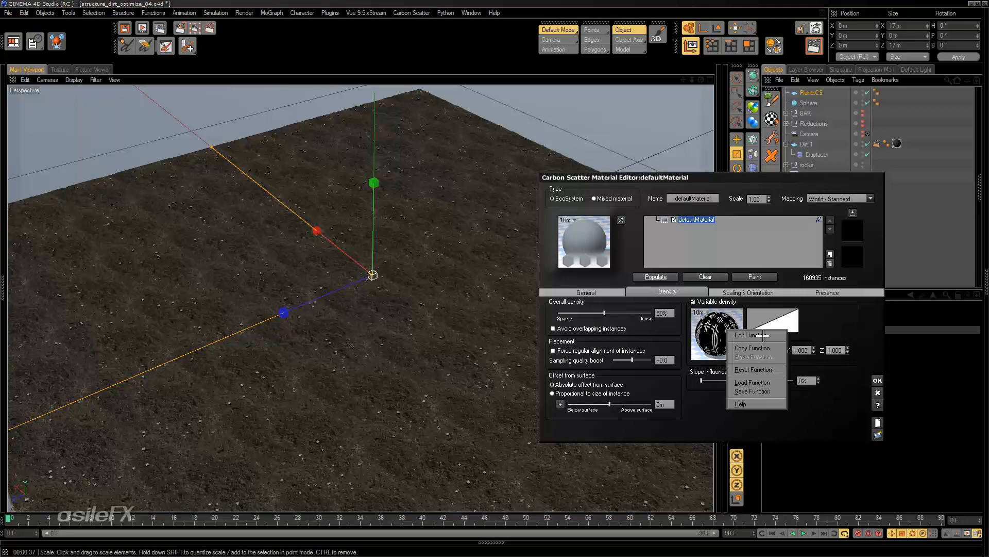
{"action": "left_click", "coordinate": [744, 336]}
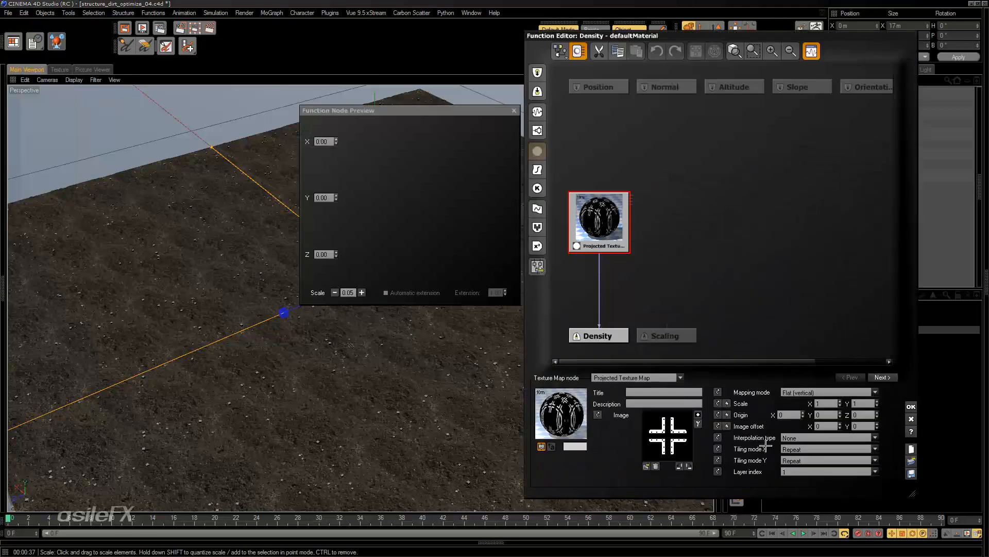
{"action": "left_click", "coordinate": [637, 378]}
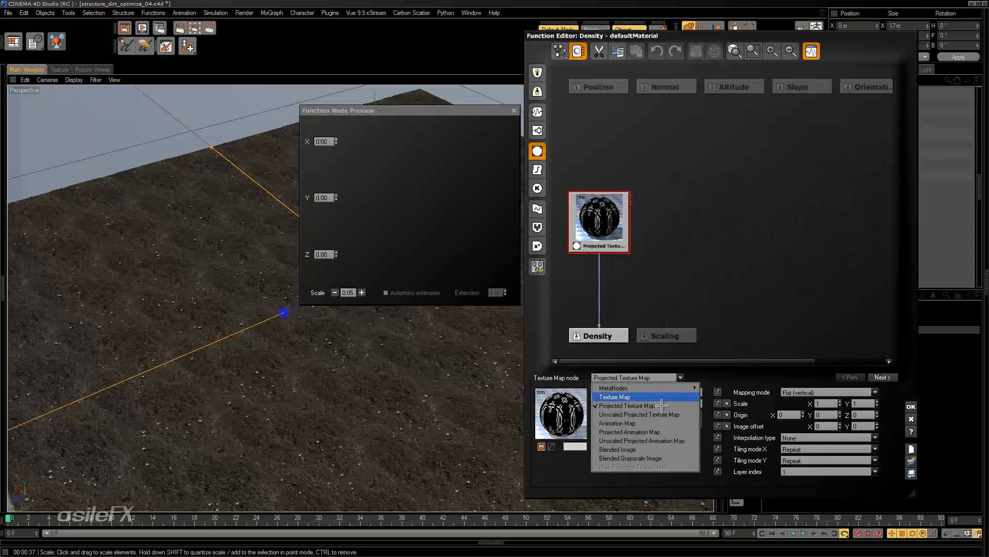
{"action": "left_click", "coordinate": [678, 414]}
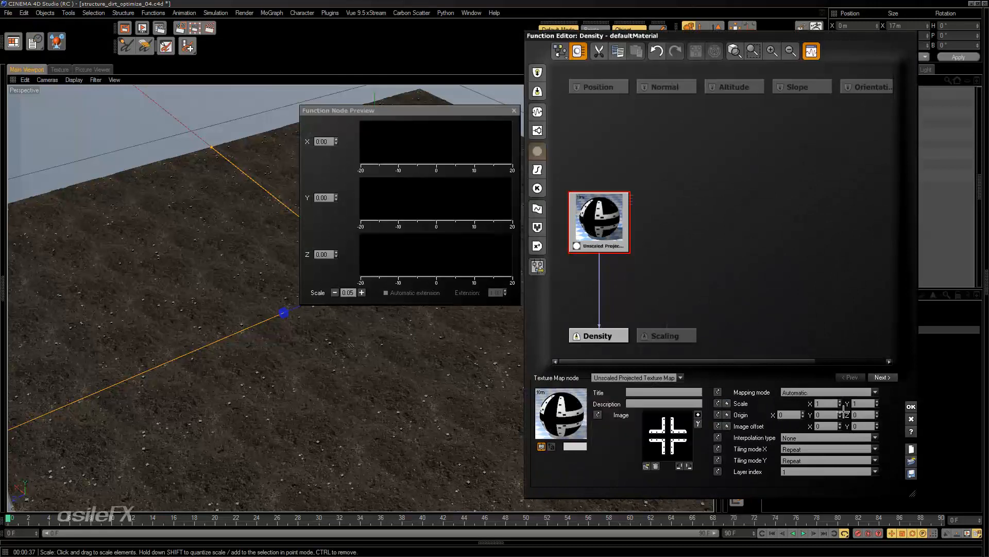
{"action": "left_click", "coordinate": [823, 397]}
{"action": "left_click", "coordinate": [825, 415]}
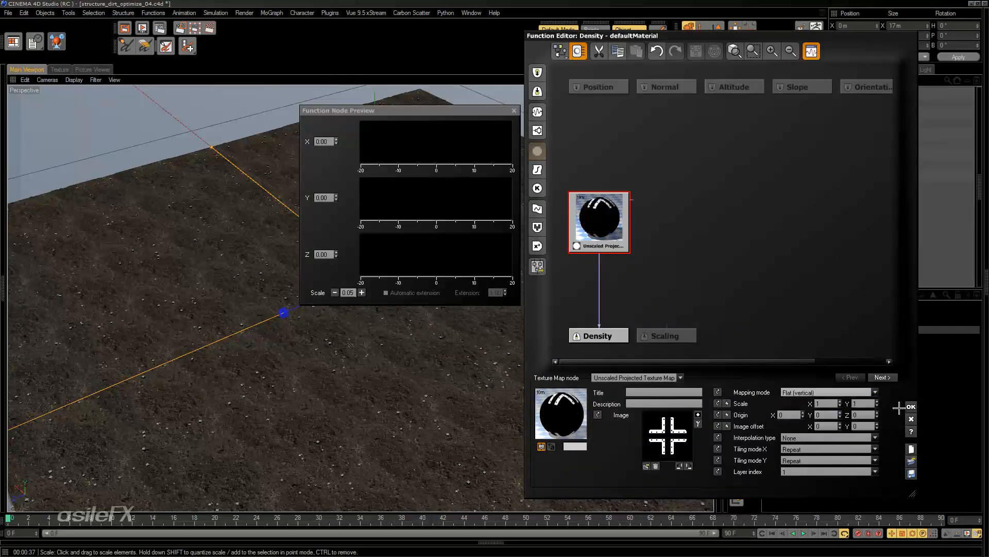
{"action": "left_click", "coordinate": [910, 407]}
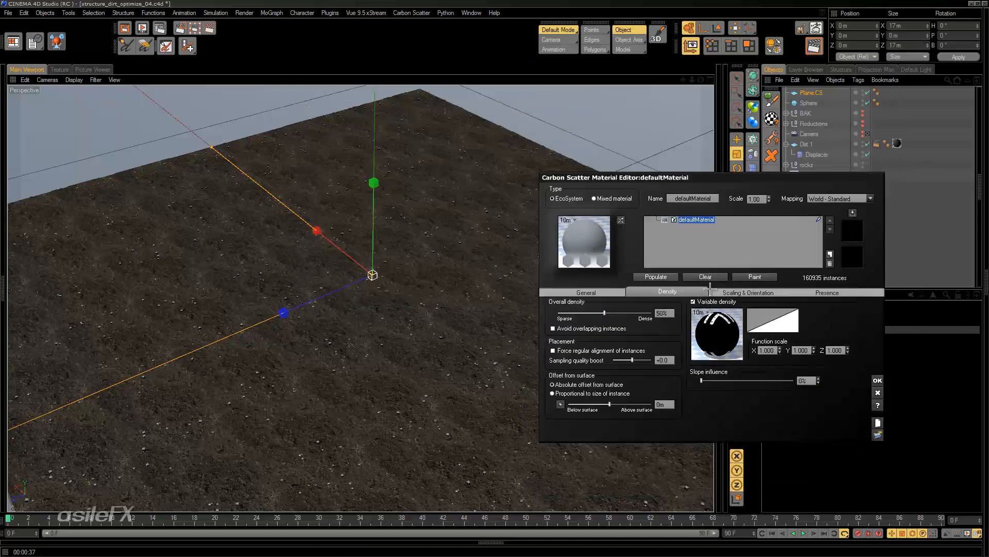
{"action": "left_click", "coordinate": [670, 277]}
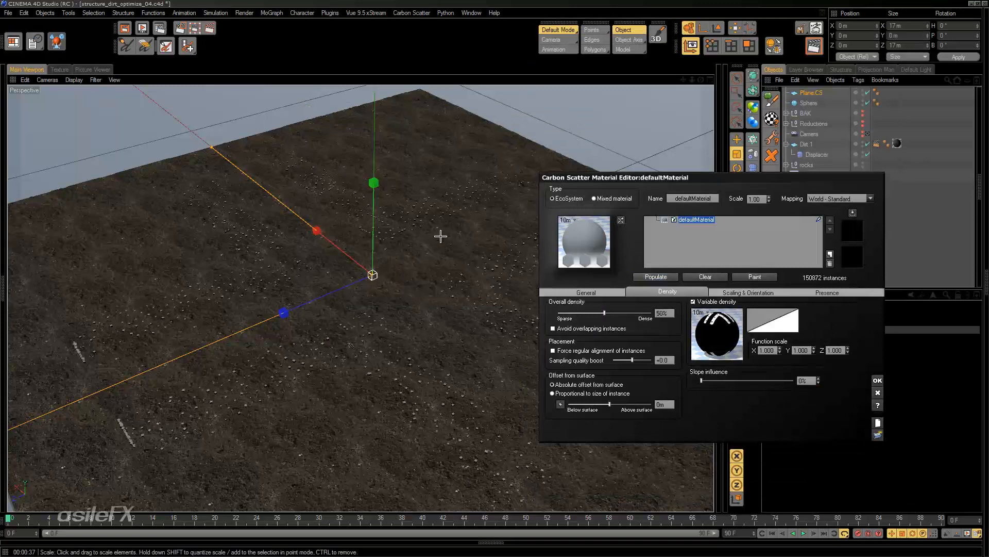
{"action": "left_click_drag", "start_coordinate": [457, 219], "coordinate": [515, 276], "text": "alt"}
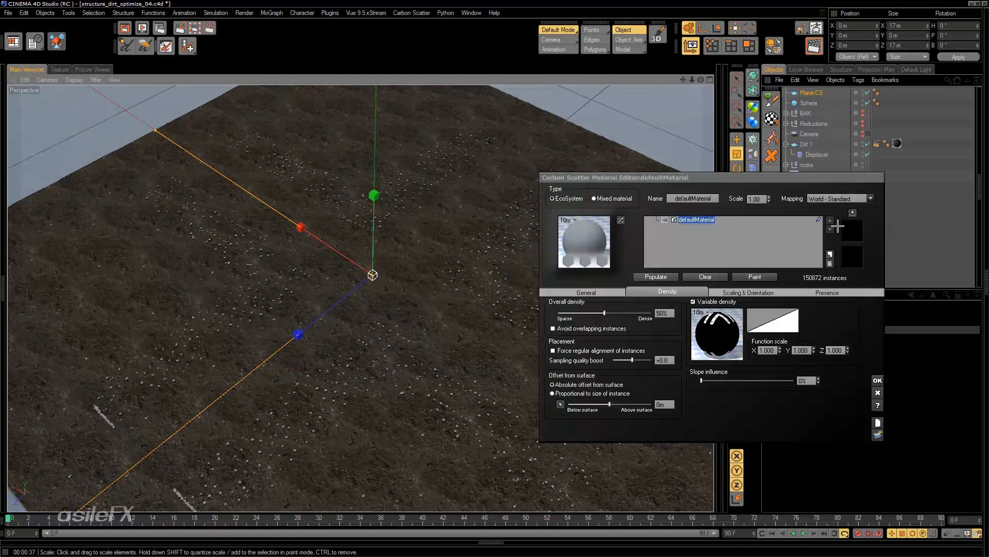
Review the material's mapping choice and the texture map settings in the density function.
{"action": "left_click", "coordinate": [836, 198]}
{"action": "left_click", "coordinate": [839, 187]}
{"action": "right_click", "coordinate": [721, 312]}
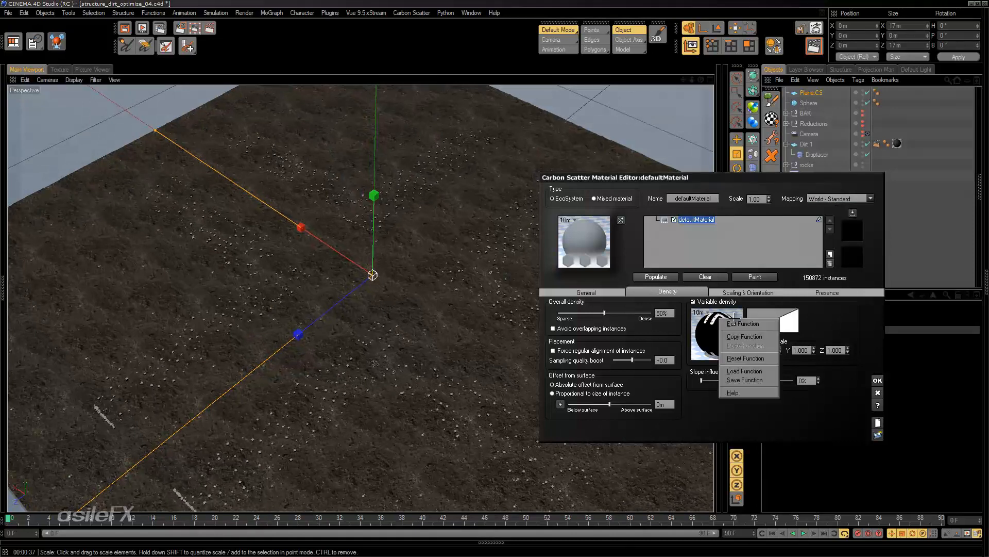
{"action": "left_click", "coordinate": [737, 324]}
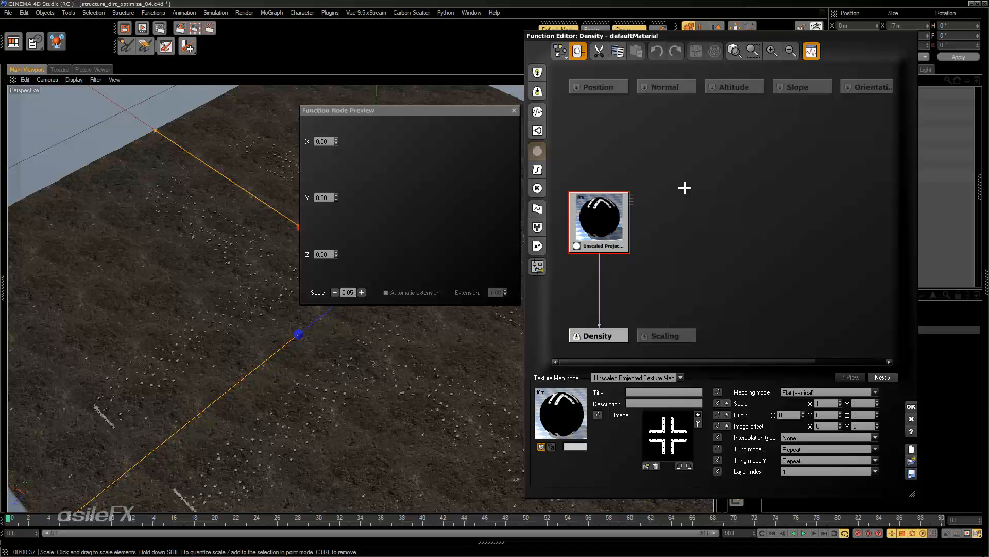
{"action": "left_click", "coordinate": [911, 406]}
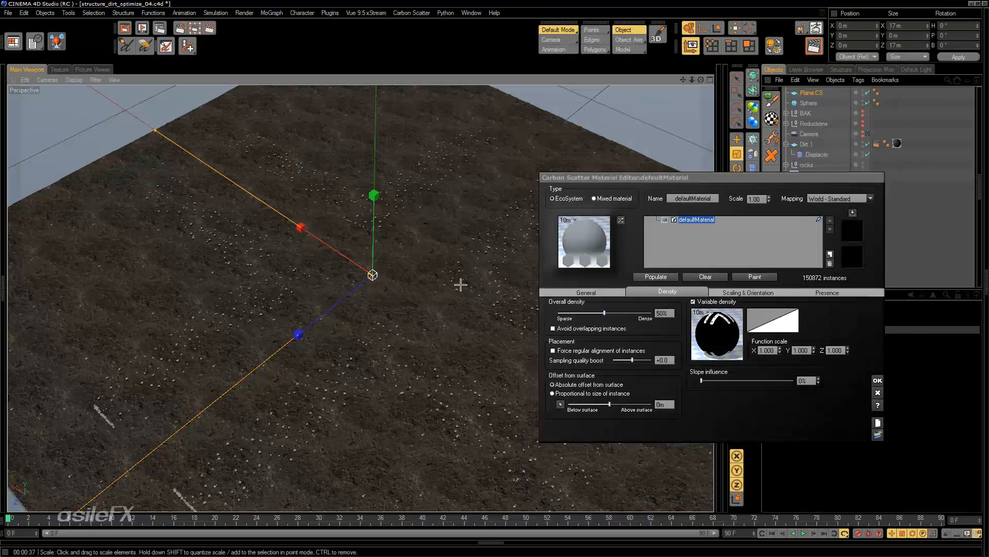
Change the display quality of the Sphere in the EcoSystem population so its instances preview as shaded spheres instead of boxes.
{"action": "left_click_drag", "start_coordinate": [366, 314], "coordinate": [279, 360], "text": "alt"}
{"action": "scroll", "coordinate": [367, 314], "scroll_direction": "up", "scroll_amount": 6}
{"action": "scroll", "coordinate": [420, 280], "scroll_direction": "down", "scroll_amount": 5}
{"action": "scroll", "coordinate": [280, 363], "scroll_direction": "down", "scroll_amount": 3}
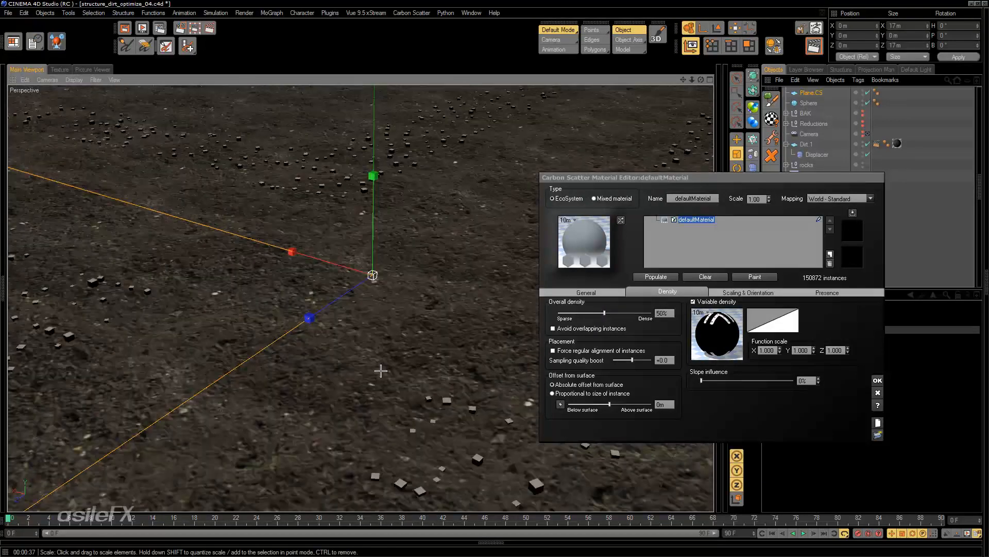
{"action": "middle_click_drag", "start_coordinate": [381, 371], "coordinate": [385, 265], "text": "alt"}
{"action": "left_click_drag", "start_coordinate": [395, 282], "coordinate": [386, 262], "text": "alt"}
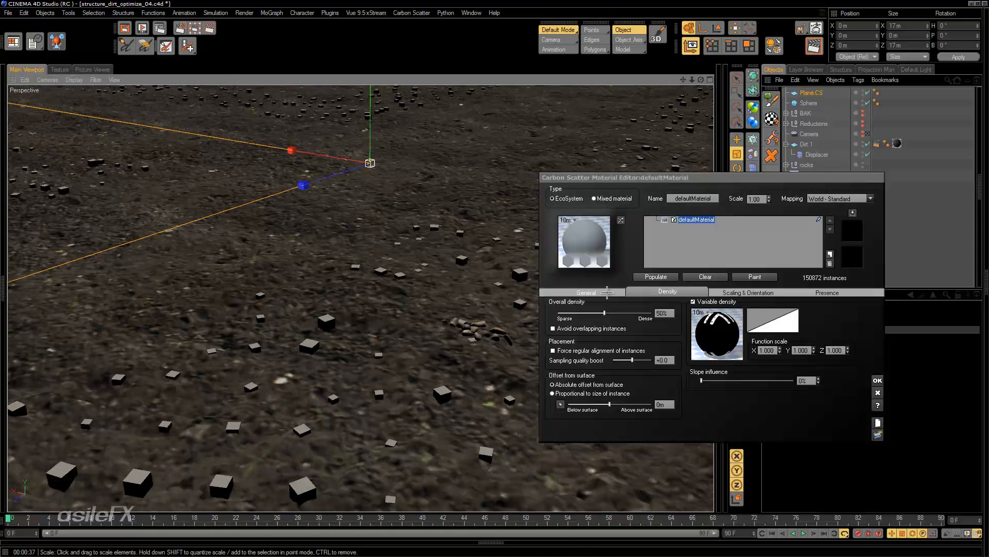
{"action": "left_click", "coordinate": [609, 294]}
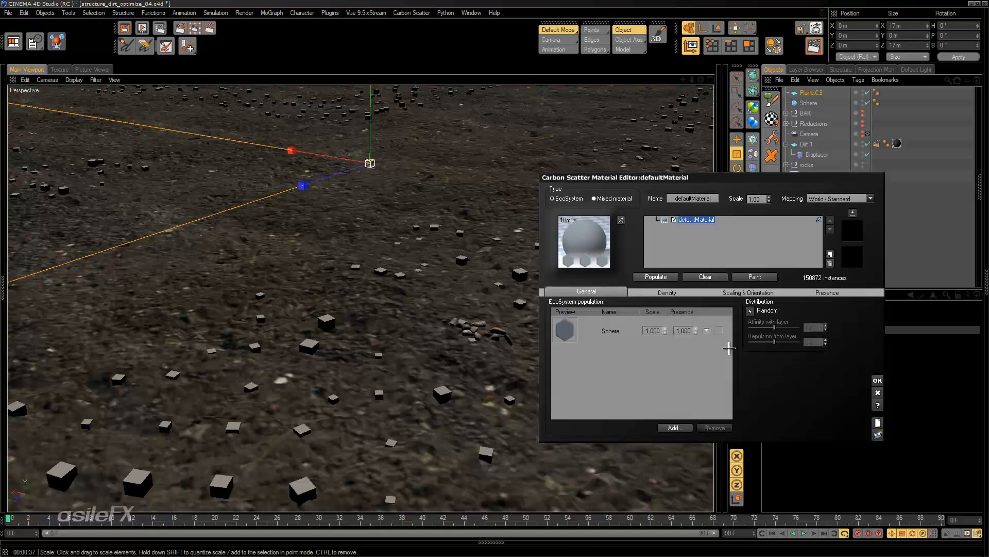
{"action": "left_click", "coordinate": [707, 330]}
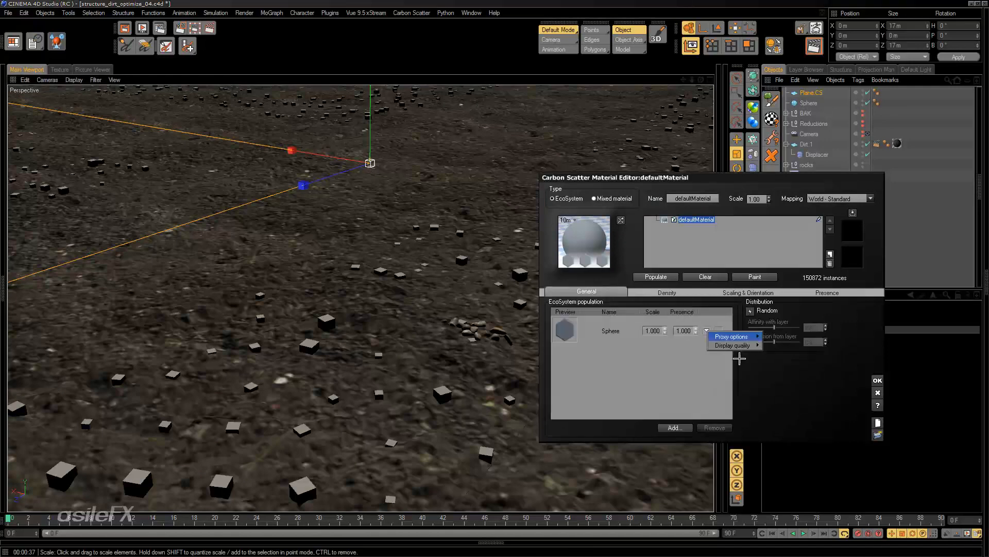
{"action": "left_click", "coordinate": [784, 362]}
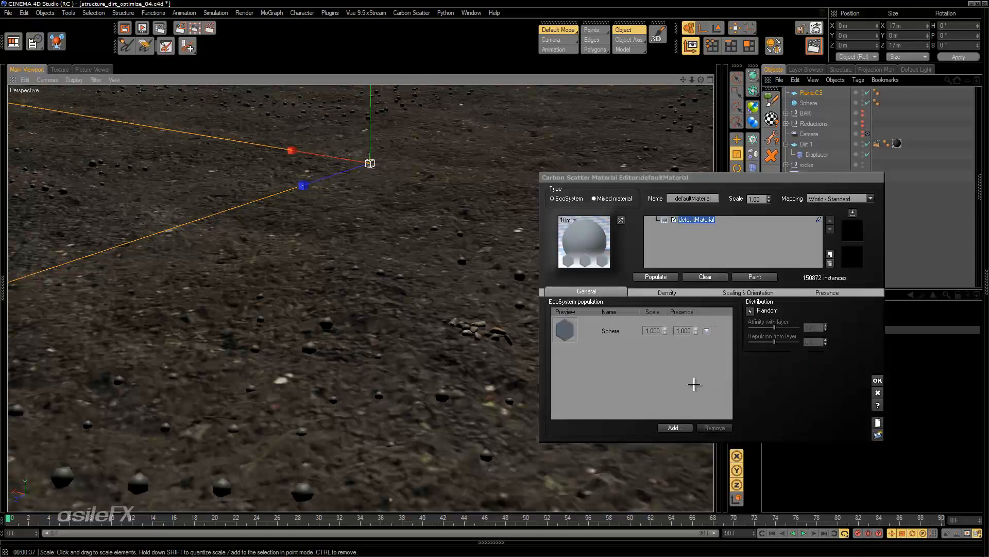
Accept the scatter material and move the dirt texture tag from Dirt.1 onto its Displacer.
{"action": "left_click_drag", "start_coordinate": [354, 385], "coordinate": [45, 393], "text": "alt"}
{"action": "middle_click_drag", "start_coordinate": [45, 393], "coordinate": [483, 438], "text": "alt"}
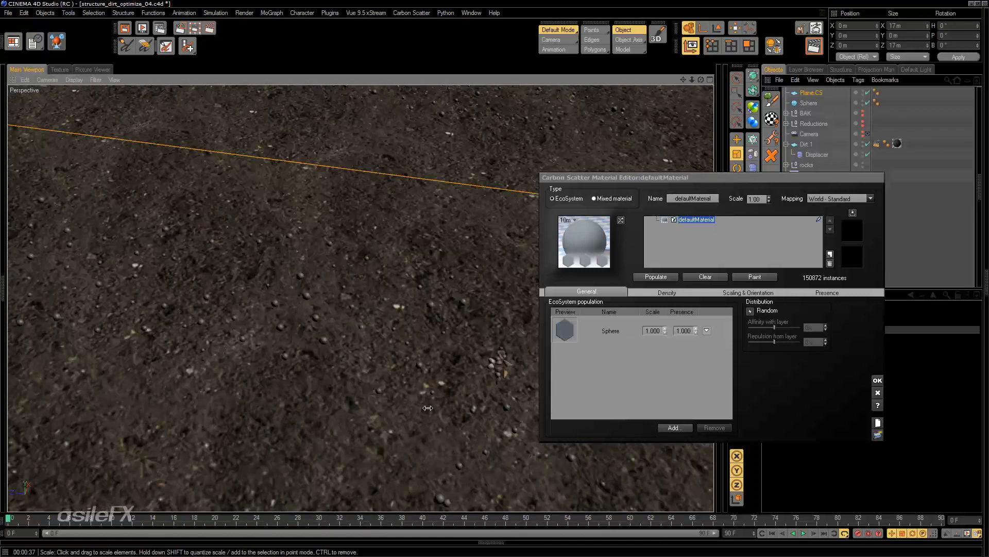
{"action": "scroll", "coordinate": [428, 407], "scroll_direction": "up", "scroll_amount": 3}
{"action": "left_click_drag", "start_coordinate": [476, 355], "coordinate": [498, 334], "text": "alt"}
{"action": "middle_click_drag", "start_coordinate": [500, 331], "coordinate": [356, 225], "text": "alt"}
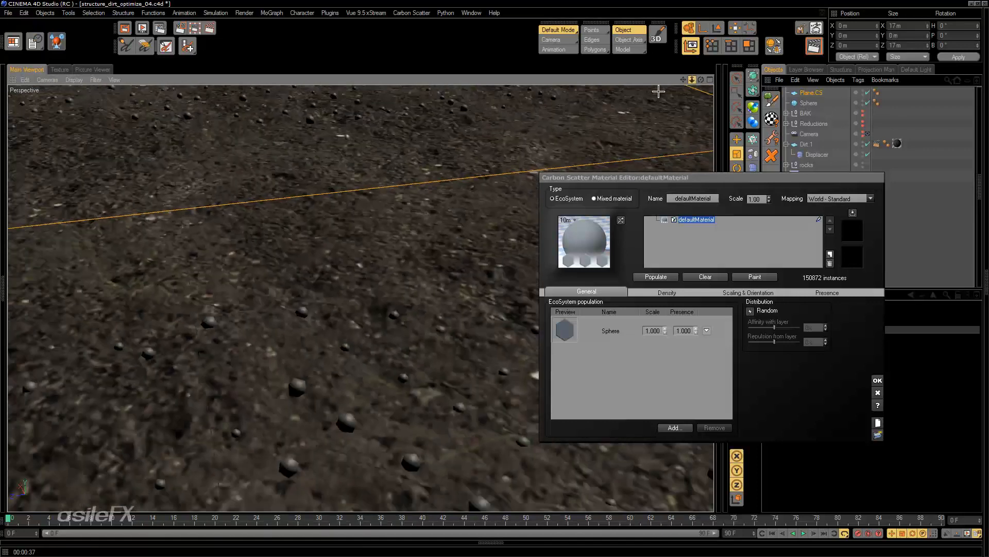
{"action": "left_click", "coordinate": [877, 381]}
{"action": "left_click", "coordinate": [877, 146]}
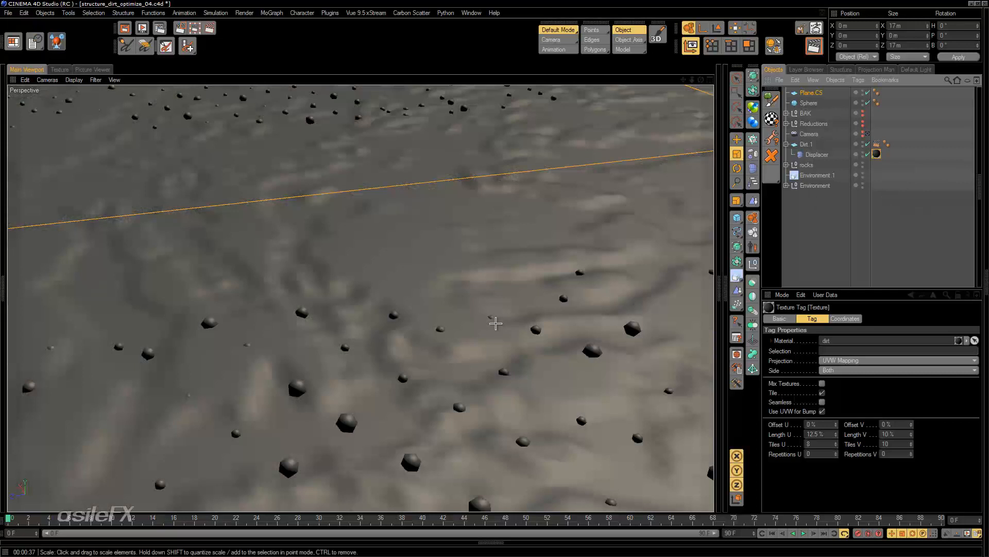
Examine how the sphere instances sit against the untextured, displaced dirt surface from several angles.
{"action": "left_click_drag", "start_coordinate": [526, 285], "coordinate": [501, 442], "text": "alt"}
{"action": "right_click_drag", "start_coordinate": [501, 442], "coordinate": [566, 391], "text": "alt"}
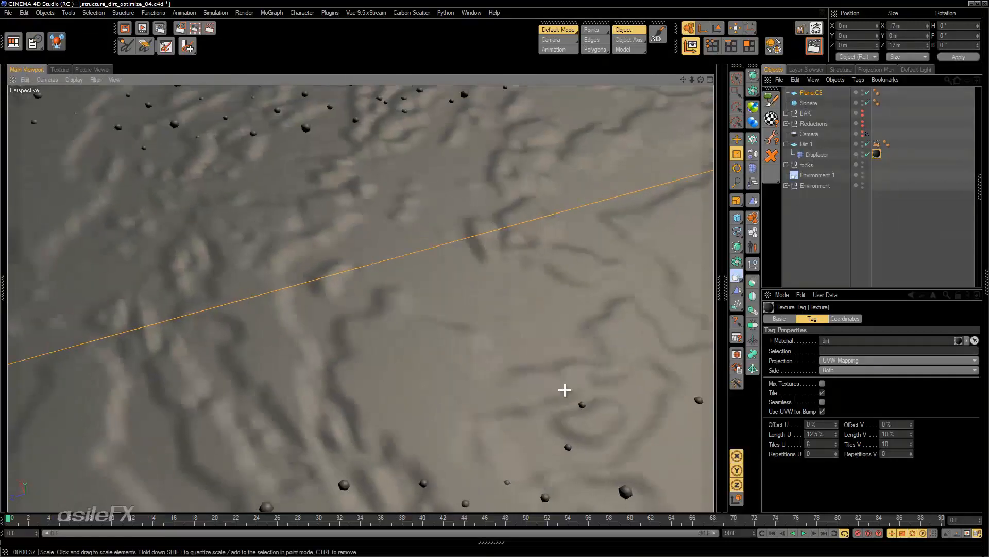
{"action": "middle_click_drag", "start_coordinate": [565, 391], "coordinate": [435, 329], "text": "alt"}
{"action": "left_click_drag", "start_coordinate": [468, 380], "coordinate": [717, 323], "text": "alt"}
{"action": "left_click_drag", "start_coordinate": [640, 314], "coordinate": [302, 208], "text": "alt"}
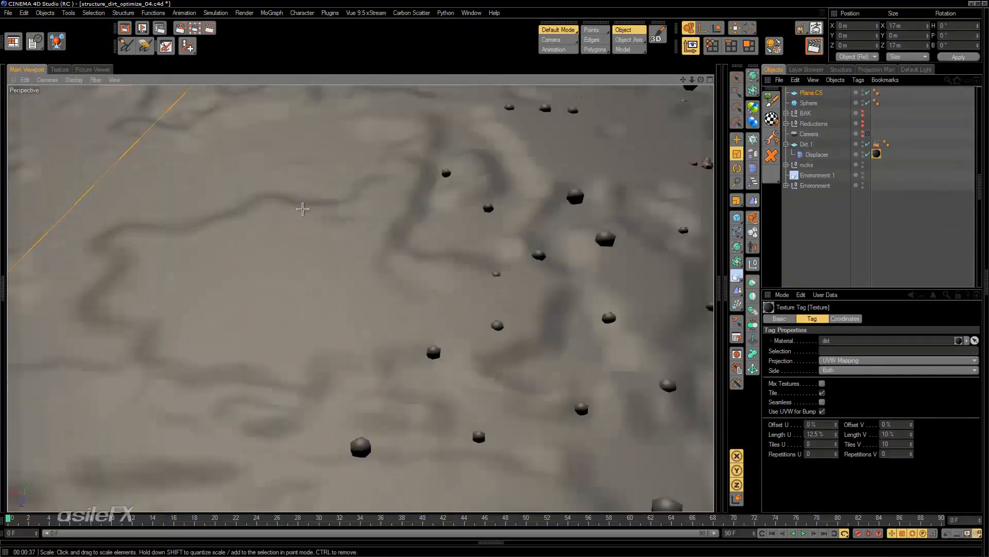
{"action": "scroll", "coordinate": [308, 213], "scroll_direction": "down", "scroll_amount": 6}
{"action": "scroll", "coordinate": [308, 213], "scroll_direction": "up", "scroll_amount": 6}
{"action": "left_click_drag", "start_coordinate": [329, 273], "coordinate": [315, 268], "text": "alt"}
{"action": "left_click_drag", "start_coordinate": [691, 80], "coordinate": [640, 100]}
{"action": "left_click_drag", "start_coordinate": [465, 338], "coordinate": [486, 289], "text": "alt"}
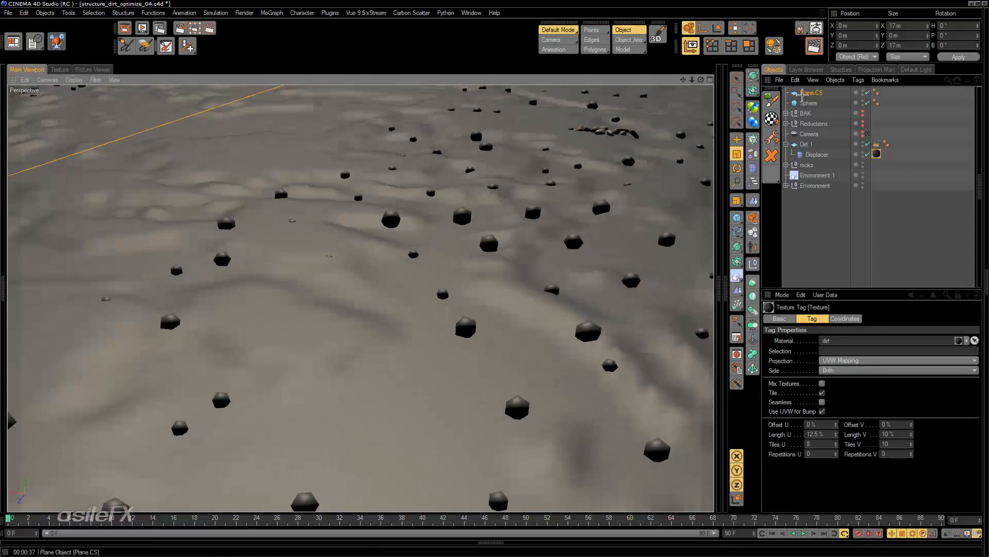
Reopen the plane's scatter material and review the density's Offset from surface settings against the terrain.
{"action": "left_click", "coordinate": [771, 118]}
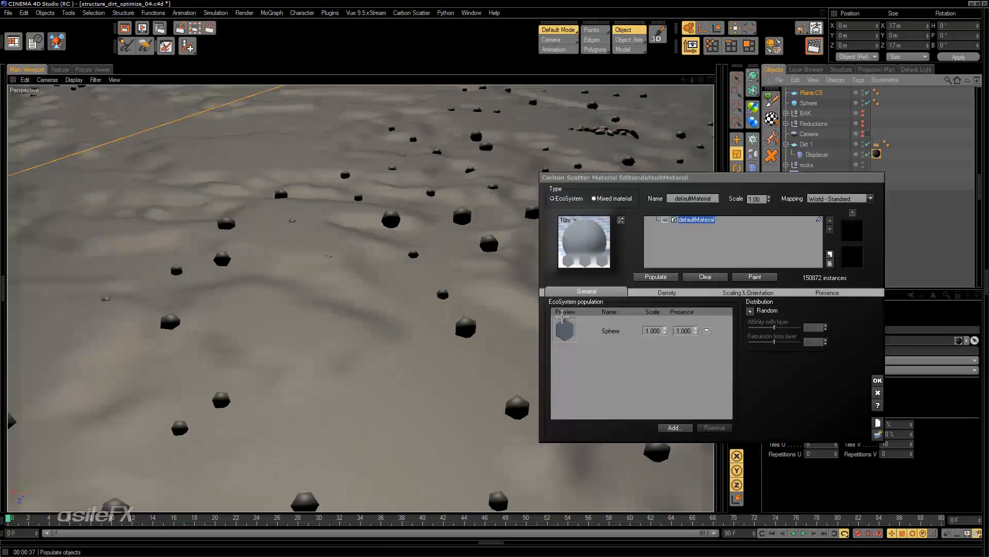
{"action": "left_click", "coordinate": [699, 293]}
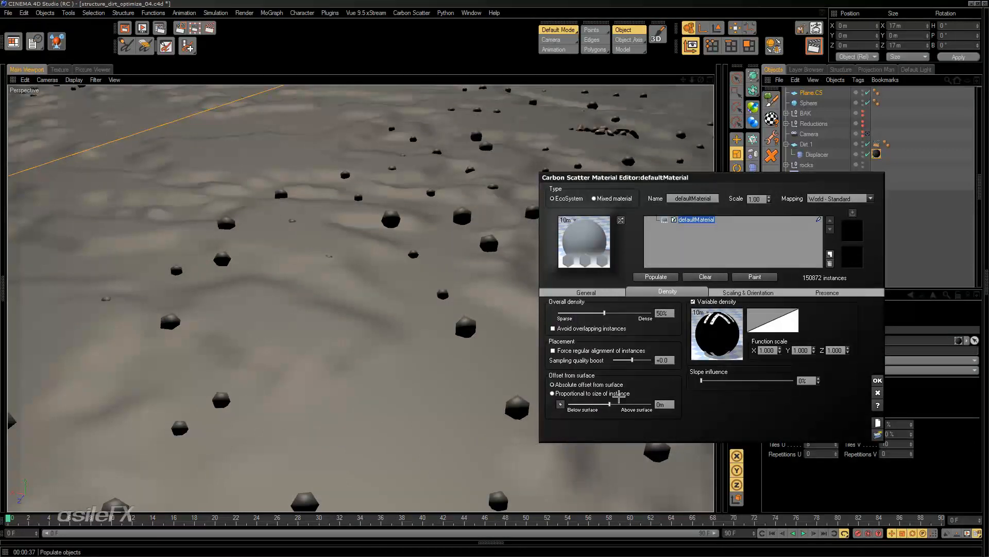
{"action": "right_click_drag", "start_coordinate": [405, 414], "coordinate": [457, 389], "text": "alt"}
{"action": "right_click_drag", "start_coordinate": [396, 289], "coordinate": [391, 366], "text": "alt"}
{"action": "left_click_drag", "start_coordinate": [391, 367], "coordinate": [396, 330], "text": "alt"}
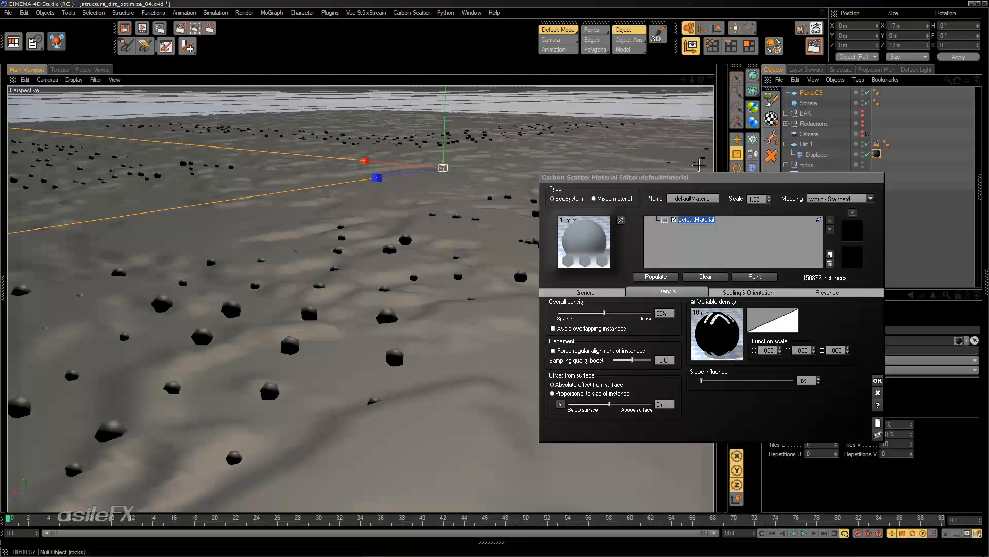
{"action": "left_click_drag", "start_coordinate": [814, 179], "coordinate": [636, 96]}
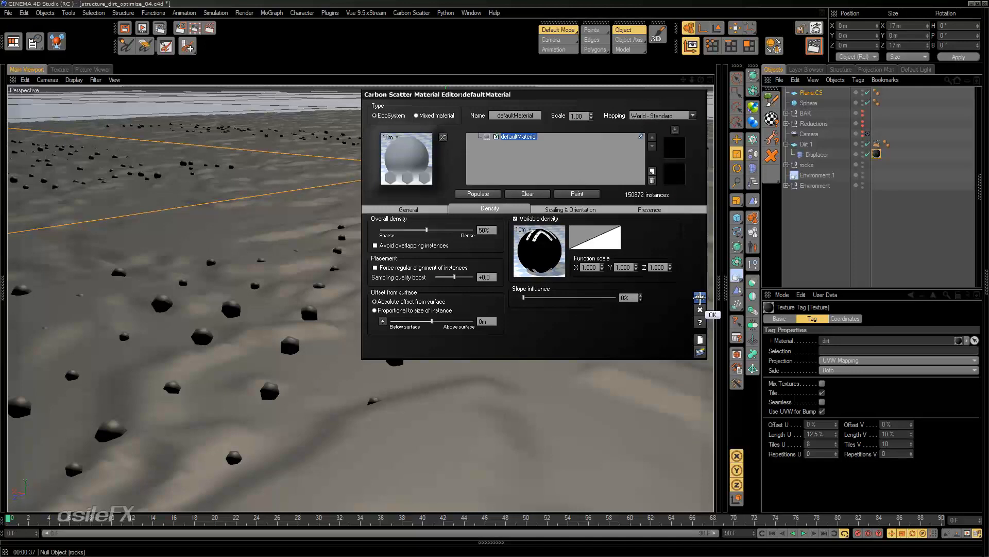
{"action": "left_click", "coordinate": [699, 297]}
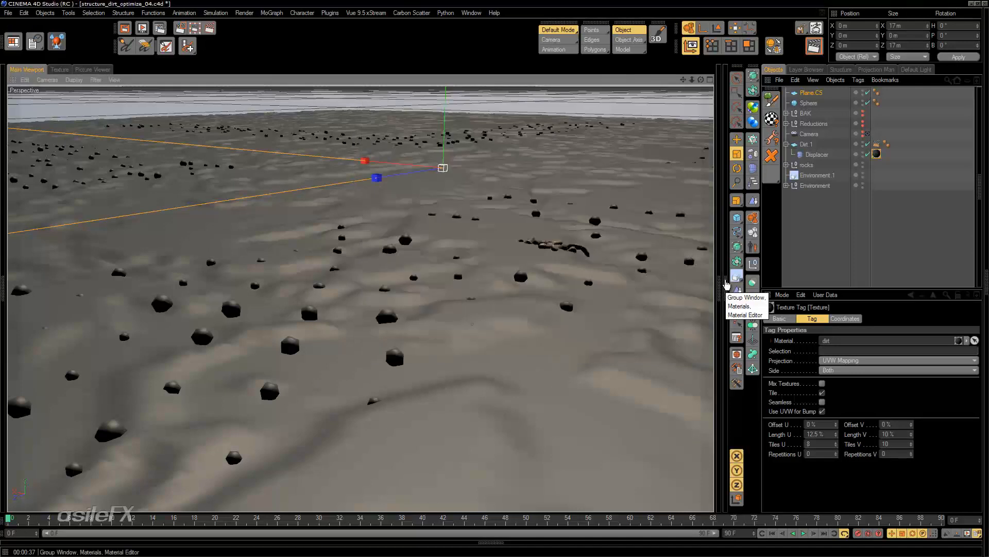
Inspect the gradient texture in the Altitude material's Luminance channel.
{"action": "key", "text": "shift+F2"}
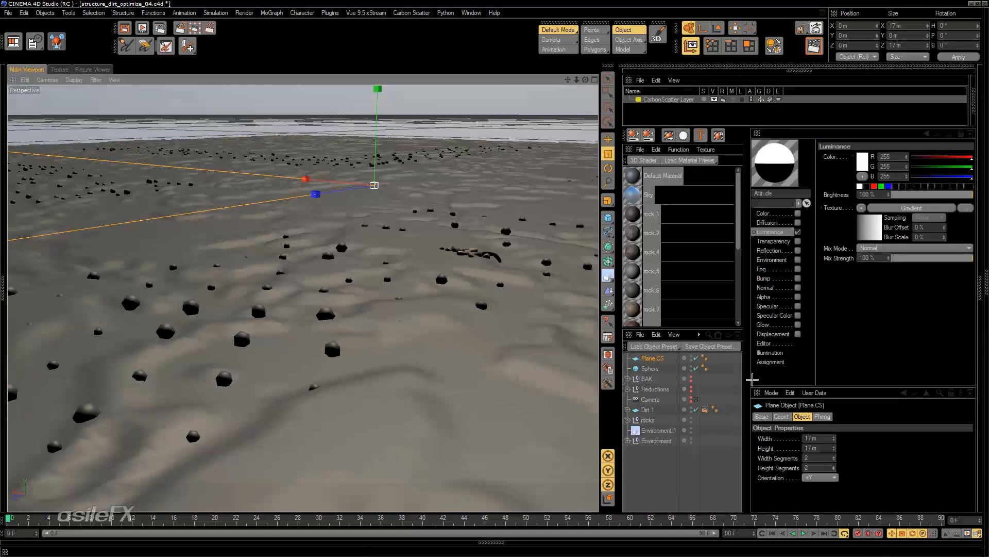
{"action": "scroll", "coordinate": [728, 186], "scroll_direction": "down", "scroll_amount": 5}
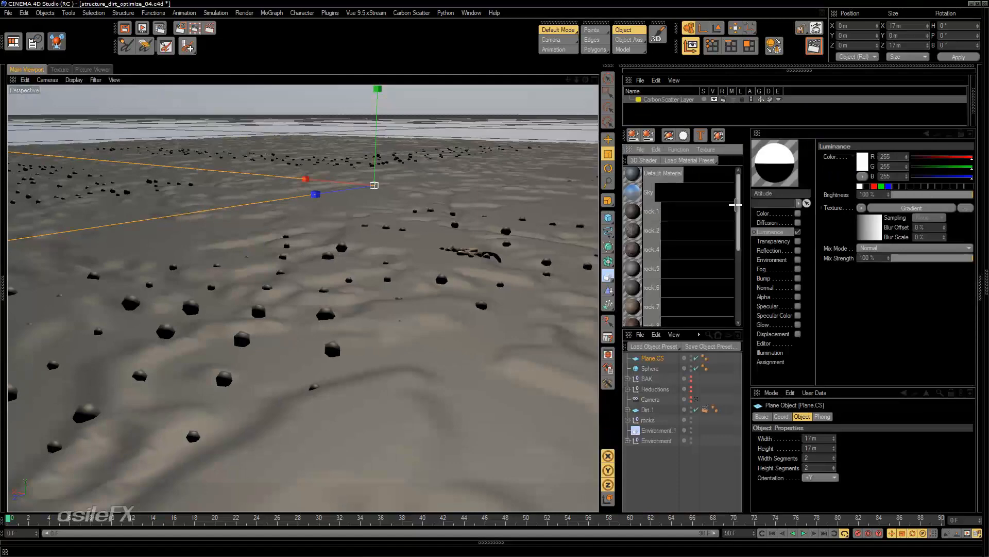
{"action": "left_click", "coordinate": [640, 298]}
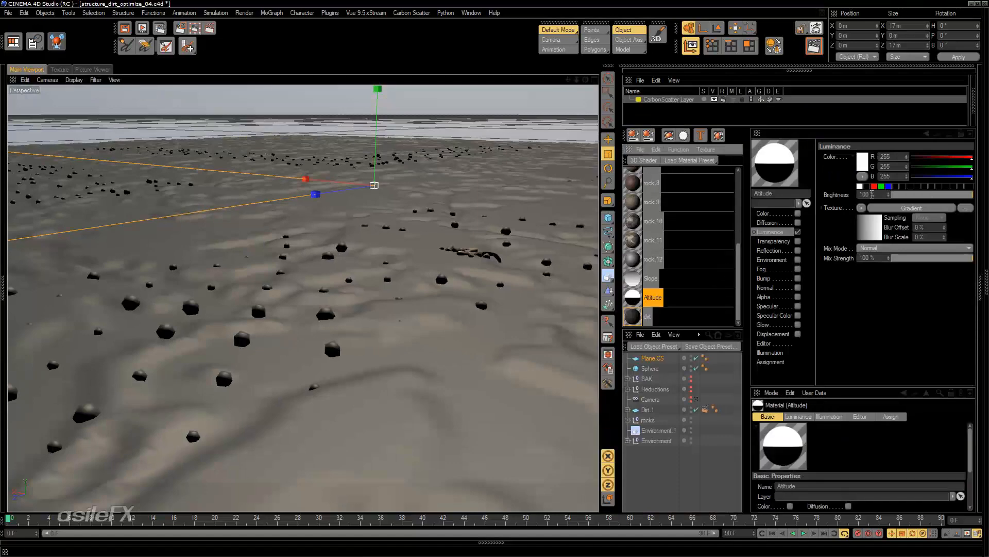
{"action": "left_click", "coordinate": [911, 208]}
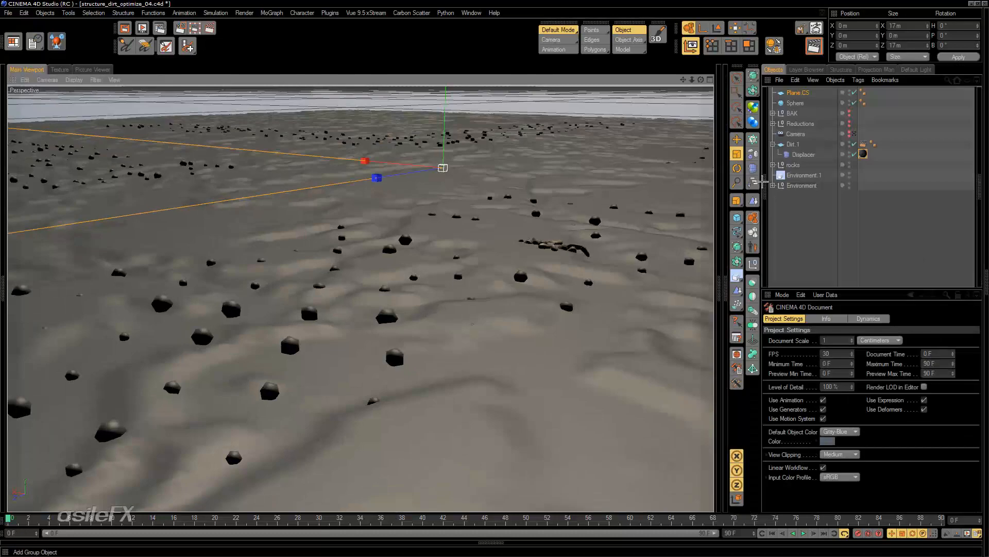
Set the scatter material's absolute offset from surface to 2.2 cm and repopulate the plane.
{"action": "left_click", "coordinate": [766, 189]}
{"action": "left_click", "coordinate": [778, 121]}
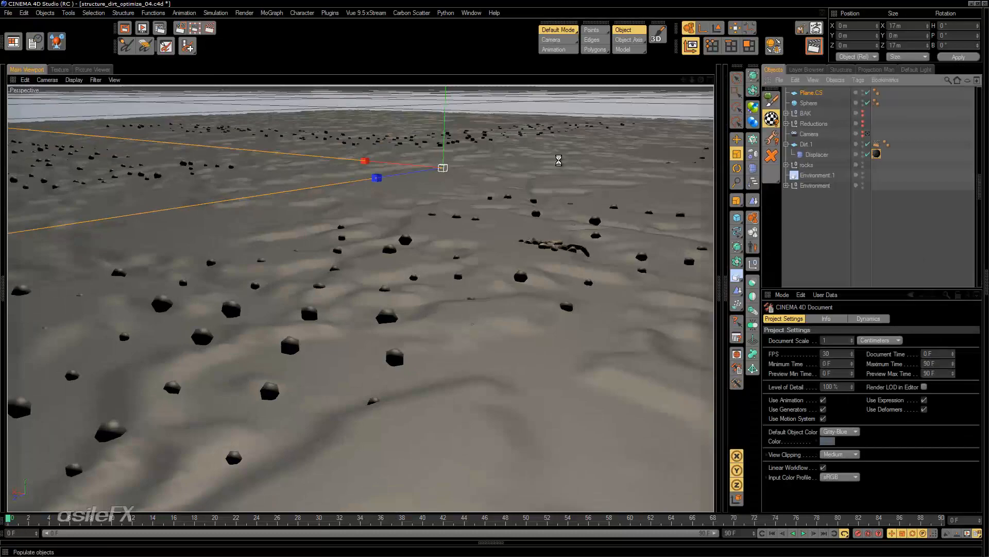
{"action": "left_click", "coordinate": [487, 321]}
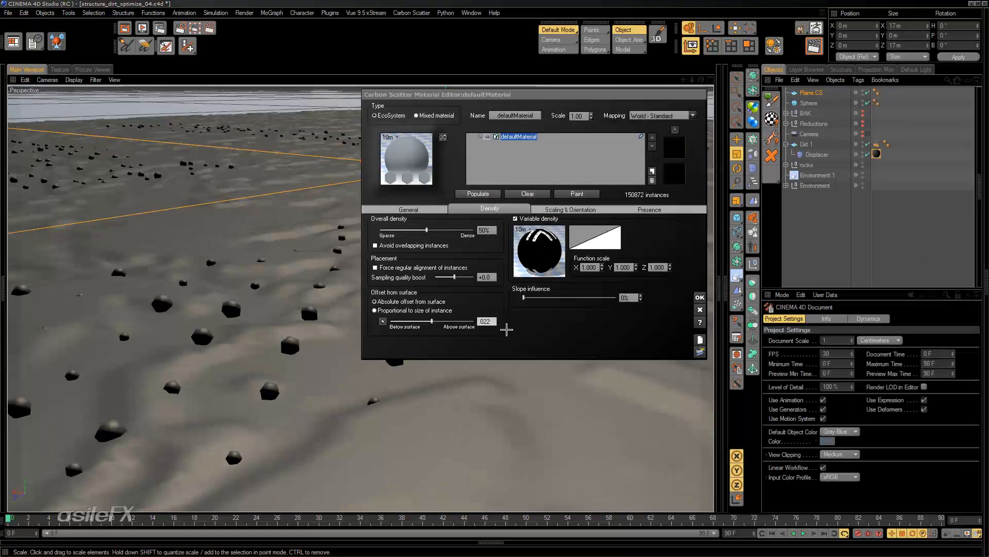
{"action": "key", "text": "Return"}
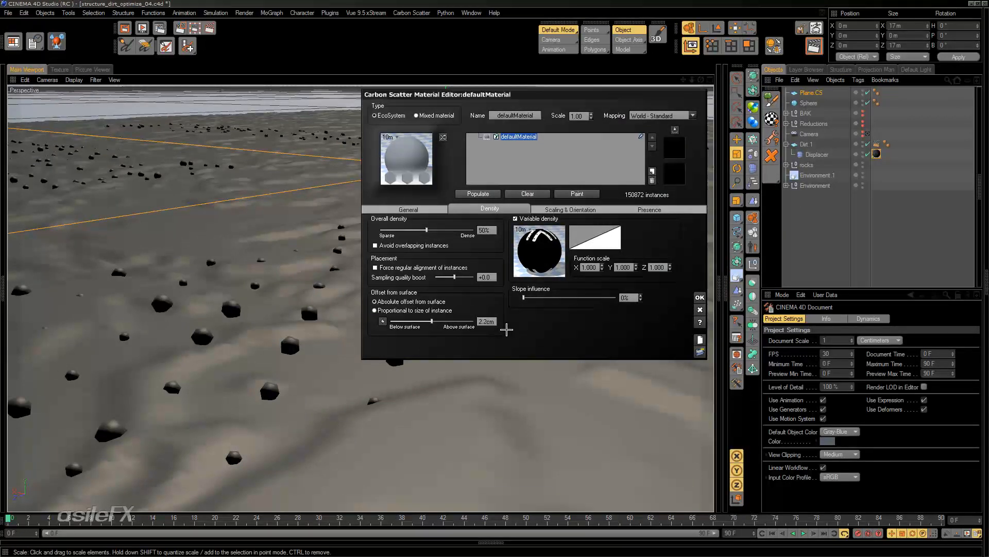
{"action": "left_click", "coordinate": [486, 192]}
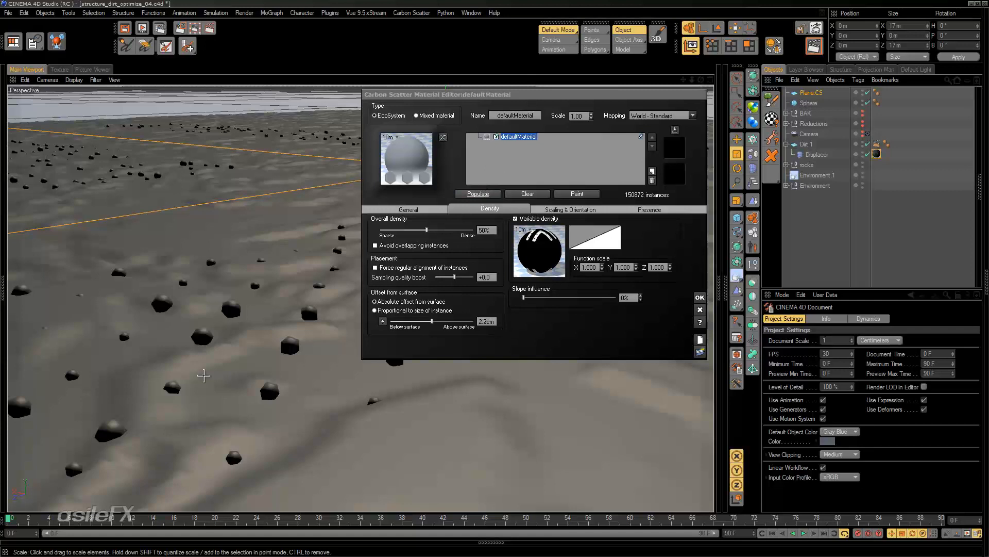
Examine the height of the displaced dirt relative to the scatter plane in the right side view.
{"action": "left_click_drag", "start_coordinate": [219, 372], "coordinate": [185, 342], "text": "alt"}
{"action": "middle_click", "coordinate": [283, 153]}
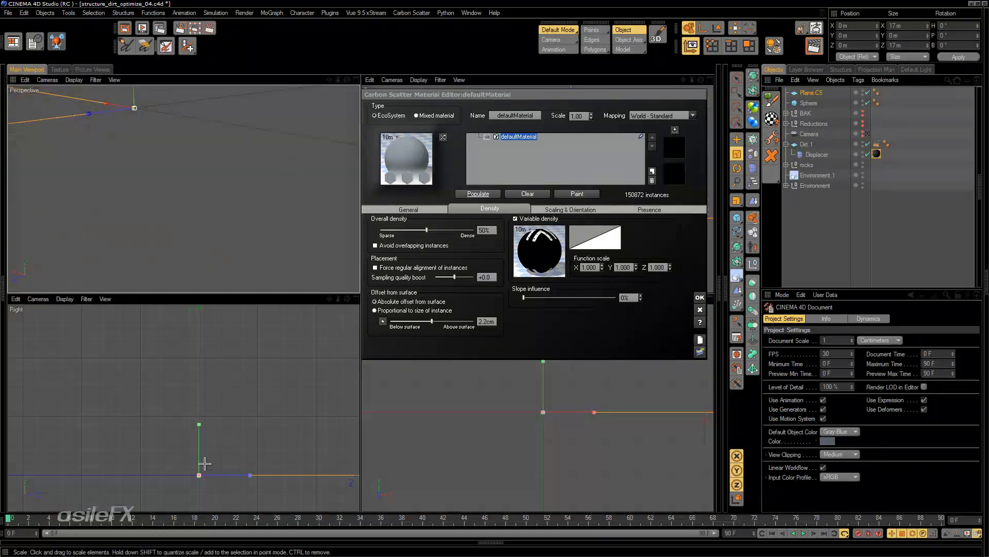
{"action": "middle_click", "coordinate": [238, 370]}
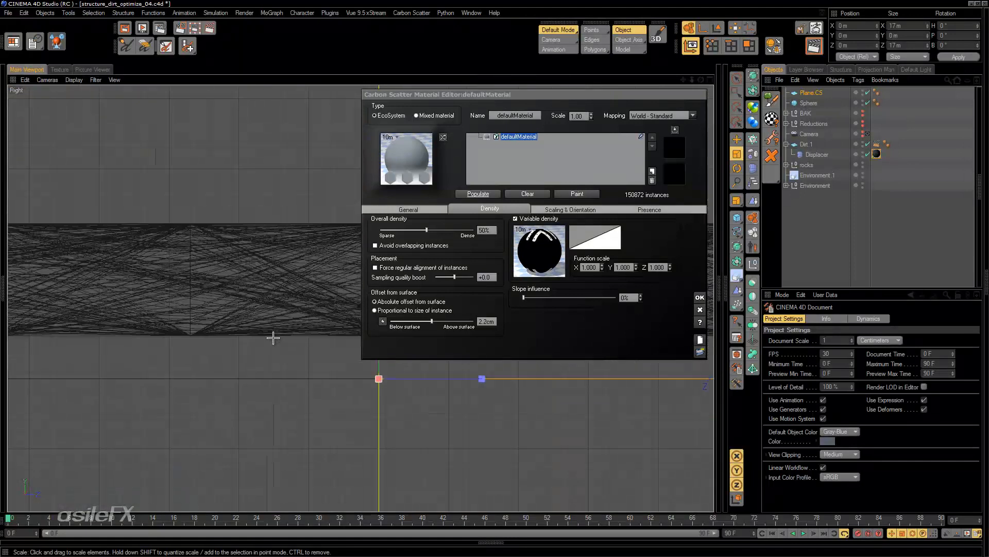
{"action": "scroll", "coordinate": [273, 337], "scroll_direction": "down", "scroll_amount": 10}
{"action": "scroll", "coordinate": [325, 321], "scroll_direction": "up", "scroll_amount": 5}
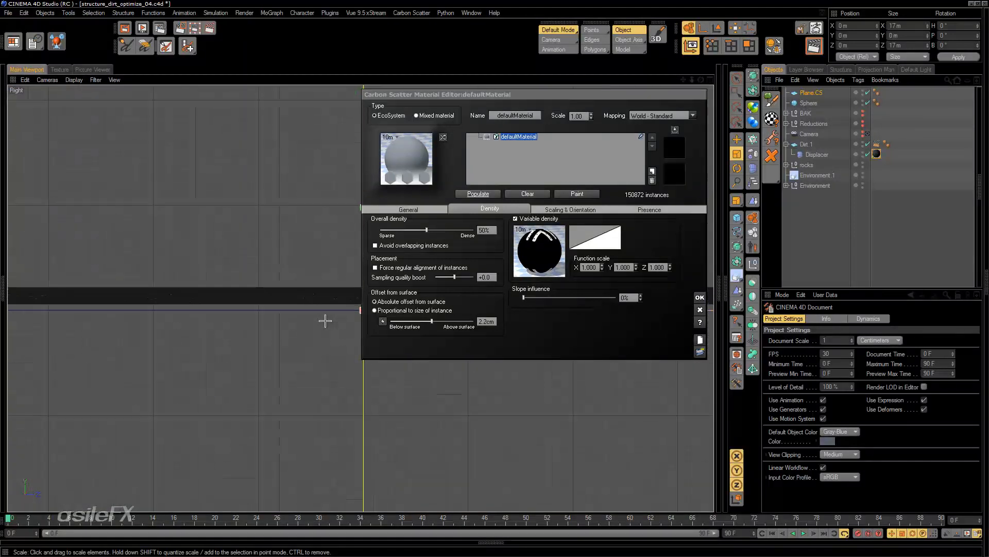
{"action": "scroll", "coordinate": [325, 321], "scroll_direction": "up", "scroll_amount": 10}
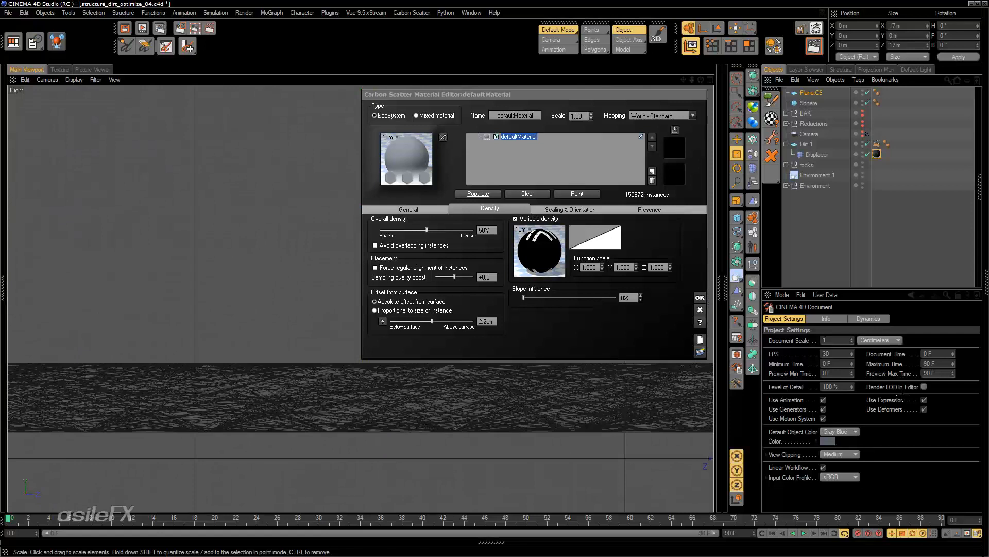
{"action": "middle_click_drag", "start_coordinate": [903, 394], "coordinate": [373, 342], "text": "alt"}
{"action": "middle_click", "coordinate": [260, 256]}
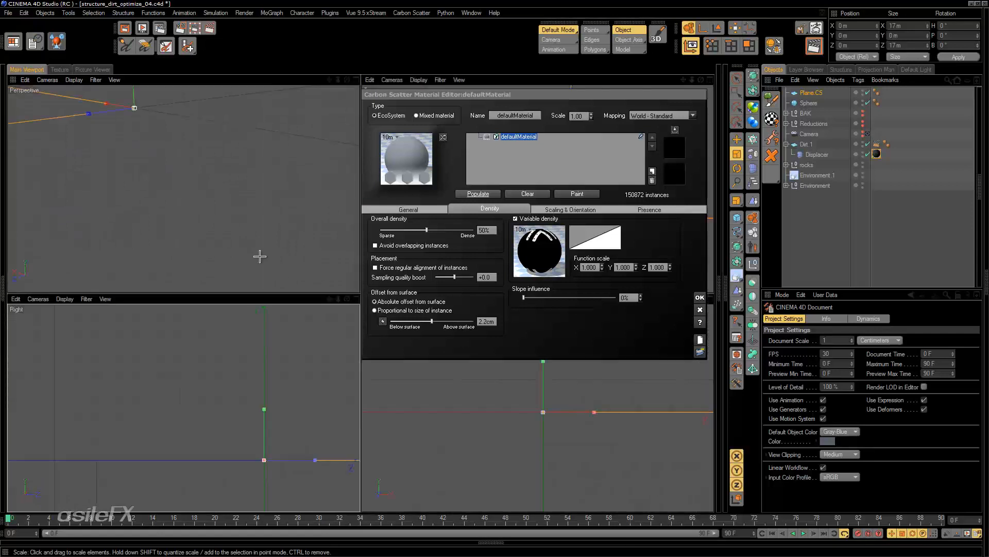
Switch the Right view from wireframe to a shaded display mode.
{"action": "left_click", "coordinate": [96, 80]}
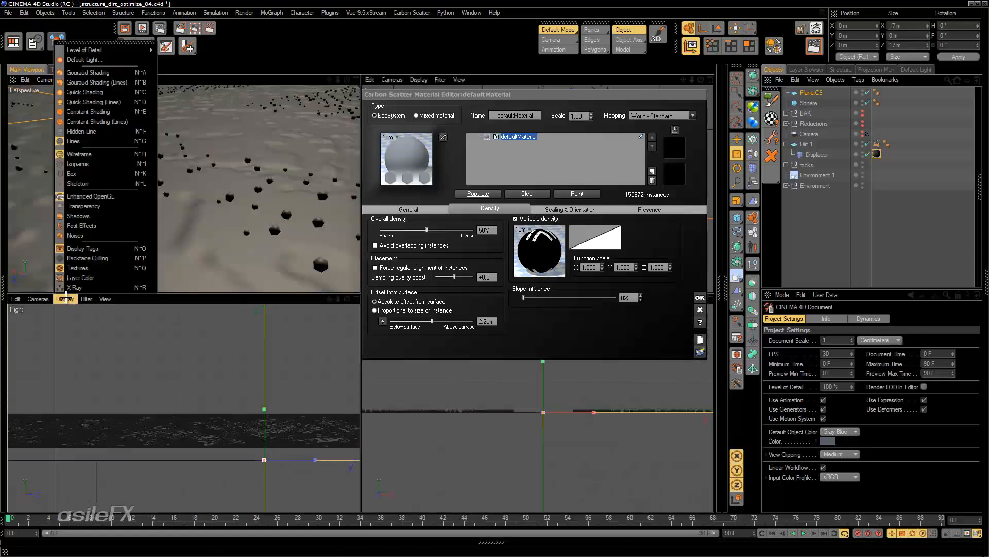
{"action": "left_click", "coordinate": [98, 80]}
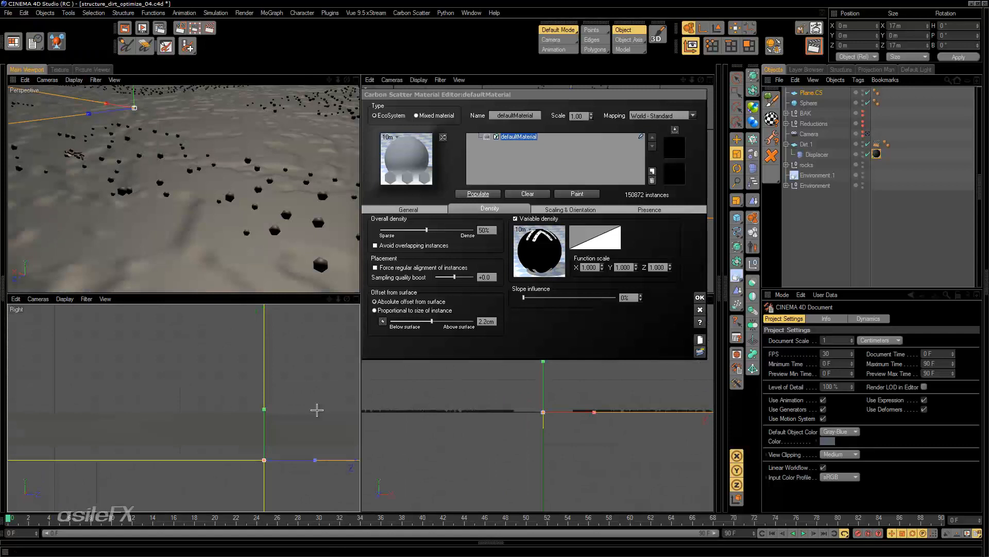
{"action": "middle_click_drag", "start_coordinate": [316, 407], "coordinate": [117, 392], "text": "alt"}
Move the scatter material editor aside to expose the front view and set that view's display to Gouraud shading.
{"action": "middle_click_drag", "start_coordinate": [605, 427], "coordinate": [596, 435], "text": "alt"}
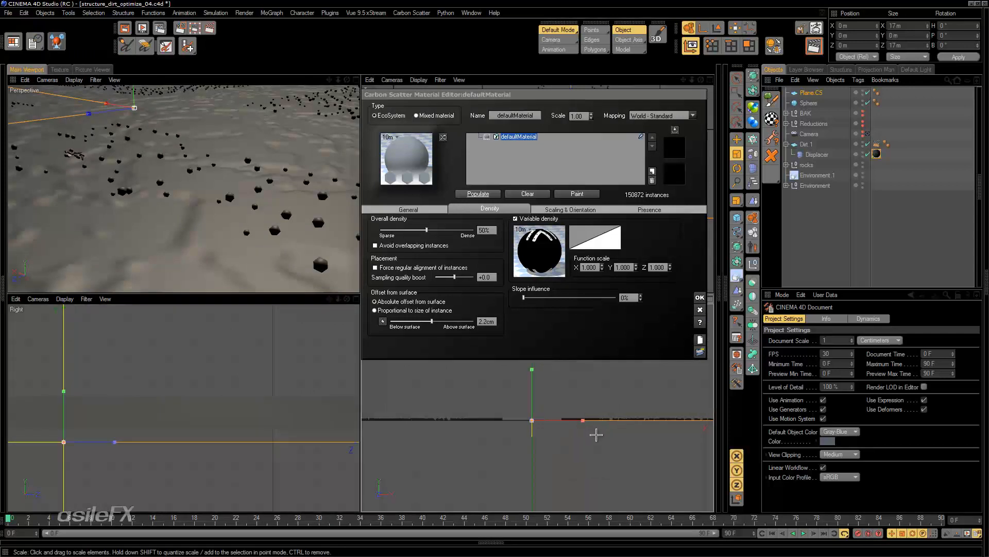
{"action": "scroll", "coordinate": [596, 434], "scroll_direction": "up", "scroll_amount": 8}
{"action": "scroll", "coordinate": [596, 435], "scroll_direction": "up", "scroll_amount": 3}
{"action": "middle_click_drag", "start_coordinate": [498, 445], "coordinate": [756, 410], "text": "alt"}
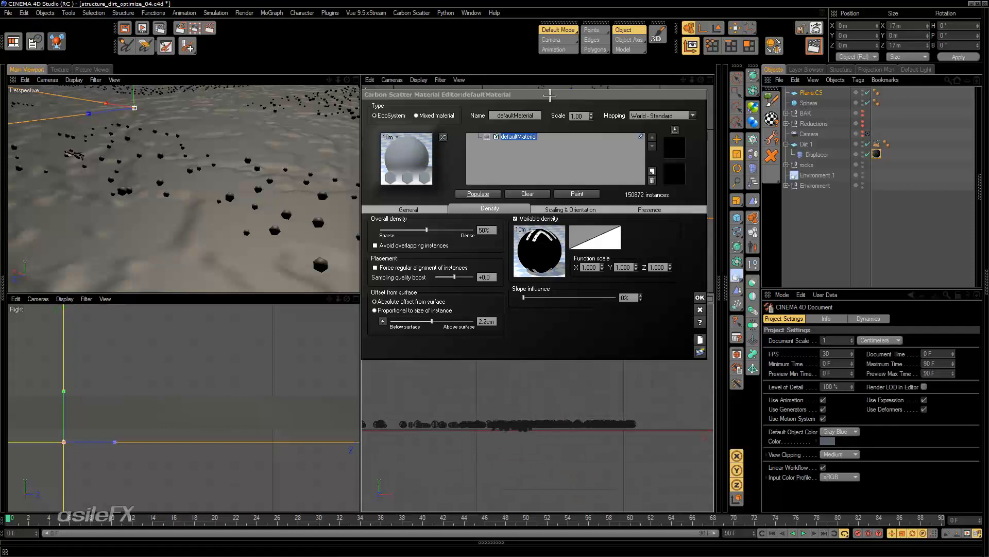
{"action": "left_click_drag", "start_coordinate": [549, 95], "coordinate": [229, 69]}
{"action": "middle_click_drag", "start_coordinate": [557, 405], "coordinate": [623, 399], "text": "alt"}
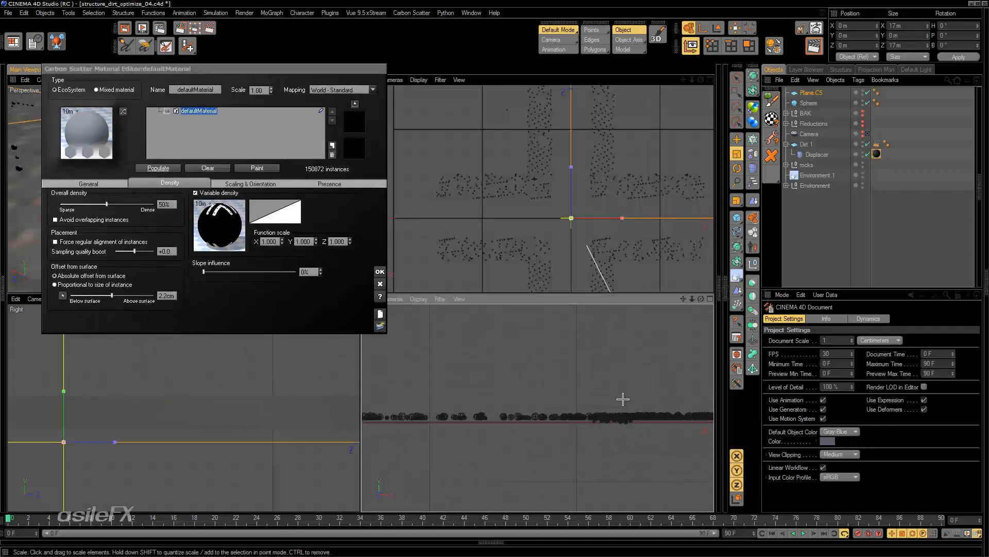
{"action": "left_click", "coordinate": [418, 299]}
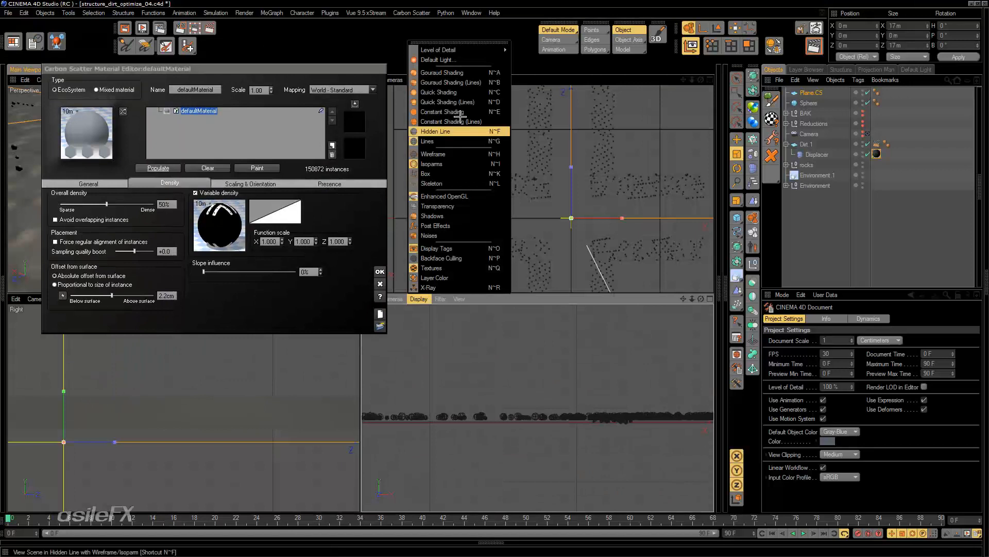
{"action": "left_click", "coordinate": [459, 81]}
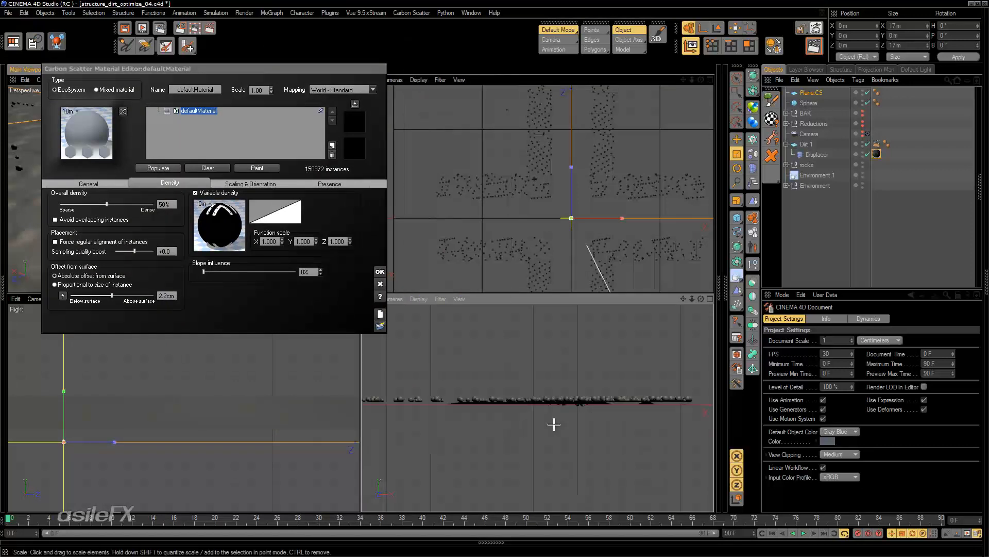
Examine how high the scattered spheres sit relative to the displaced dirt and the scatter plane in the front view.
{"action": "middle_click_drag", "start_coordinate": [554, 424], "coordinate": [546, 424], "text": "alt"}
{"action": "left_click_drag", "start_coordinate": [692, 298], "coordinate": [762, 298]}
{"action": "middle_click_drag", "start_coordinate": [583, 429], "coordinate": [635, 450], "text": "alt"}
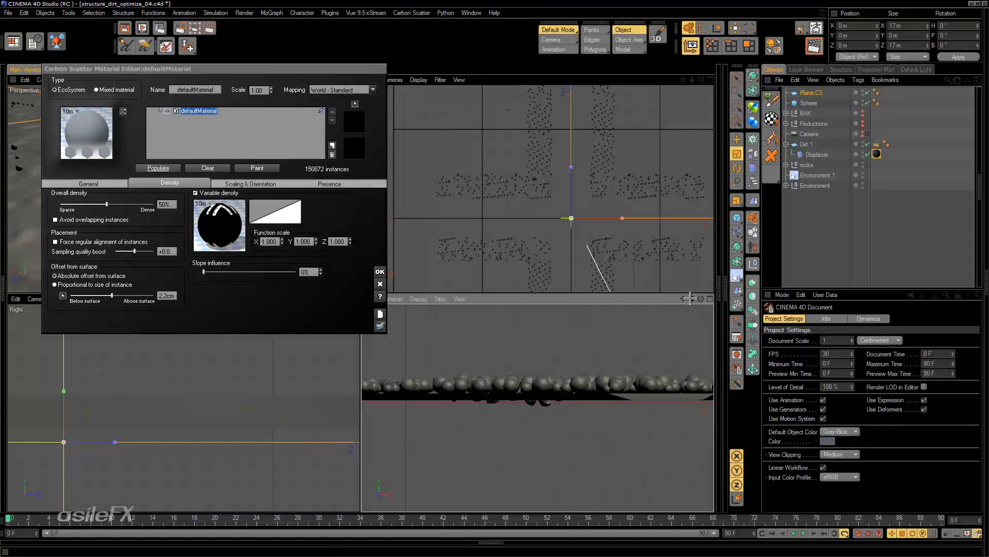
{"action": "left_click_drag", "start_coordinate": [691, 298], "coordinate": [830, 291]}
{"action": "middle_click_drag", "start_coordinate": [657, 453], "coordinate": [659, 464], "text": "alt"}
{"action": "right_click_drag", "start_coordinate": [658, 464], "coordinate": [641, 426], "text": "alt"}
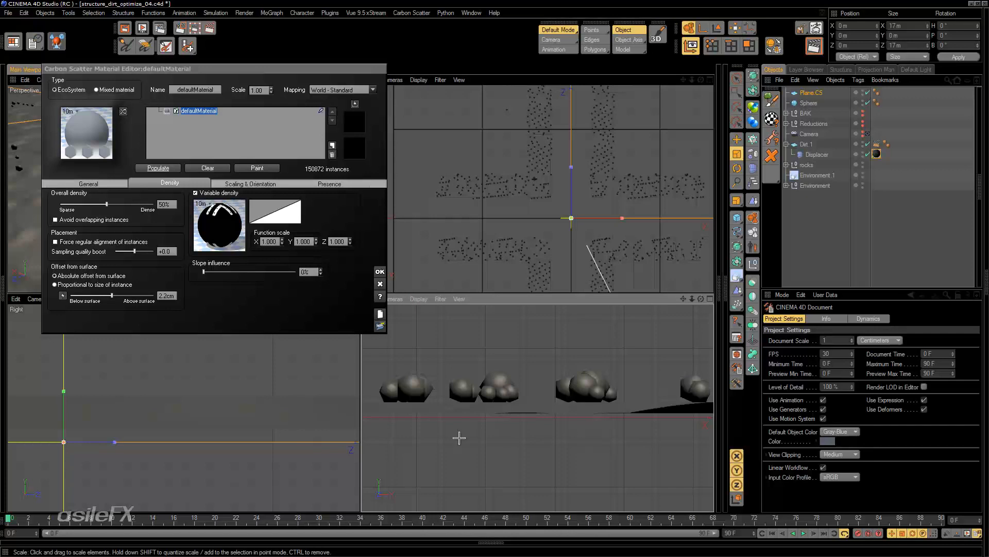
{"action": "middle_click_drag", "start_coordinate": [462, 438], "coordinate": [420, 403], "text": "alt"}
{"action": "middle_click_drag", "start_coordinate": [623, 399], "coordinate": [476, 427], "text": "alt"}
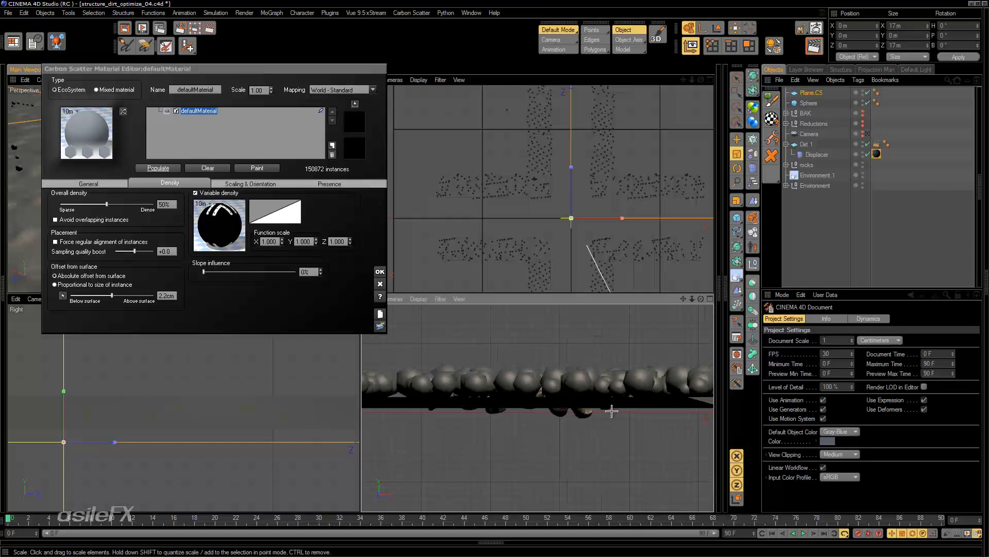
{"action": "middle_click_drag", "start_coordinate": [500, 415], "coordinate": [798, 414], "text": "alt"}
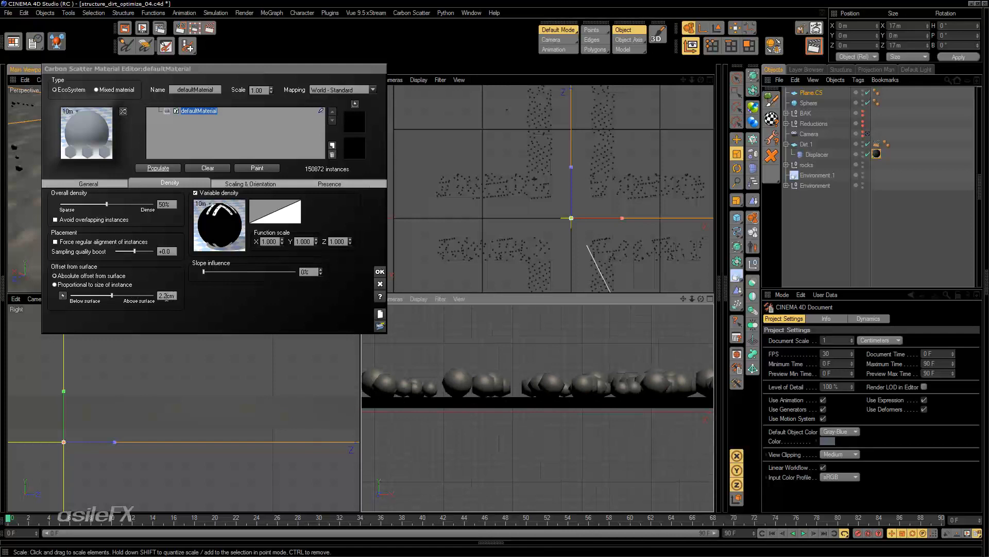
Set the absolute offset from surface to 0, repopulate the plane and check the spheres' height against the dirt.
{"action": "double_click", "coordinate": [166, 296]}
{"action": "type", "text": "0"}
{"action": "key", "text": "Return"}
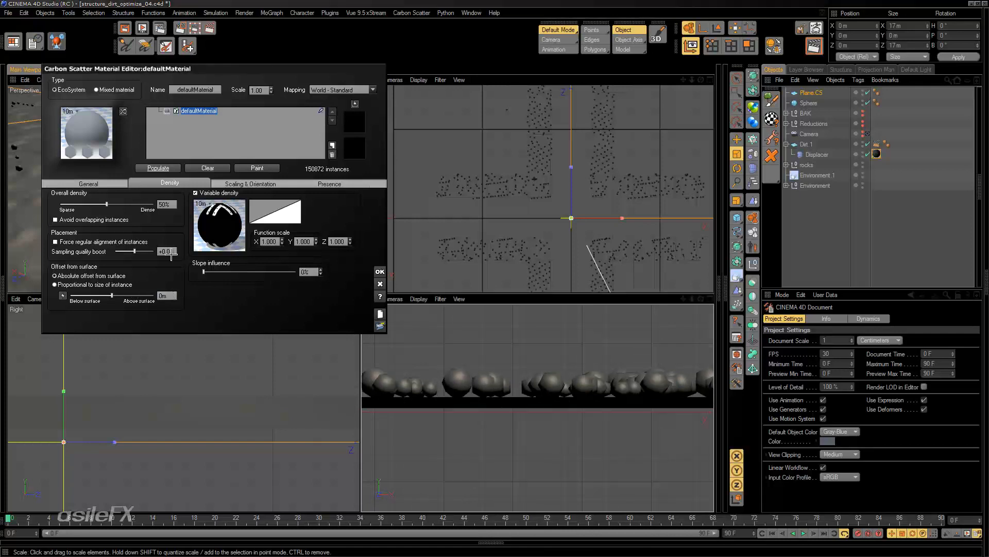
{"action": "left_click", "coordinate": [159, 168]}
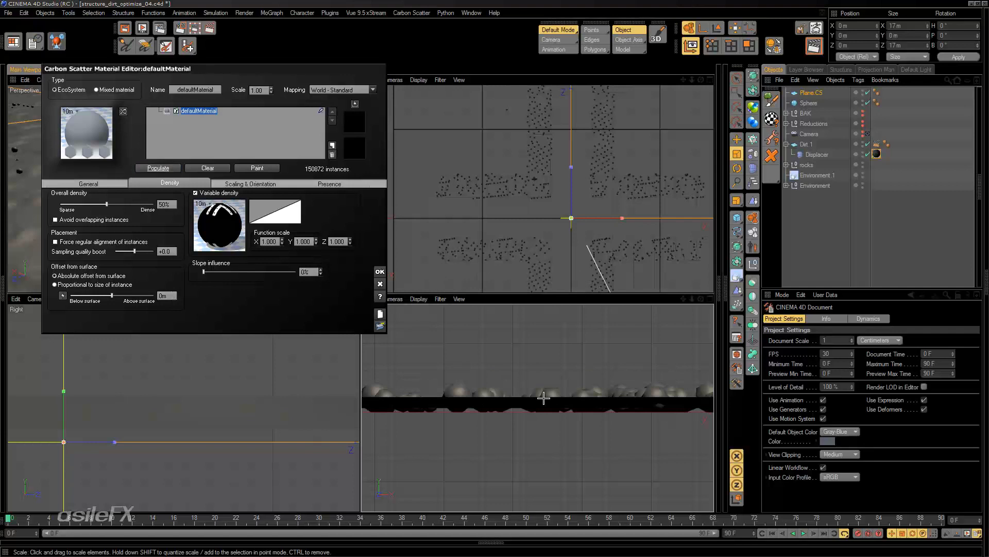
{"action": "middle_click_drag", "start_coordinate": [659, 391], "coordinate": [438, 389], "text": "alt"}
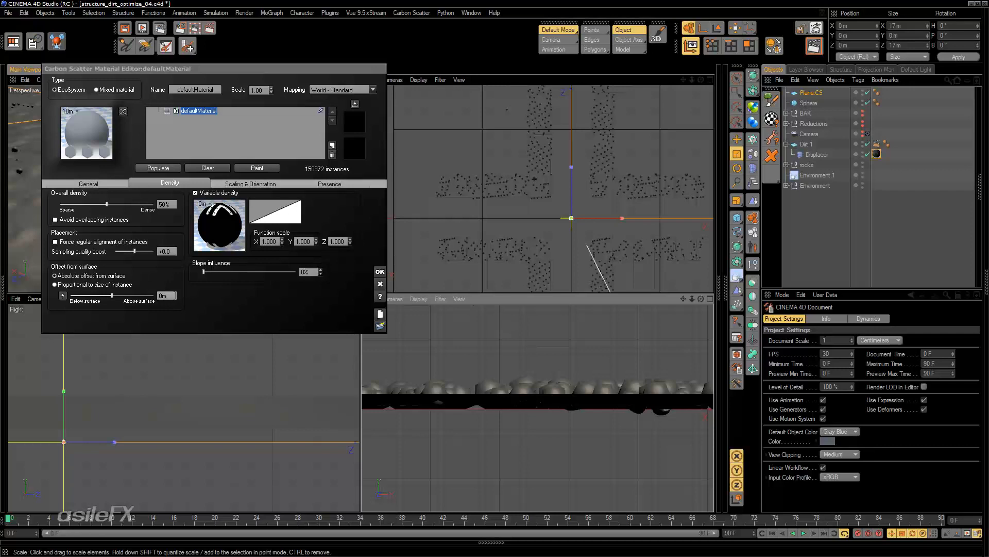
{"action": "left_click", "coordinate": [64, 295]}
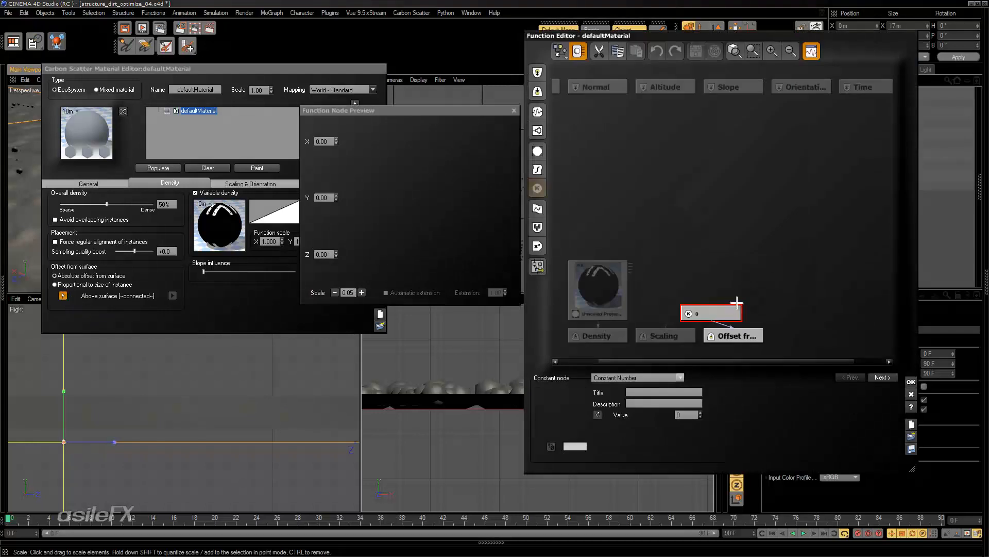
{"action": "left_click_drag", "start_coordinate": [737, 304], "coordinate": [737, 282]}
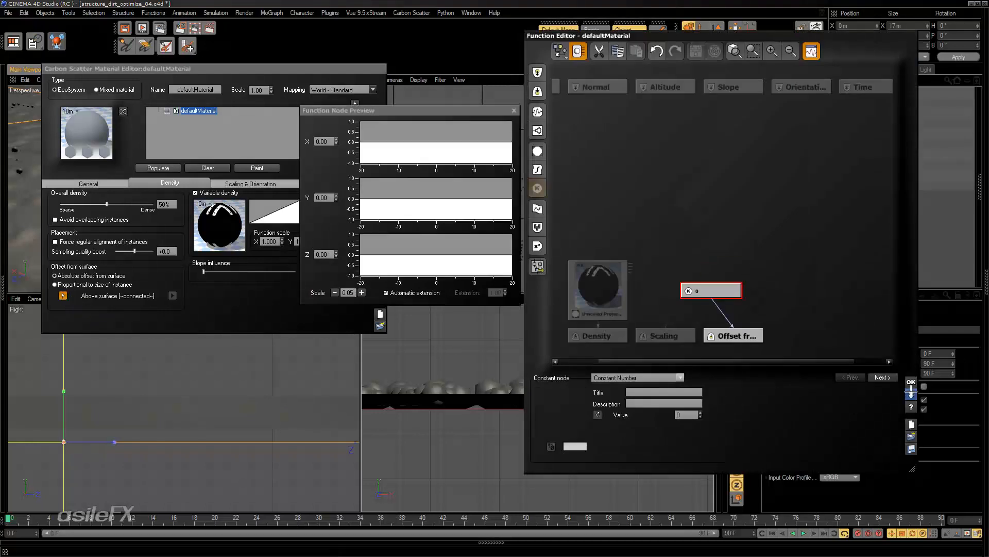
{"action": "left_click", "coordinate": [911, 393]}
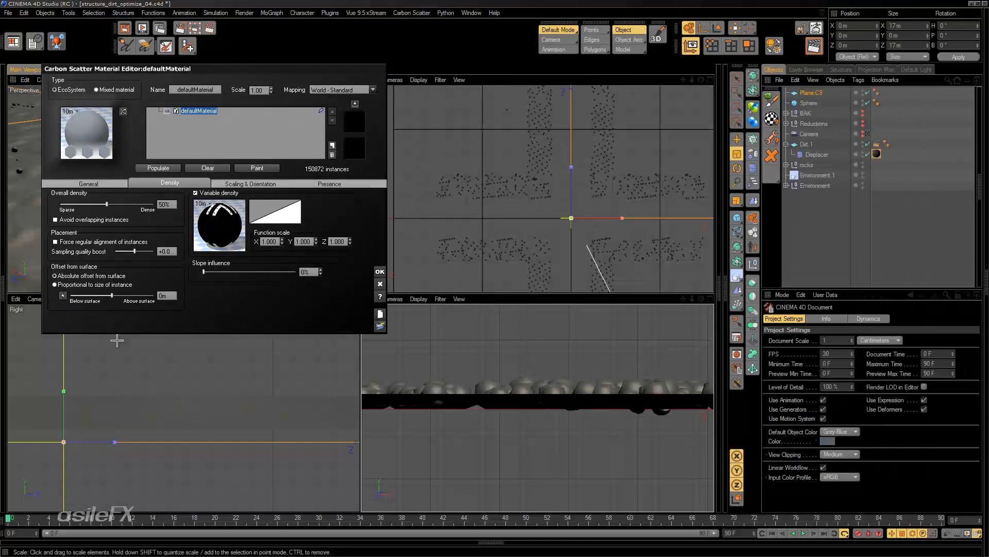
Set the absolute offset from surface to 2.2 cm and open the offset's function graph, spacing its constant node above the output.
{"action": "left_click", "coordinate": [165, 294]}
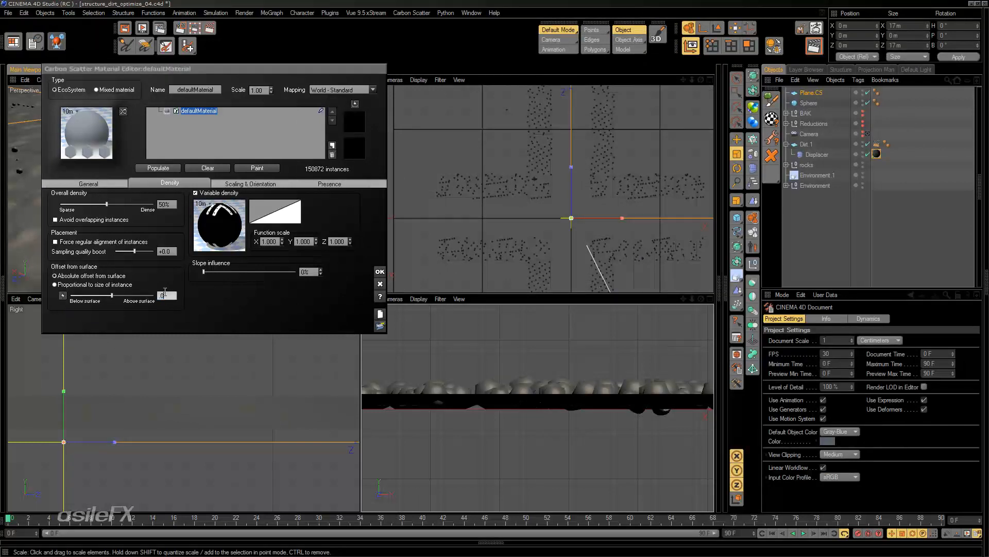
{"action": "key", "text": "Return"}
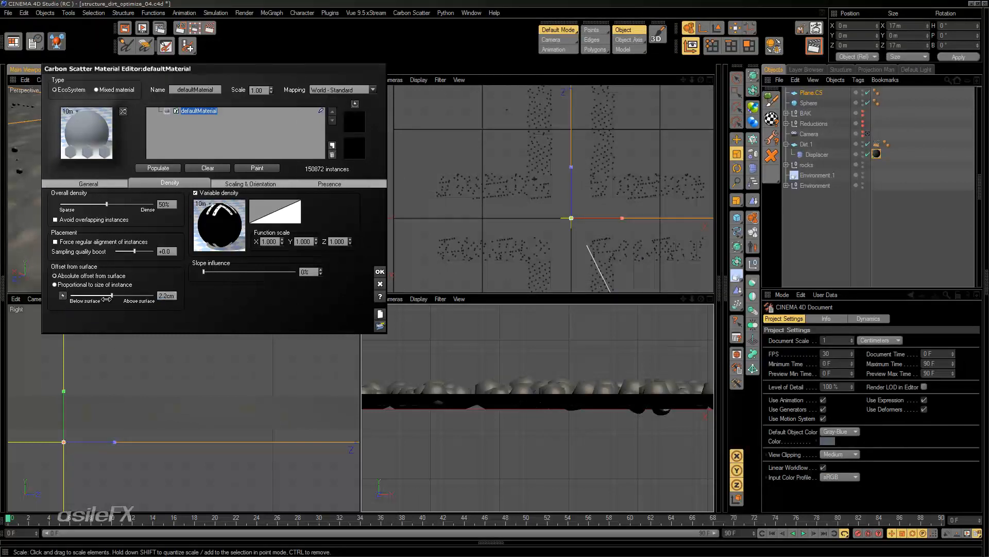
{"action": "left_click", "coordinate": [63, 295]}
{"action": "left_click_drag", "start_coordinate": [711, 313], "coordinate": [734, 222]}
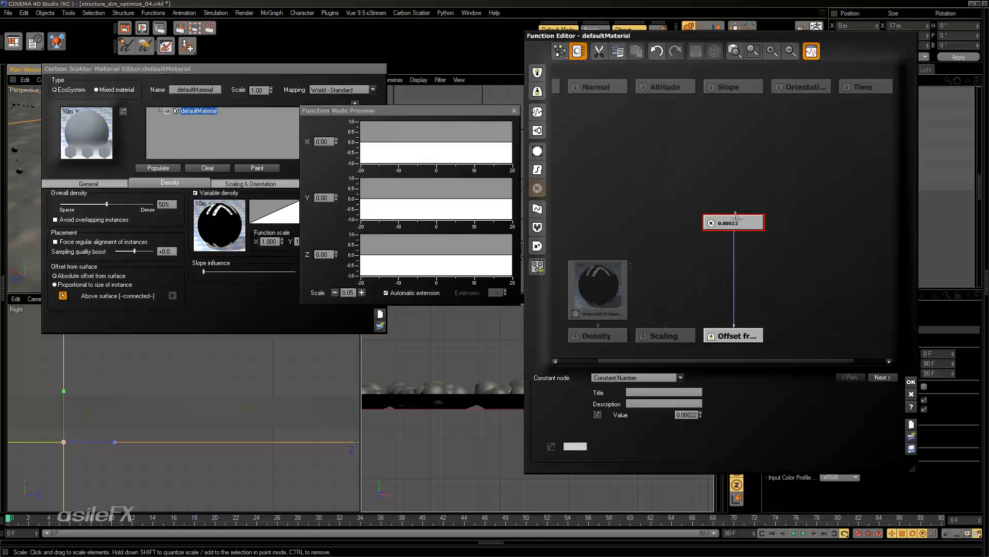
Inspect the constant node feeding the Offset from surface output, accept the function graph and repopulate the plane.
{"action": "left_click", "coordinate": [772, 52]}
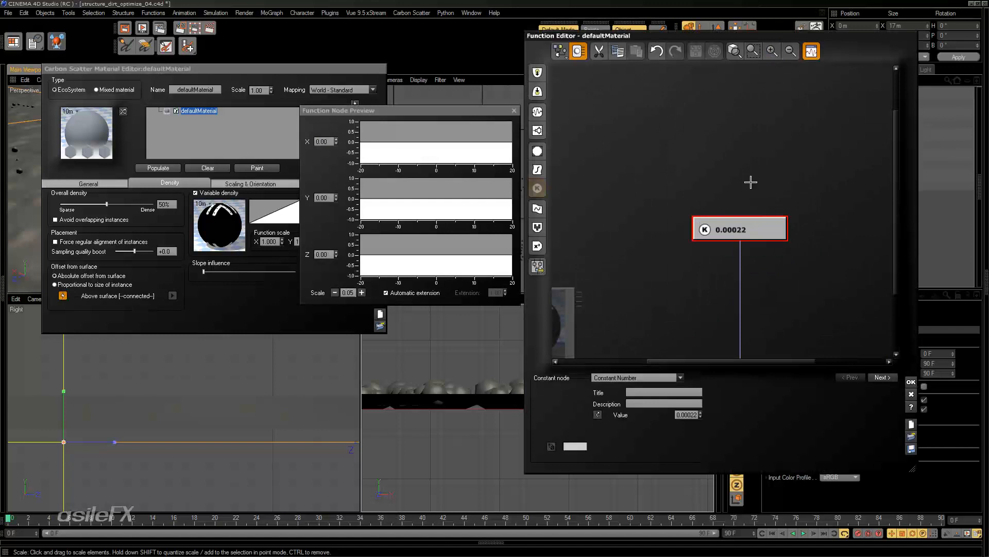
{"action": "left_click_drag", "start_coordinate": [748, 225], "coordinate": [751, 271]}
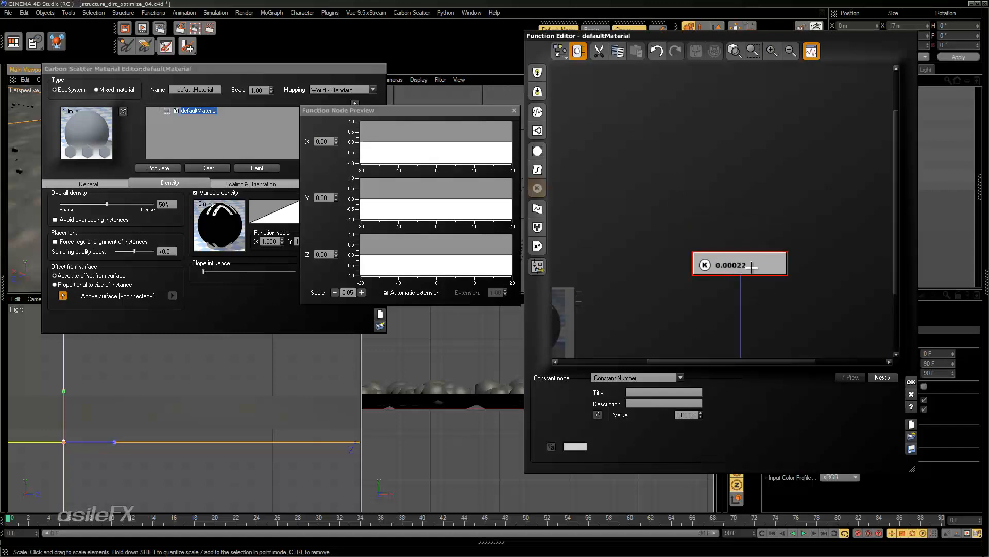
{"action": "middle_click_drag", "start_coordinate": [764, 324], "coordinate": [759, 252]}
{"action": "left_click", "coordinate": [742, 333]}
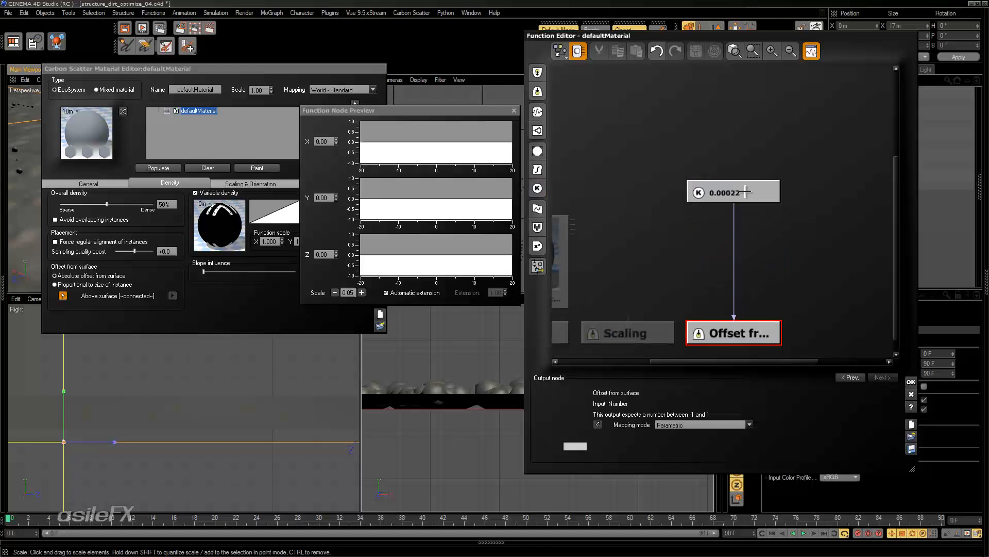
{"action": "left_click_drag", "start_coordinate": [744, 192], "coordinate": [756, 225]}
{"action": "left_click", "coordinate": [753, 335]}
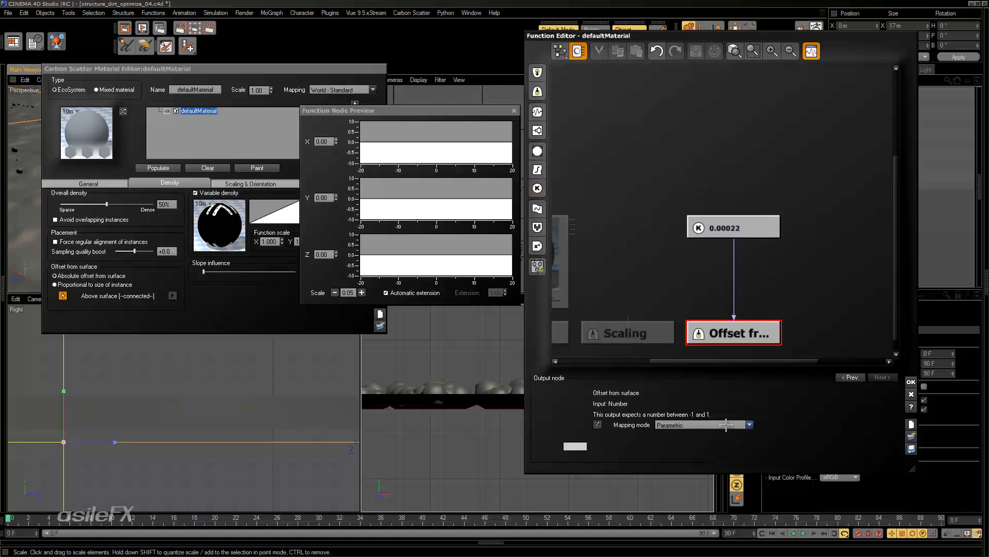
{"action": "left_click", "coordinate": [911, 381]}
{"action": "left_click", "coordinate": [173, 169]}
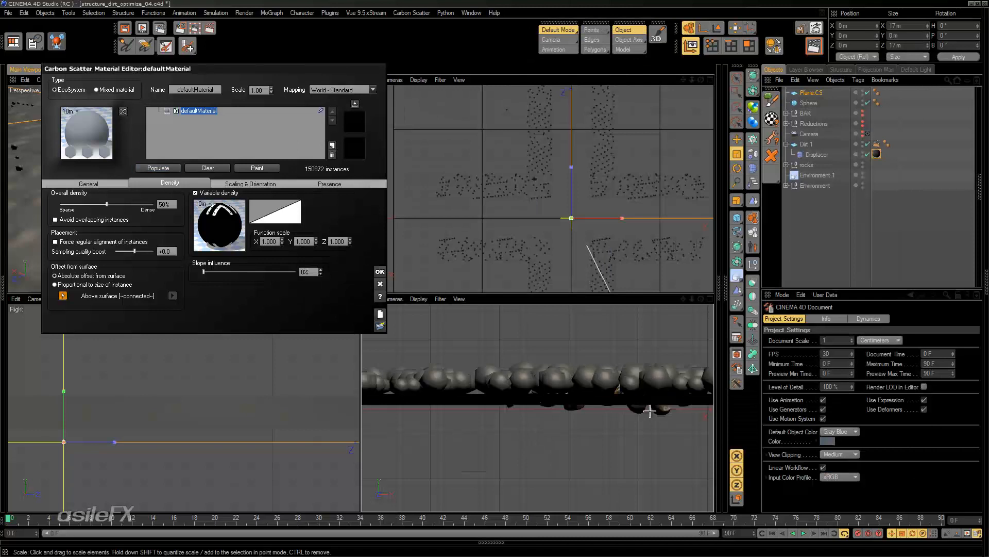
Reopen the offset's function graph and add a second Constant Number node with value 0 beside the existing constant.
{"action": "left_click", "coordinate": [173, 296]}
{"action": "left_click_drag", "start_coordinate": [728, 264], "coordinate": [757, 183]}
{"action": "left_click", "coordinate": [691, 186]}
{"action": "left_click", "coordinate": [539, 189]}
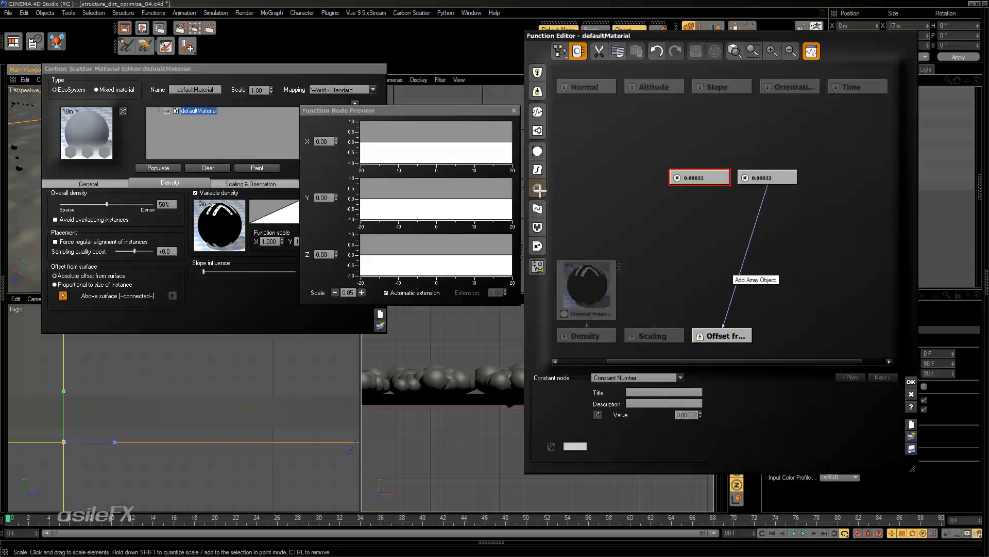
{"action": "double_click", "coordinate": [688, 414]}
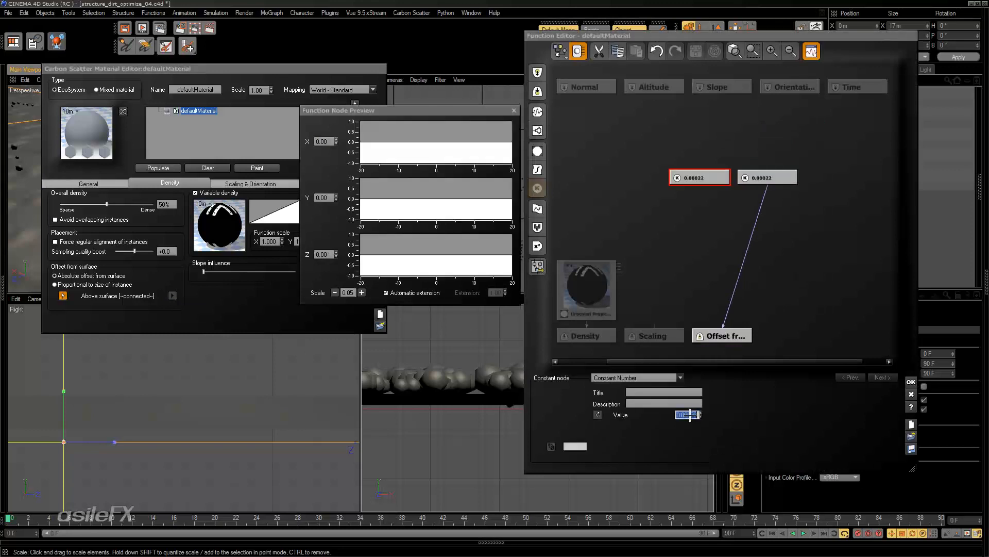
{"action": "type", "text": "0"}
{"action": "key", "text": "Return"}
Add a Blender combiner node below the constants and connect the 0 constant to its first input.
{"action": "left_click", "coordinate": [690, 256]}
{"action": "left_click", "coordinate": [751, 237]}
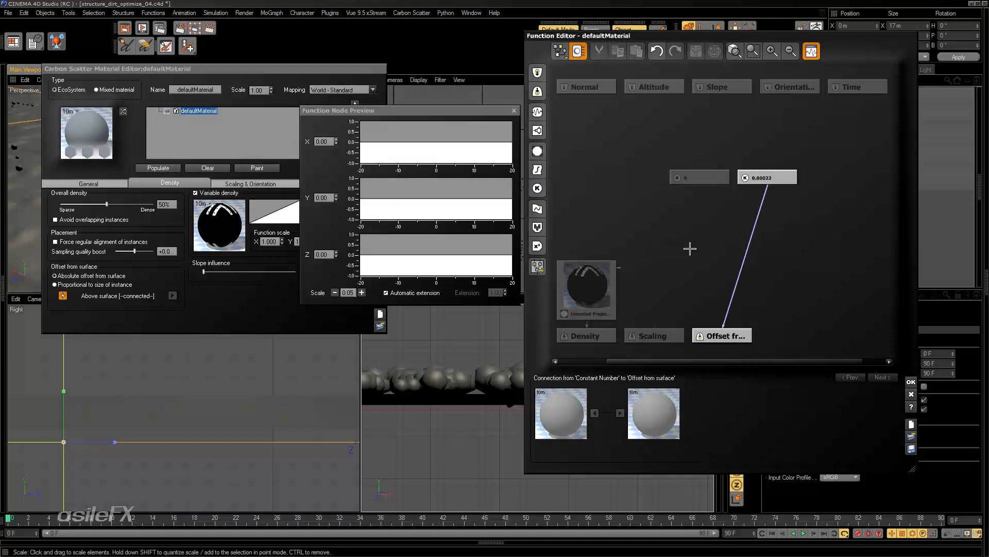
{"action": "left_click", "coordinate": [707, 239]}
{"action": "left_click", "coordinate": [537, 228]}
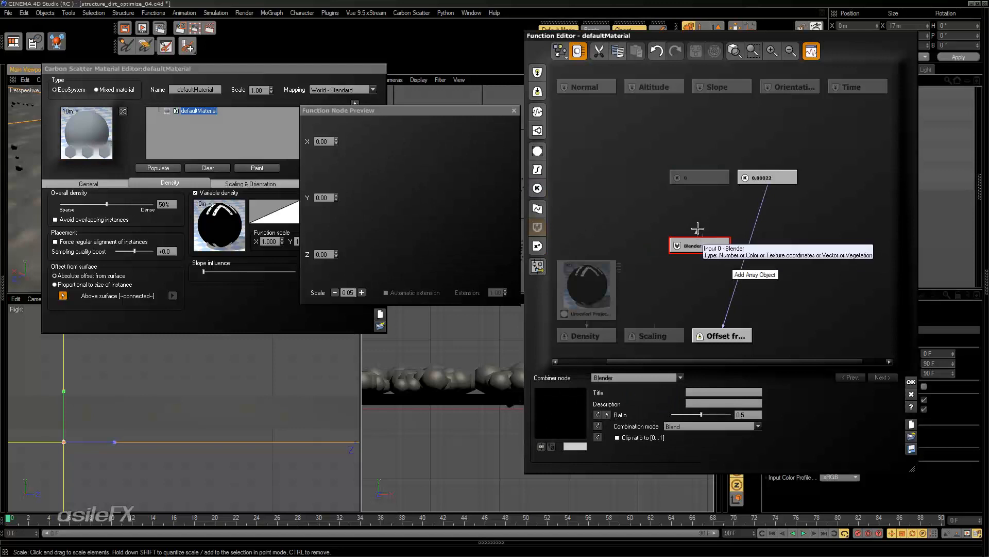
{"action": "left_click_drag", "start_coordinate": [711, 175], "coordinate": [666, 195]}
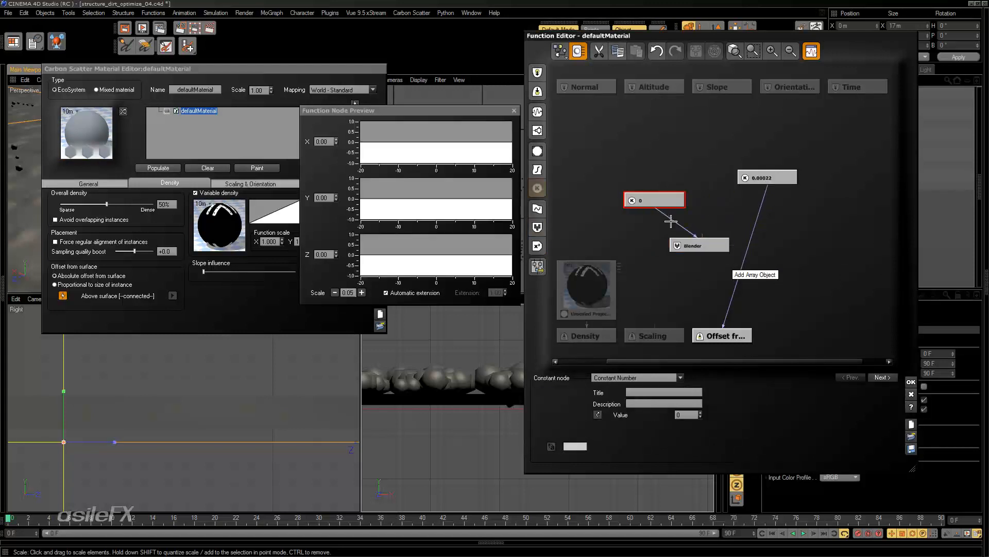
{"action": "left_click", "coordinate": [704, 248]}
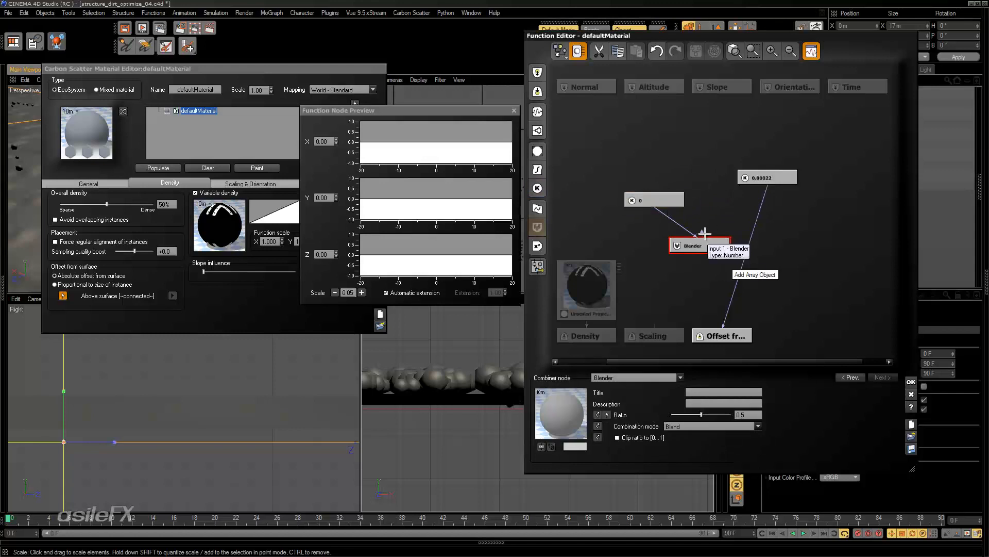
Connect the 0.00022 constant to the Blender's second input and route the Blender's output into Offset from surface.
{"action": "left_click_drag", "start_coordinate": [703, 233], "coordinate": [732, 204]}
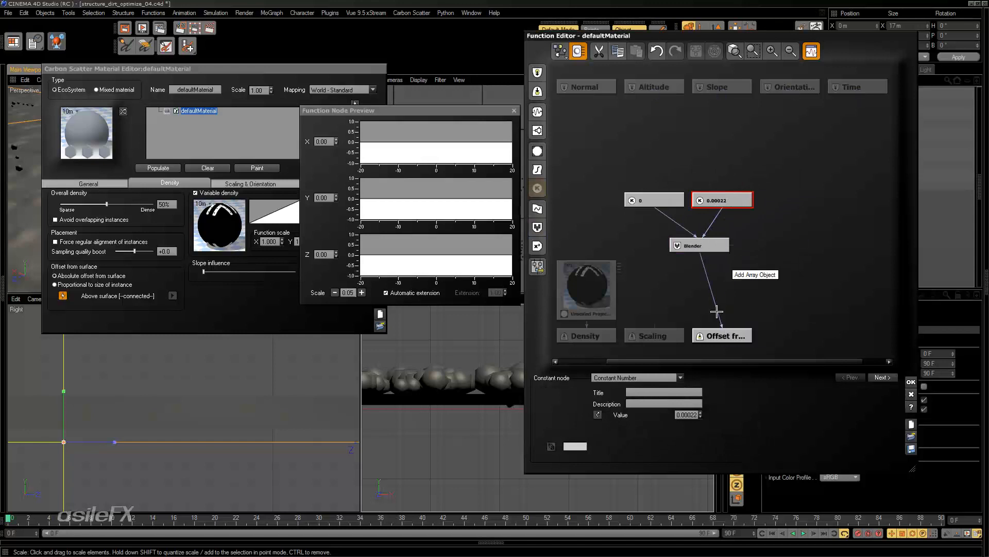
{"action": "left_click", "coordinate": [725, 246]}
{"action": "left_click_drag", "start_coordinate": [724, 245], "coordinate": [747, 291]}
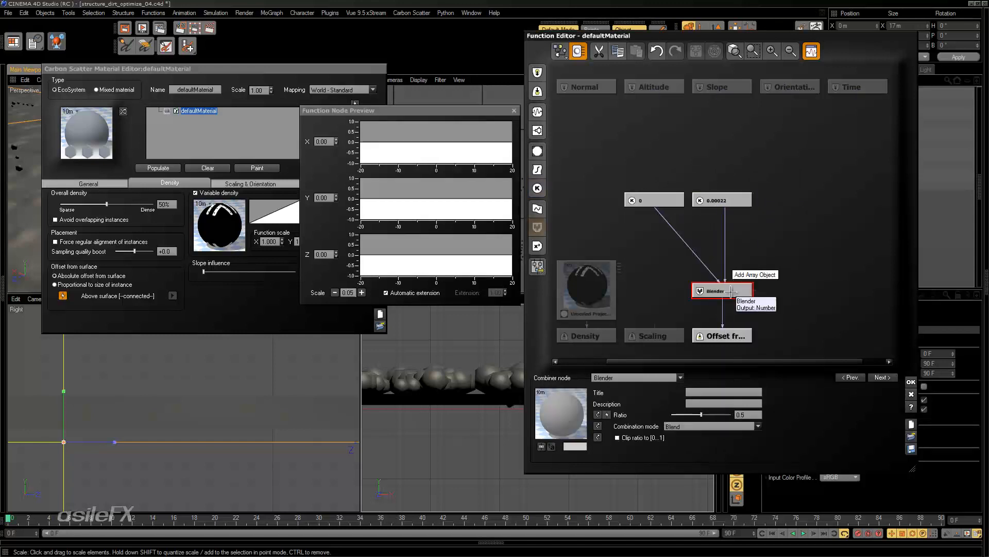
Move the Unscaled Projected Texture Map node higher above the Density output and pick an empty graph spot beside the constants.
{"action": "left_click", "coordinate": [813, 223]}
{"action": "left_click", "coordinate": [599, 279]}
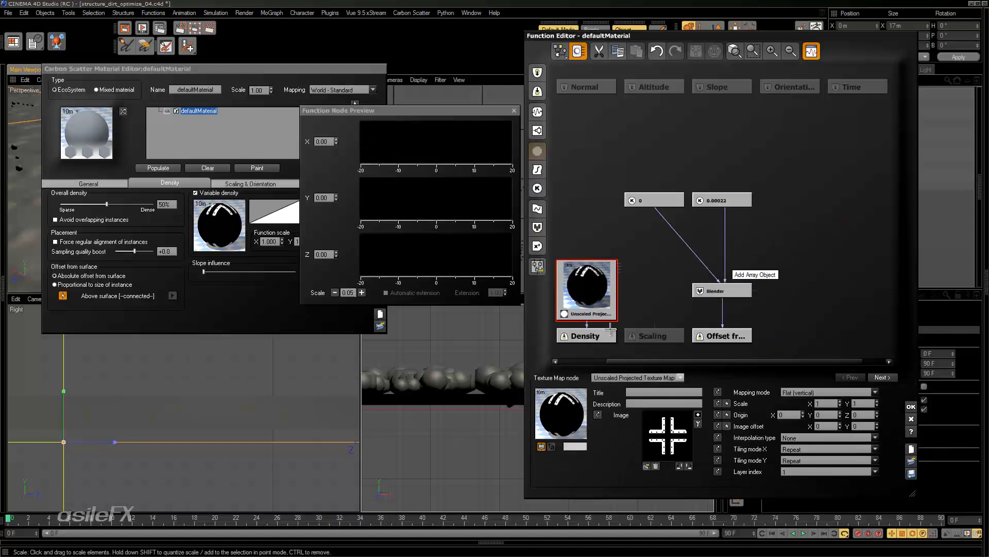
{"action": "left_click_drag", "start_coordinate": [615, 299], "coordinate": [624, 257]}
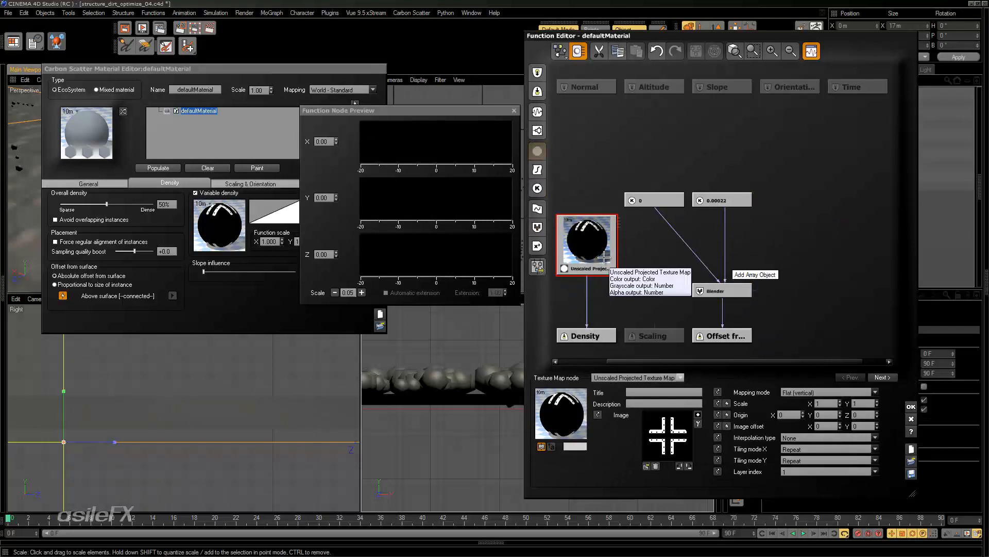
{"action": "left_click_drag", "start_coordinate": [599, 242], "coordinate": [602, 249]}
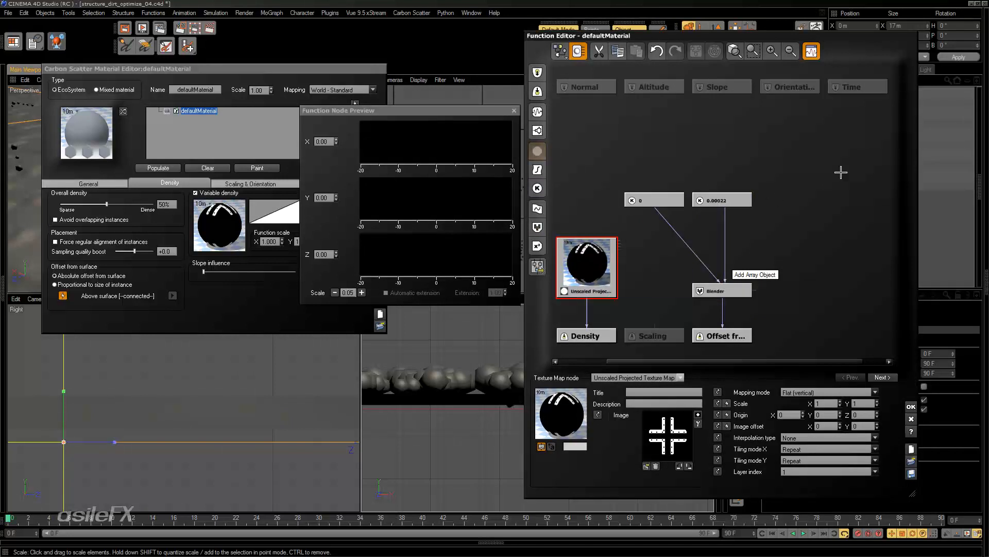
{"action": "left_click", "coordinate": [821, 171]}
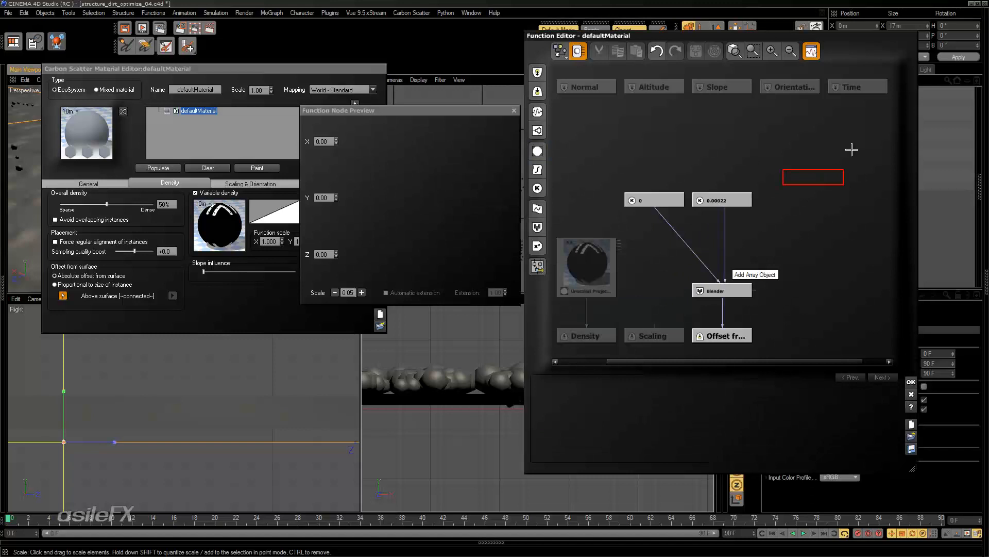
Add a second Unscaled Projected Texture Map node to the graph and place it close beside the 0.00022 constant and Blender.
{"action": "left_click", "coordinate": [538, 150]}
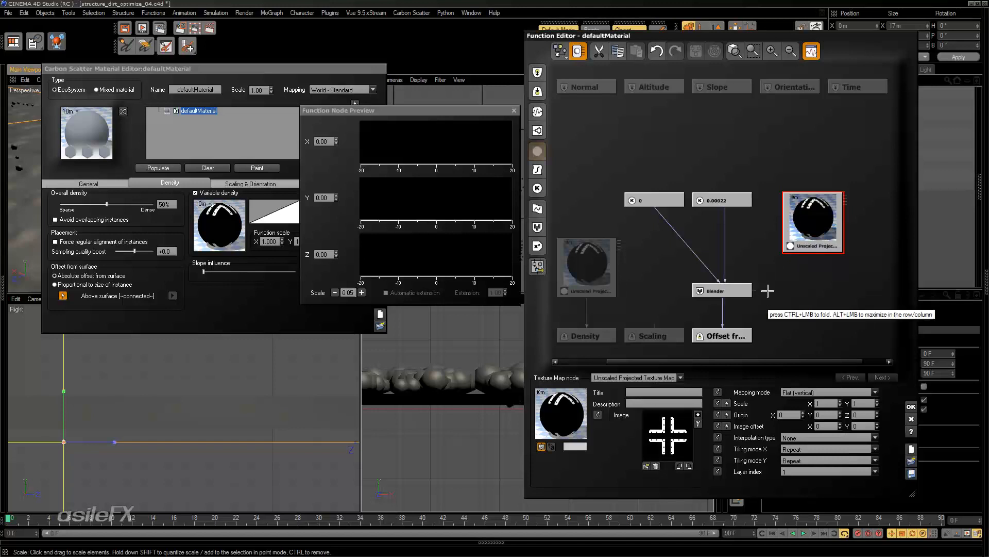
{"action": "left_click_drag", "start_coordinate": [807, 240], "coordinate": [825, 250]}
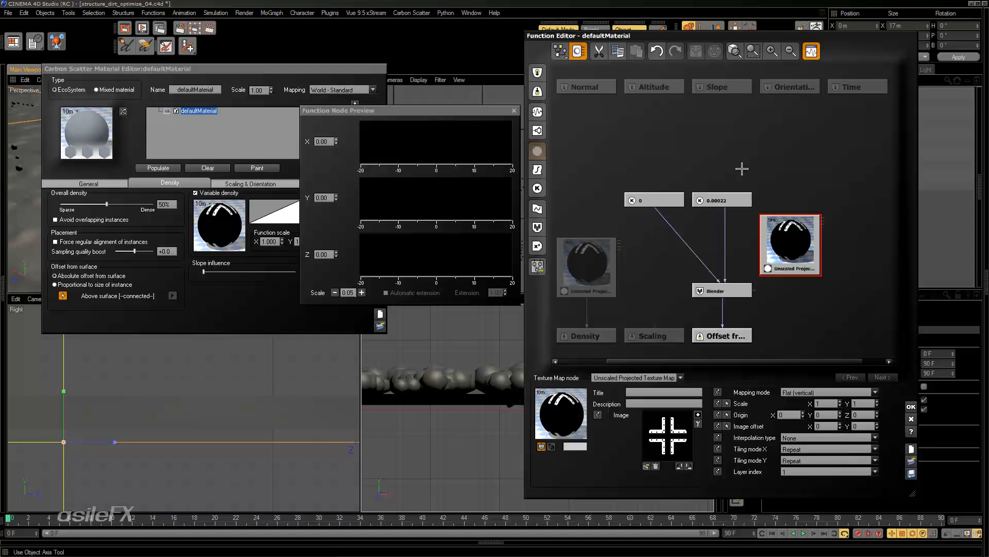
Try grouping all the graph's function nodes into a MetaNode, and ungroup them again.
{"action": "left_click_drag", "start_coordinate": [846, 150], "coordinate": [569, 307]}
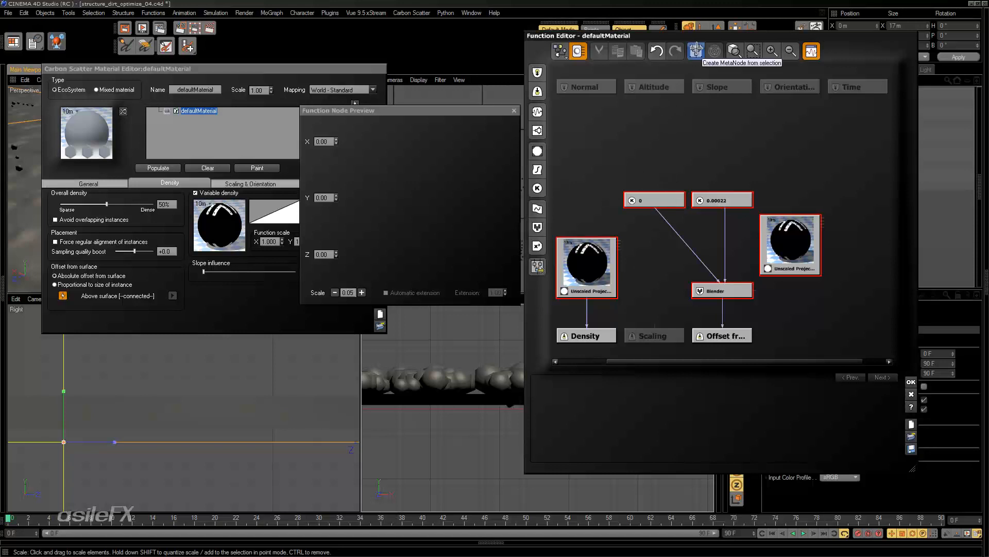
{"action": "left_click", "coordinate": [696, 50]}
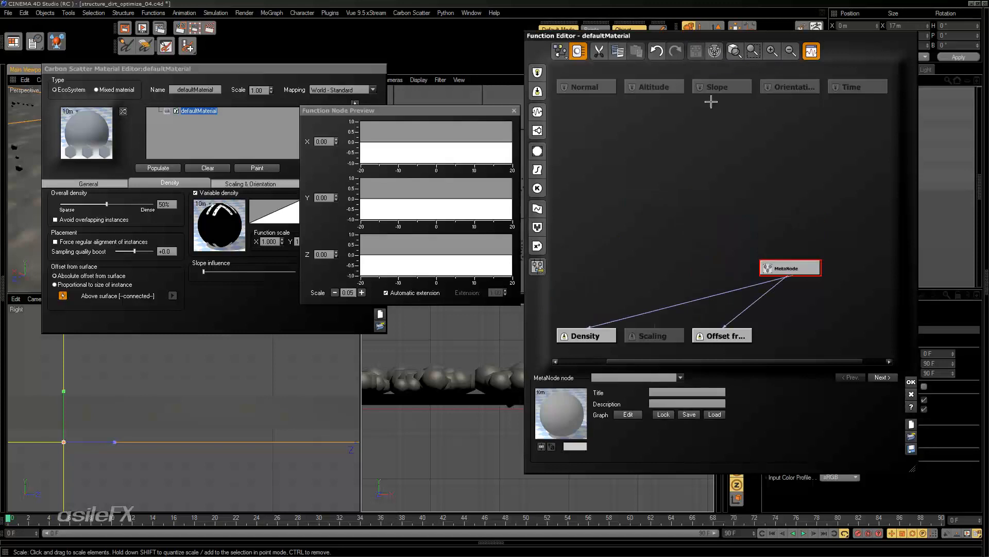
{"action": "left_click_drag", "start_coordinate": [805, 277], "coordinate": [646, 254]}
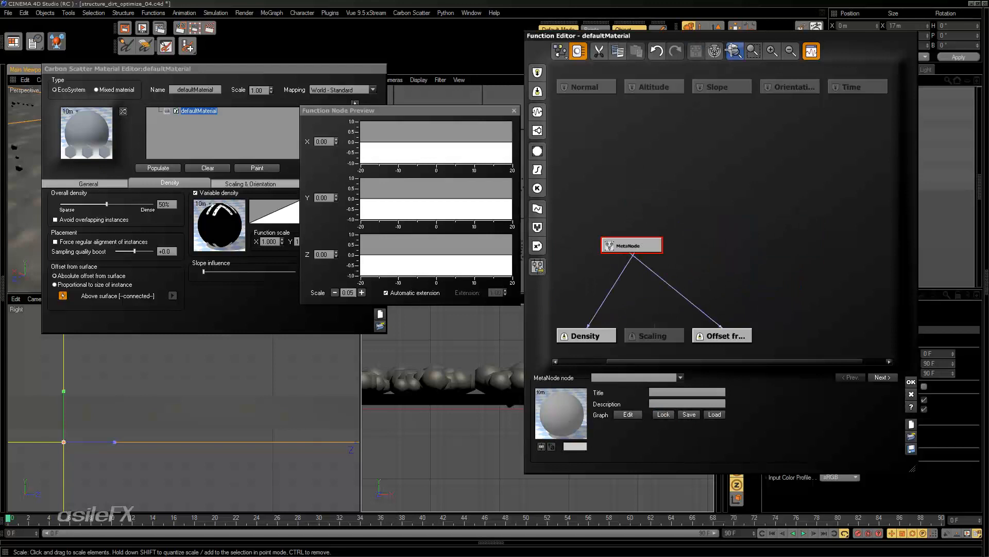
{"action": "left_click", "coordinate": [715, 54]}
{"action": "left_click", "coordinate": [809, 173]}
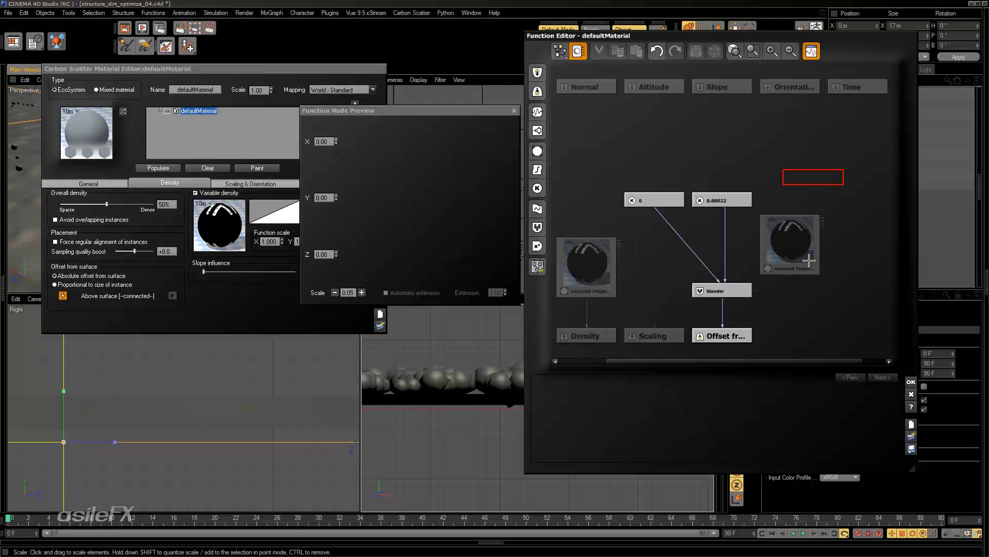
Load the black-and-white dirt displacement image from disk into the new texture map node.
{"action": "left_click", "coordinate": [809, 247]}
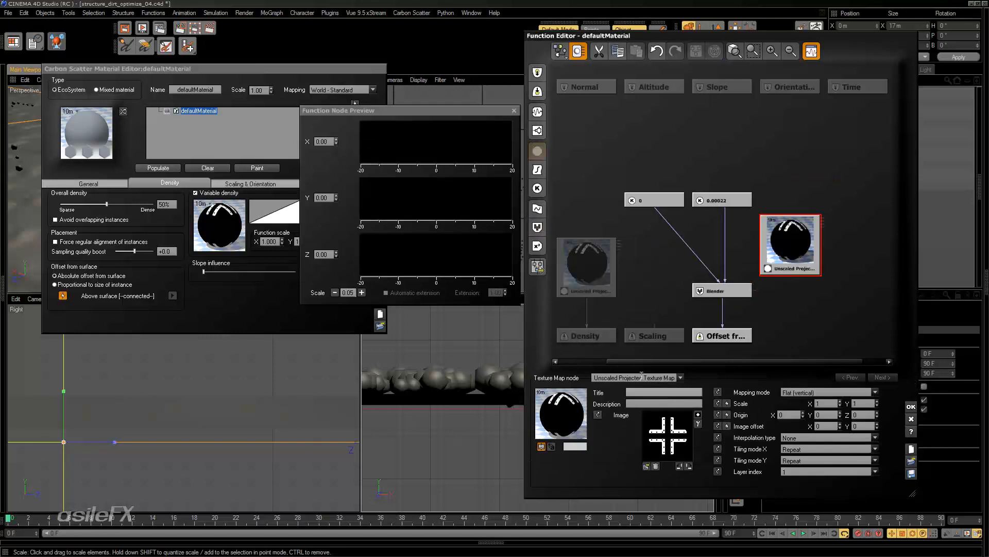
{"action": "left_click", "coordinate": [647, 466]}
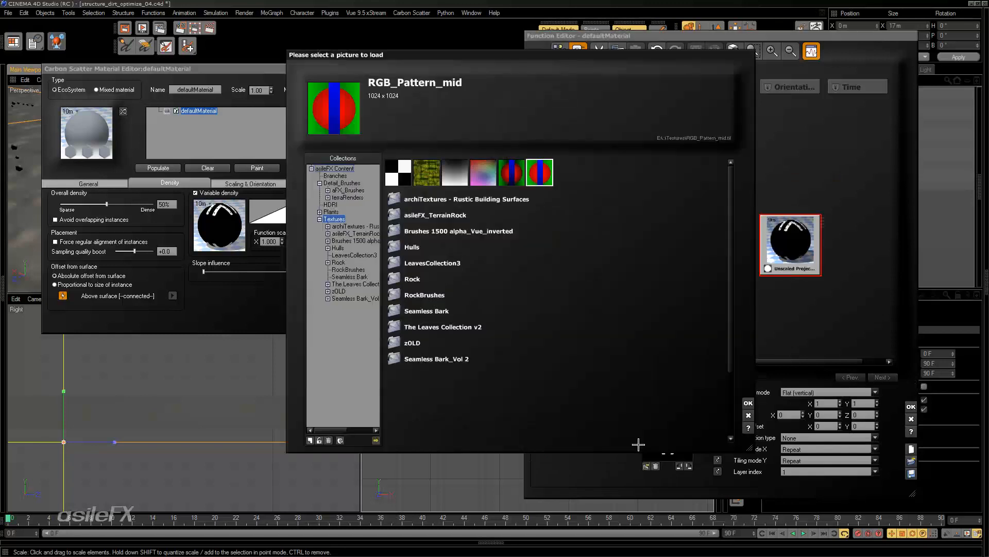
{"action": "left_click", "coordinate": [378, 440]}
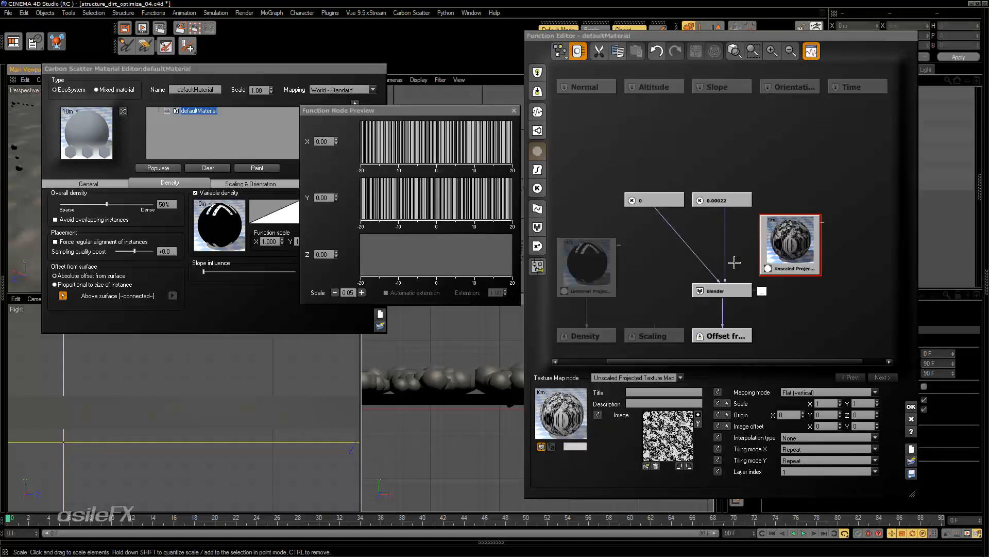
Place the dirt texture map node above the Blender, connect it to the Blender's ratio input, and select that connection.
{"action": "left_click_drag", "start_coordinate": [796, 246], "coordinate": [803, 180]}
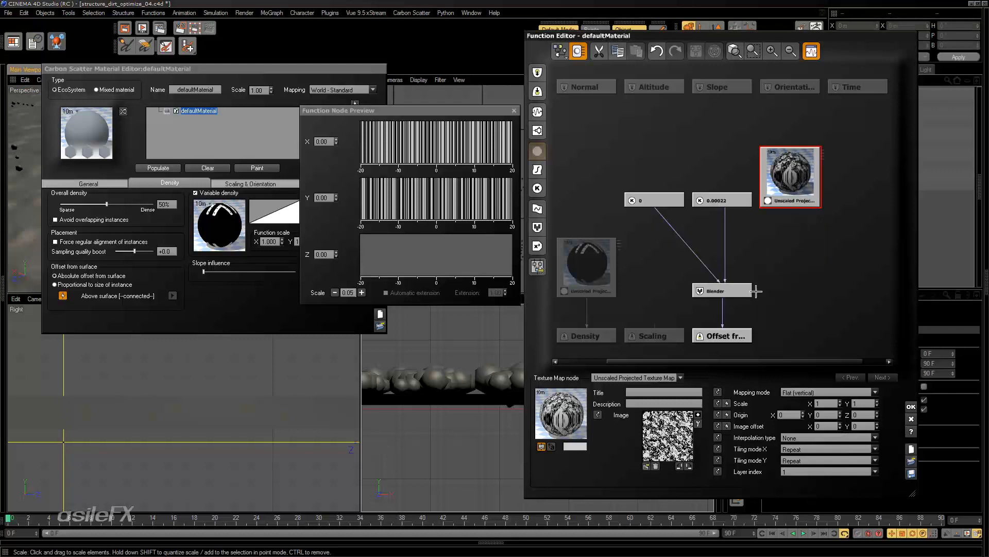
{"action": "left_click_drag", "start_coordinate": [756, 290], "coordinate": [795, 204]}
{"action": "left_click", "coordinate": [823, 213]}
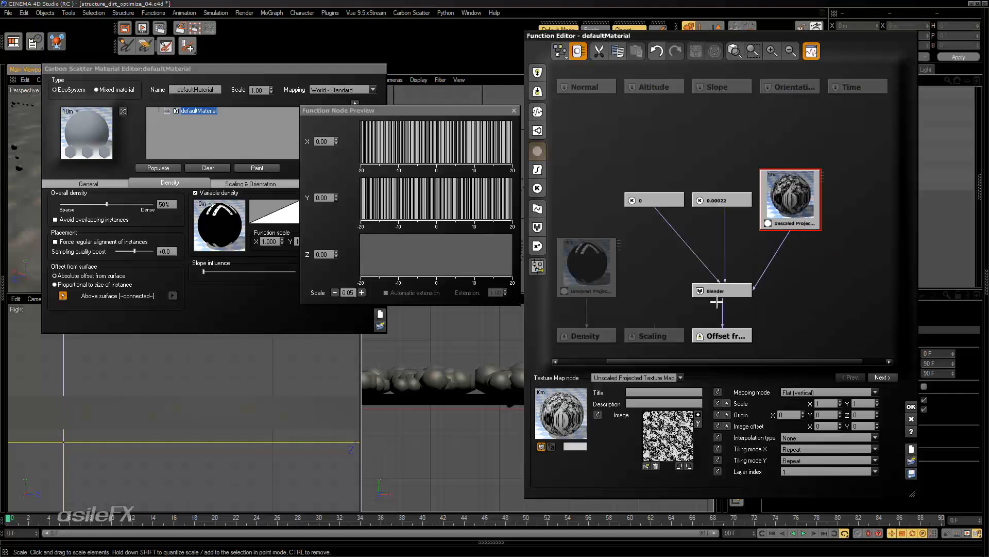
{"action": "left_click", "coordinate": [776, 250]}
{"action": "left_click", "coordinate": [778, 249]}
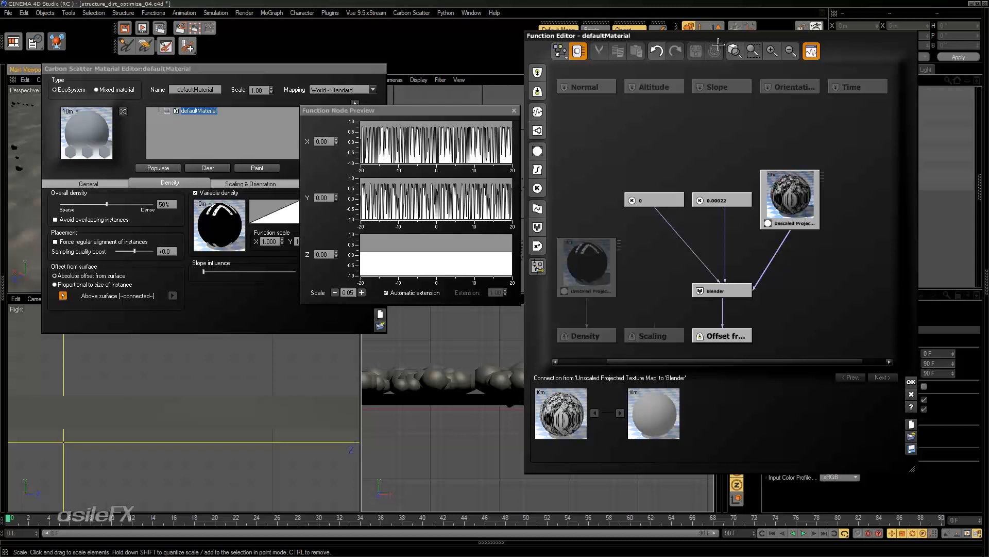
Move the Function Editor aside and examine the Linear Workflow option in the document's project settings.
{"action": "left_click_drag", "start_coordinate": [724, 37], "coordinate": [531, 31]}
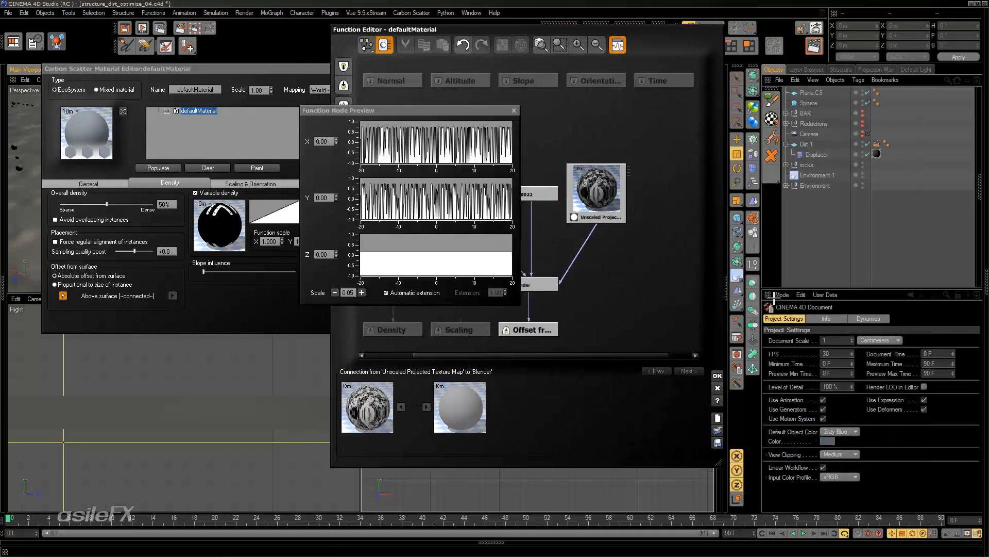
{"action": "left_click", "coordinate": [790, 297]}
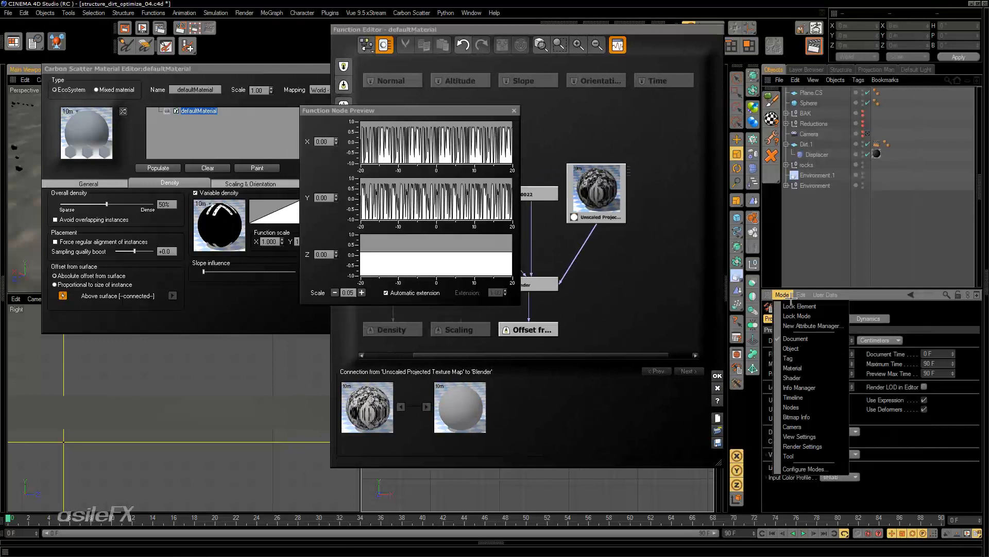
{"action": "left_click", "coordinate": [795, 338]}
{"action": "left_click", "coordinate": [823, 467]}
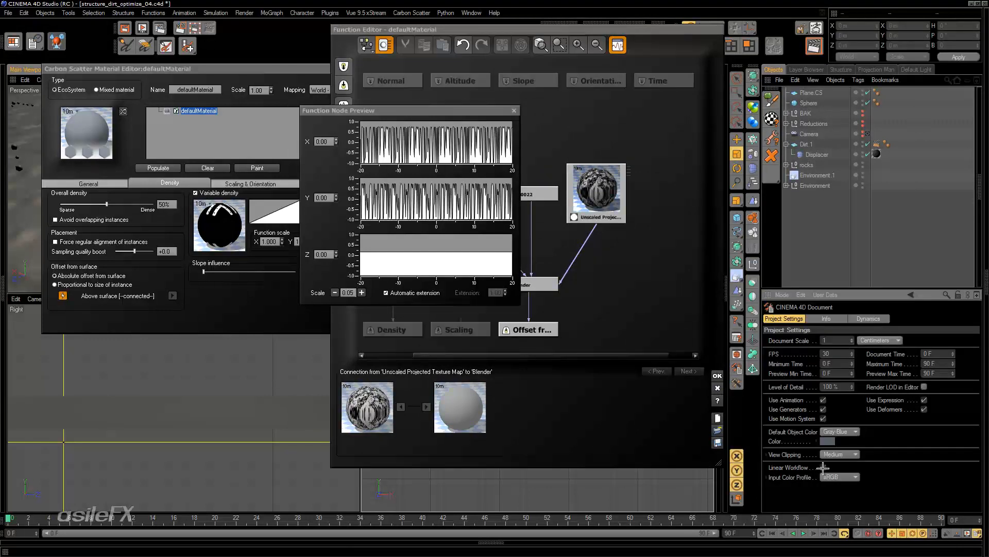
{"action": "left_click", "coordinate": [824, 467]}
Move the Function Node Preview clear of the graph and place the dirt texture map node higher above the Blender.
{"action": "left_click_drag", "start_coordinate": [436, 108], "coordinate": [886, 159]}
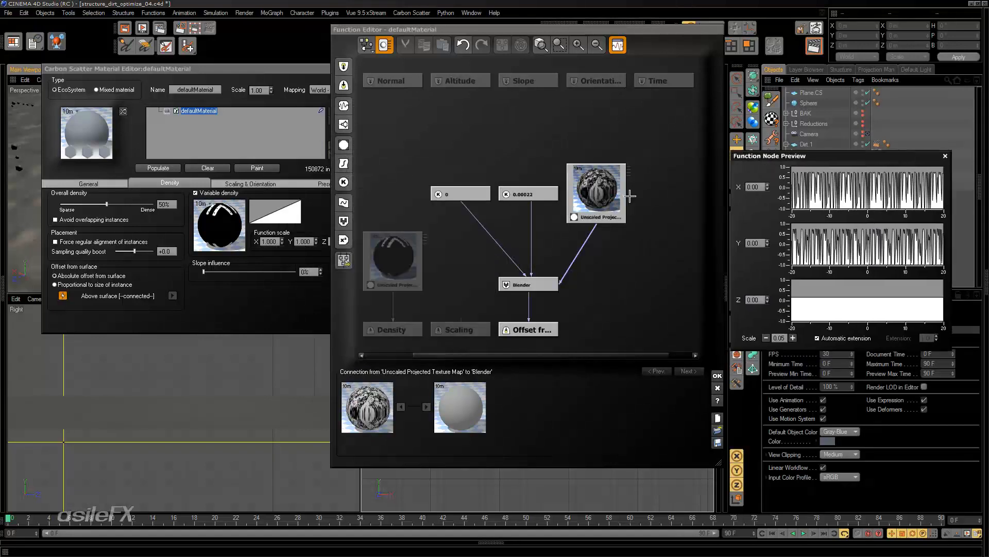
{"action": "left_click_drag", "start_coordinate": [601, 191], "coordinate": [624, 146]}
{"action": "left_click", "coordinate": [603, 216]}
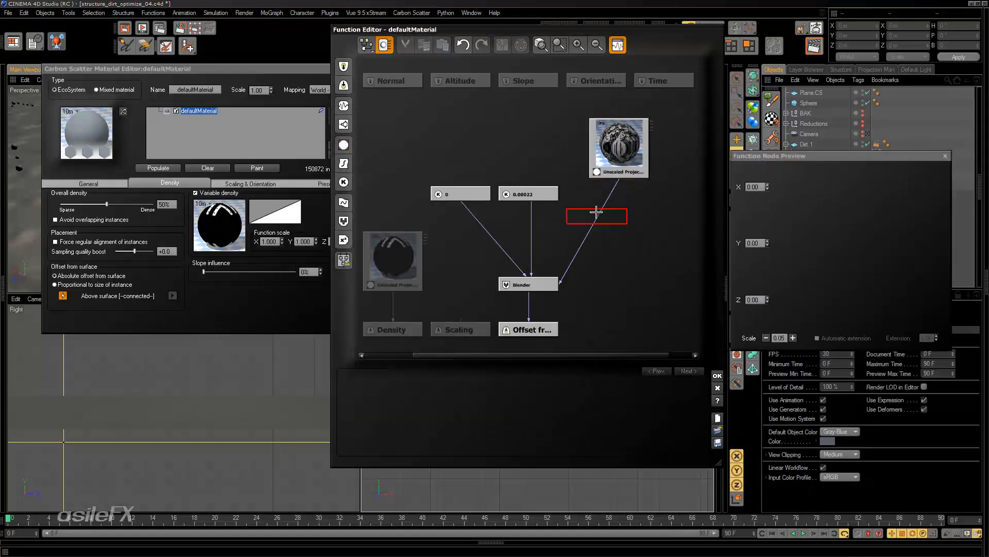
Insert a Filter node into the connection between the dirt texture map and the Blender.
{"action": "left_click", "coordinate": [516, 285]}
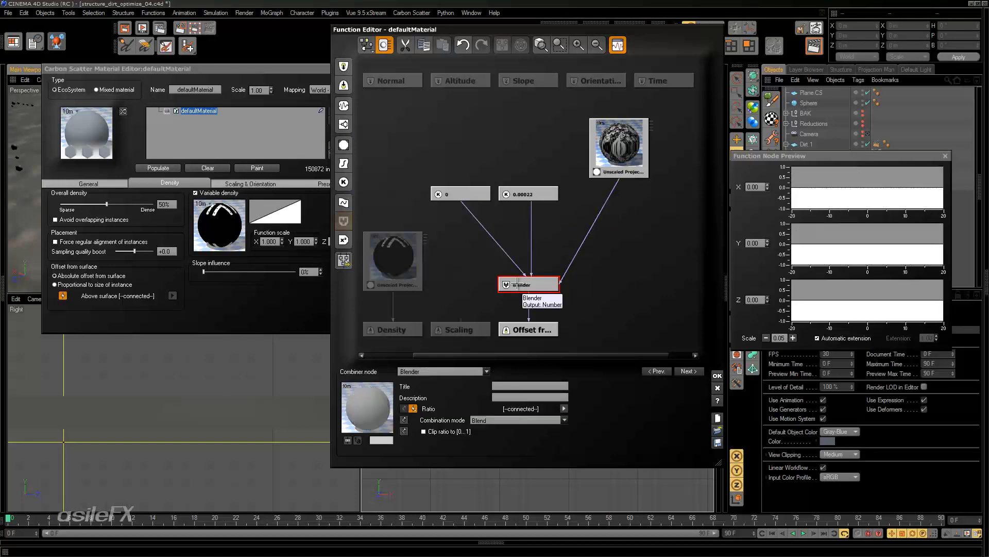
{"action": "left_click", "coordinate": [633, 167]}
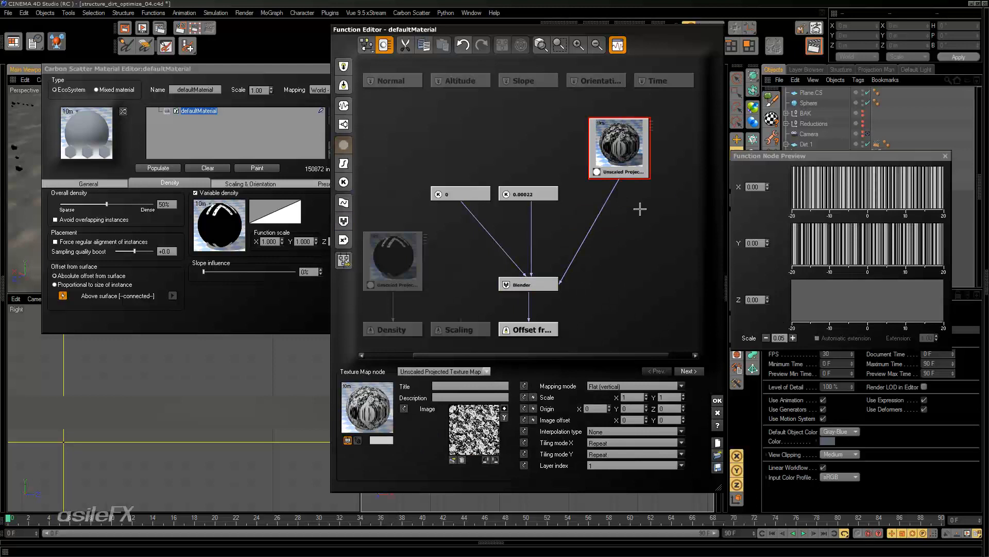
{"action": "left_click", "coordinate": [612, 193]}
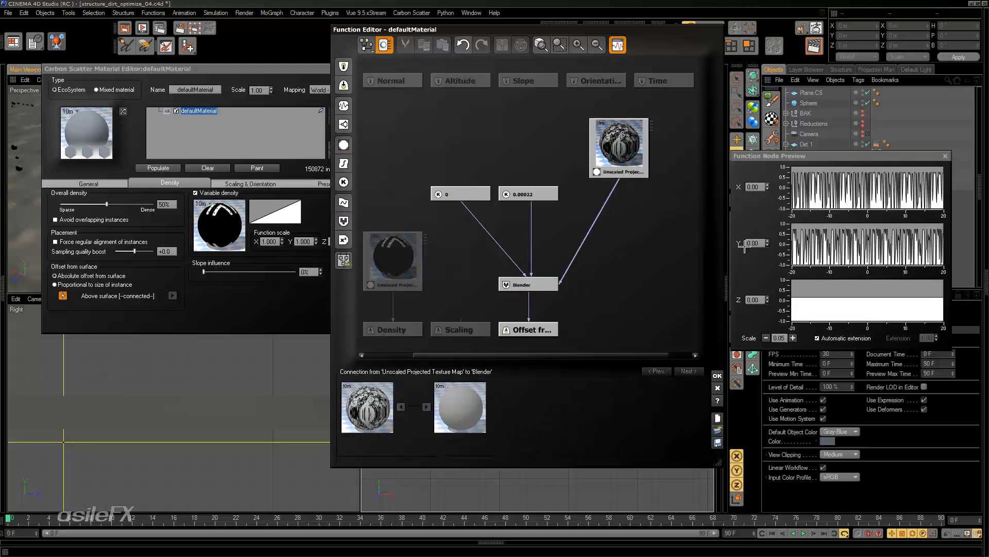
{"action": "left_click", "coordinate": [344, 164]}
{"action": "left_click_drag", "start_coordinate": [551, 235], "coordinate": [619, 261]}
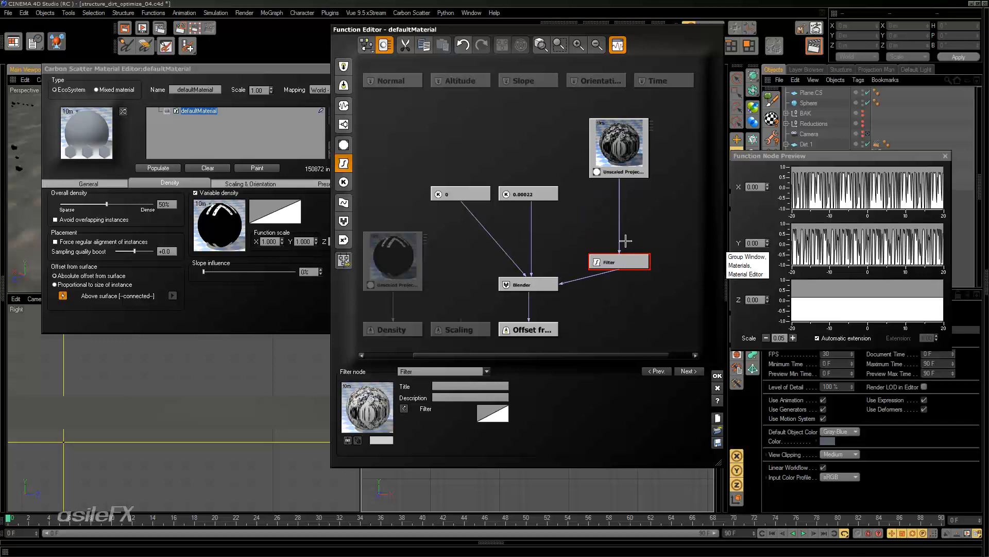
Change the filter type to Map, reconnect the dirt texture map to its input, and place the node slightly higher.
{"action": "left_click", "coordinate": [468, 371]}
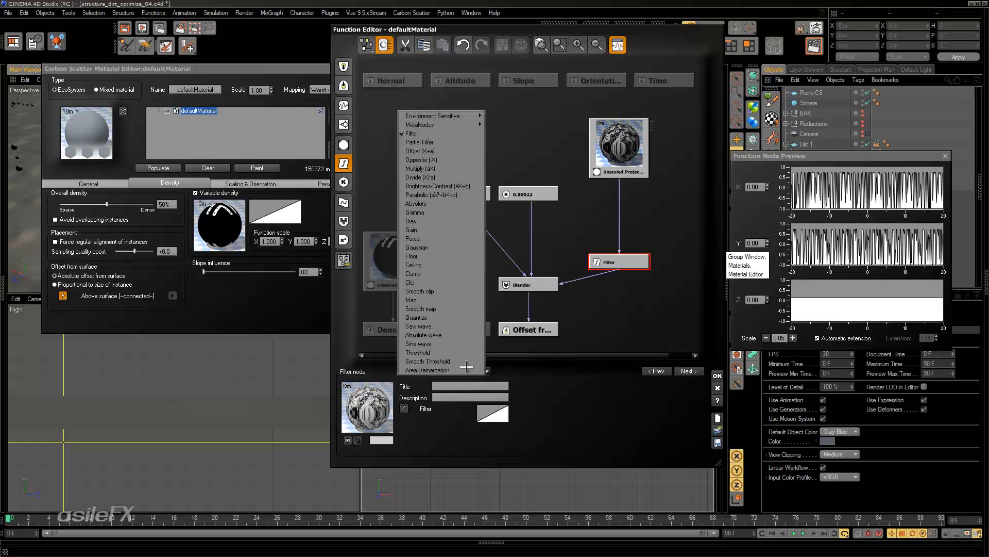
{"action": "left_click", "coordinate": [468, 298]}
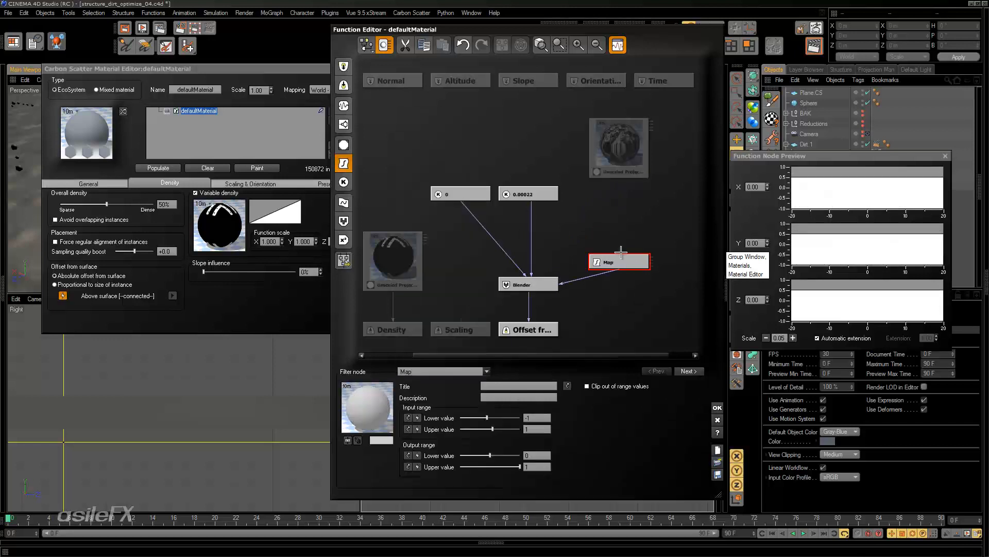
{"action": "left_click_drag", "start_coordinate": [620, 251], "coordinate": [620, 177]}
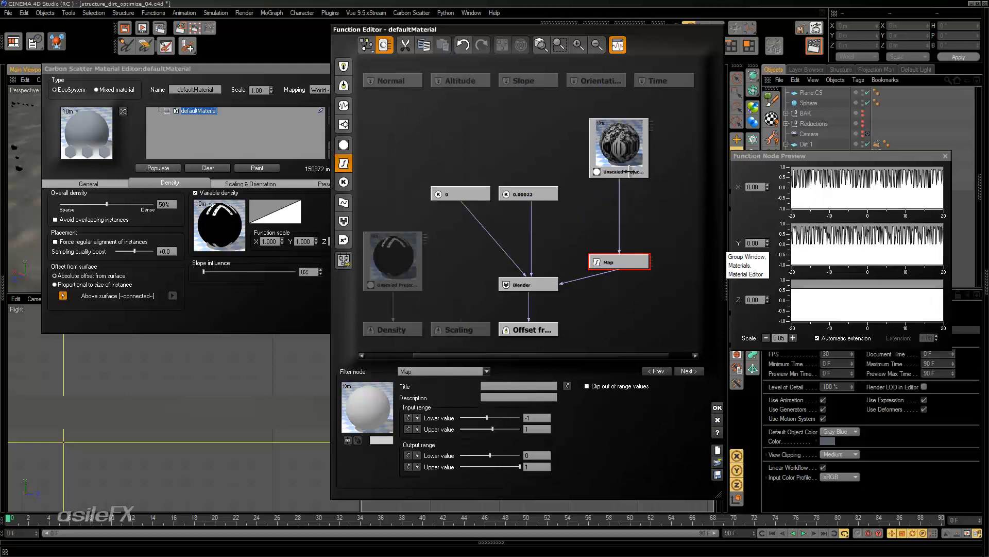
{"action": "left_click_drag", "start_coordinate": [624, 262], "coordinate": [623, 240]}
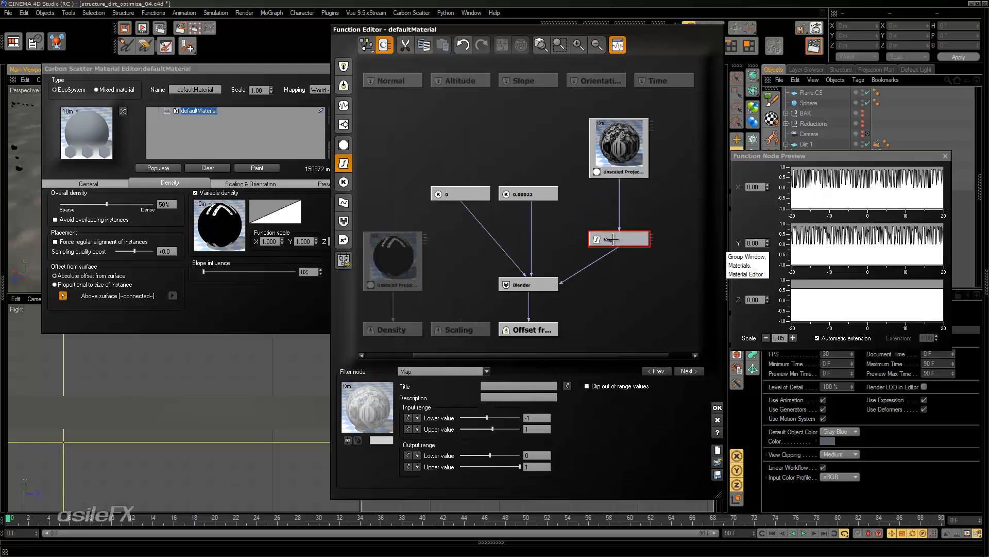
Set the upper value of the Map filter's input range to 0.75.
{"action": "left_click", "coordinate": [537, 417]}
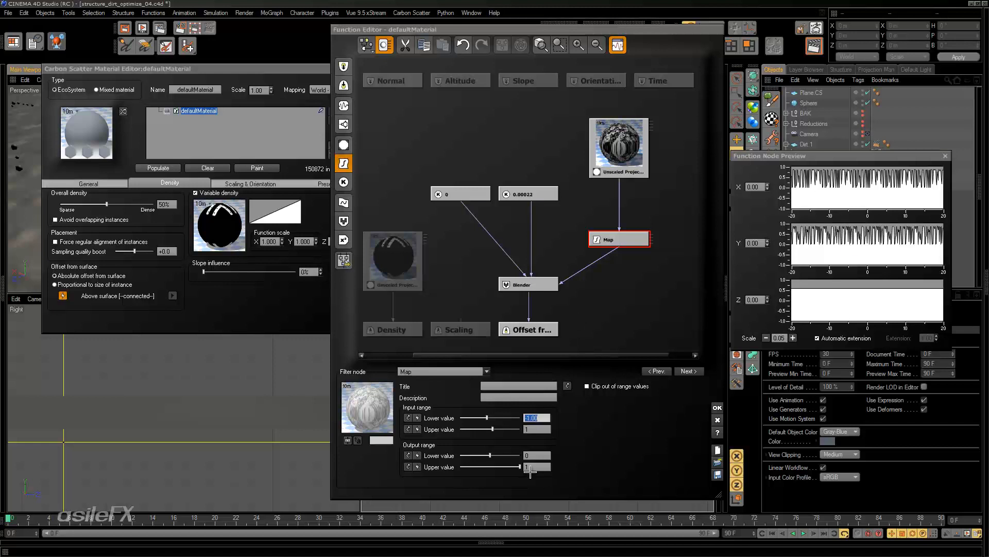
{"action": "left_click", "coordinate": [539, 432]}
{"action": "type", "text": "."}
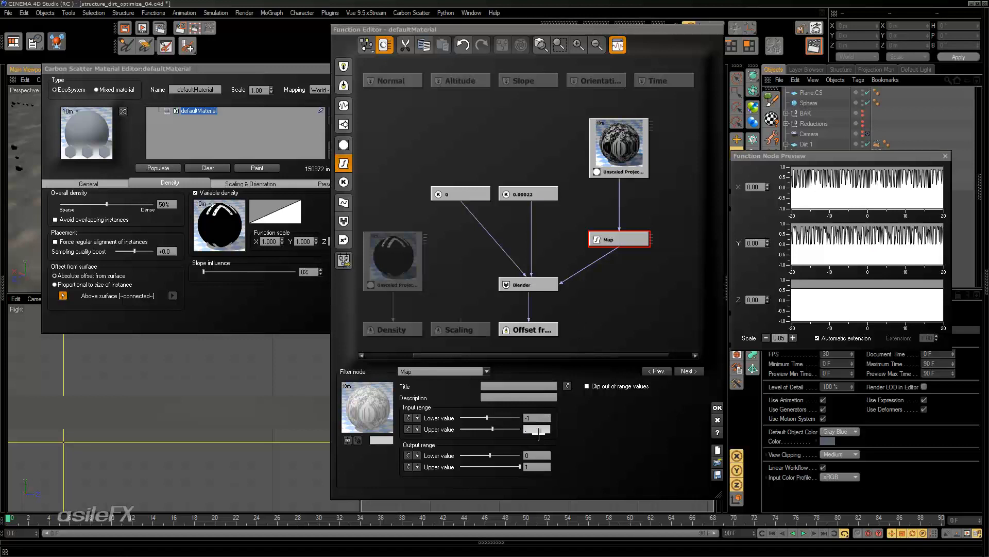
{"action": "type", "text": "75"}
{"action": "key", "text": "Return"}
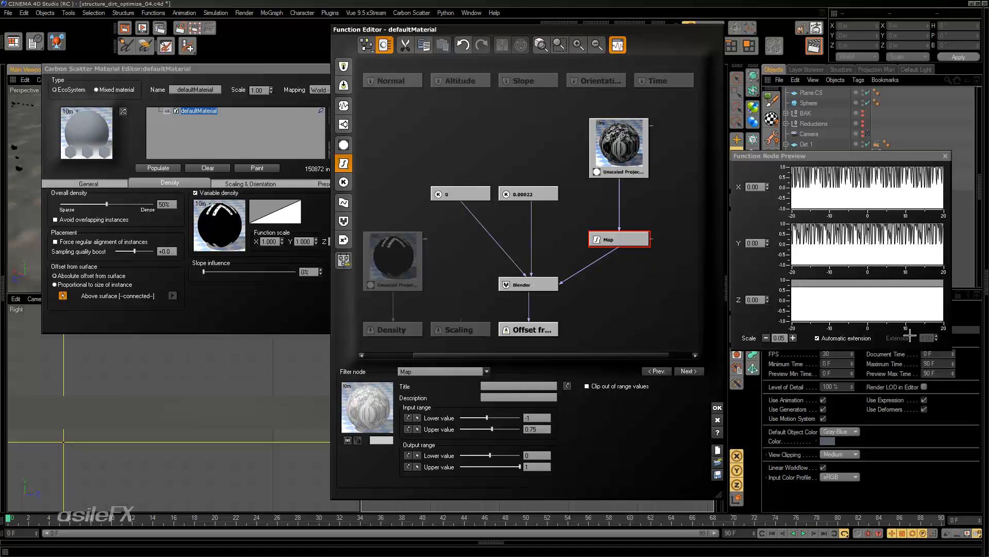
Place the function preview over the graph and try 0.6 as the Map filter's upper input value.
{"action": "left_click_drag", "start_coordinate": [910, 336], "coordinate": [744, 290]}
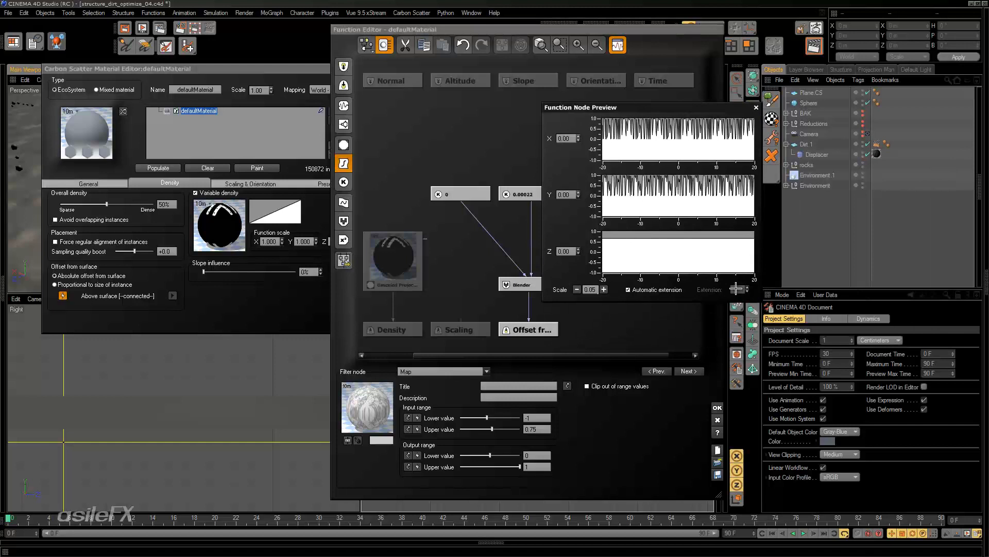
{"action": "left_click", "coordinate": [540, 431]}
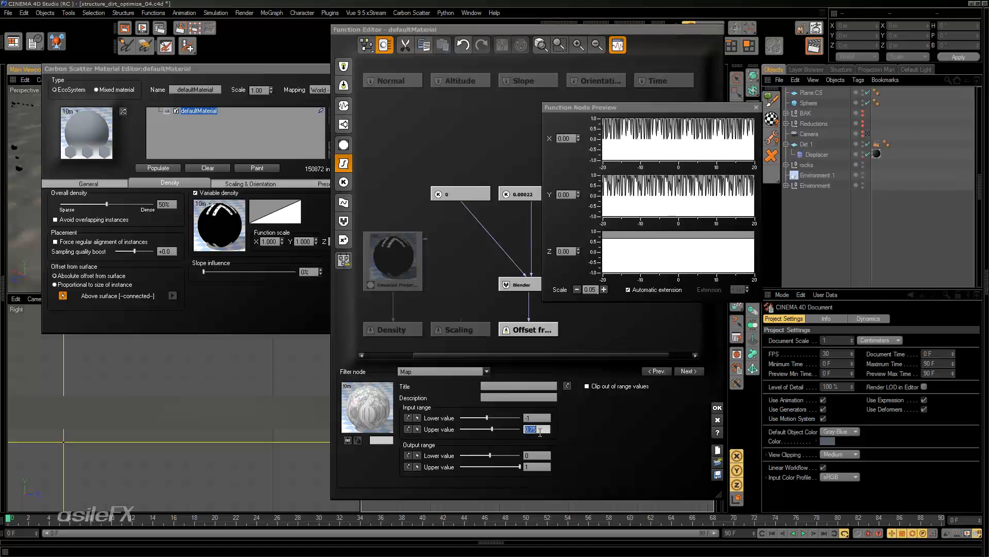
{"action": "type", "text": ".6"}
{"action": "key", "text": "Return"}
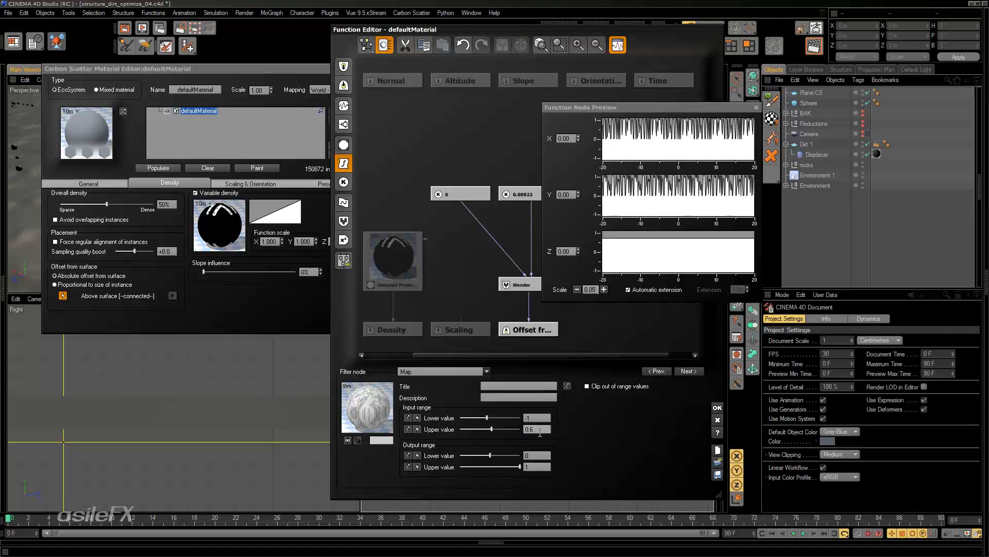
Switch off the preview's automatic extension to check its Extension value, and switch it on again.
{"action": "left_click", "coordinate": [665, 287]}
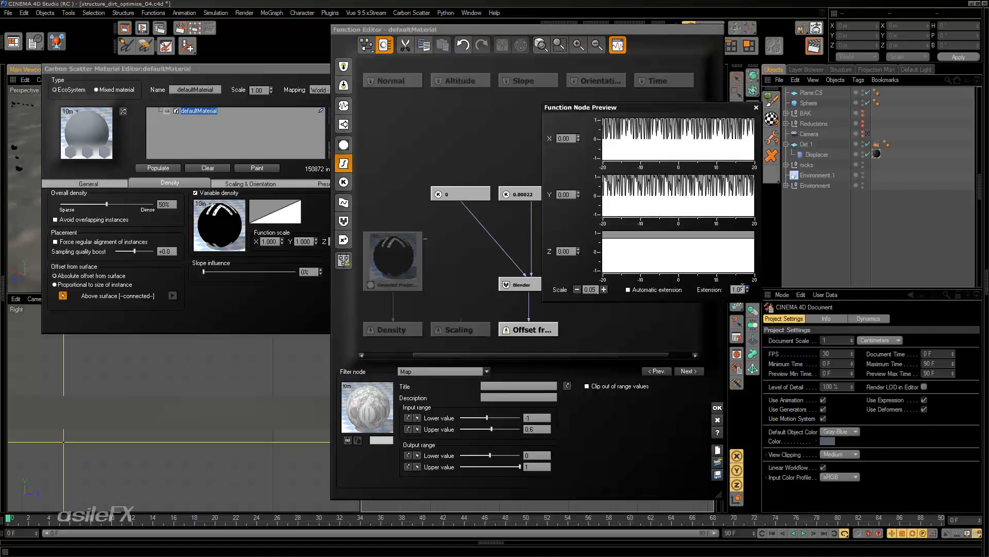
{"action": "left_click", "coordinate": [658, 291]}
{"action": "left_click", "coordinate": [660, 292]}
{"action": "double_click", "coordinate": [740, 289]}
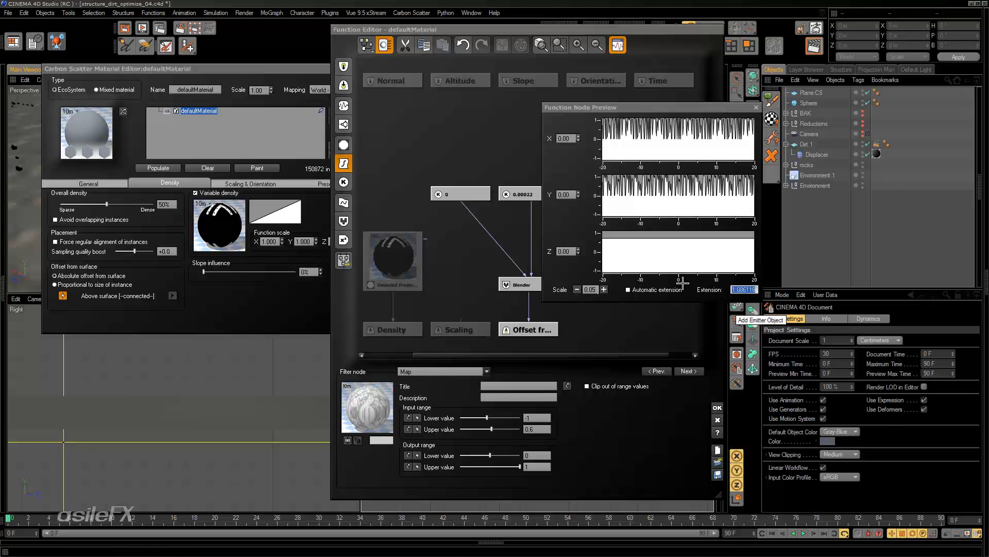
{"action": "left_click", "coordinate": [665, 290]}
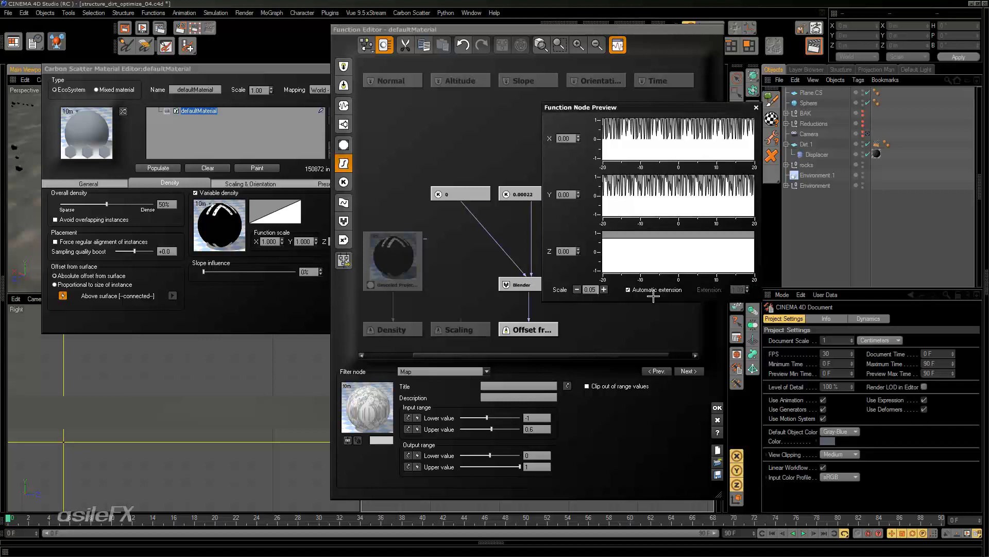
Return the upper value of the Map filter's input range to 0.75.
{"action": "left_click", "coordinate": [531, 419]}
{"action": "left_click", "coordinate": [544, 429]}
{"action": "type", "text": ".75"}
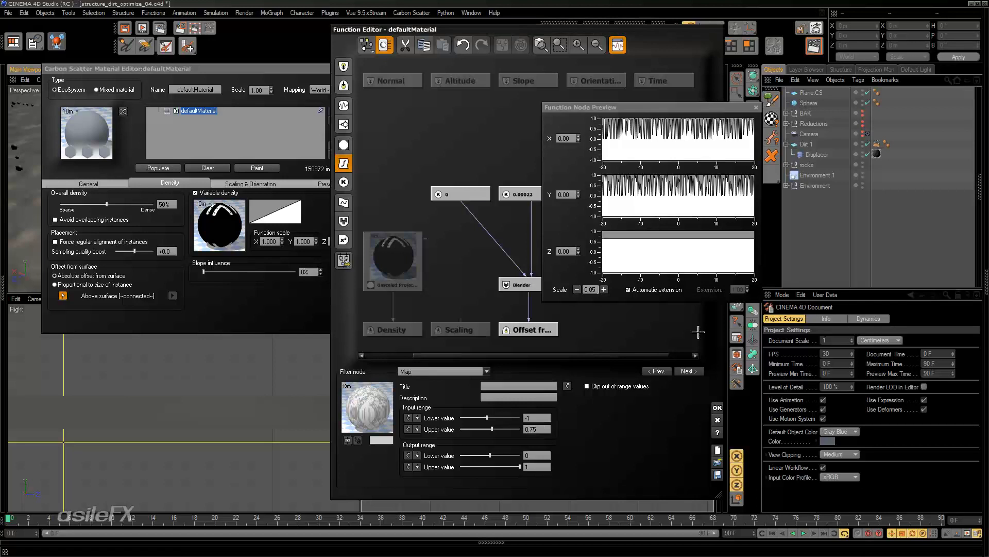
Try 0.74 and 0.725 as the upper value of the Map filter's input range.
{"action": "key", "text": "BackSpace"}
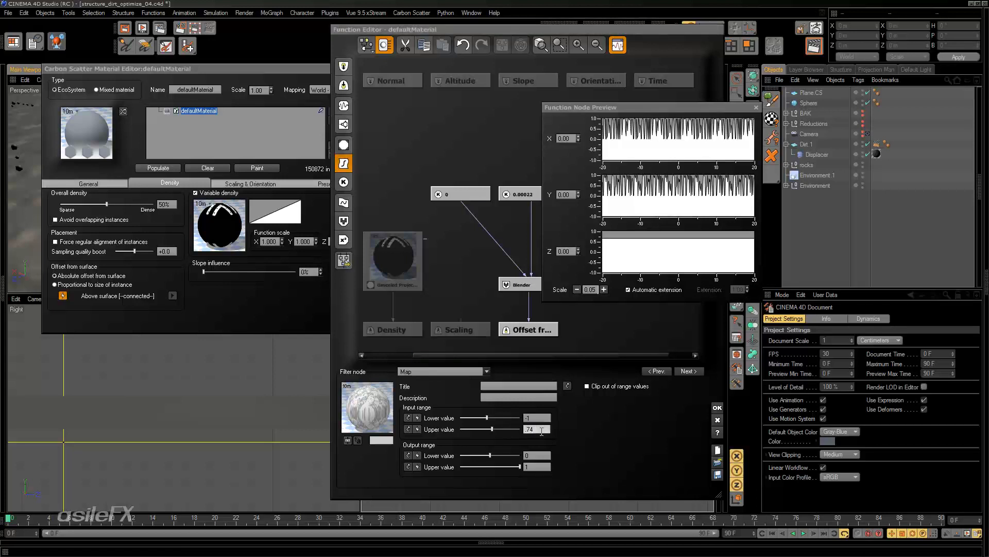
{"action": "type", "text": "4"}
{"action": "key", "text": "Return"}
{"action": "type", "text": ".72"}
{"action": "key", "text": "Return"}
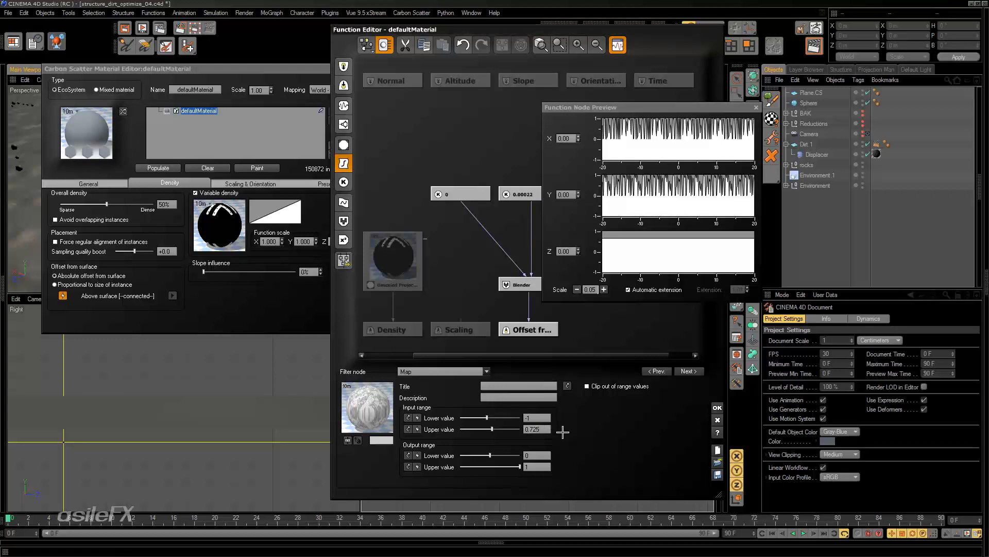
Set the upper value of the Map filter's input range to 0.73 and close the function preview.
{"action": "left_click", "coordinate": [537, 429]}
{"action": "type", "text": "8"}
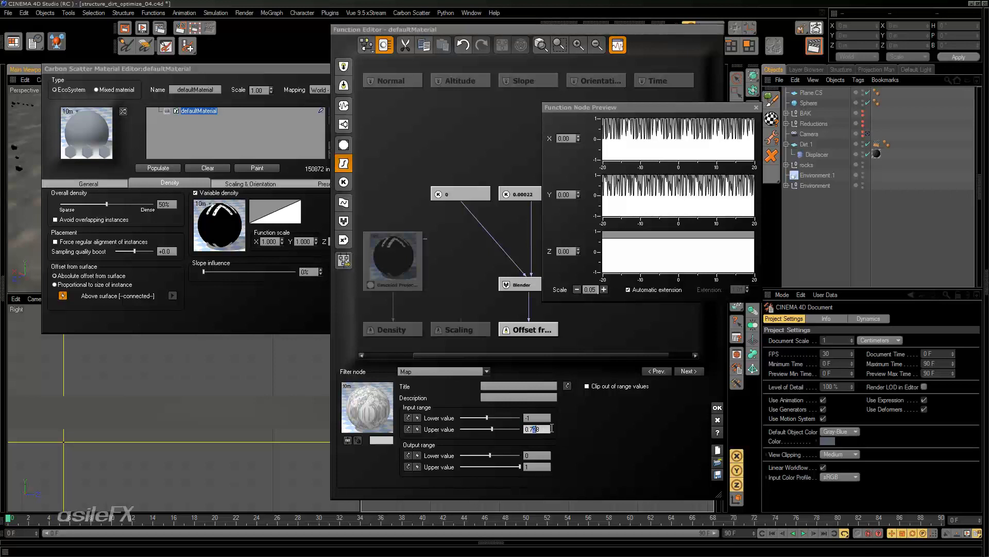
{"action": "key", "text": "Return"}
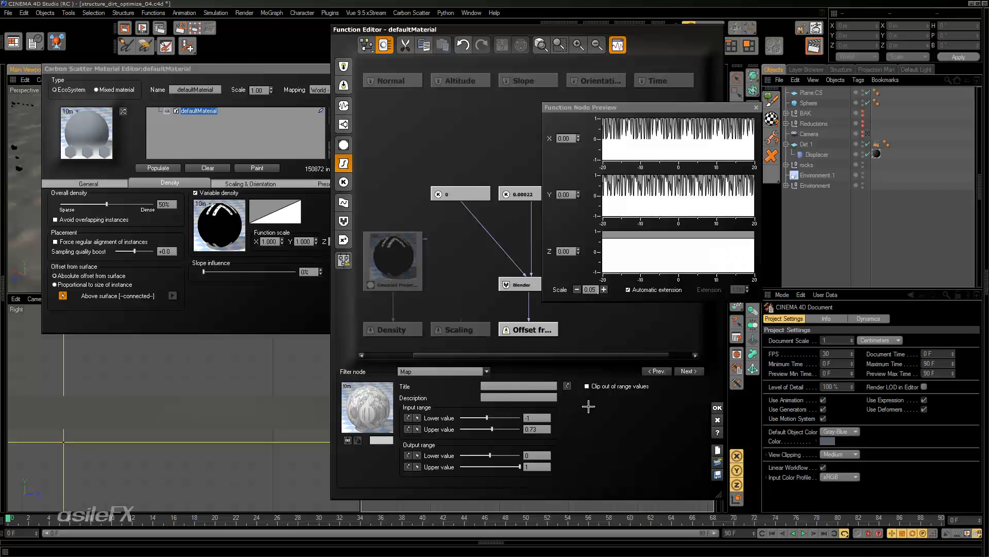
{"action": "left_click", "coordinate": [753, 119]}
{"action": "left_click", "coordinate": [755, 107]}
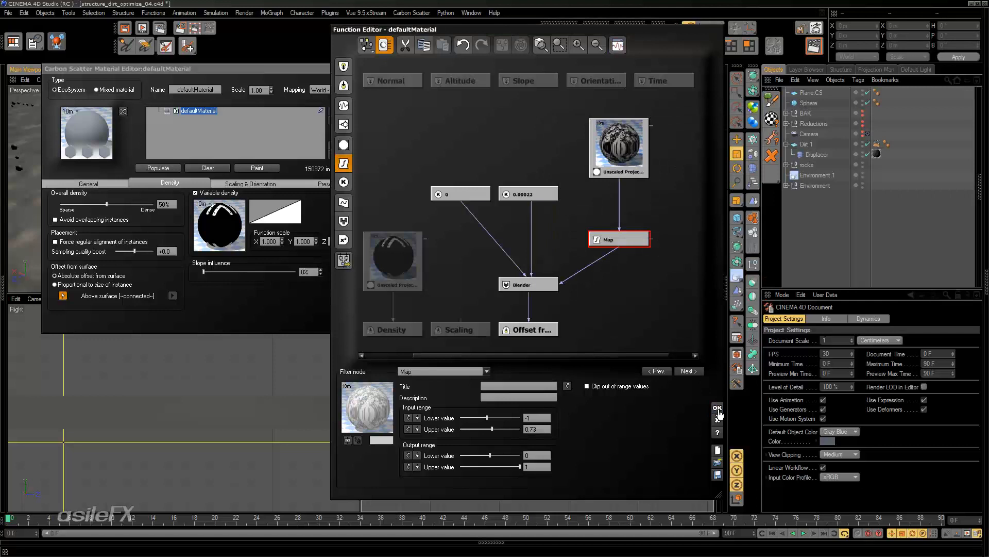
Accept the edited offset function and repopulate the defaultMaterial EcoSystem with its instances.
{"action": "left_click", "coordinate": [718, 407]}
{"action": "left_click", "coordinate": [160, 168]}
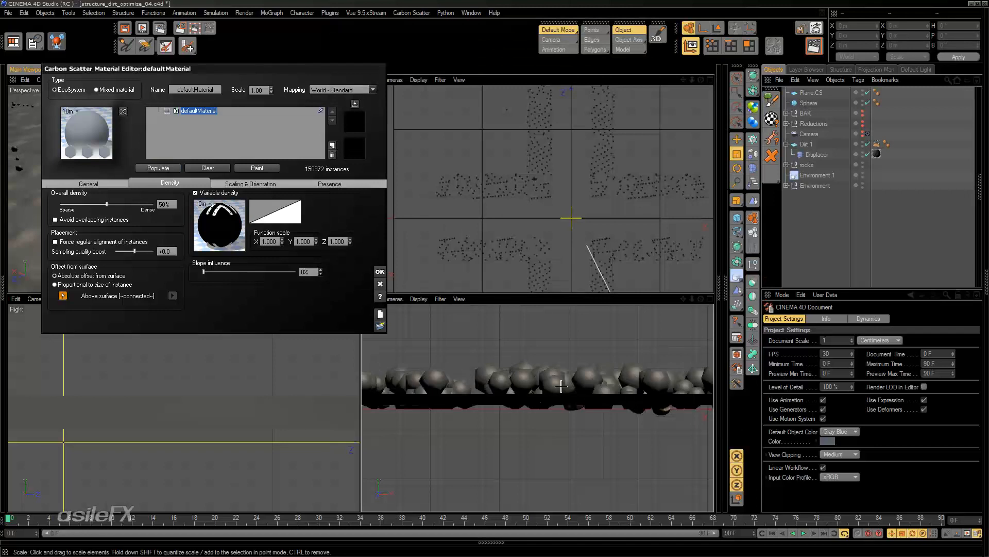
{"action": "left_click", "coordinate": [381, 270]}
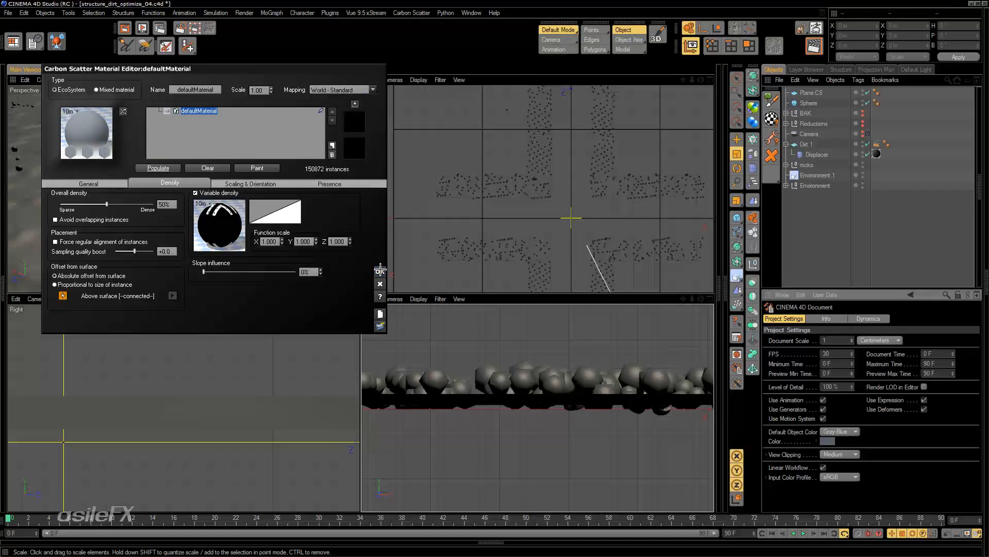
Render the enlarged perspective view from a low angle over the dirt to check how the scattered spheres sit on it.
{"action": "middle_click", "coordinate": [287, 216]}
{"action": "left_click_drag", "start_coordinate": [407, 239], "coordinate": [558, 203], "text": "alt"}
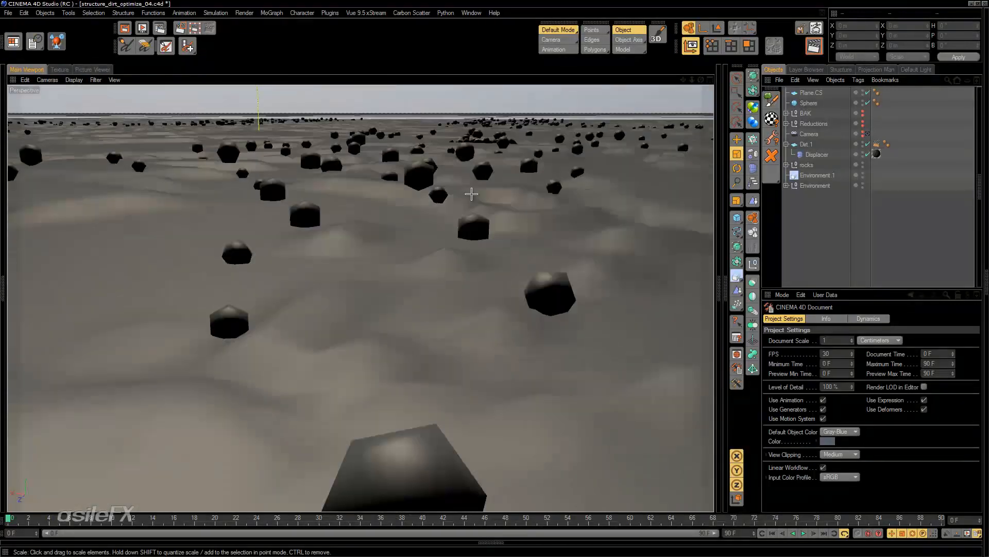
{"action": "left_click_drag", "start_coordinate": [248, 283], "coordinate": [388, 265], "text": "alt"}
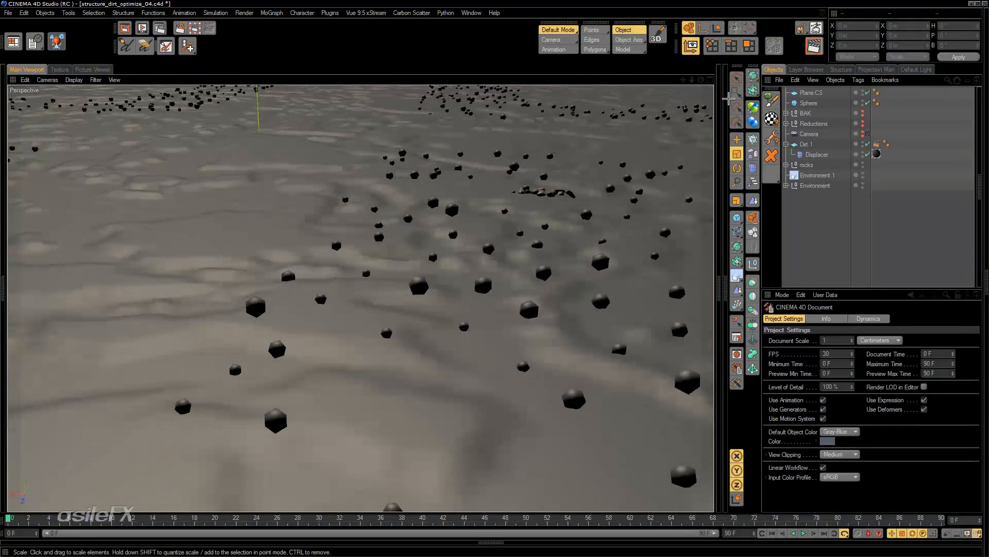
{"action": "left_click_drag", "start_coordinate": [691, 79], "coordinate": [709, 90]}
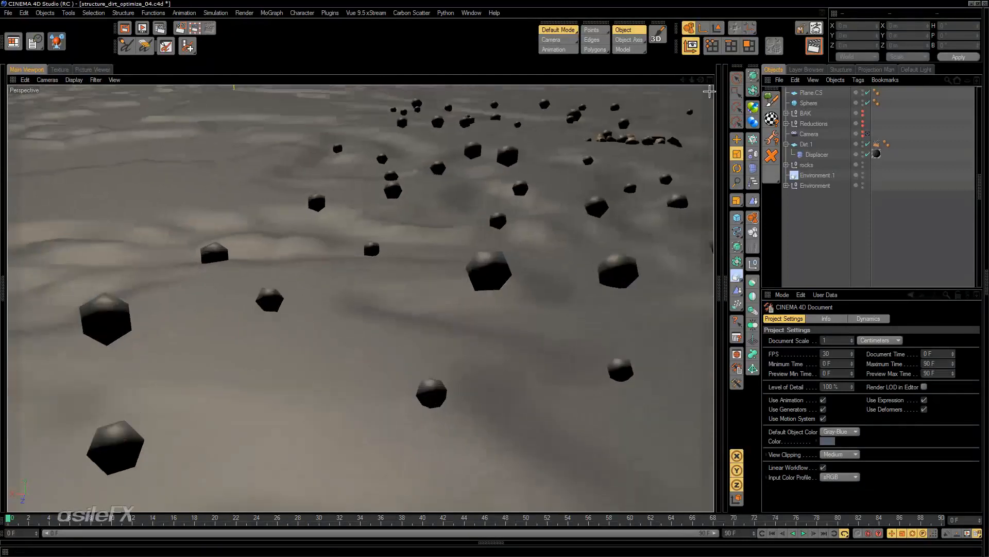
{"action": "left_click_drag", "start_coordinate": [576, 252], "coordinate": [495, 270], "text": "alt"}
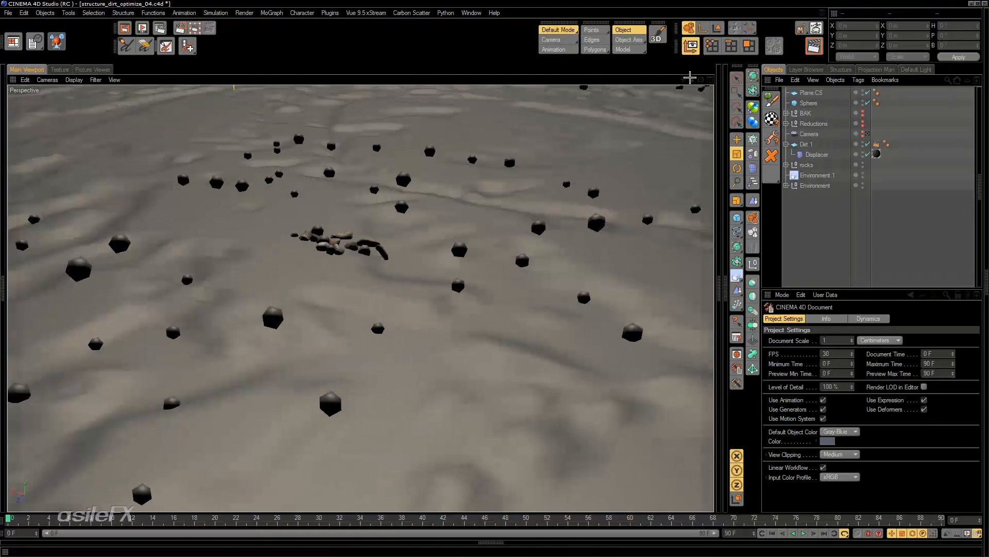
{"action": "left_click_drag", "start_coordinate": [692, 80], "coordinate": [559, 137]}
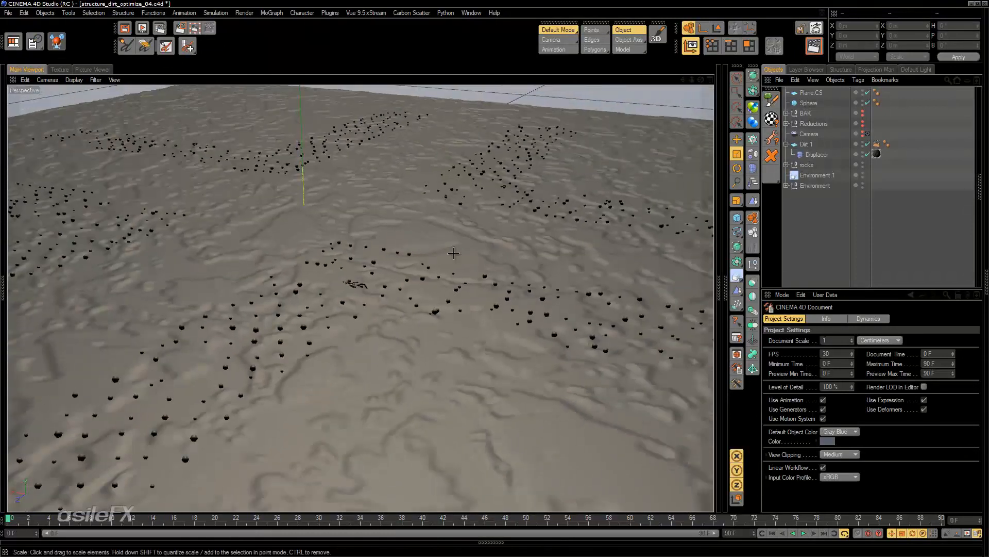
{"action": "left_click_drag", "start_coordinate": [454, 253], "coordinate": [335, 208], "text": "alt"}
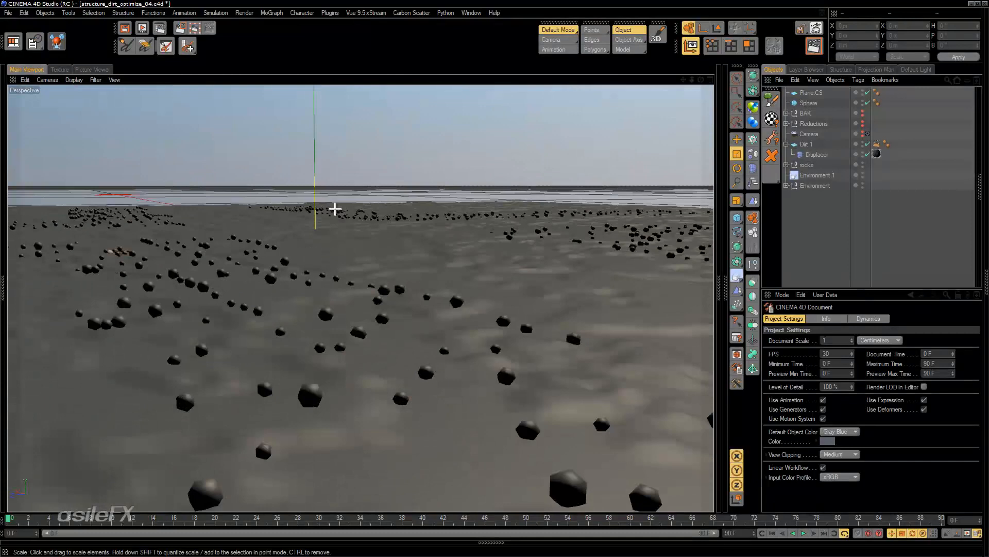
{"action": "key", "text": "ctrl+r"}
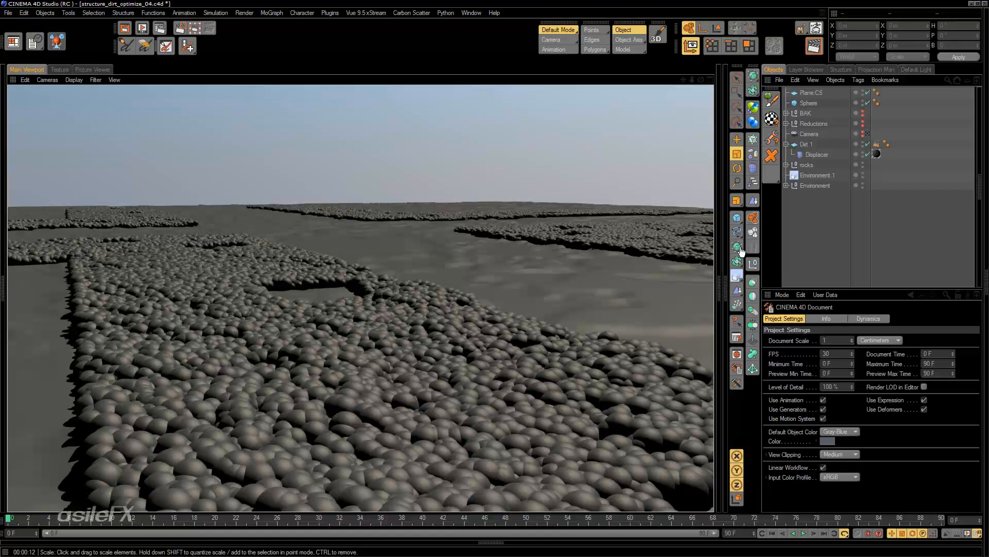
Open the density function of the Plane.CS scatter material for editing.
{"action": "left_click", "coordinate": [824, 217]}
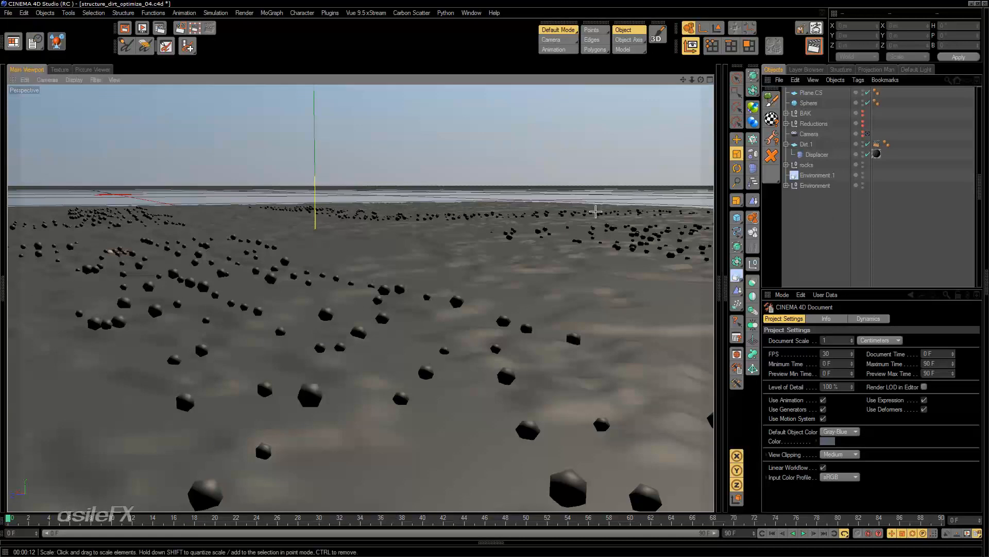
{"action": "left_click_drag", "start_coordinate": [593, 228], "coordinate": [594, 228], "text": "alt"}
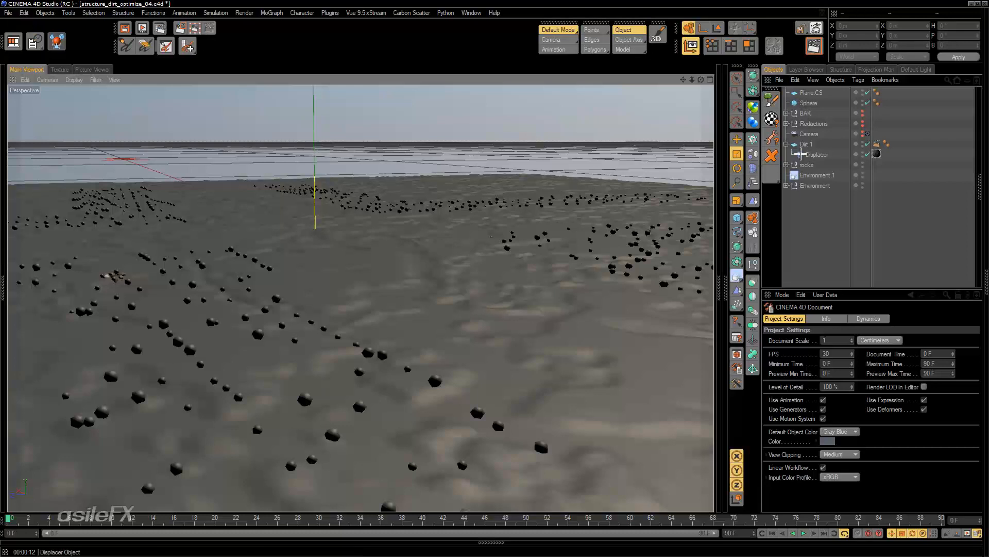
{"action": "left_click", "coordinate": [812, 92]}
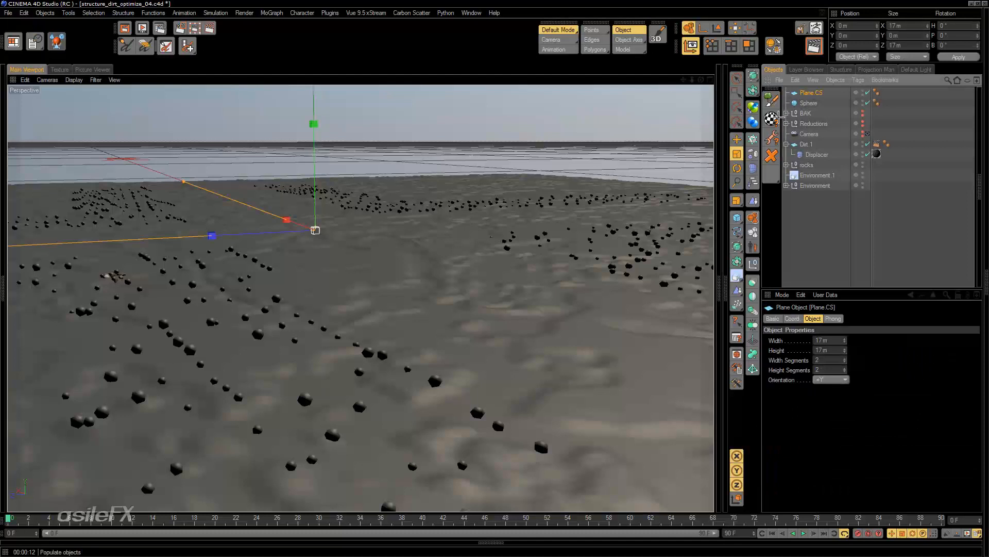
{"action": "left_click", "coordinate": [771, 118]}
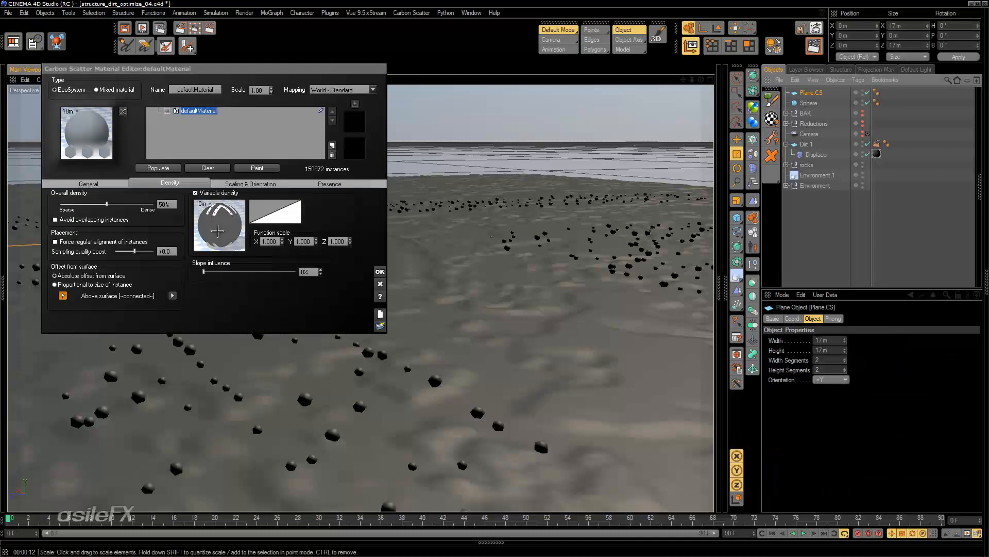
{"action": "right_click", "coordinate": [219, 227]}
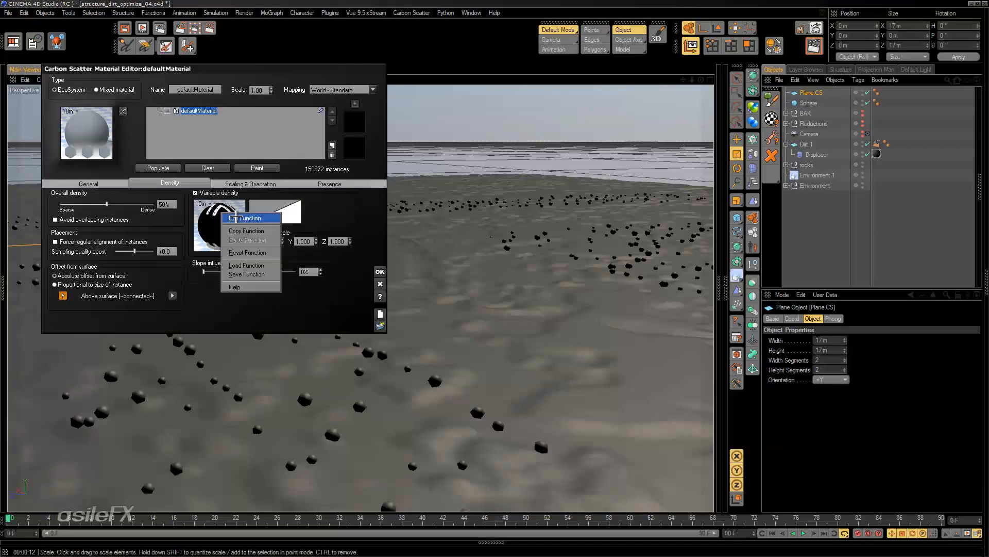
{"action": "left_click", "coordinate": [236, 216]}
Move the Blender node up in the function graph and add an Offset (X+a) filter node below it.
{"action": "middle_click_drag", "start_coordinate": [586, 280], "coordinate": [446, 255]}
{"action": "left_click", "coordinate": [491, 185]}
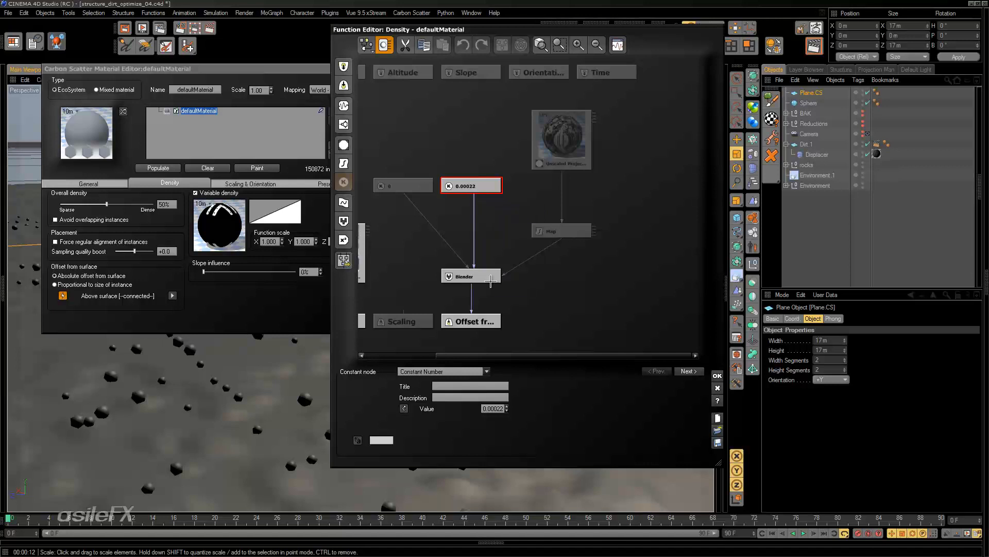
{"action": "left_click", "coordinate": [486, 276]}
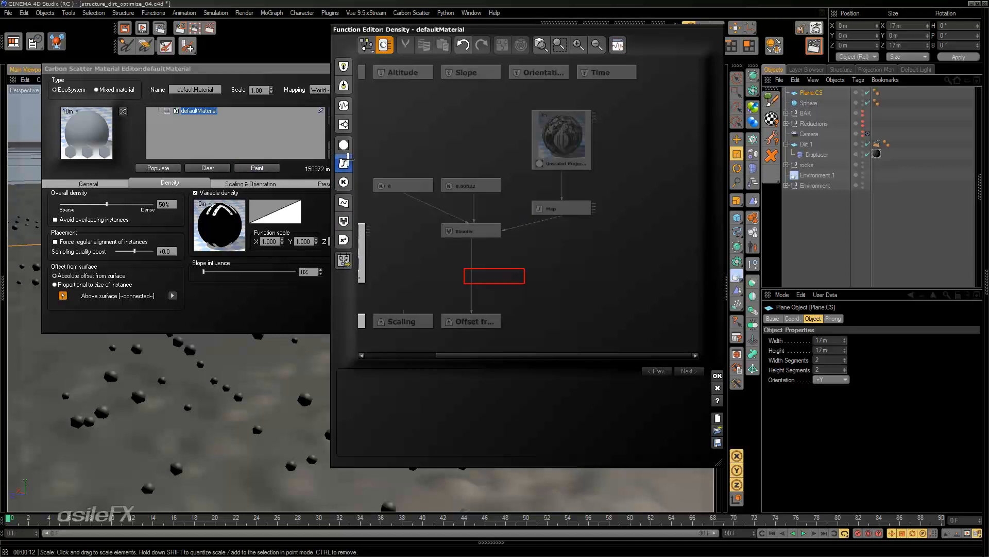
{"action": "left_click", "coordinate": [348, 159]}
{"action": "left_click", "coordinate": [477, 370]}
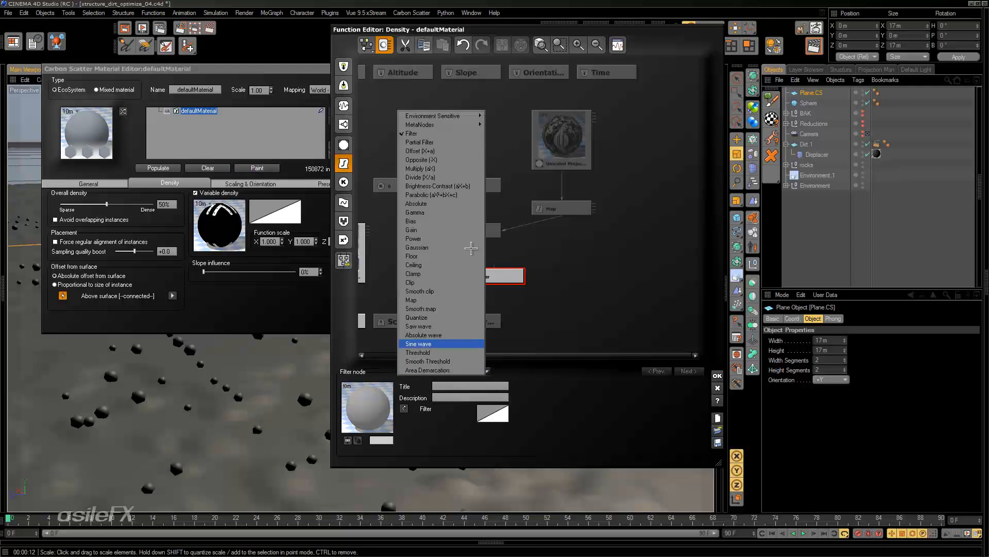
{"action": "left_click", "coordinate": [457, 151]}
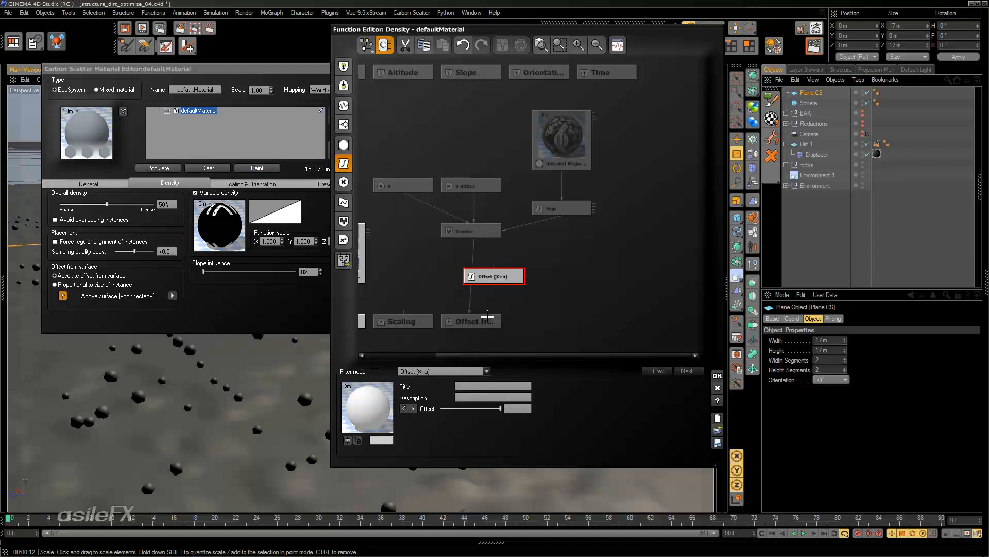
Insert an Offset (X+a) filter between the Blender and the offset-from-surface output, and delete the unconnected Offset (X+a) node.
{"action": "left_click", "coordinate": [489, 321]}
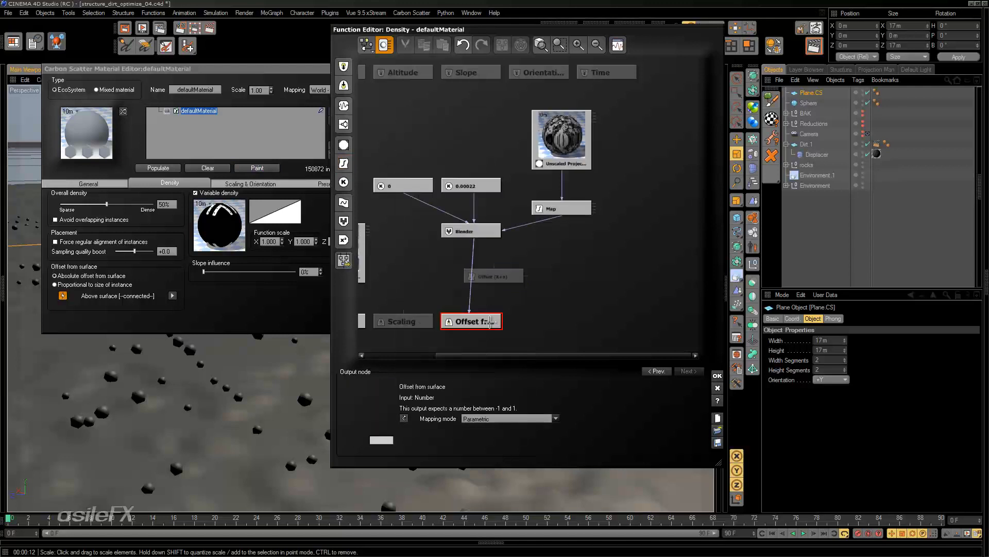
{"action": "left_click", "coordinate": [343, 164]}
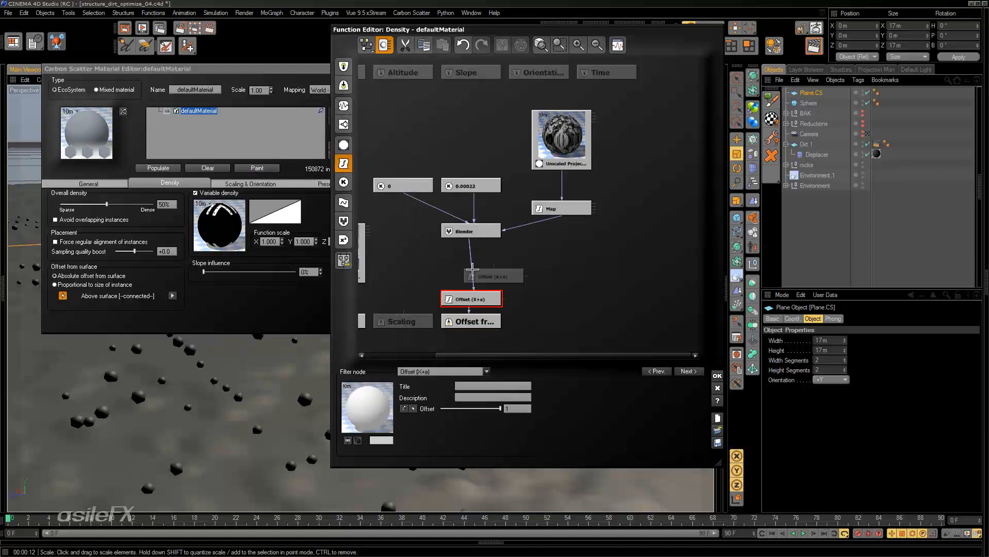
{"action": "left_click_drag", "start_coordinate": [472, 268], "coordinate": [536, 275]}
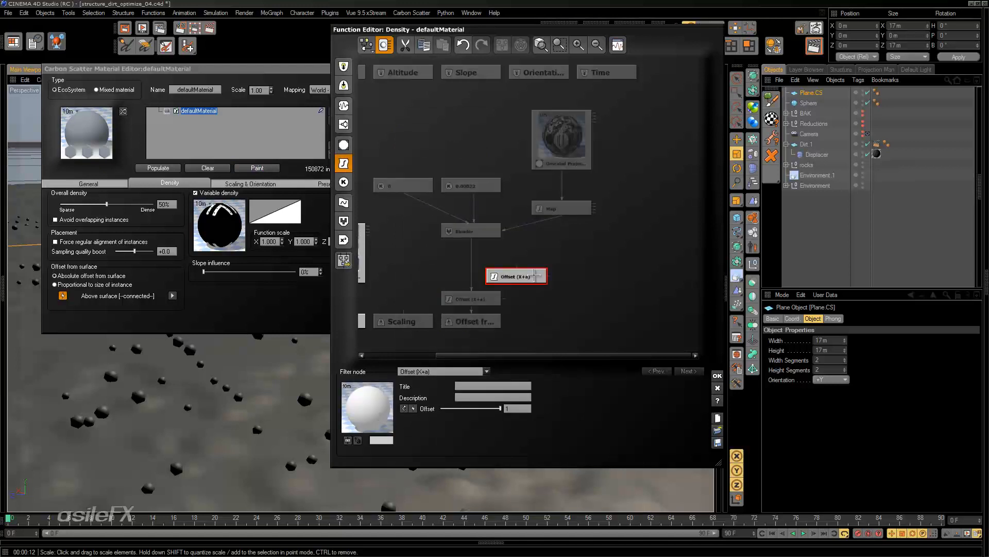
{"action": "key", "text": "Delete"}
Set the connected Offset (X+a) node's offset to -0.0001 and accept the function.
{"action": "left_click", "coordinate": [486, 296]}
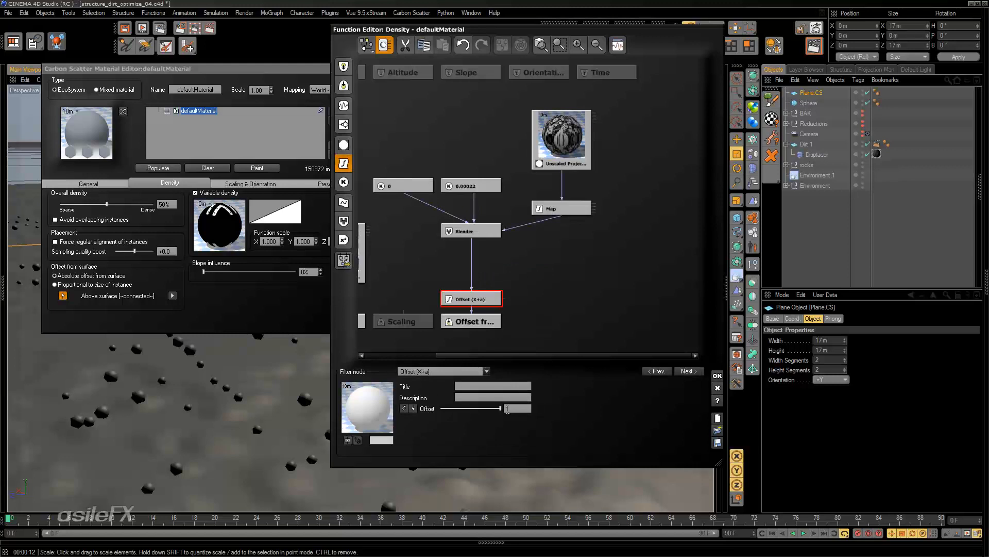
{"action": "left_click", "coordinate": [507, 410]}
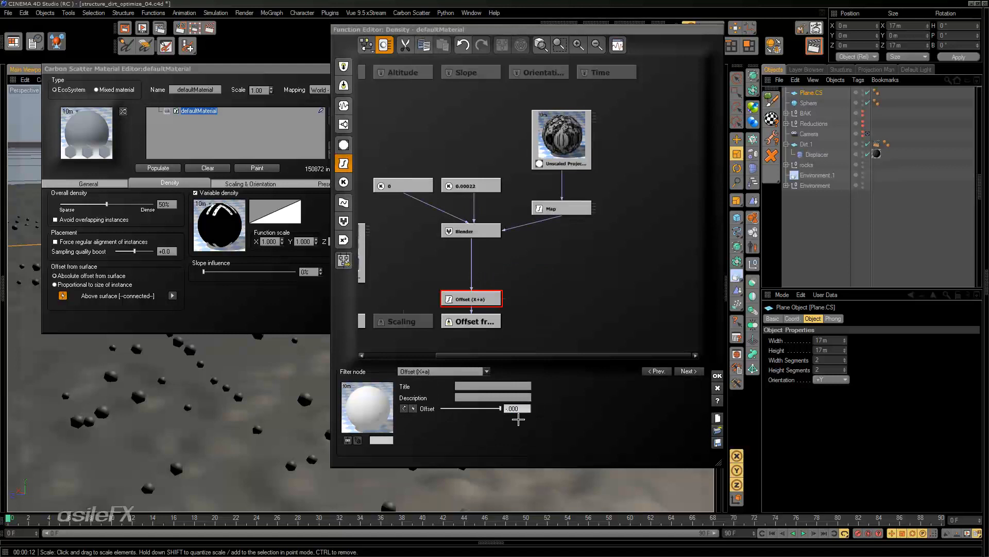
{"action": "type", "text": "-0.0001"}
{"action": "key", "text": "Return"}
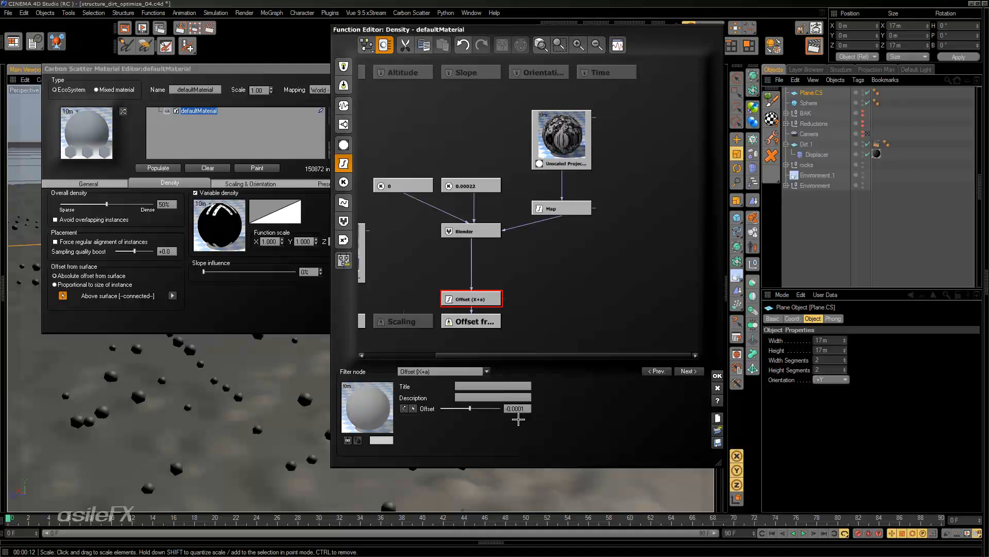
{"action": "left_click", "coordinate": [717, 376]}
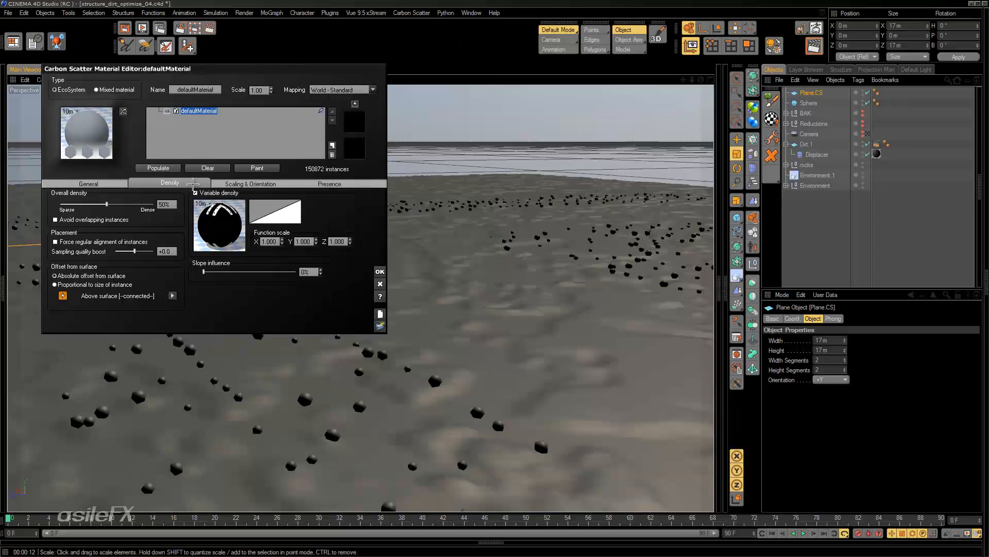
Repopulate the scatter material, examine how the spheres sit in the ground, and accept the material.
{"action": "left_click", "coordinate": [155, 168]}
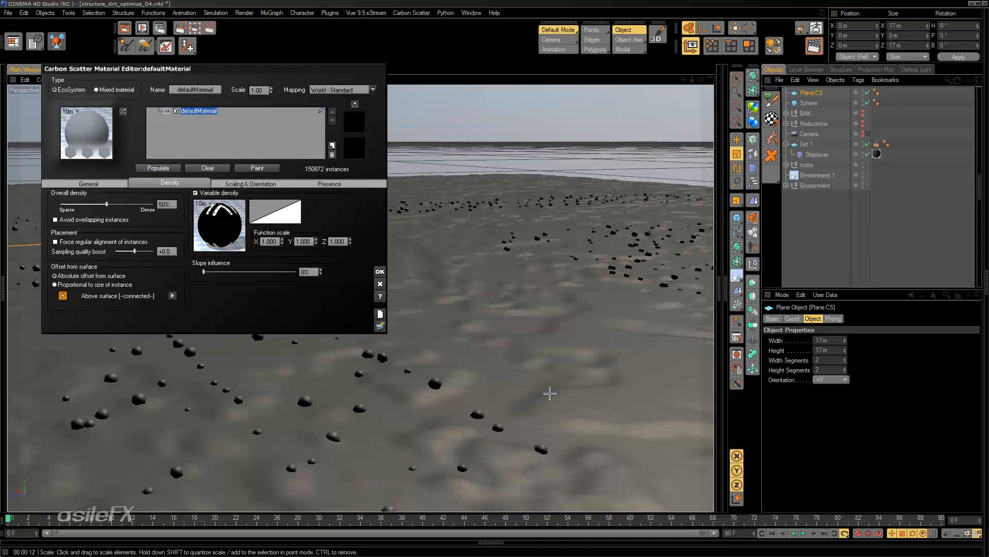
{"action": "middle_click_drag", "start_coordinate": [498, 373], "coordinate": [499, 298], "text": "alt"}
{"action": "left_click", "coordinate": [380, 271]}
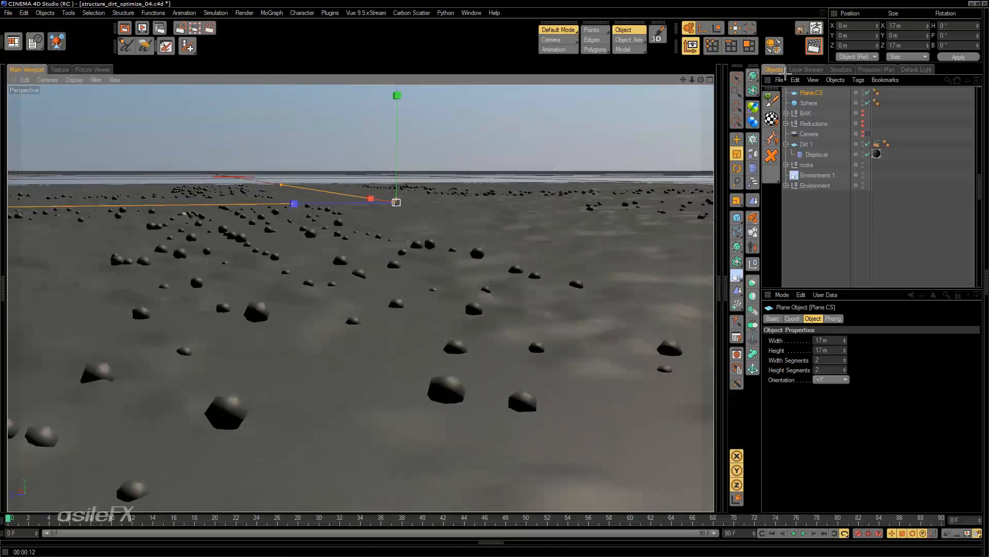
Lower the overall density of the Plane.CS scatter material to 35% and repopulate it.
{"action": "left_click", "coordinate": [771, 118]}
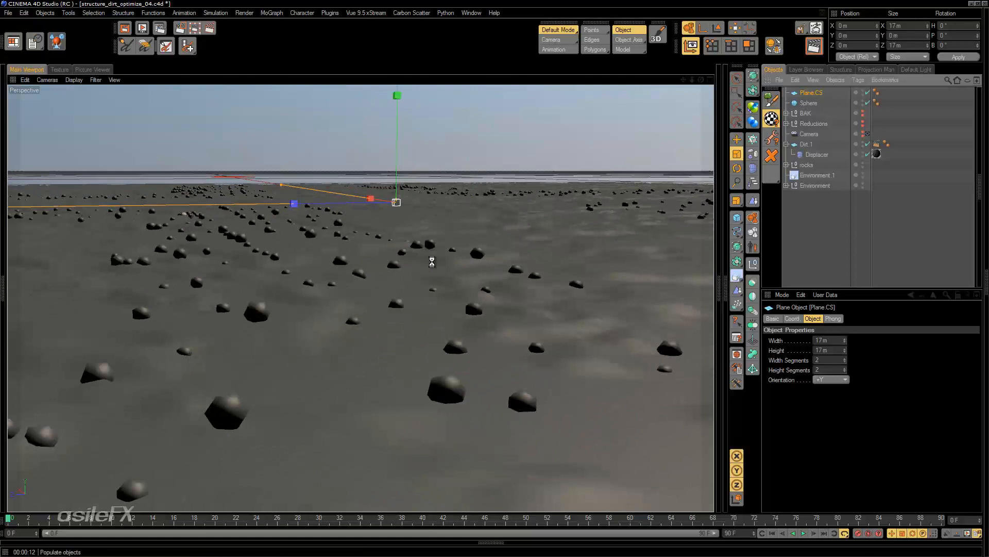
{"action": "left_click_drag", "start_coordinate": [106, 204], "coordinate": [93, 204]}
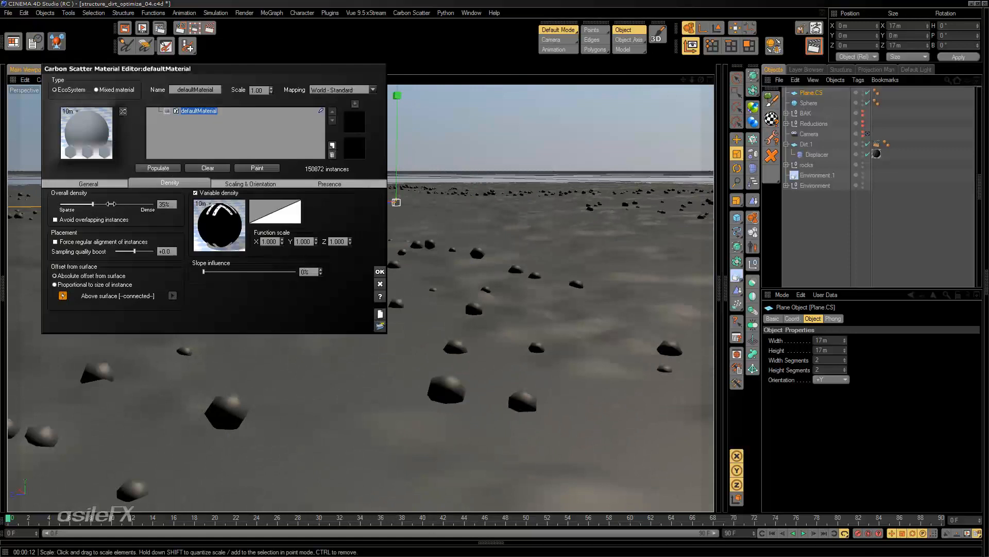
{"action": "left_click", "coordinate": [166, 169]}
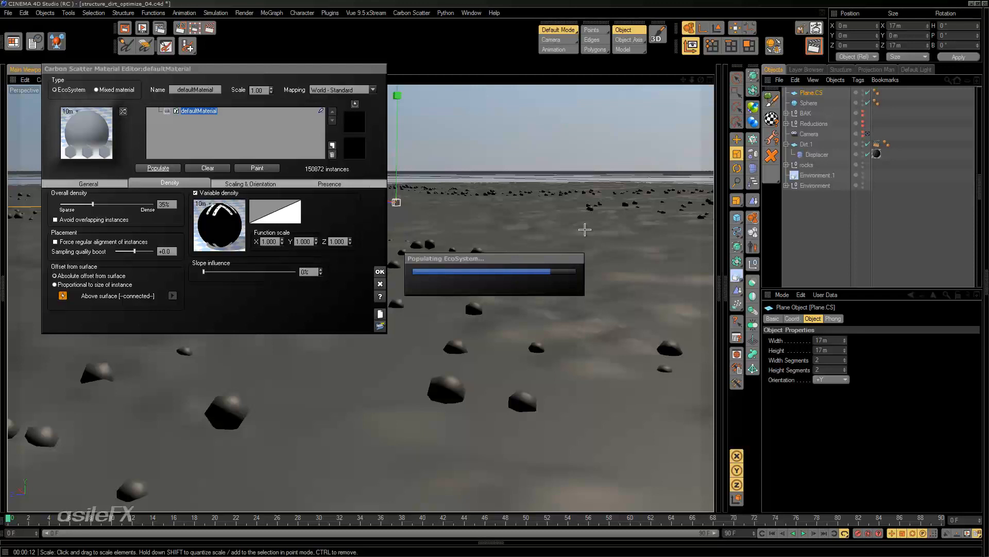
{"action": "left_click", "coordinate": [380, 271]}
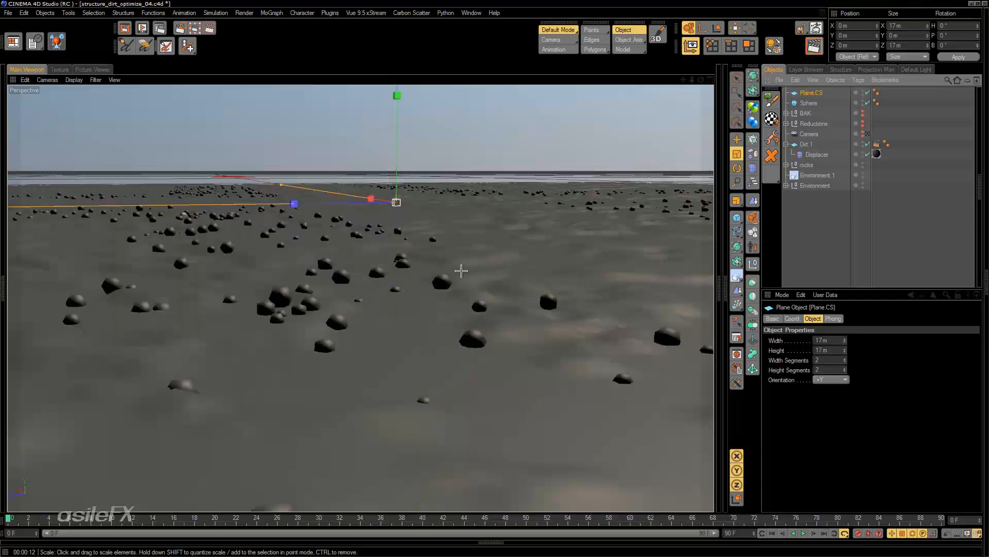
Render the active view from a low angle and again from a wider, higher angle to check the scattered spheres.
{"action": "middle_click_drag", "start_coordinate": [509, 254], "coordinate": [501, 229], "text": "alt"}
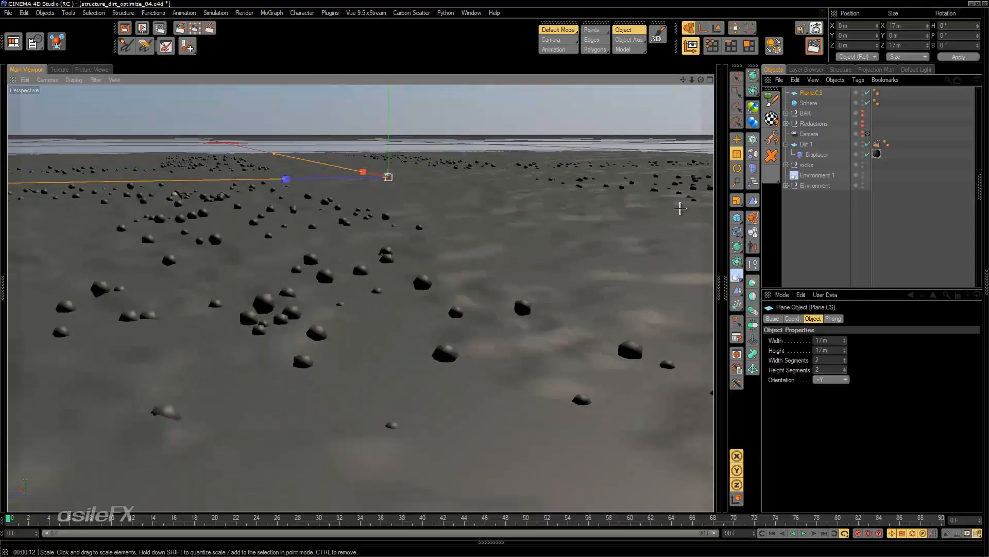
{"action": "left_click", "coordinate": [809, 48]}
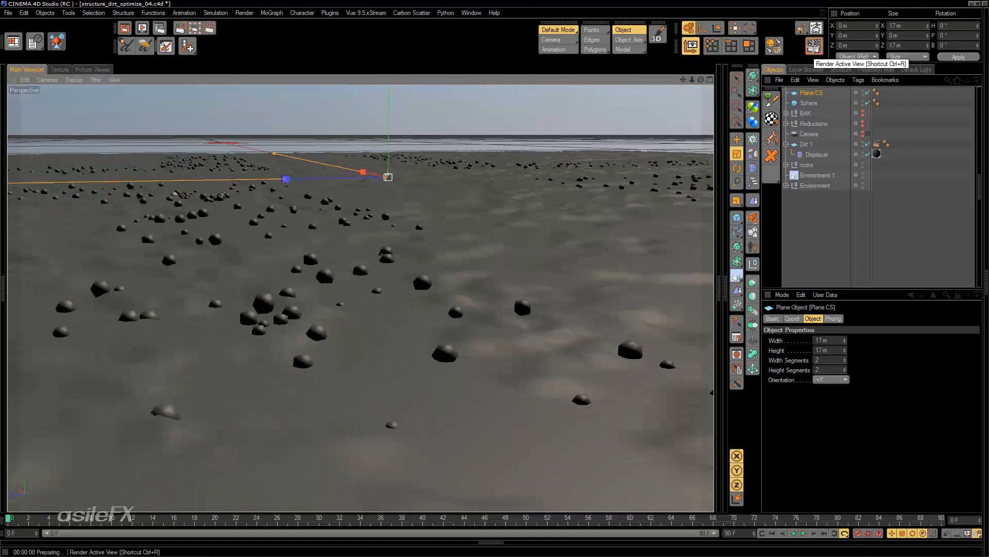
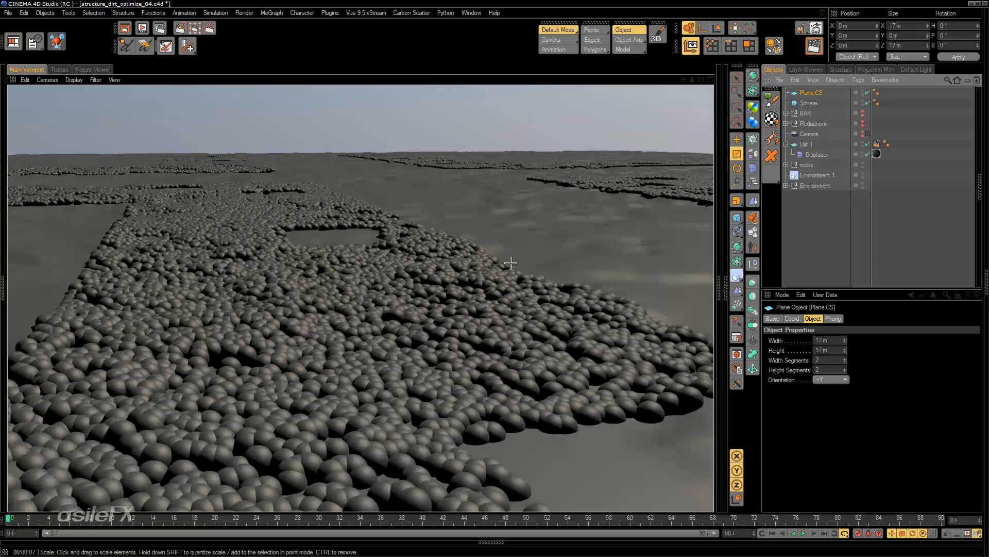
{"action": "left_click_drag", "start_coordinate": [694, 80], "coordinate": [640, 92]}
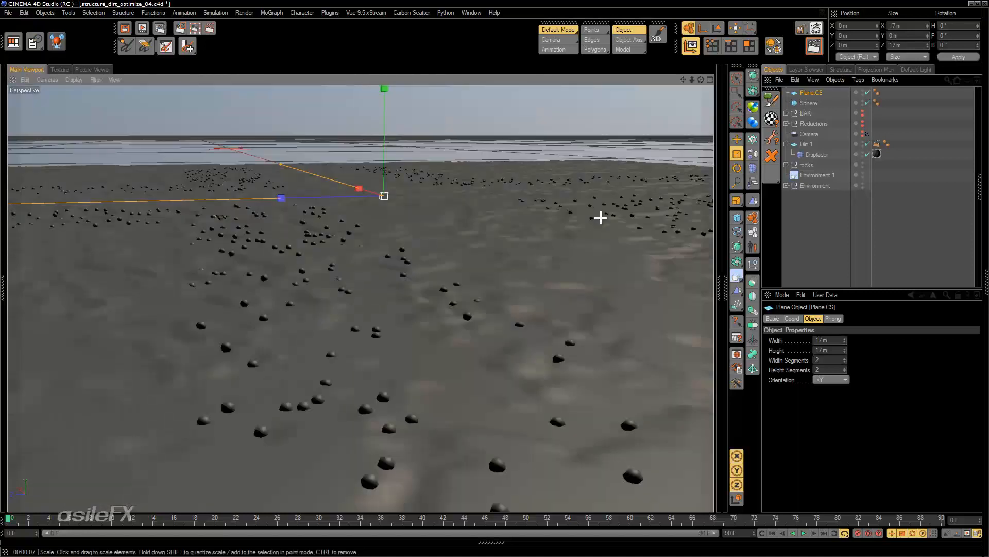
{"action": "mouse_move", "coordinate": [558, 254]}
{"action": "left_mouse_down", "text": "alt"}
{"action": "mouse_move", "coordinate": [554, 286]}
{"action": "mouse_move", "coordinate": [512, 218]}
{"action": "mouse_move", "coordinate": [565, 251]}
{"action": "mouse_move", "coordinate": [565, 263]}
{"action": "left_mouse_up", "text": "alt"}
{"action": "scroll", "coordinate": [555, 287], "scroll_direction": "down", "scroll_amount": 3}
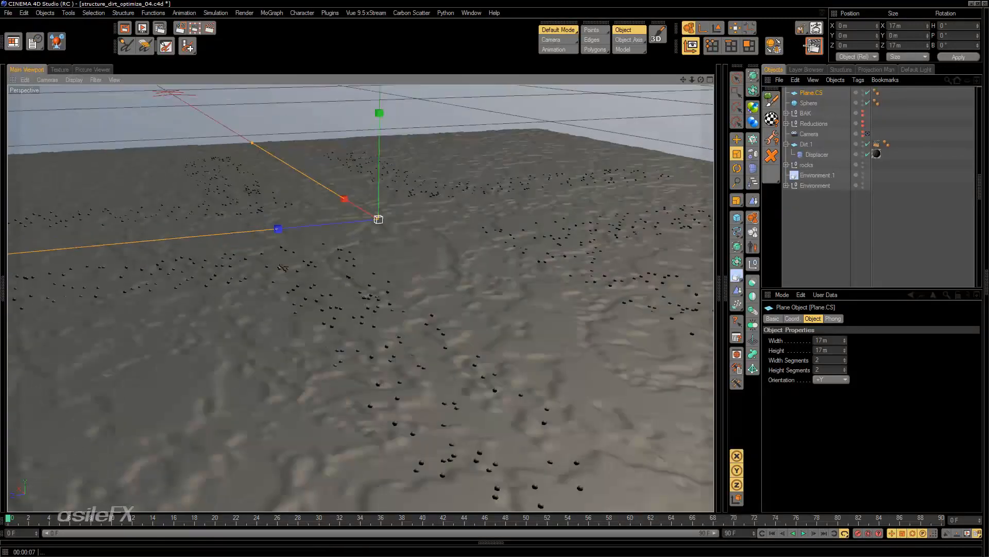
{"action": "left_click", "coordinate": [813, 45]}
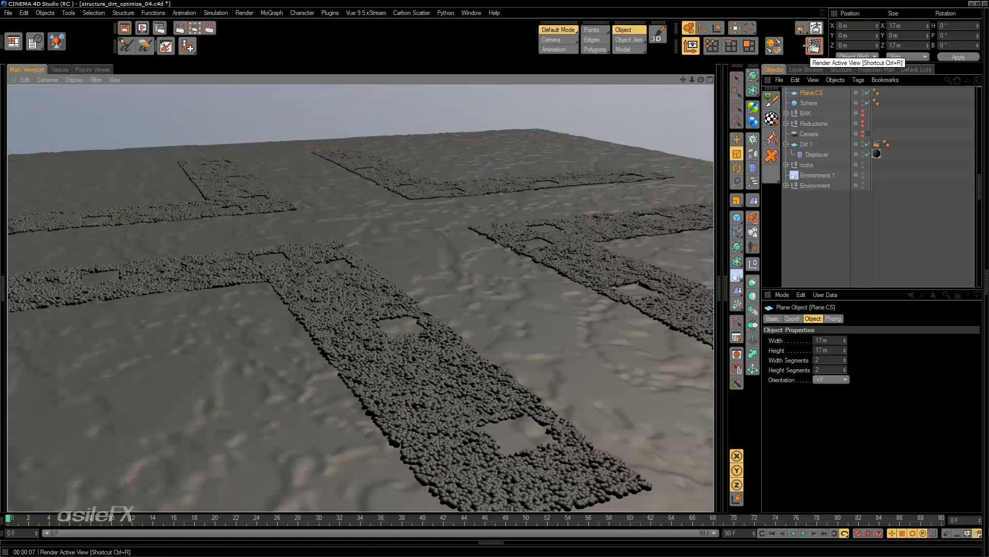
Review the Presence and General settings of the Plane.CS scatter material.
{"action": "left_click", "coordinate": [814, 94]}
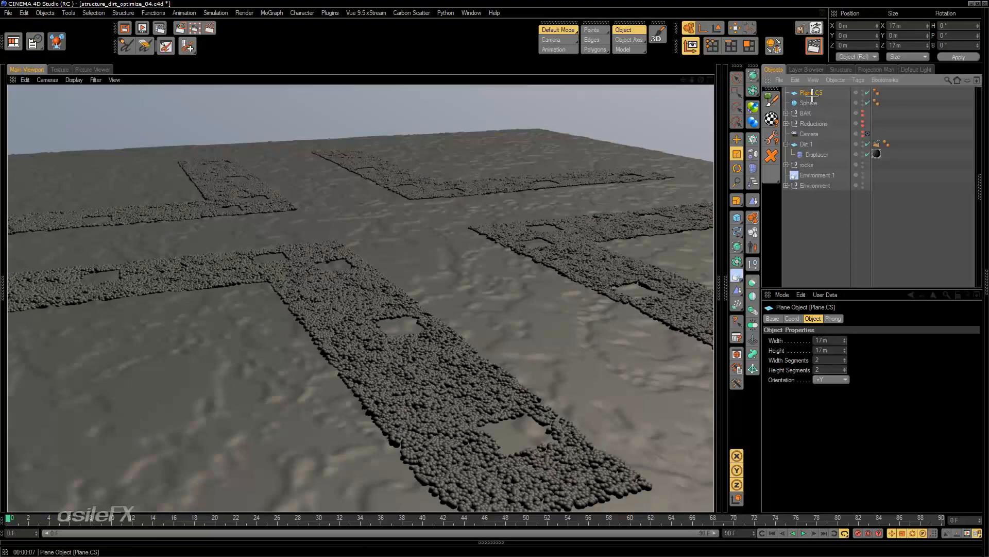
{"action": "left_click", "coordinate": [772, 119]}
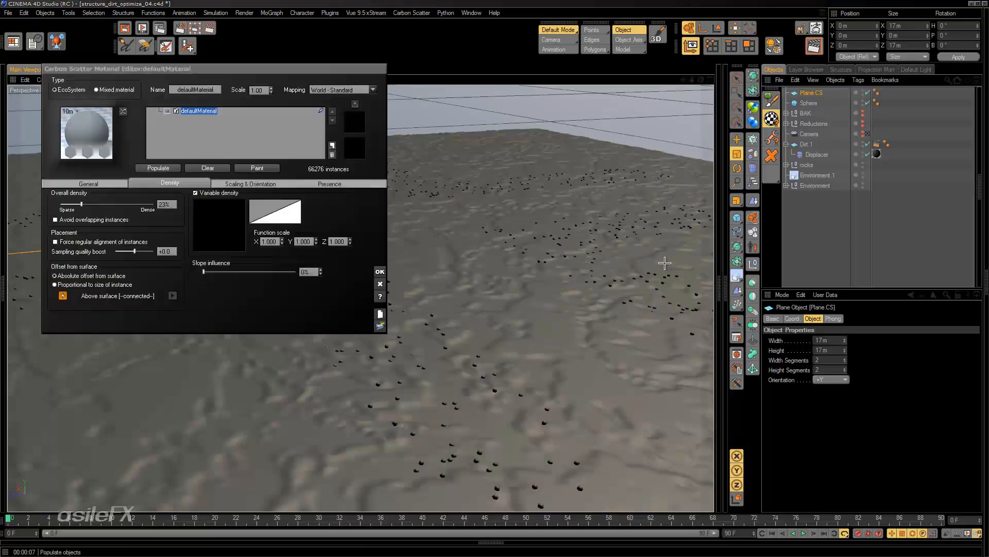
{"action": "left_click", "coordinate": [330, 183]}
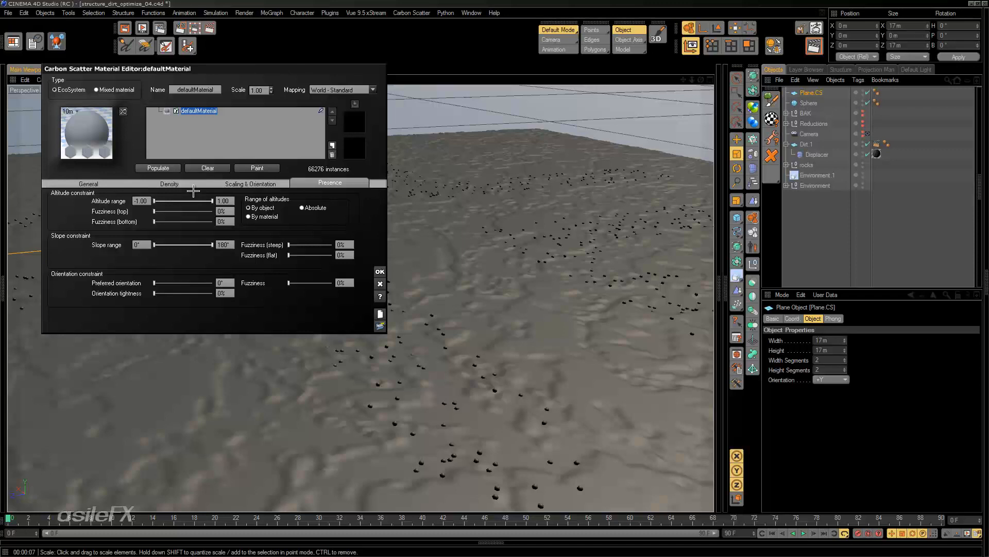
{"action": "left_click", "coordinate": [115, 183]}
{"action": "left_click_drag", "start_coordinate": [228, 69], "coordinate": [661, 149]}
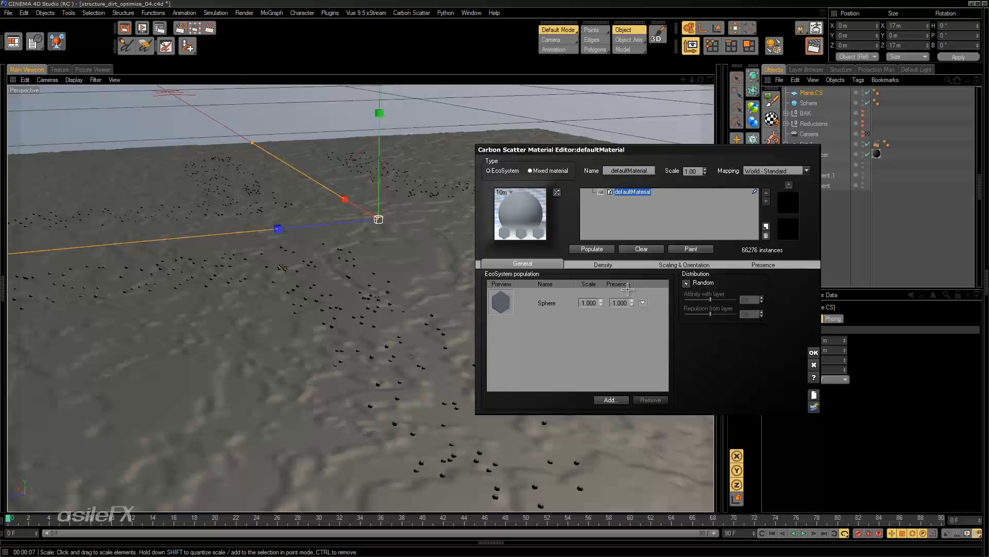
Open the scatter material's variable density function in the function editor.
{"action": "left_click", "coordinate": [617, 264]}
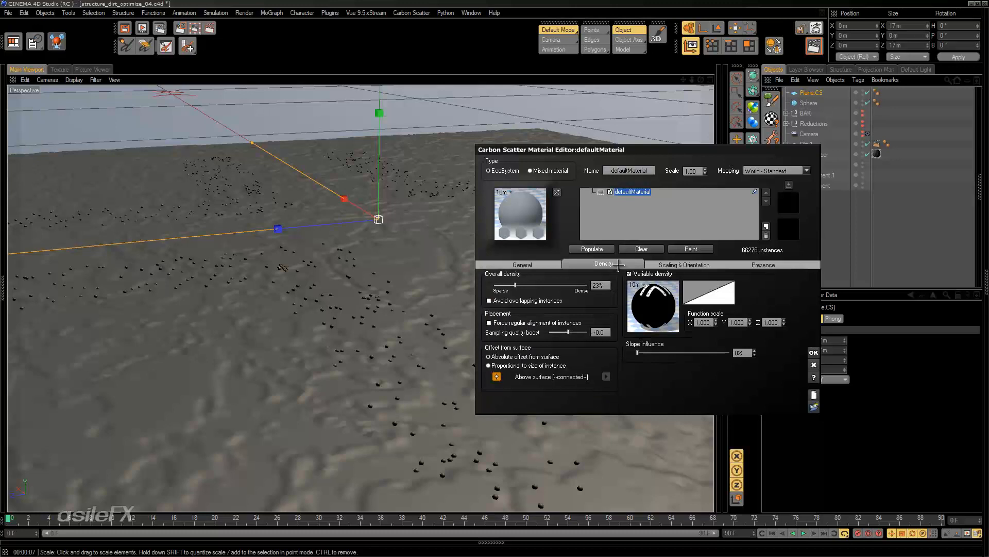
{"action": "right_click", "coordinate": [667, 298]}
{"action": "left_click", "coordinate": [701, 309]}
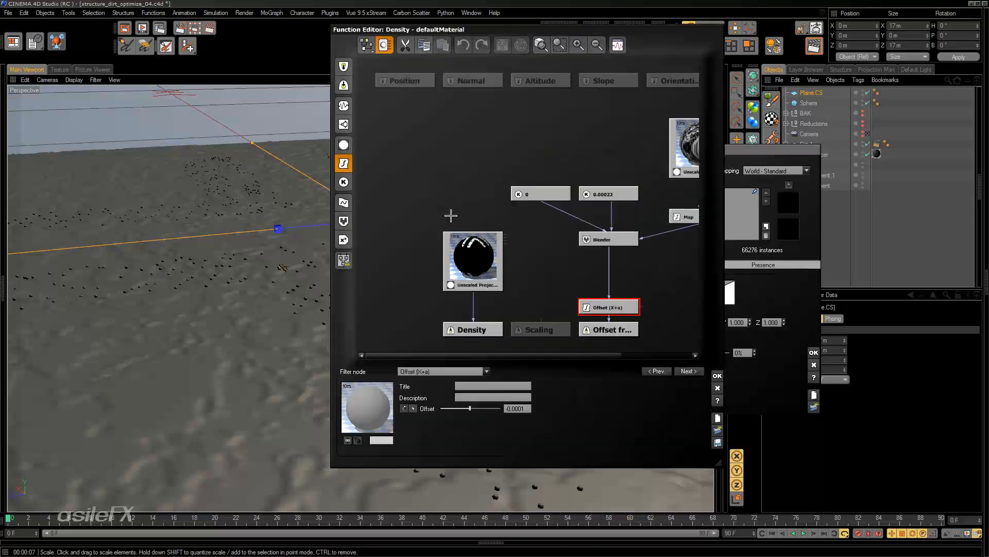
Move the Offset (X+a) filter node up so it sits directly beneath the Blender node.
{"action": "middle_click_drag", "start_coordinate": [517, 258], "coordinate": [538, 246]}
{"action": "left_click_drag", "start_coordinate": [605, 305], "coordinate": [604, 238]}
{"action": "left_click", "coordinate": [407, 135]}
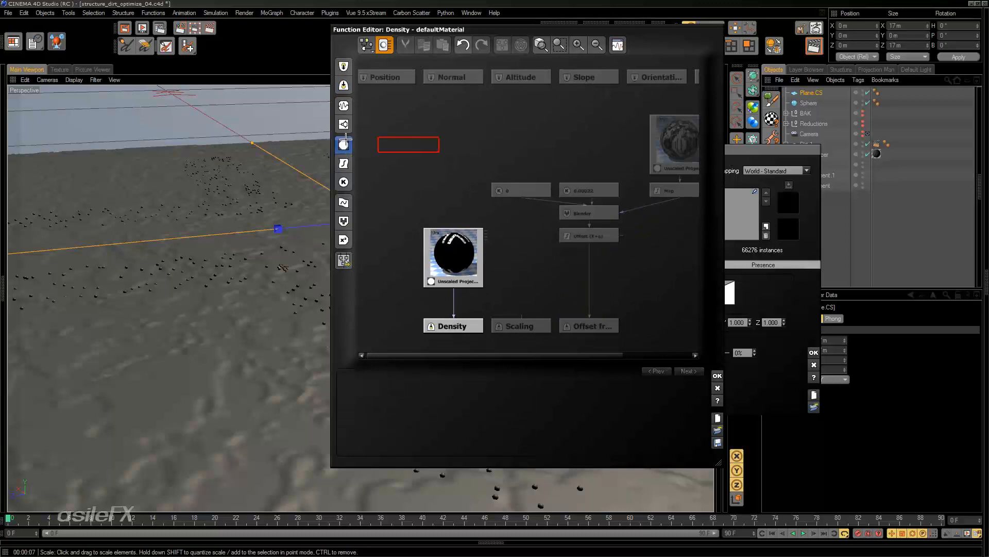
Duplicate the texture map node feeding Density and load the dirt_slope image into the copy.
{"action": "left_click", "coordinate": [431, 241]}
{"action": "key", "text": "ctrl+c"}
{"action": "left_click", "coordinate": [431, 139]}
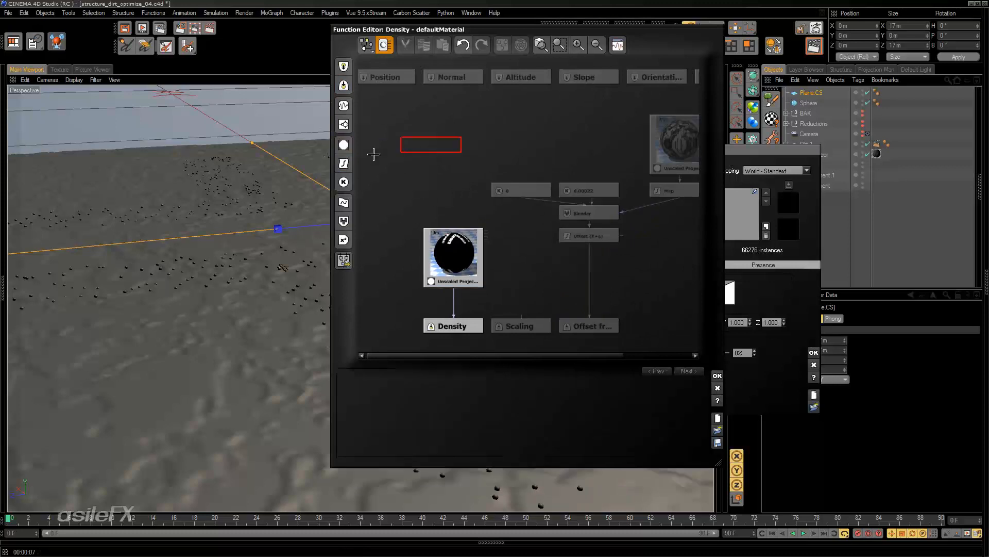
{"action": "key", "text": "ctrl+v"}
{"action": "left_click", "coordinate": [453, 460]}
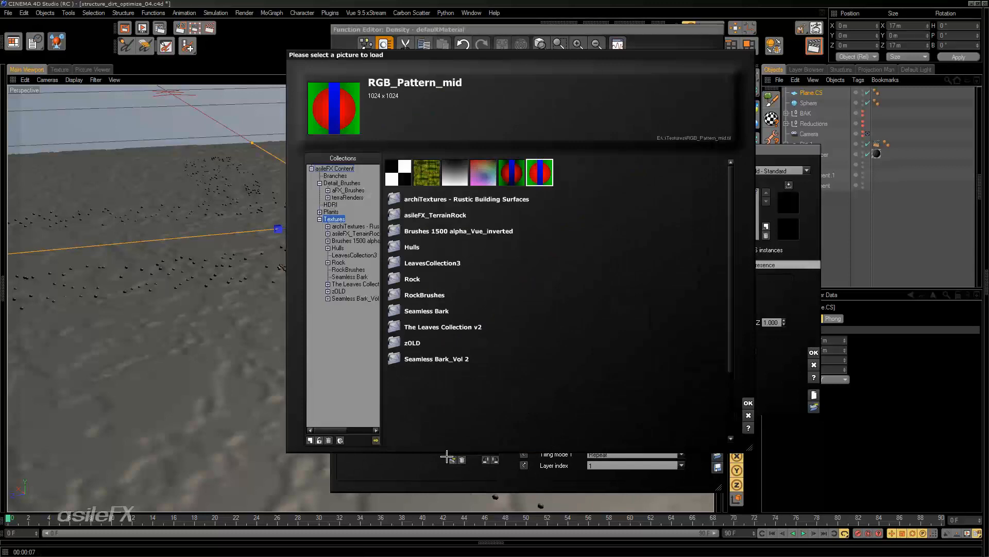
{"action": "left_click", "coordinate": [376, 441]}
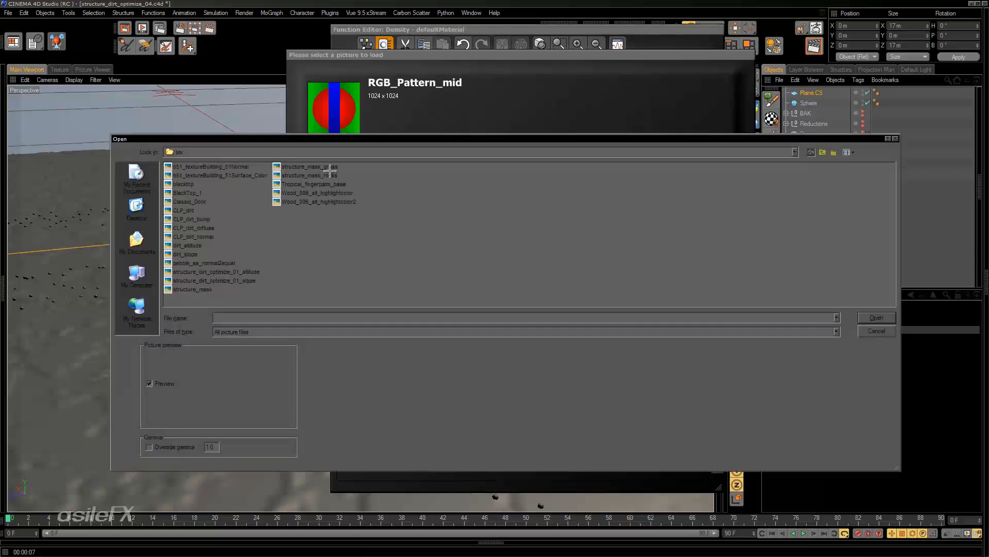
{"action": "left_click", "coordinate": [185, 254]}
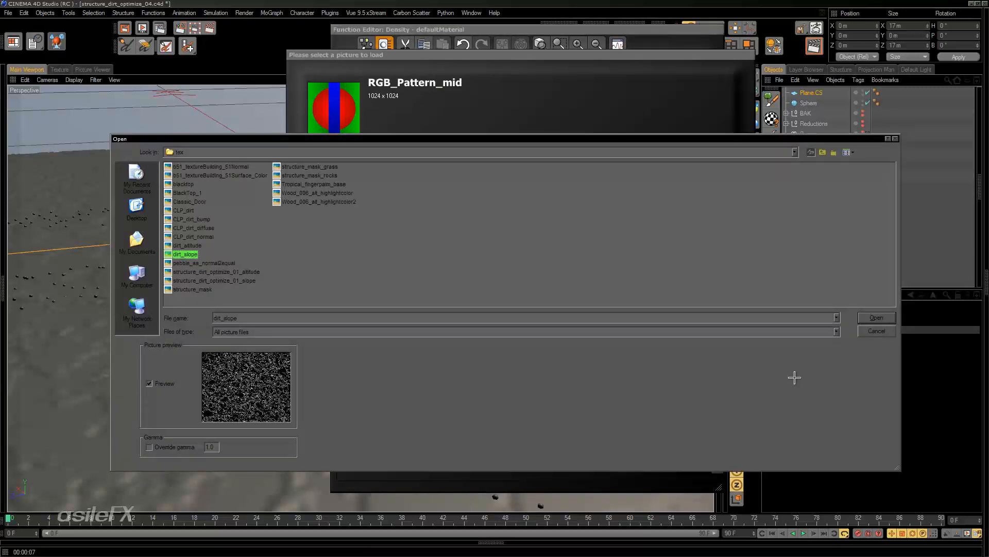
{"action": "left_click", "coordinate": [877, 317]}
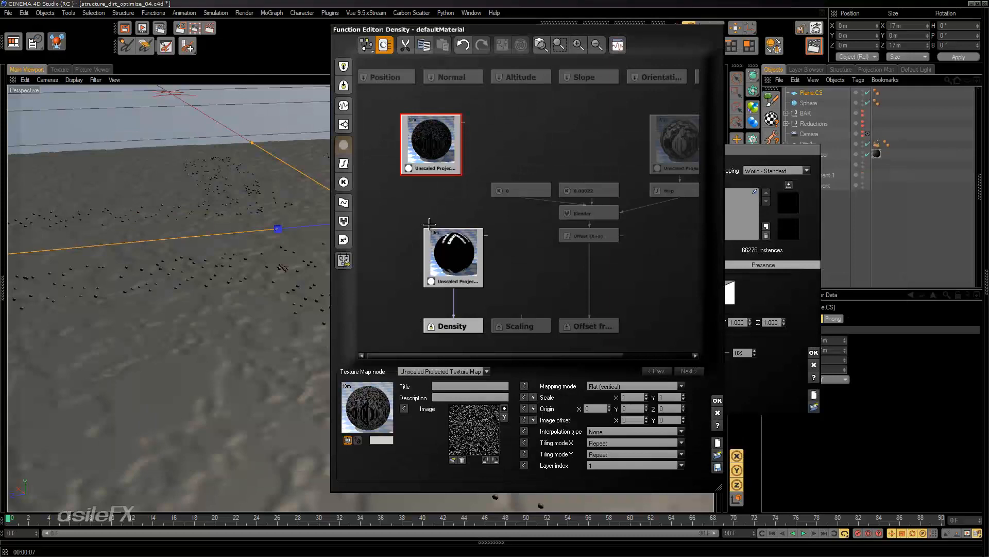
Arrange the dirt_slope and cross-shaped mask texture map nodes side by side, well above the Density output.
{"action": "left_click_drag", "start_coordinate": [415, 137], "coordinate": [373, 228]}
{"action": "left_click_drag", "start_coordinate": [445, 267], "coordinate": [444, 174]}
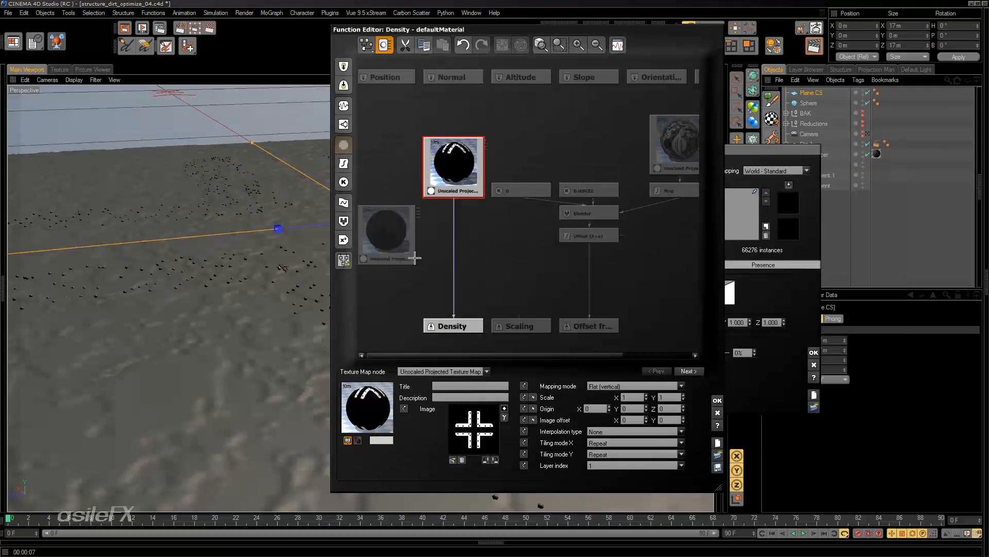
{"action": "left_click_drag", "start_coordinate": [402, 245], "coordinate": [404, 177]}
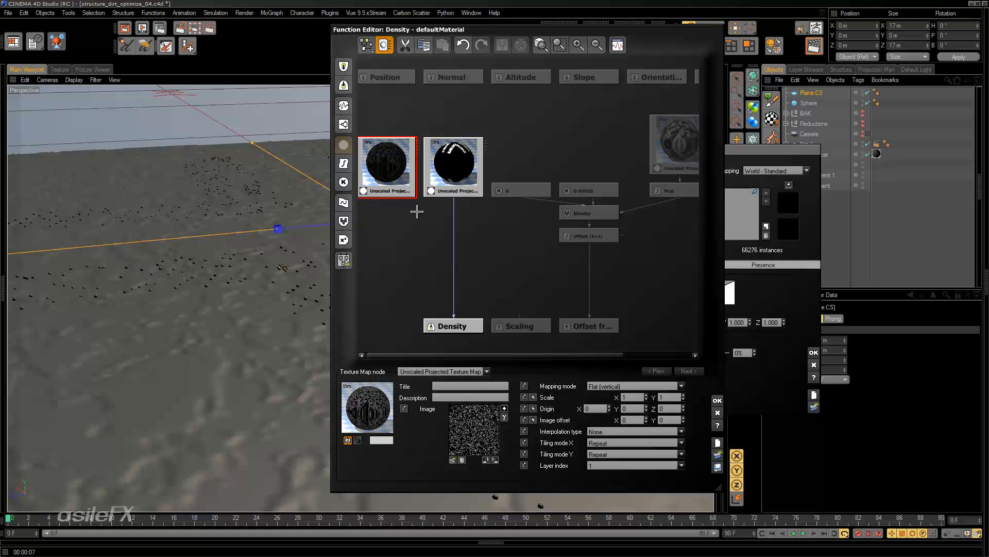
Add a Constant Number node with the value -1 beside the dirt_slope texture map node.
{"action": "middle_click_drag", "start_coordinate": [518, 217], "coordinate": [537, 206]}
{"action": "left_click", "coordinate": [418, 153]}
{"action": "left_click", "coordinate": [344, 181]}
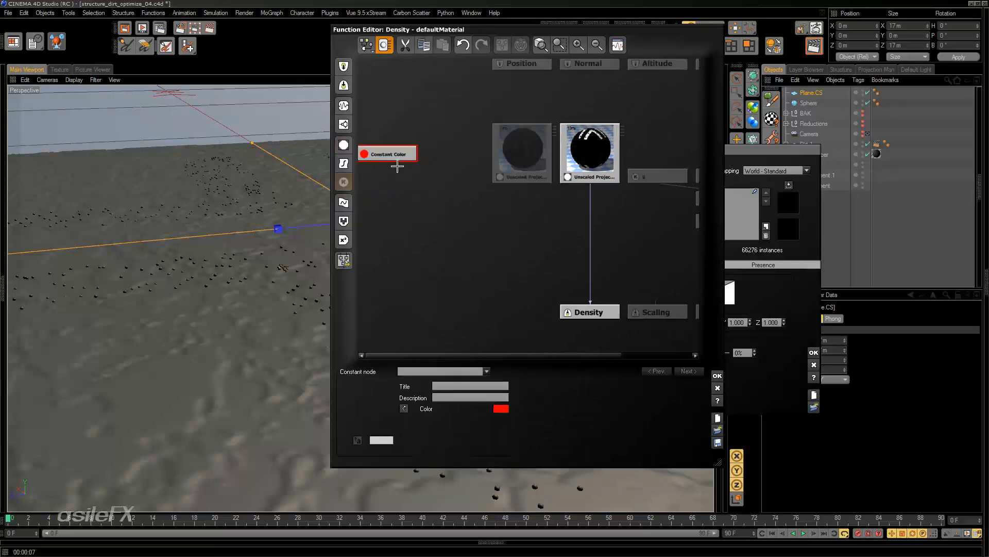
{"action": "left_click_drag", "start_coordinate": [397, 160], "coordinate": [463, 173]}
{"action": "left_click", "coordinate": [439, 369]}
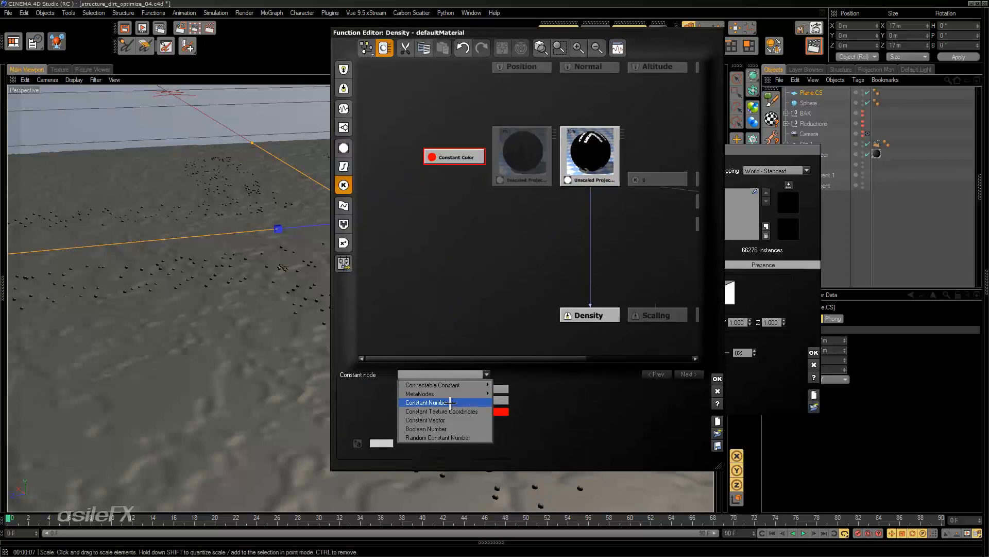
{"action": "left_click", "coordinate": [451, 408]}
{"action": "middle_click_drag", "start_coordinate": [521, 201], "coordinate": [474, 226]}
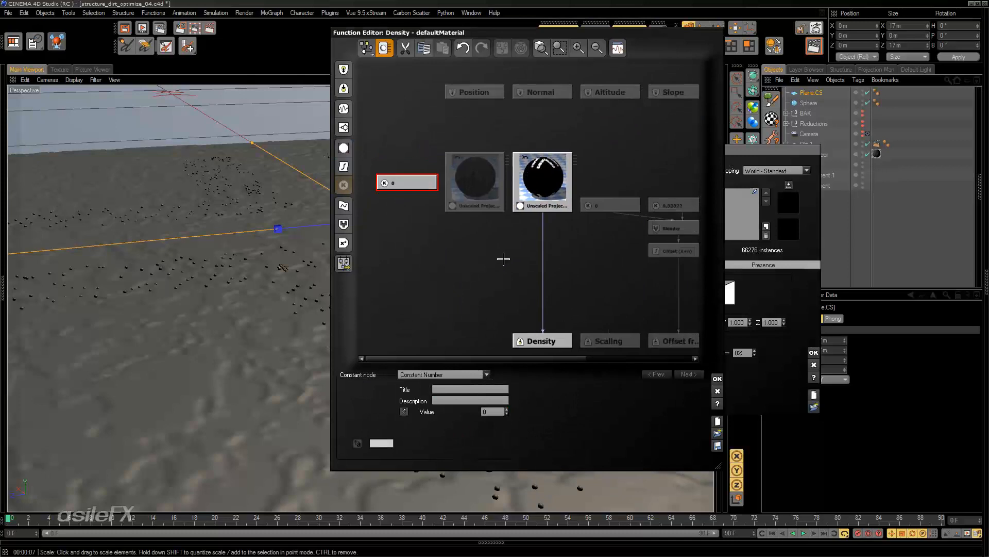
{"action": "double_click", "coordinate": [484, 410]}
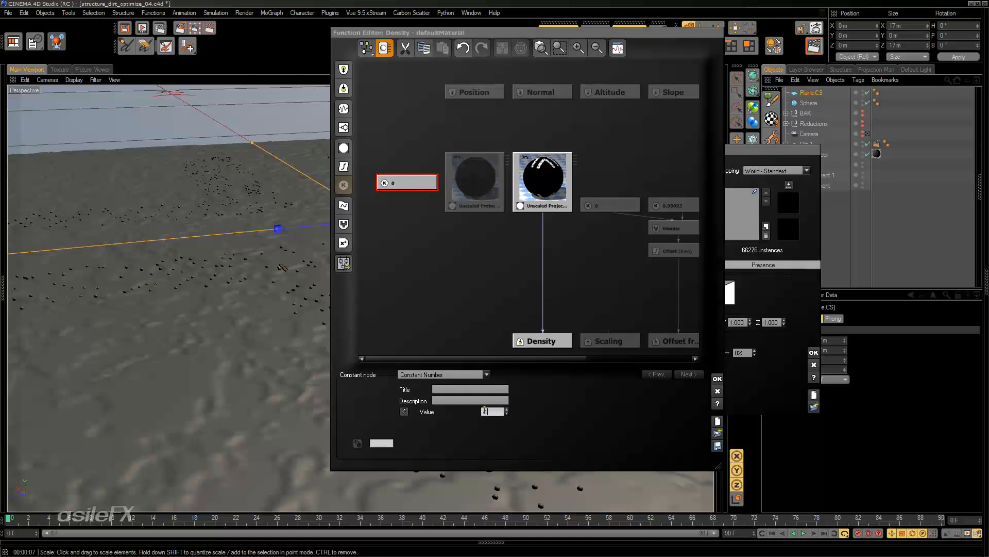
{"action": "type", "text": "-1"}
{"action": "left_click", "coordinate": [501, 325]}
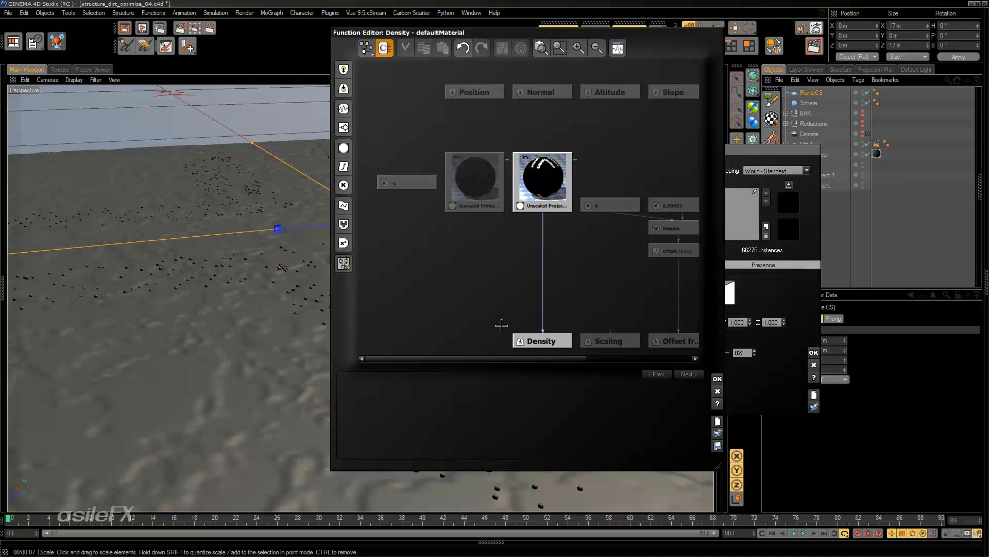
{"action": "left_click", "coordinate": [416, 186]}
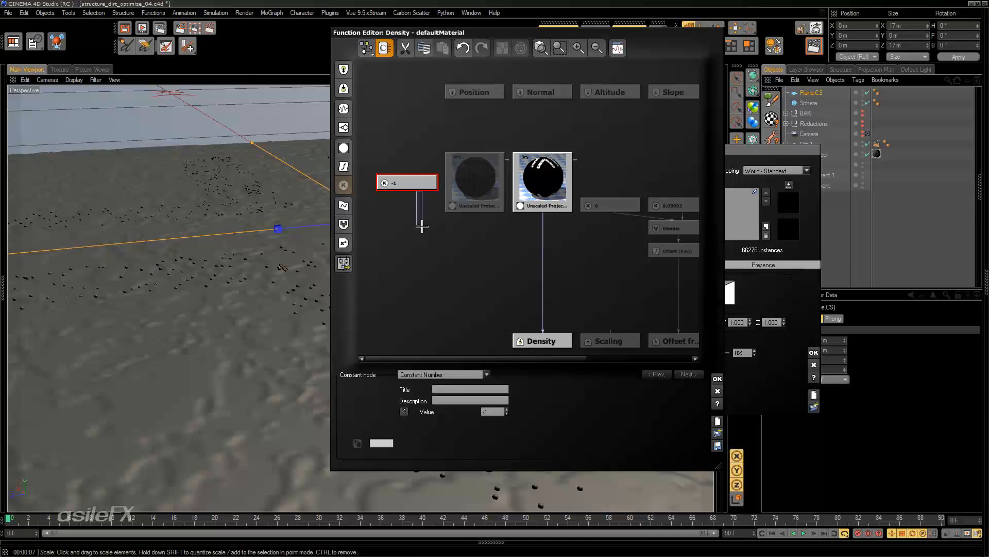
{"action": "left_click", "coordinate": [469, 226]}
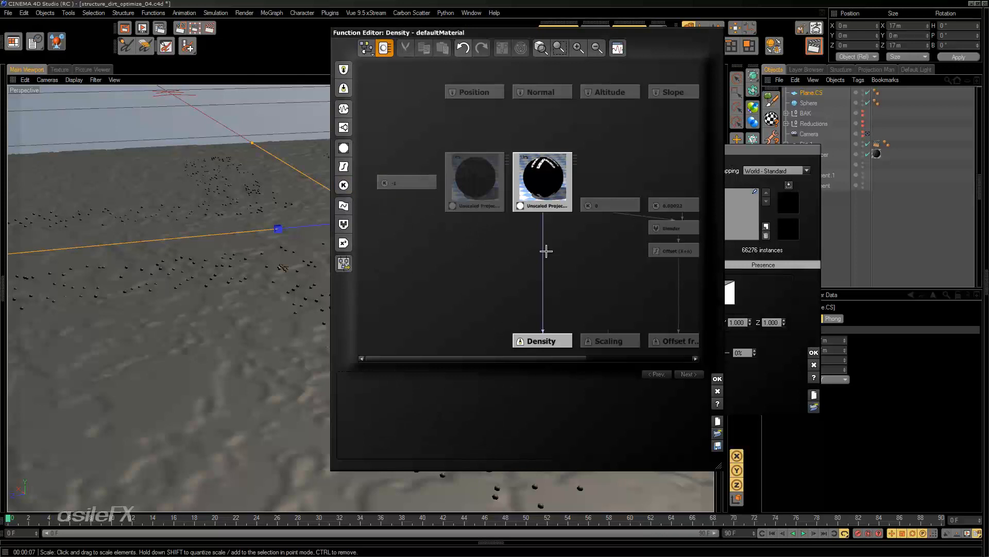
{"action": "left_click", "coordinate": [545, 251]}
{"action": "mouse_move", "coordinate": [577, 32]}
{"action": "left_mouse_down"}
{"action": "mouse_move", "coordinate": [560, 32]}
{"action": "mouse_move", "coordinate": [570, 32]}
{"action": "left_mouse_up"}
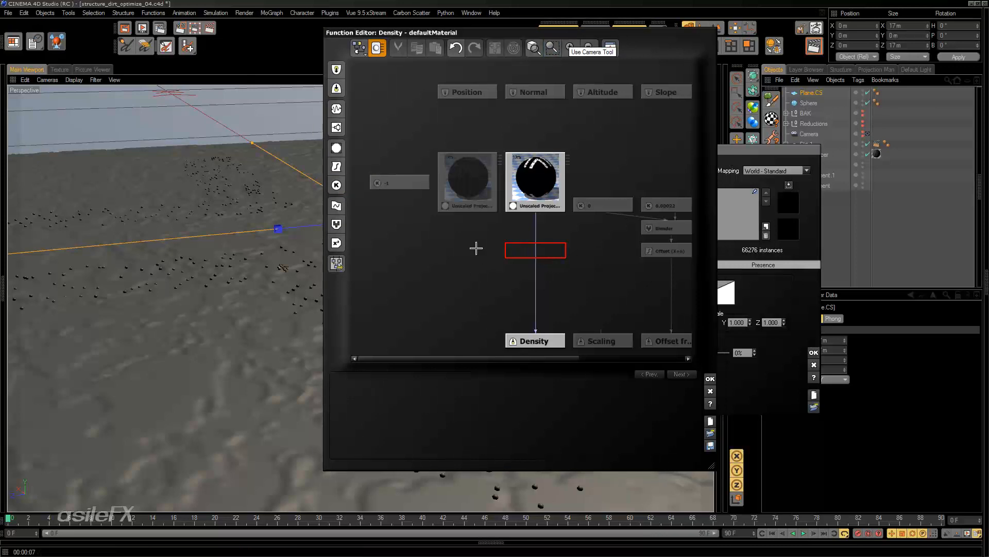
{"action": "left_click", "coordinate": [472, 255]}
{"action": "left_click", "coordinate": [546, 186]}
Add a Blender combiner node below the dirt_slope texture map and shift both texture map nodes up to make room.
{"action": "left_click_drag", "start_coordinate": [469, 191], "coordinate": [469, 261]}
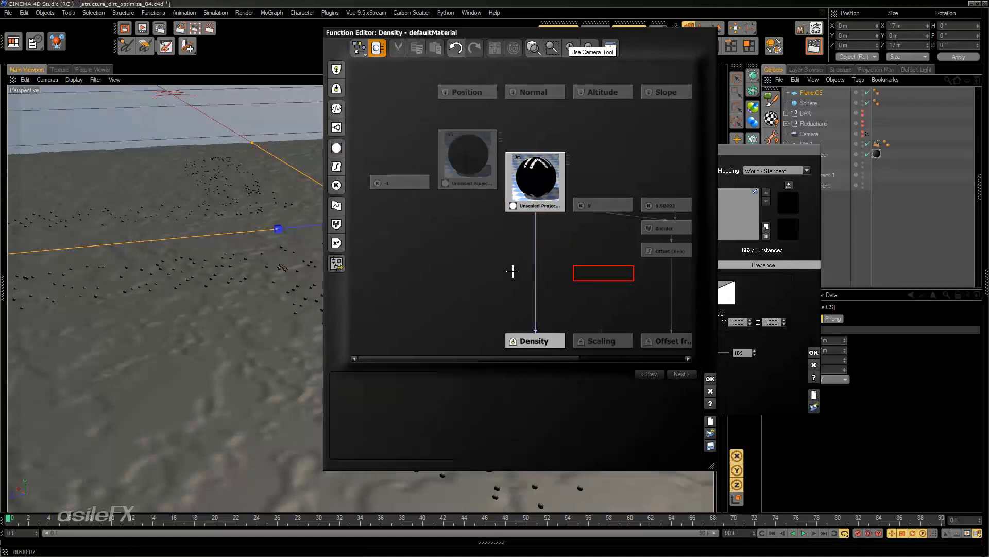
{"action": "mouse_move", "coordinate": [430, 270]}
{"action": "left_mouse_down"}
{"action": "mouse_move", "coordinate": [437, 289]}
{"action": "mouse_move", "coordinate": [460, 250]}
{"action": "mouse_move", "coordinate": [444, 267]}
{"action": "left_mouse_up"}
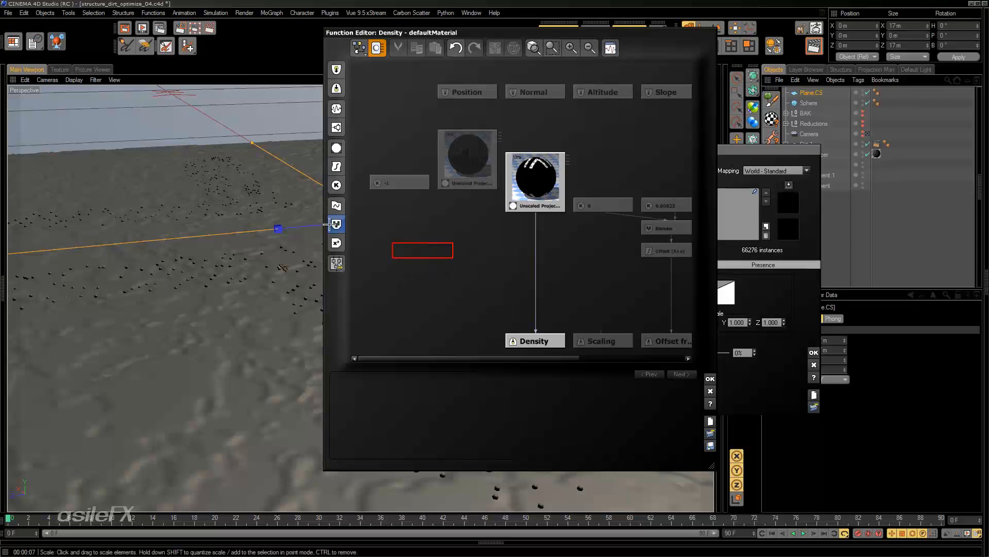
{"action": "left_click", "coordinate": [337, 224]}
{"action": "left_click_drag", "start_coordinate": [448, 251], "coordinate": [489, 228]}
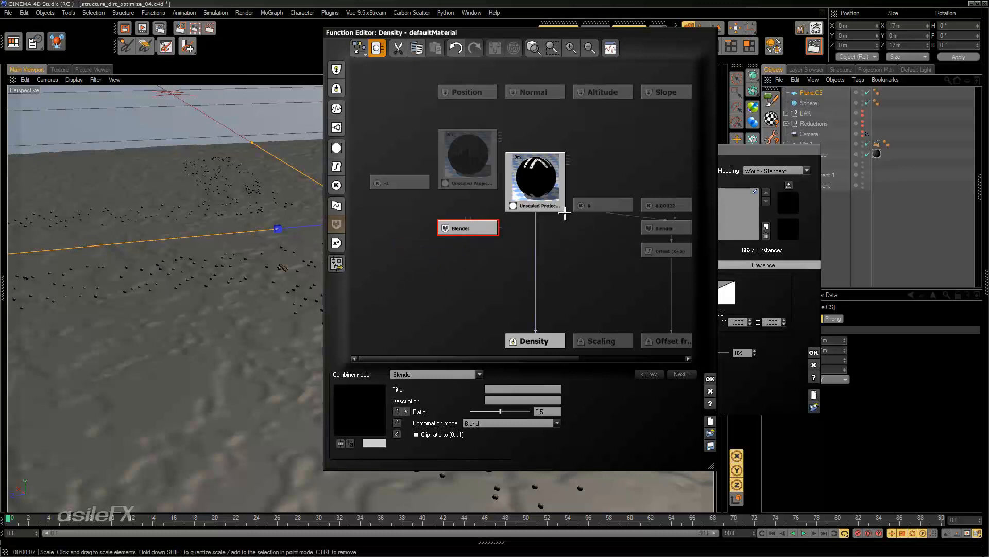
{"action": "left_click_drag", "start_coordinate": [548, 187], "coordinate": [539, 167]}
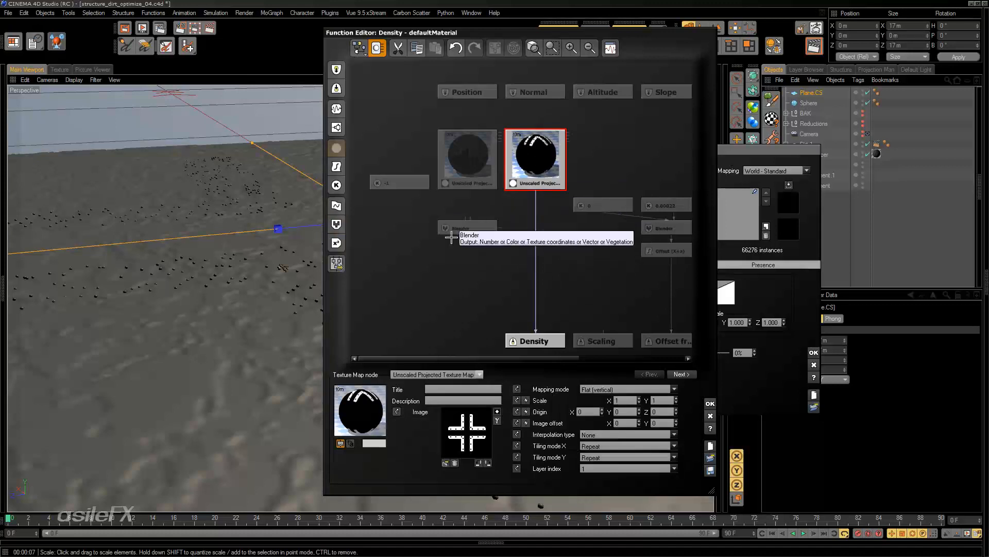
Connect the -1 constant and the dirt_slope texture map to the new Blender node's inputs.
{"action": "left_click_drag", "start_coordinate": [466, 219], "coordinate": [399, 189]}
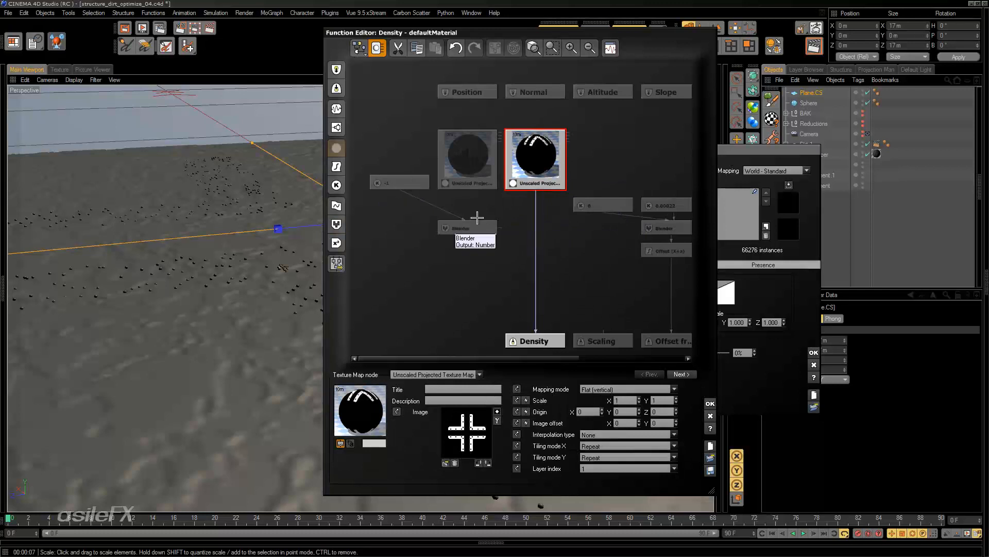
{"action": "left_click_drag", "start_coordinate": [470, 218], "coordinate": [467, 189]}
{"action": "mouse_move", "coordinate": [471, 149]}
{"action": "left_mouse_down"}
{"action": "mouse_move", "coordinate": [470, 164]}
{"action": "mouse_move", "coordinate": [474, 135]}
{"action": "left_mouse_up"}
{"action": "left_click", "coordinate": [482, 177]}
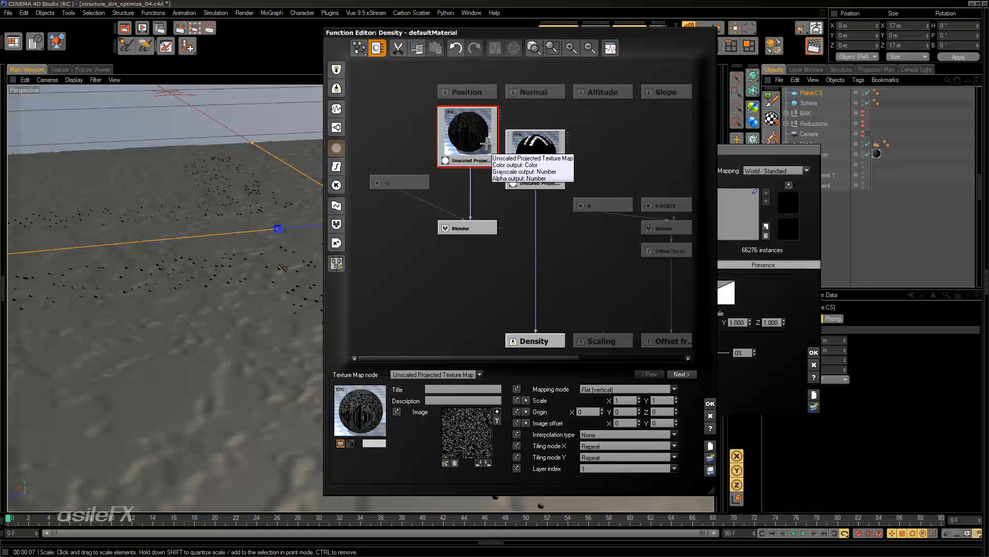
{"action": "left_click_drag", "start_coordinate": [474, 140], "coordinate": [474, 162]}
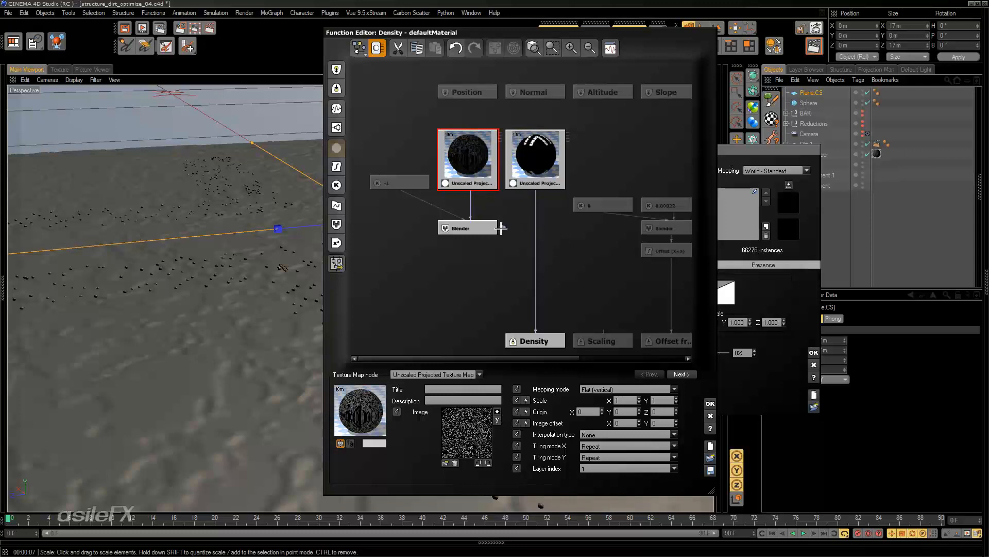
{"action": "left_click_drag", "start_coordinate": [501, 228], "coordinate": [547, 179]}
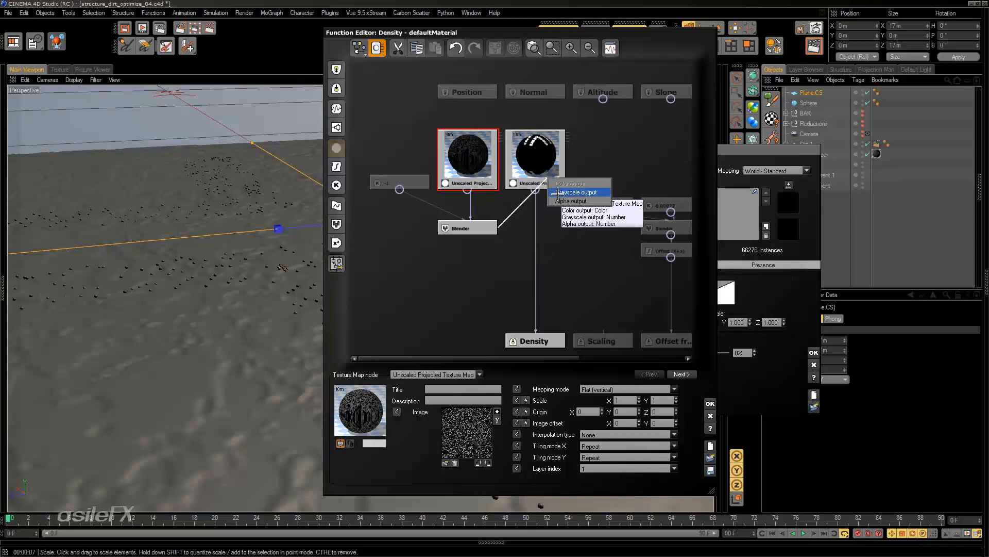
{"action": "left_click", "coordinate": [533, 251]}
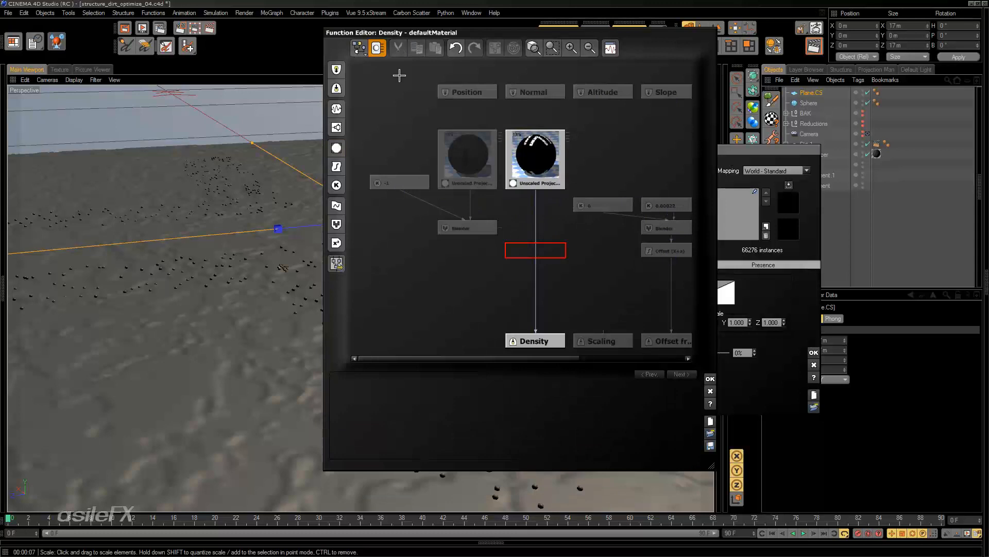
{"action": "left_click", "coordinate": [377, 48]}
{"action": "left_click", "coordinate": [375, 50]}
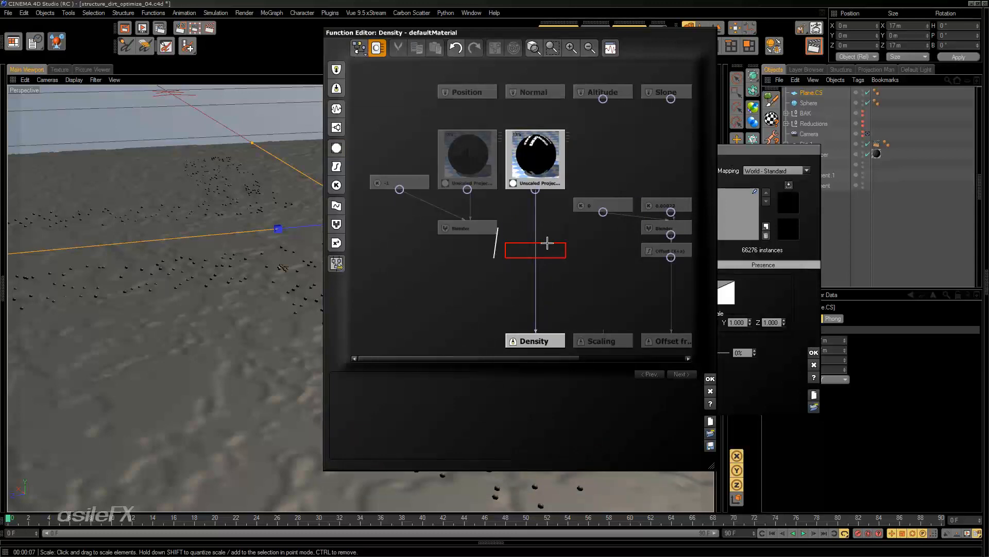
Make the new Blender node's ratio connectable and drive it with the cross-shaped mask texture map.
{"action": "left_click", "coordinate": [480, 222]}
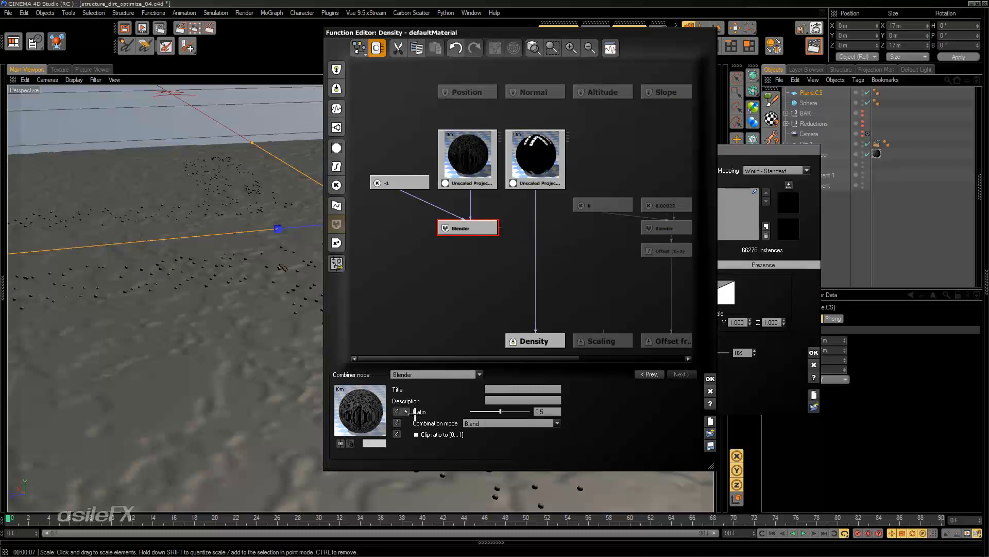
{"action": "left_click", "coordinate": [406, 412]}
{"action": "left_click_drag", "start_coordinate": [529, 214], "coordinate": [535, 179]}
{"action": "left_click", "coordinate": [552, 203]}
{"action": "key", "text": "Delete"}
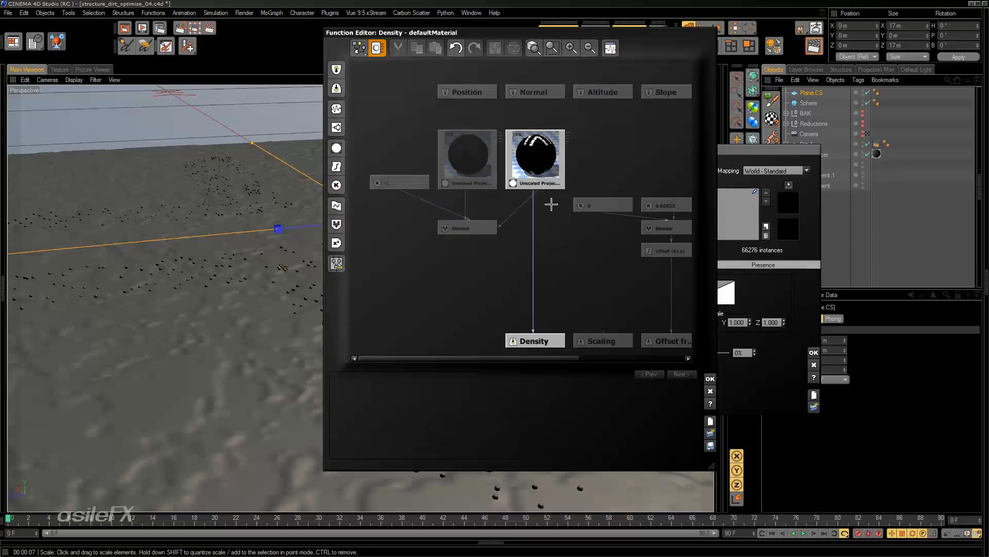
Reroute the Density output so it is fed by the new Blender node instead of the mask texture map.
{"action": "left_click", "coordinate": [480, 231]}
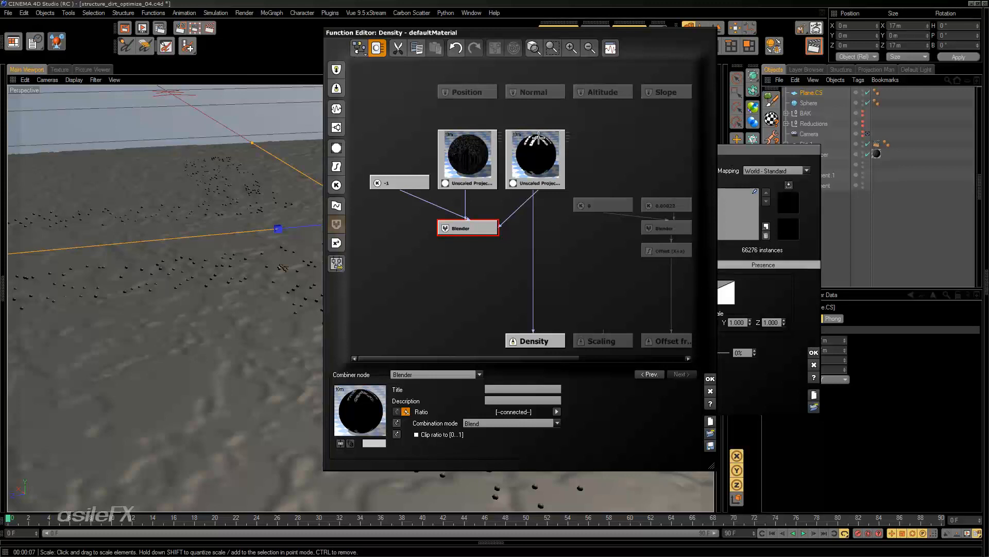
{"action": "left_click", "coordinate": [538, 138]}
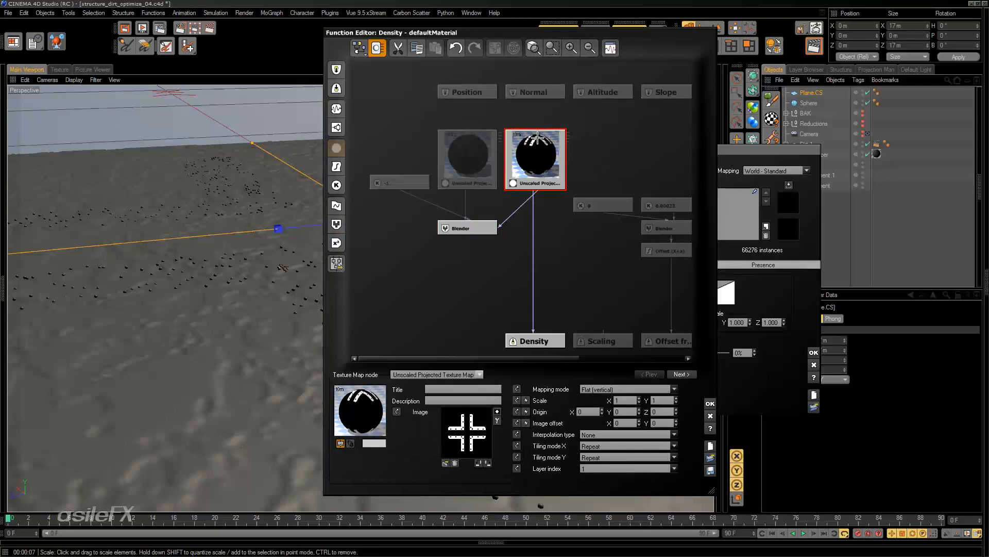
{"action": "left_click", "coordinate": [475, 226]}
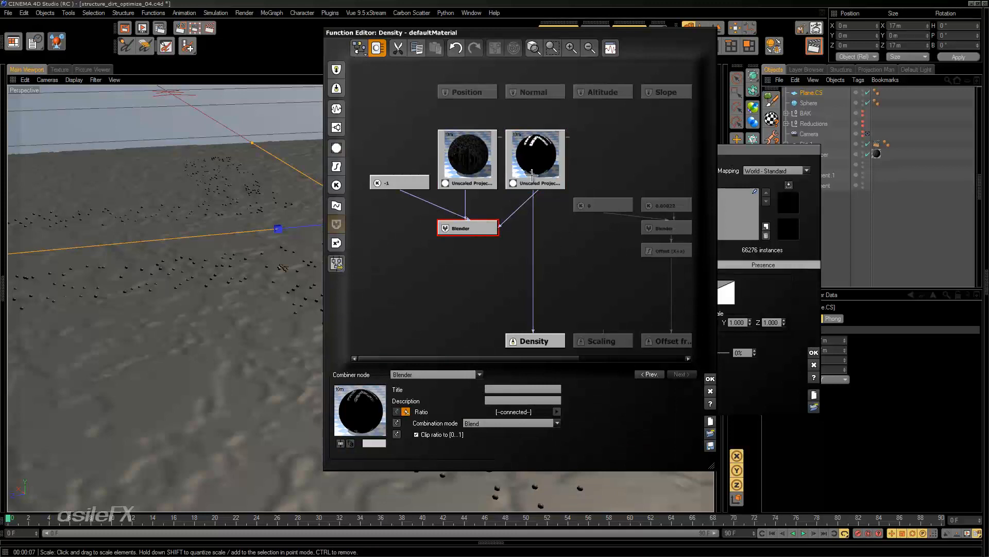
{"action": "left_click", "coordinate": [533, 176]}
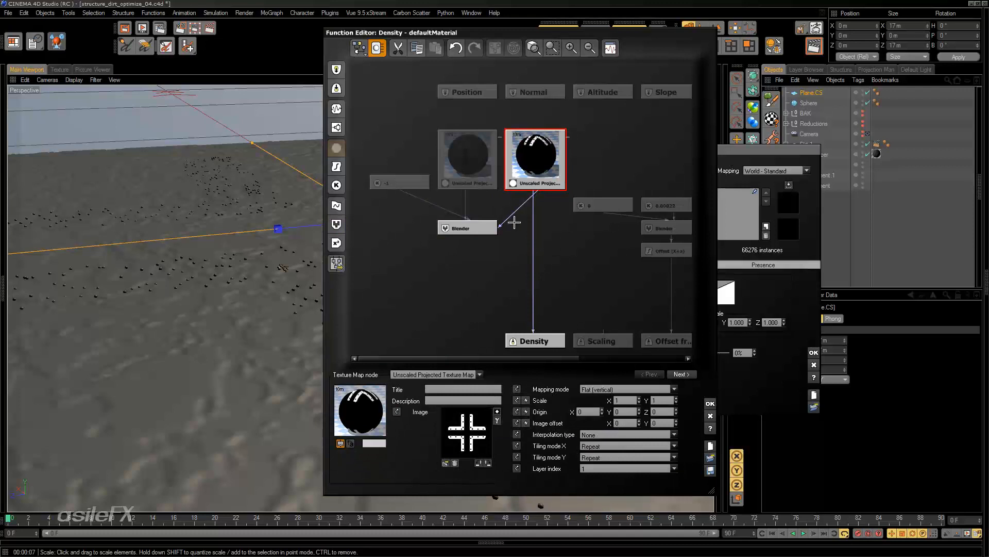
{"action": "left_click", "coordinate": [540, 232]}
{"action": "left_click_drag", "start_coordinate": [533, 196], "coordinate": [466, 228]}
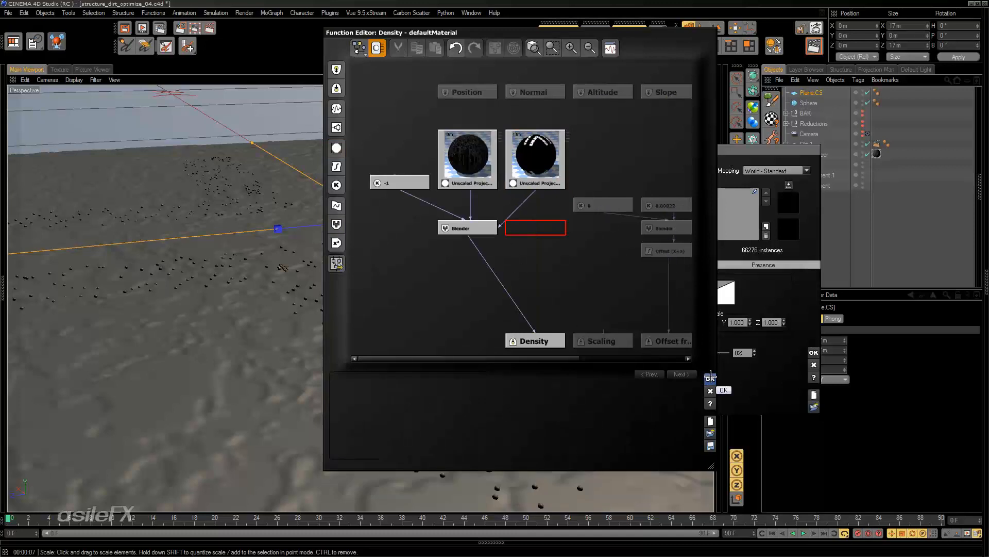
Accept the edited density function and repopulate the Plane.CS scatter material, closing its editor.
{"action": "left_click", "coordinate": [710, 378]}
{"action": "left_click", "coordinate": [598, 249]}
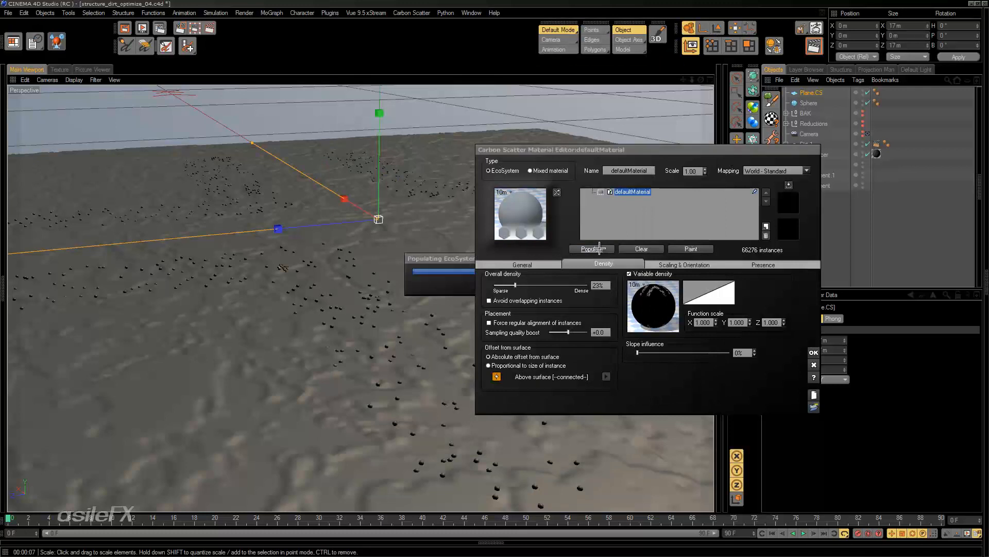
{"action": "left_click", "coordinate": [814, 352]}
{"action": "left_click_drag", "start_coordinate": [444, 273], "coordinate": [469, 373], "text": "alt"}
{"action": "middle_click_drag", "start_coordinate": [470, 373], "coordinate": [474, 270], "text": "alt"}
{"action": "left_click_drag", "start_coordinate": [692, 80], "coordinate": [756, 72]}
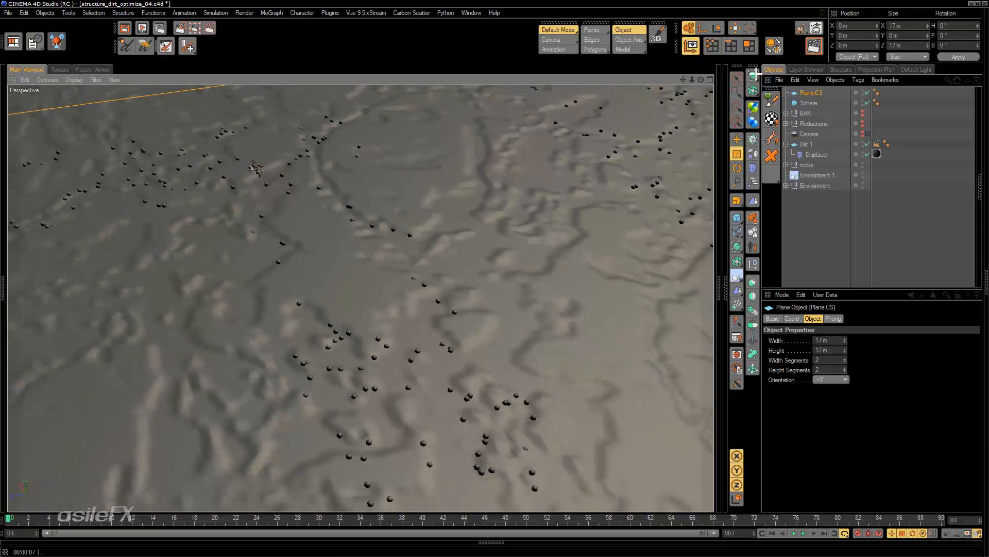
Render the view to examine how the spheres are scattered along the dirt ground.
{"action": "left_click", "coordinate": [817, 41]}
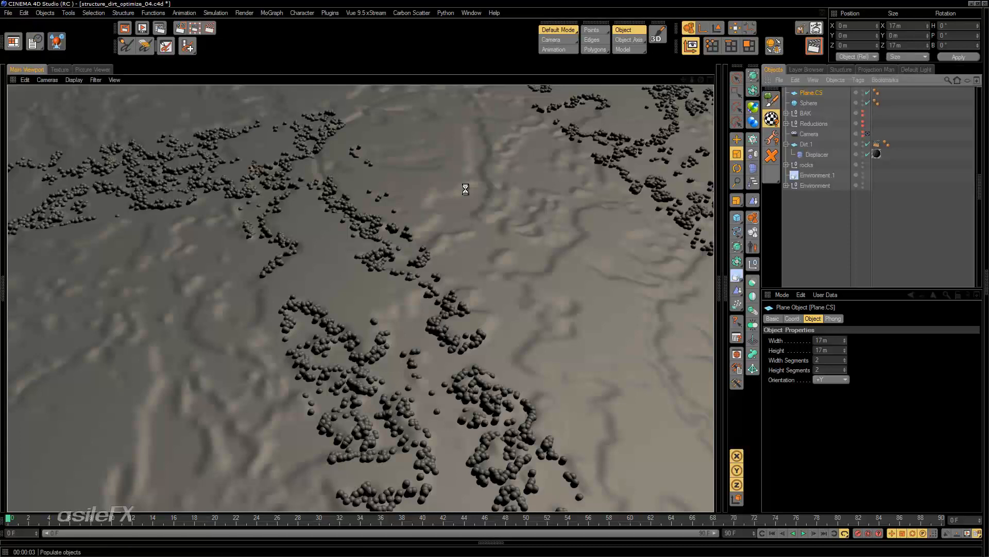
Invert the cross-shaped mask image in the density function, accept the change and repopulate the scatter material.
{"action": "right_click", "coordinate": [643, 292]}
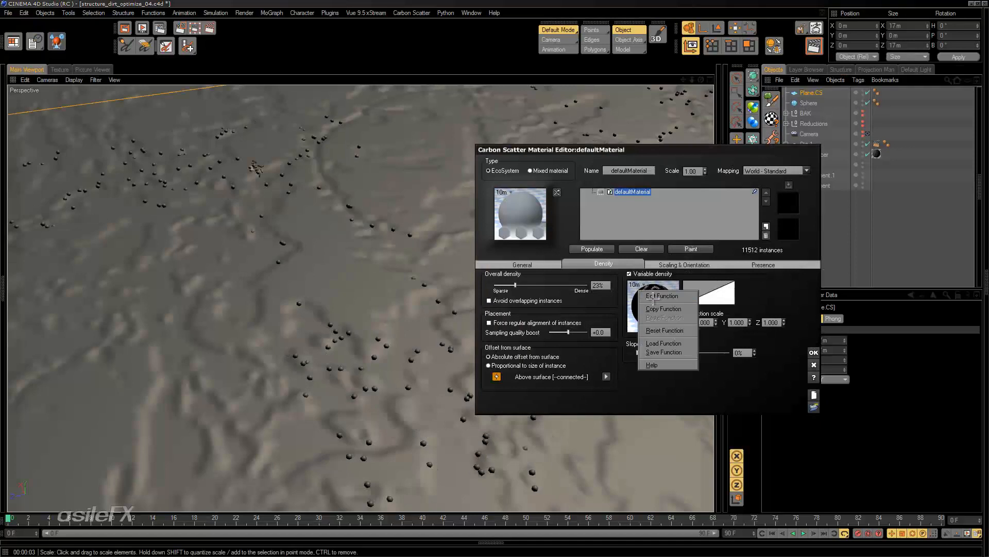
{"action": "left_click", "coordinate": [653, 297]}
{"action": "left_click", "coordinate": [593, 247]}
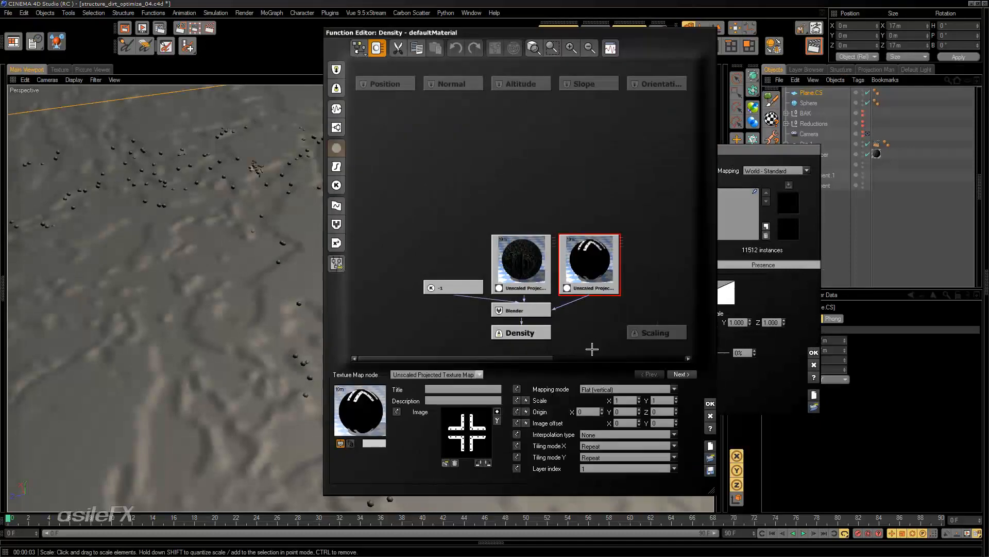
{"action": "left_click", "coordinate": [498, 421]}
{"action": "left_click", "coordinate": [706, 268]}
{"action": "left_click", "coordinate": [497, 410]}
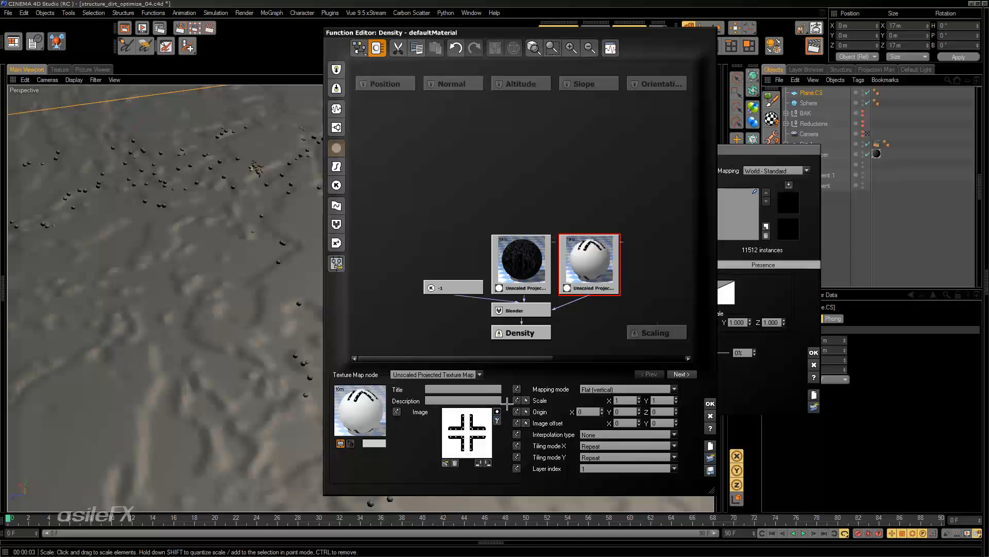
{"action": "left_click", "coordinate": [710, 403]}
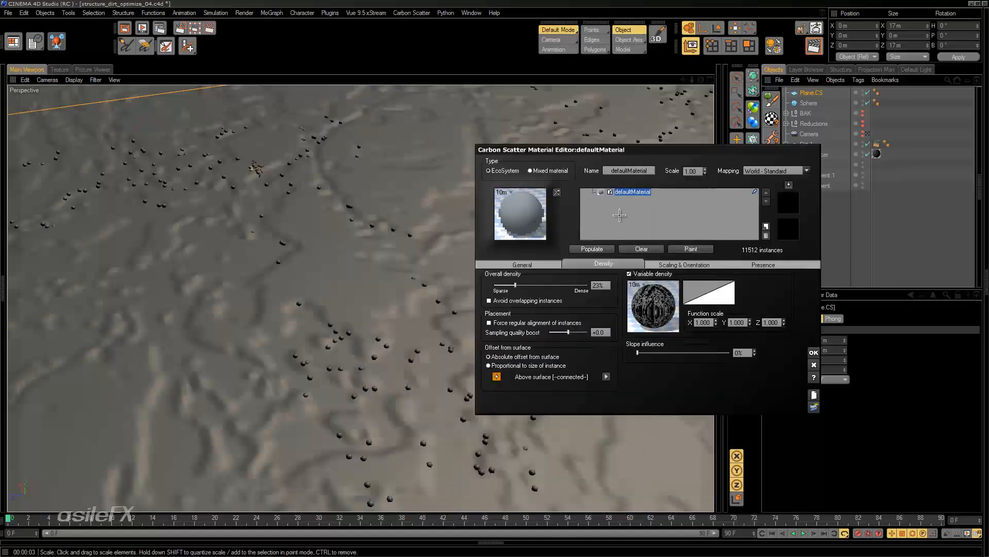
{"action": "left_click", "coordinate": [593, 249]}
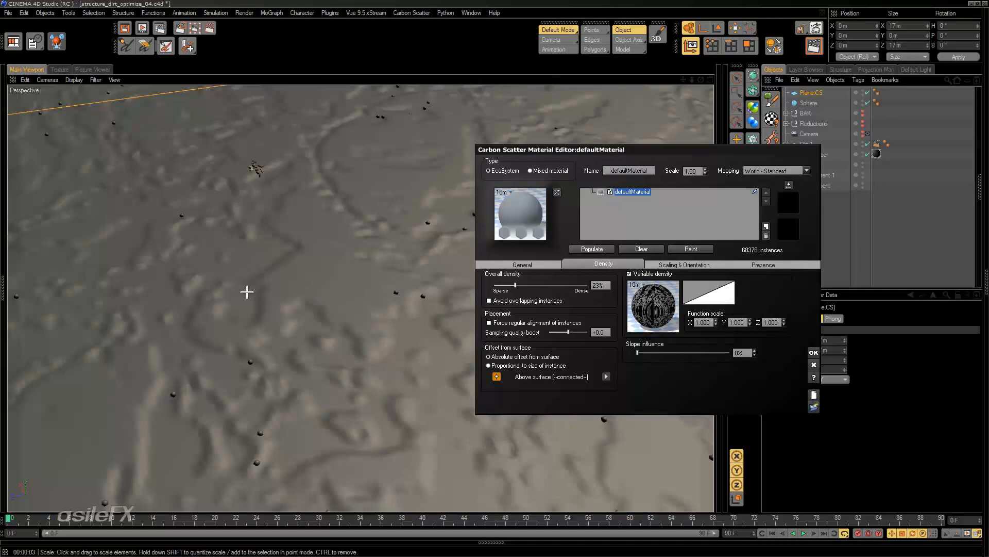
Reopen the density function and invert the cross-shaped mask image back to its original state.
{"action": "right_click", "coordinate": [659, 303]}
{"action": "left_click", "coordinate": [693, 311]}
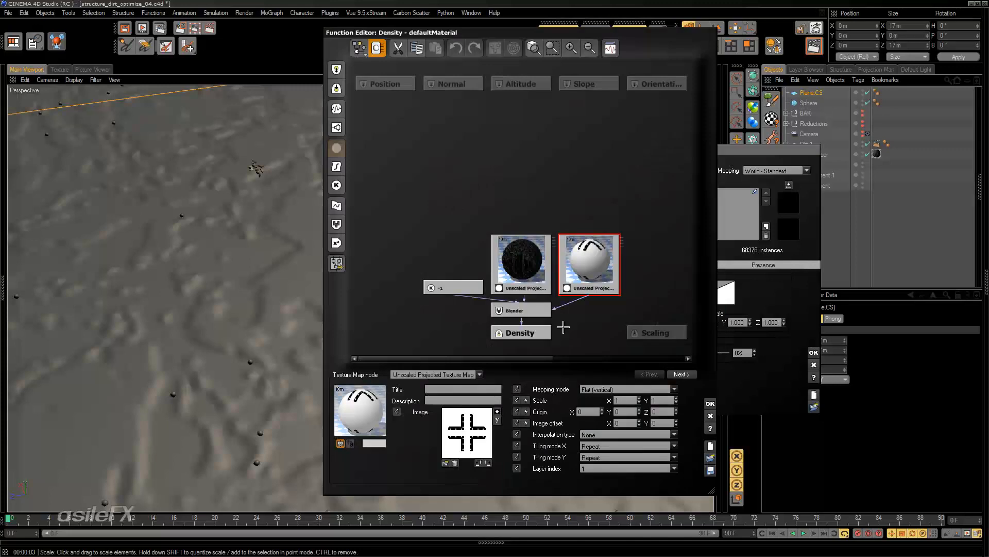
{"action": "left_click", "coordinate": [497, 411]}
Invert the dirt_slope texture map's image, accept the density function and render the repopulated scatter.
{"action": "left_click", "coordinate": [523, 251]}
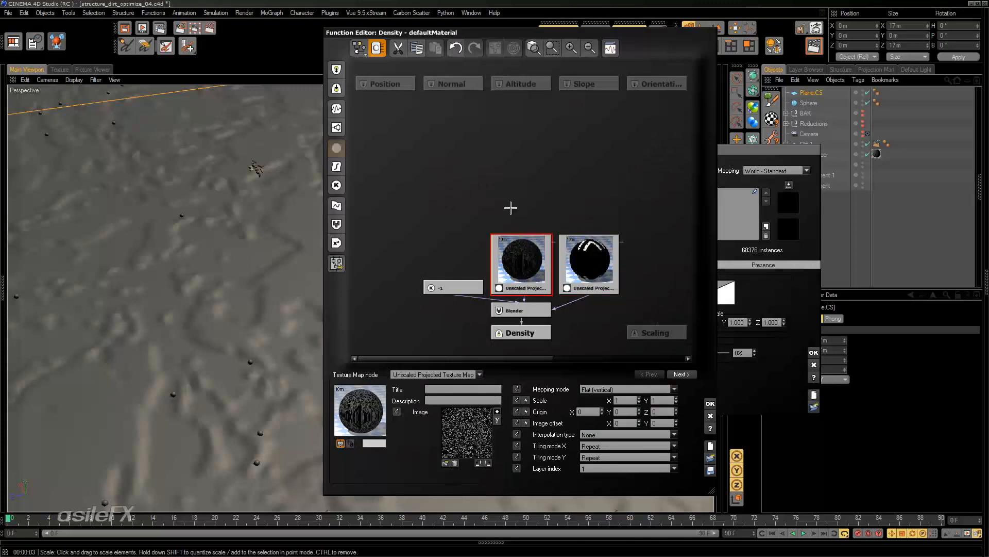
{"action": "left_click_drag", "start_coordinate": [523, 246], "coordinate": [523, 178]}
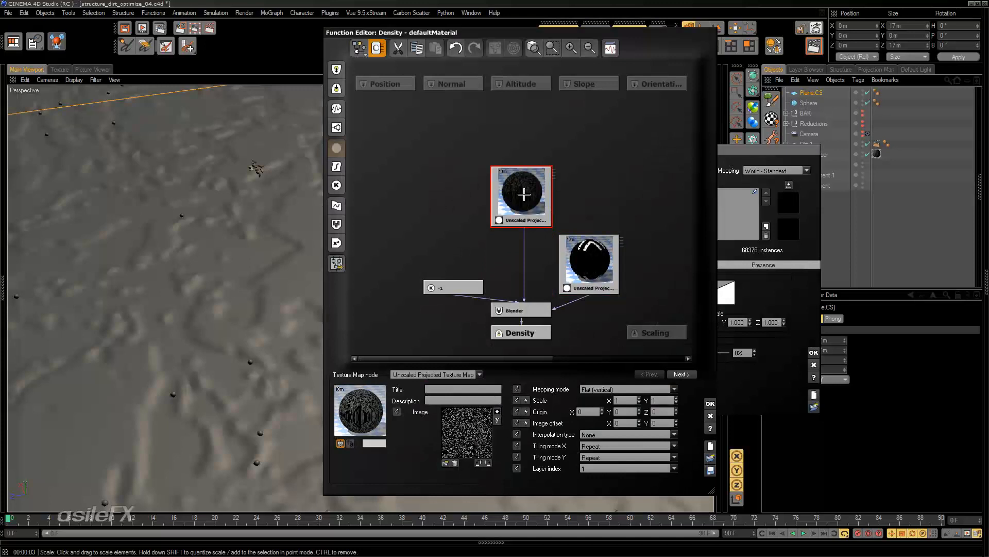
{"action": "left_click", "coordinate": [497, 411]}
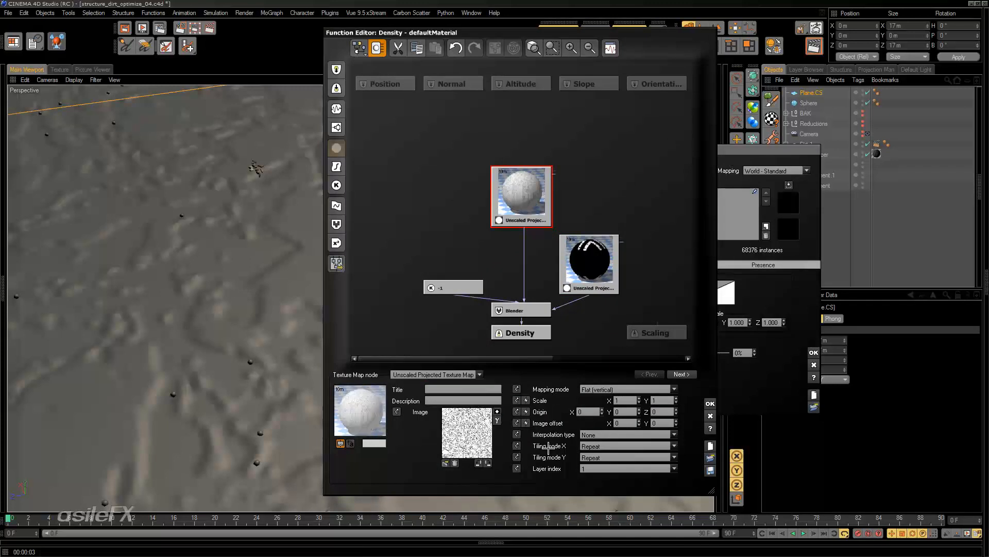
{"action": "left_click", "coordinate": [709, 403]}
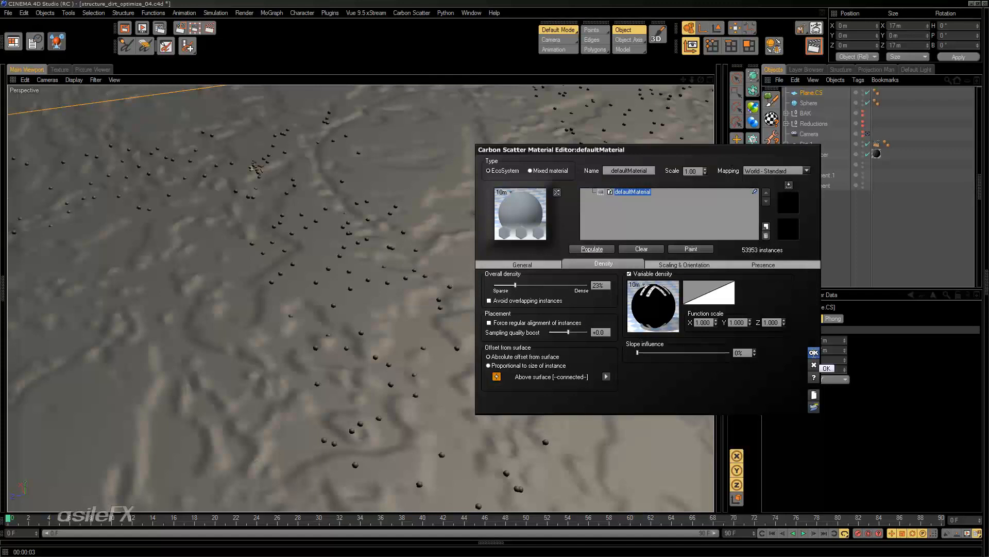
{"action": "left_click", "coordinate": [814, 353]}
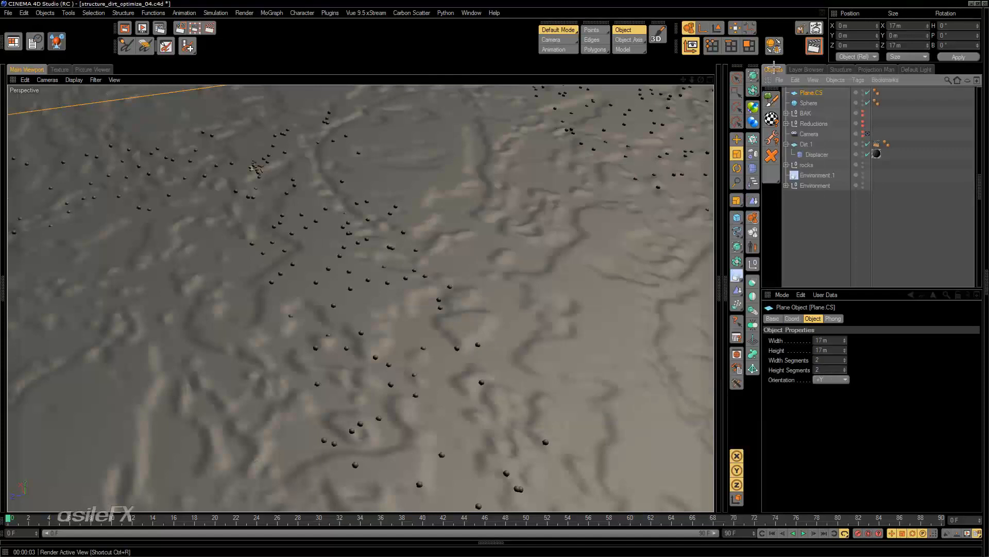
{"action": "left_click", "coordinate": [813, 45]}
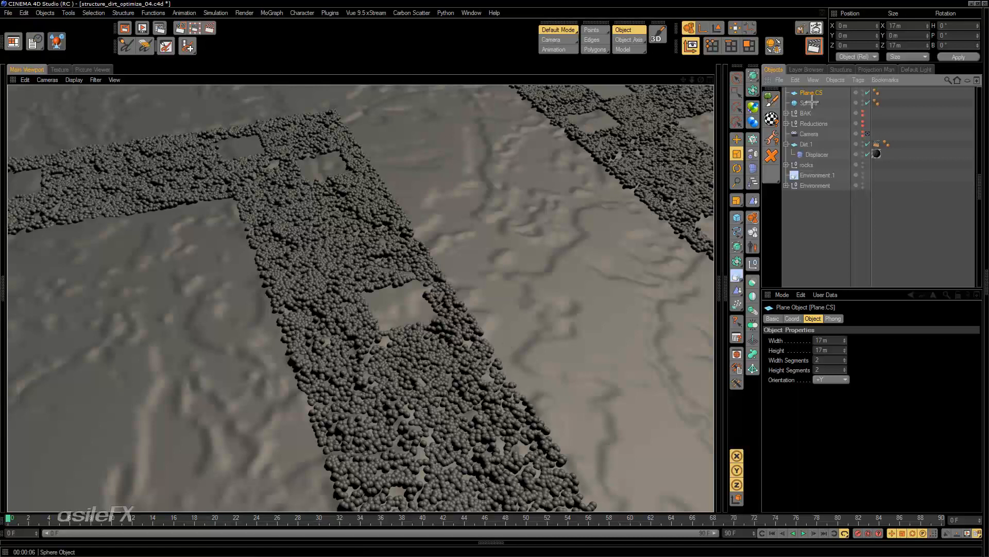
Set the scatter material's overall density to 13% and repopulate it.
{"action": "left_click", "coordinate": [772, 119]}
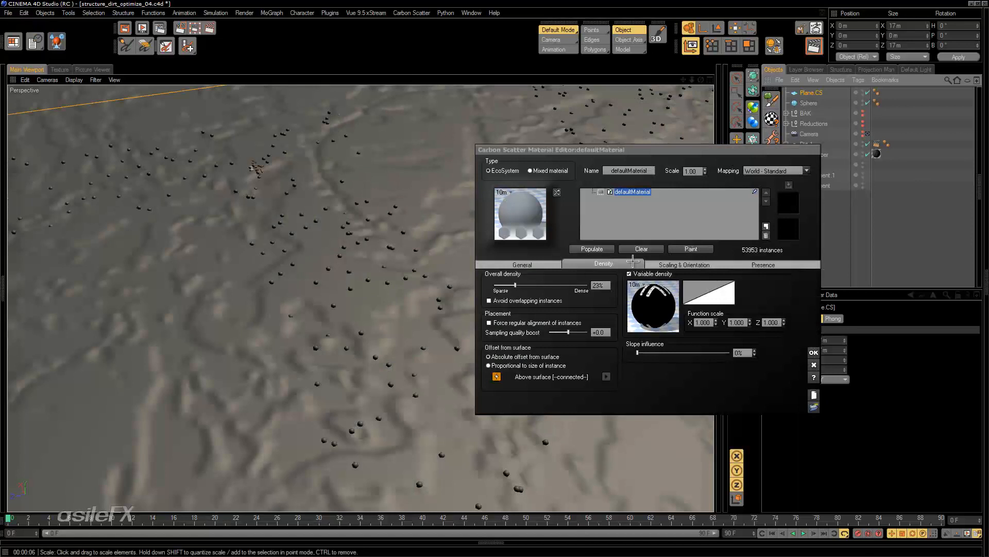
{"action": "left_click_drag", "start_coordinate": [565, 287], "coordinate": [551, 292]}
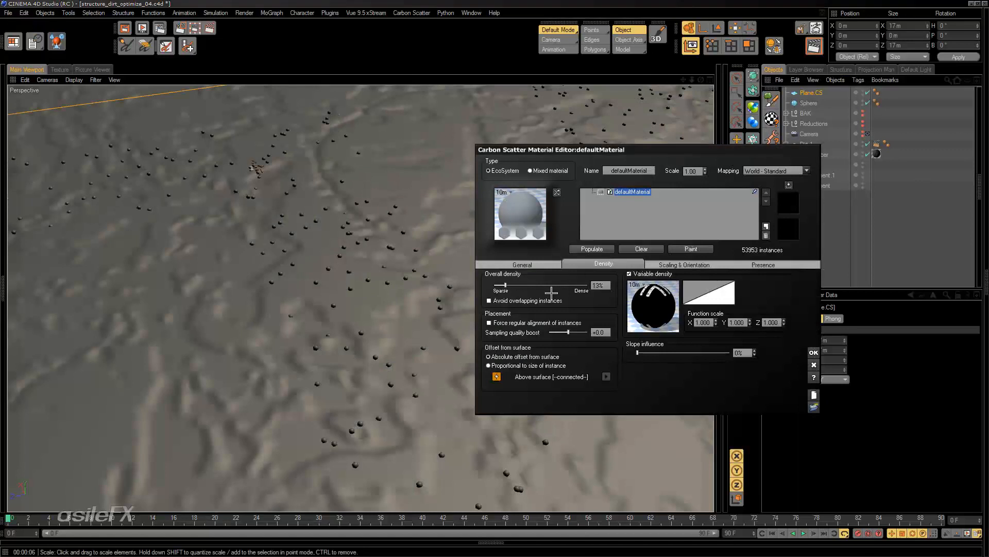
{"action": "left_click", "coordinate": [591, 249]}
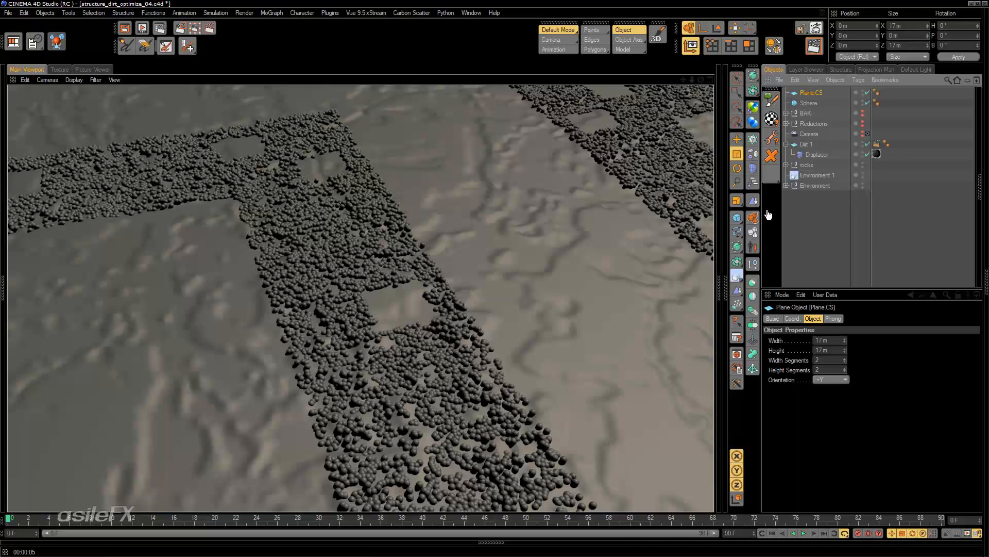
Reroute the Density output in the density function so the cross-shaped mask texture map feeds it directly instead of the Blender node.
{"action": "left_click", "coordinate": [772, 119]}
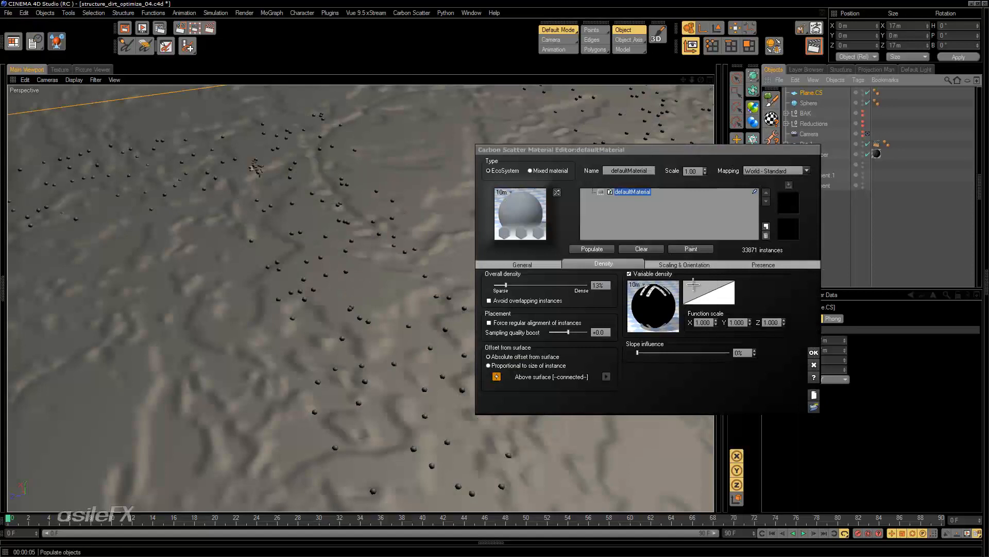
{"action": "right_click", "coordinate": [645, 287]}
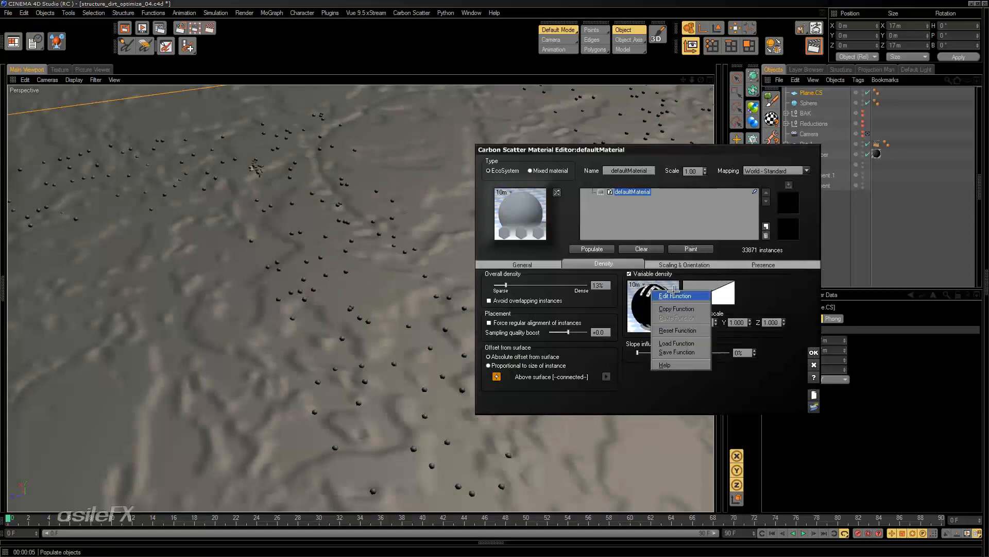
{"action": "left_click", "coordinate": [672, 290]}
{"action": "left_click_drag", "start_coordinate": [481, 259], "coordinate": [403, 255]}
{"action": "left_click_drag", "start_coordinate": [465, 309], "coordinate": [451, 249]}
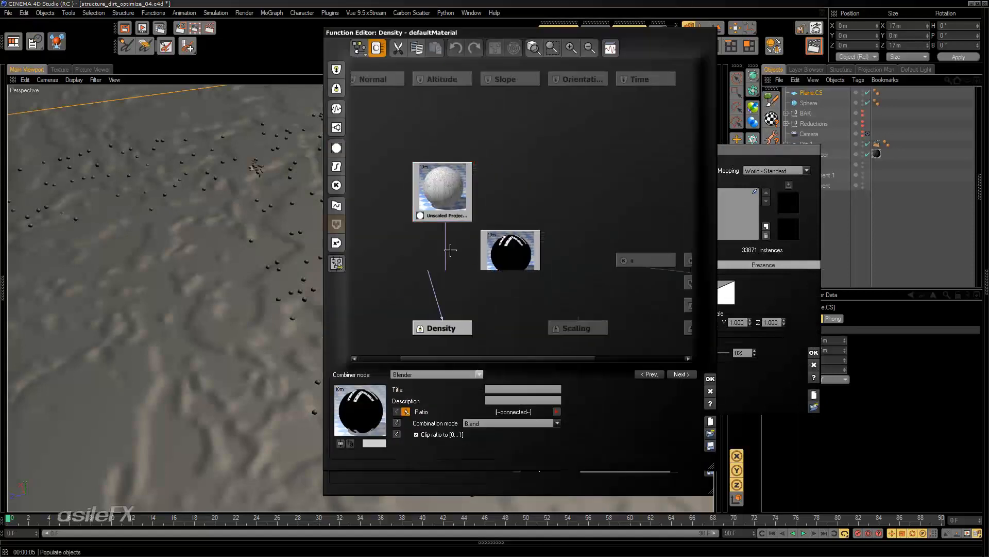
{"action": "left_click_drag", "start_coordinate": [504, 185], "coordinate": [549, 160]}
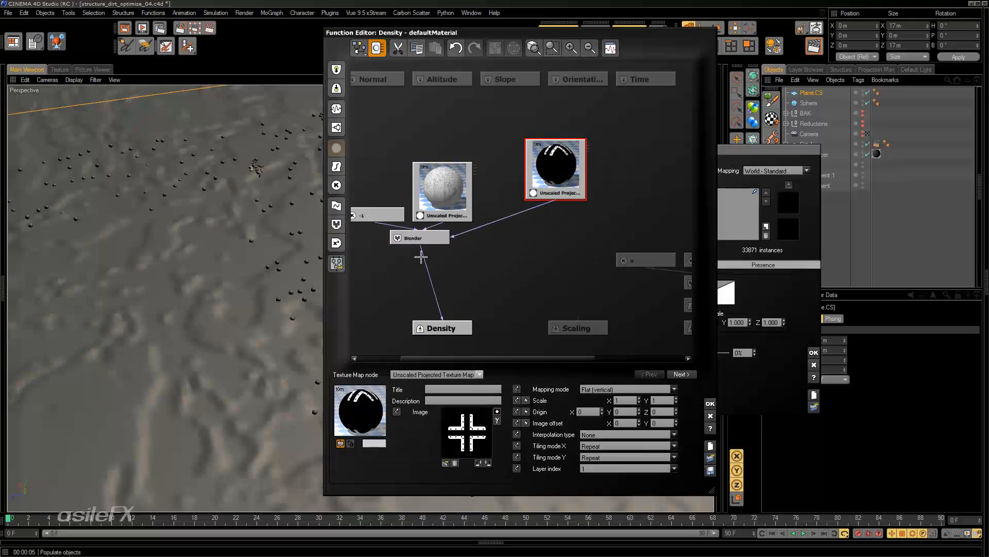
{"action": "left_click_drag", "start_coordinate": [420, 249], "coordinate": [489, 263]}
{"action": "left_click", "coordinate": [586, 191]}
{"action": "left_click_drag", "start_coordinate": [444, 305], "coordinate": [454, 278]}
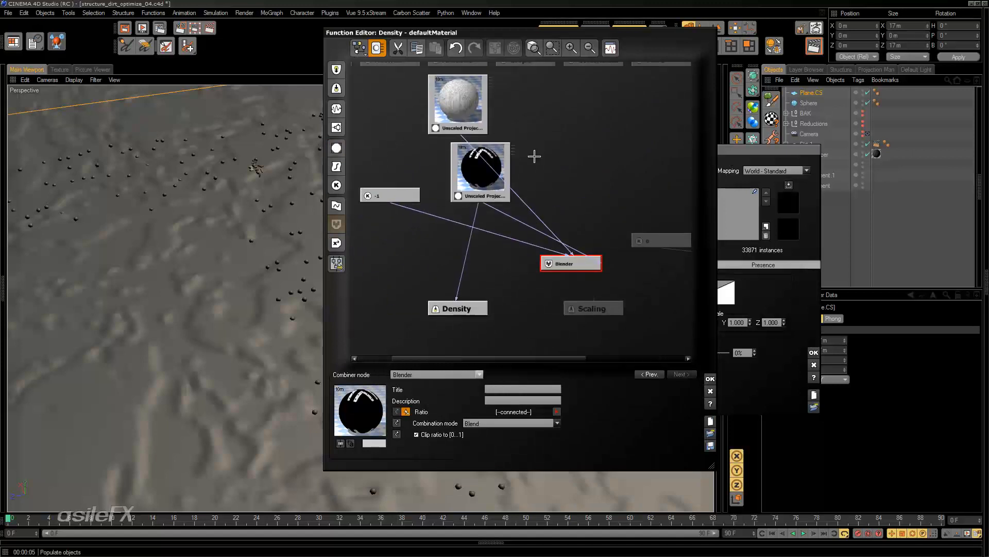
Place the dirt_slope texture map beside the mask map and connect it to the Scaling output.
{"action": "left_click_drag", "start_coordinate": [465, 116], "coordinate": [550, 191]}
{"action": "left_click_drag", "start_coordinate": [582, 263], "coordinate": [515, 260]}
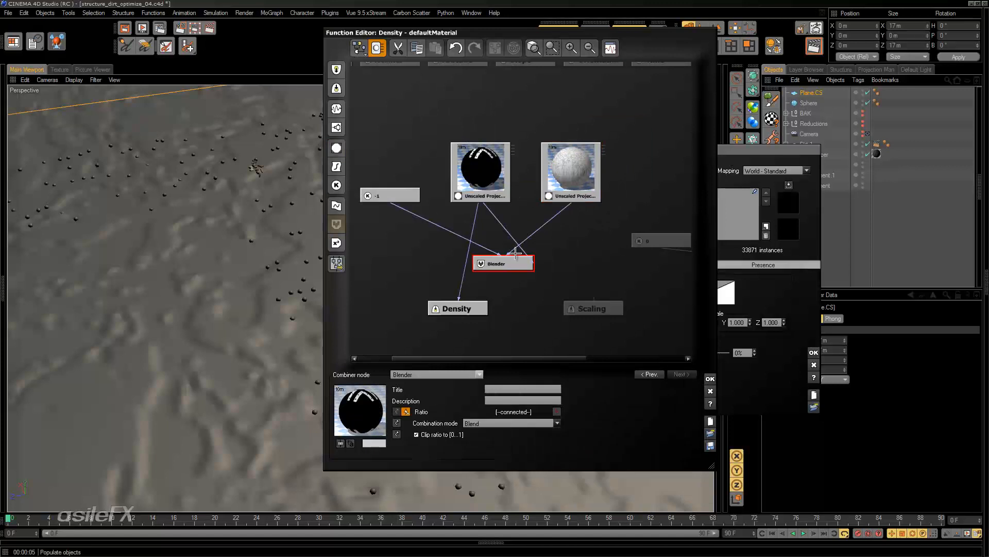
{"action": "left_click", "coordinate": [591, 163]}
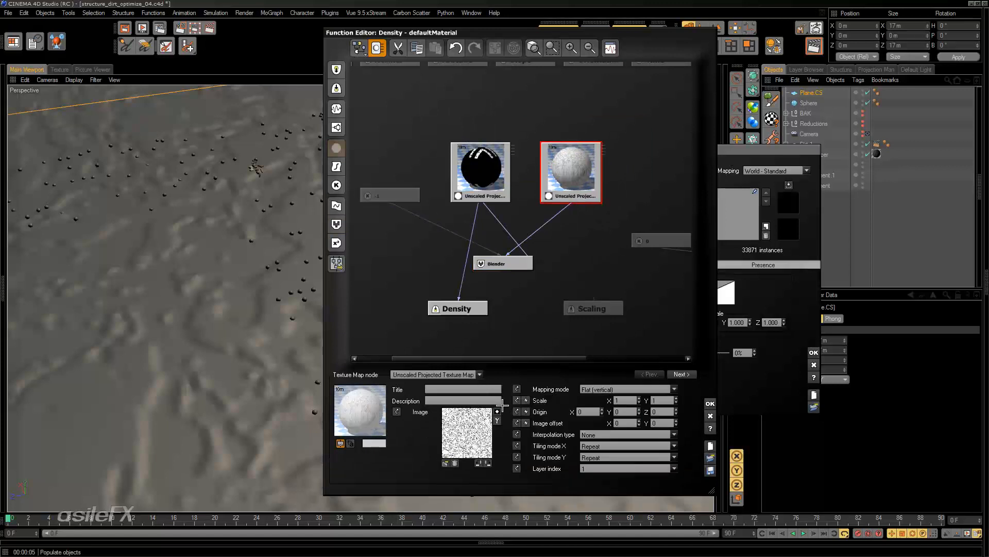
{"action": "left_click_drag", "start_coordinate": [593, 304], "coordinate": [579, 201]}
Delete the Blender node that combined the two maps and place the dirt_slope texture map directly above the Scaling output.
{"action": "left_click", "coordinate": [529, 263]}
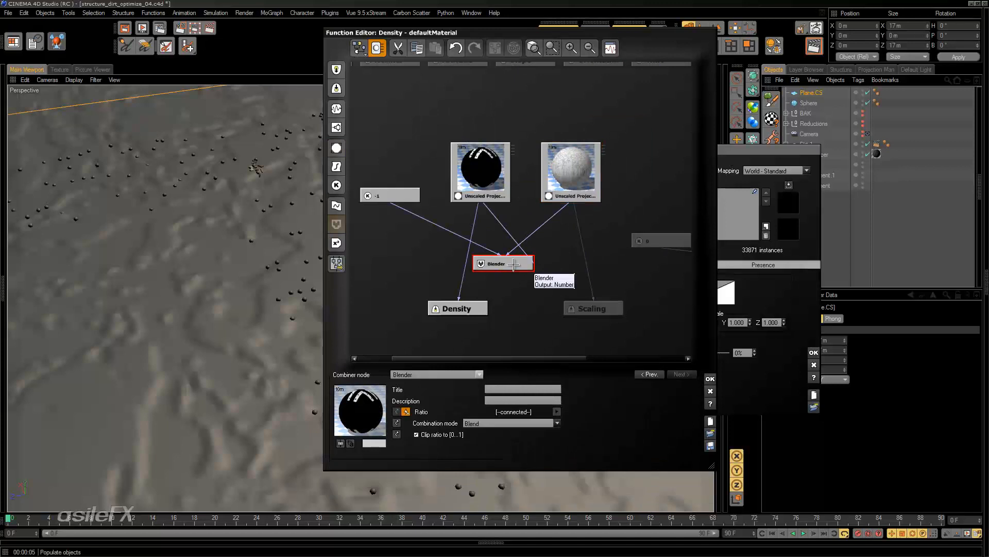
{"action": "key", "text": "Delete"}
{"action": "left_click_drag", "start_coordinate": [594, 163], "coordinate": [614, 236]}
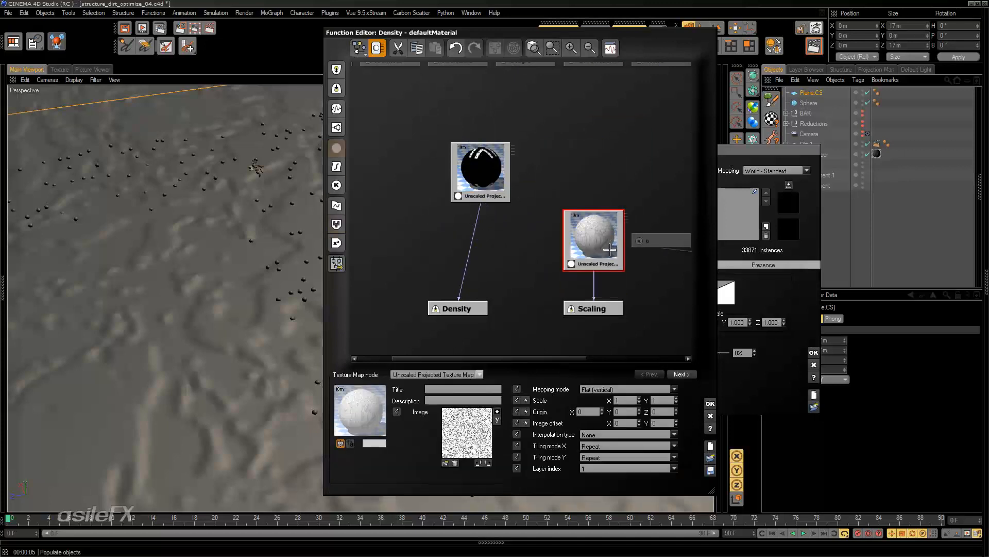
Apply System Gamma to the Scaling texture map's image, and accept the image gamma settings of the offset branch's texture map.
{"action": "left_click", "coordinate": [497, 420]}
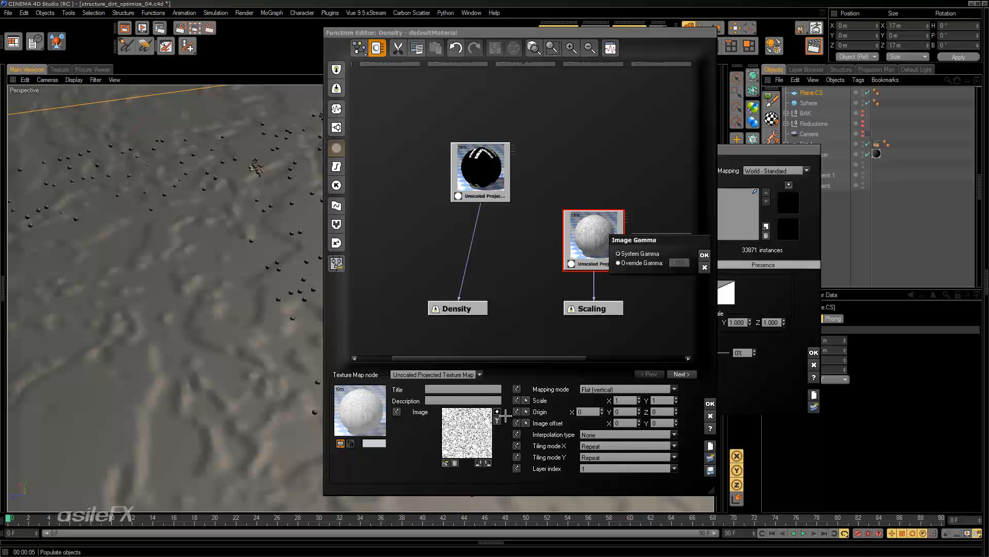
{"action": "left_click", "coordinate": [705, 255]}
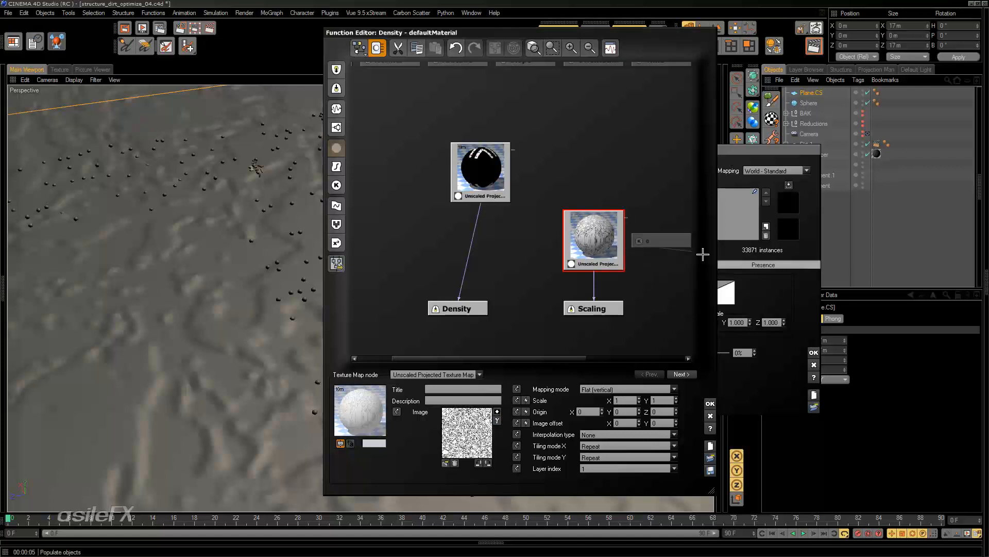
{"action": "middle_click_drag", "start_coordinate": [570, 266], "coordinate": [426, 247]}
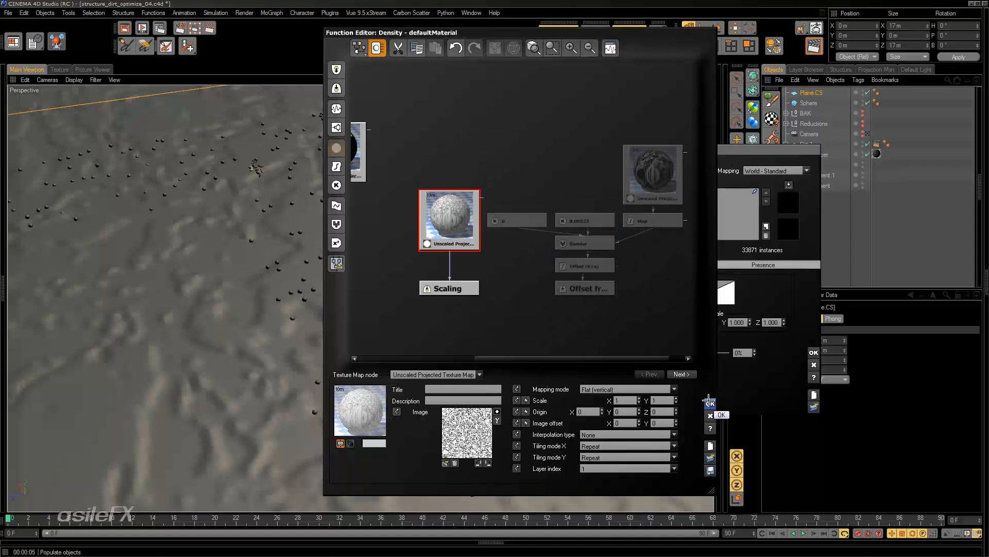
{"action": "left_click", "coordinate": [672, 184]}
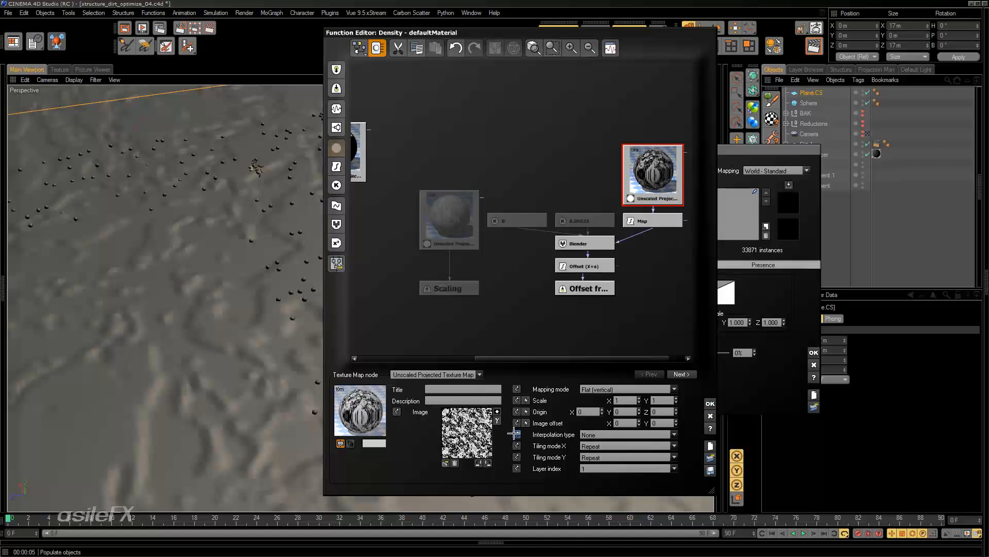
{"action": "left_click", "coordinate": [498, 421]}
{"action": "left_click", "coordinate": [705, 255]}
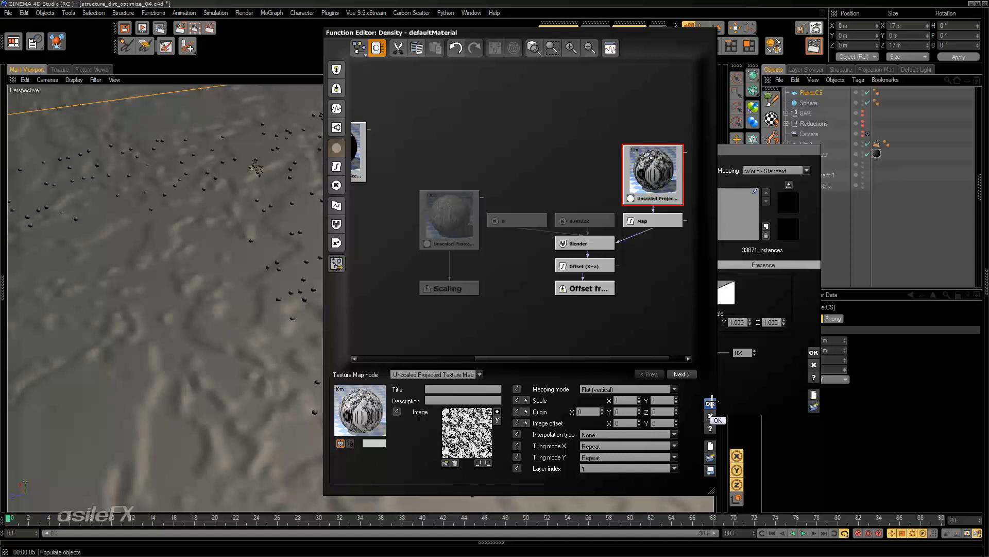
{"action": "left_click", "coordinate": [510, 140]}
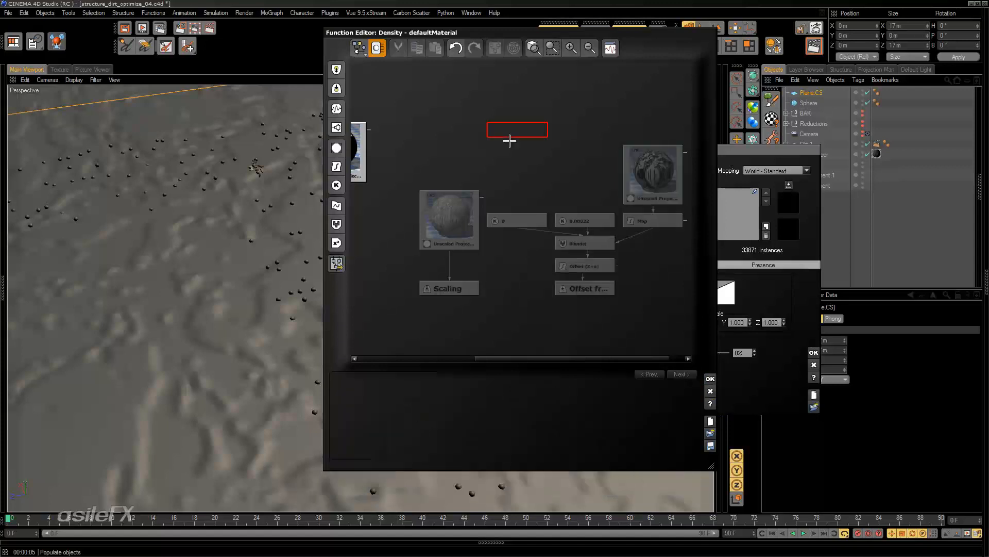
{"action": "right_click_drag", "start_coordinate": [510, 141], "coordinate": [571, 199]}
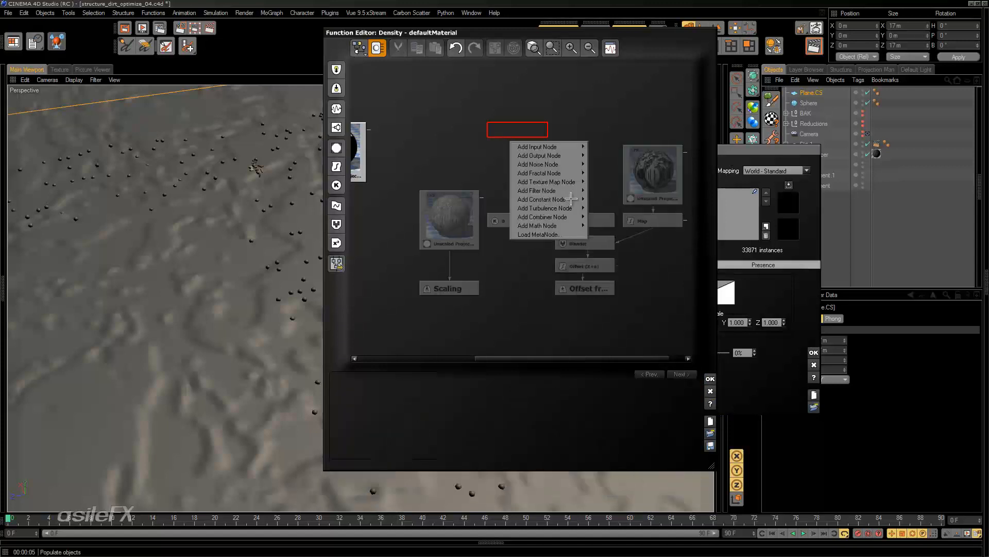
{"action": "left_click", "coordinate": [621, 126]}
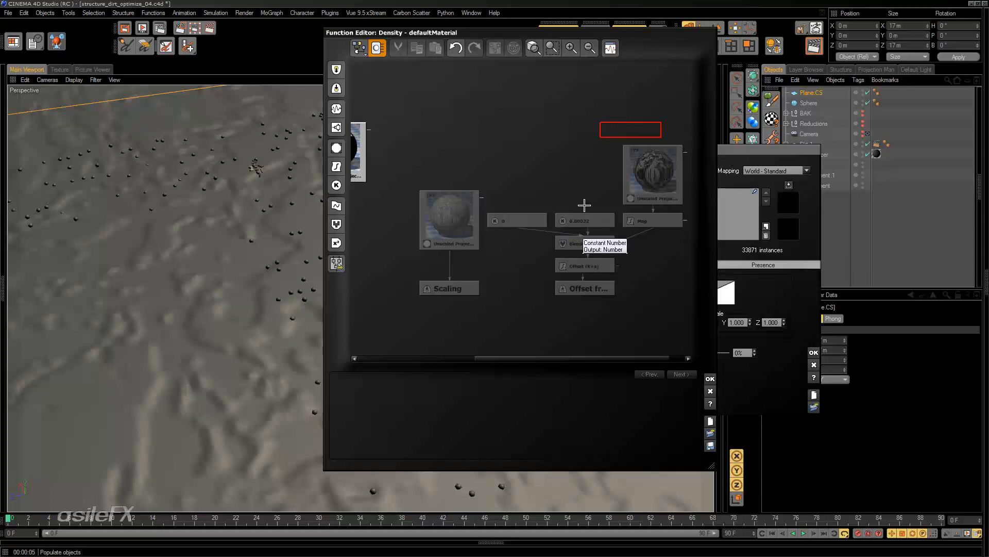
{"action": "middle_click_drag", "start_coordinate": [505, 225], "coordinate": [566, 233]}
{"action": "left_click", "coordinate": [557, 233]}
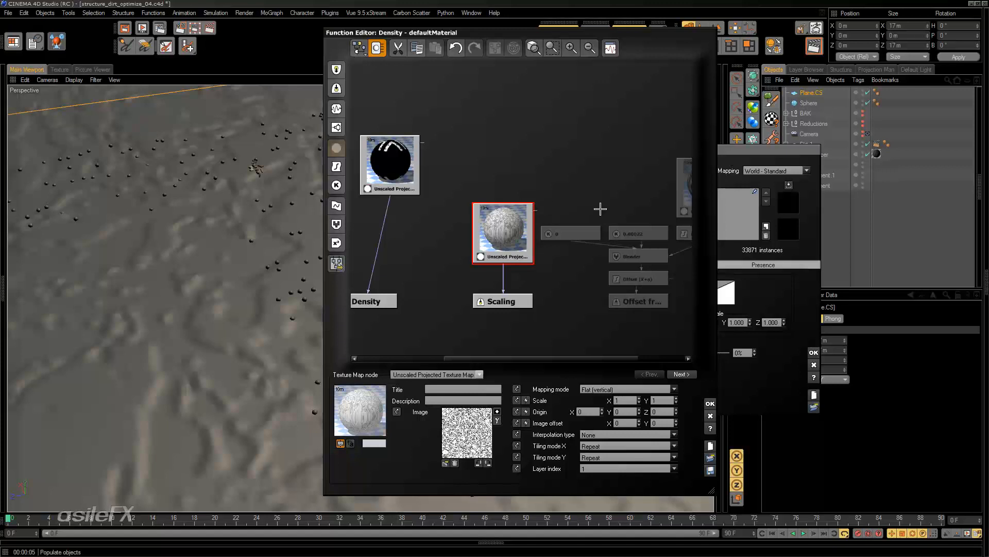
{"action": "right_click_drag", "start_coordinate": [601, 210], "coordinate": [524, 213]}
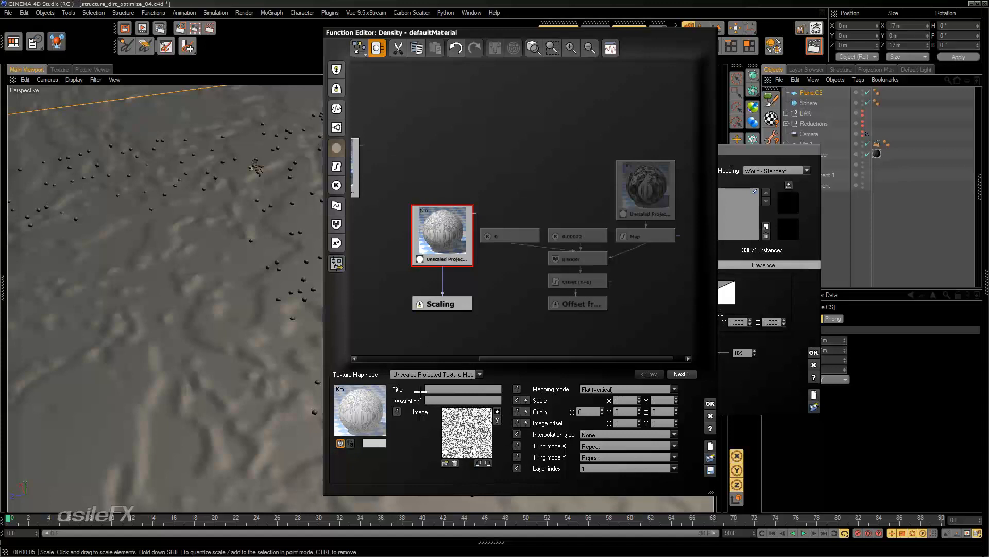
Accept the edited function graph, enable variable scaling for the scatter material, and repopulate the plane.
{"action": "left_click", "coordinate": [710, 404]}
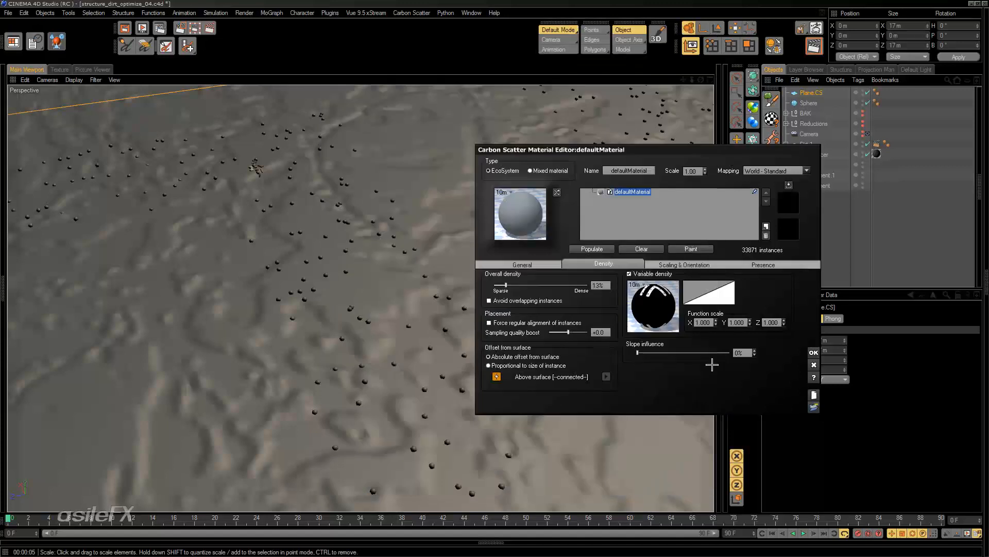
{"action": "left_click", "coordinate": [670, 263]}
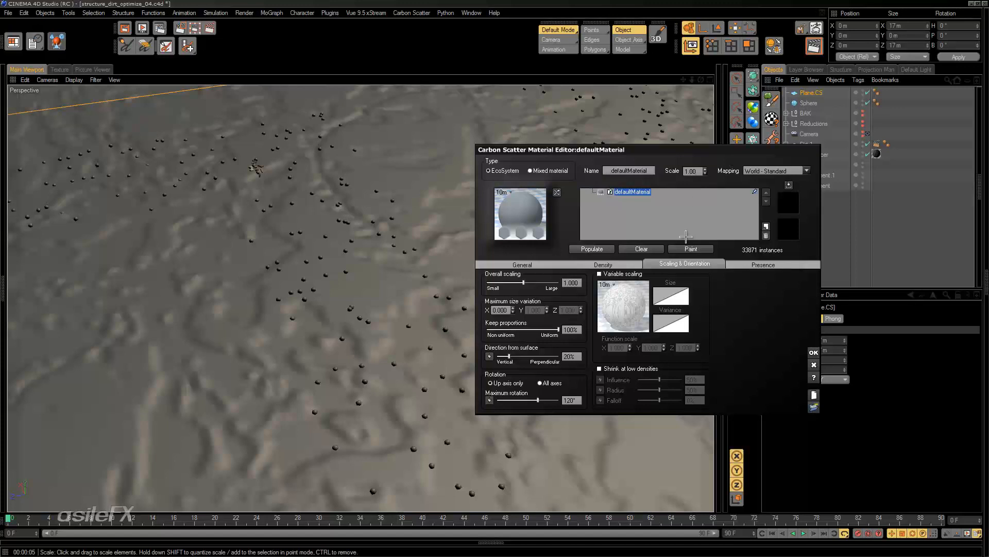
{"action": "left_click", "coordinate": [624, 273]}
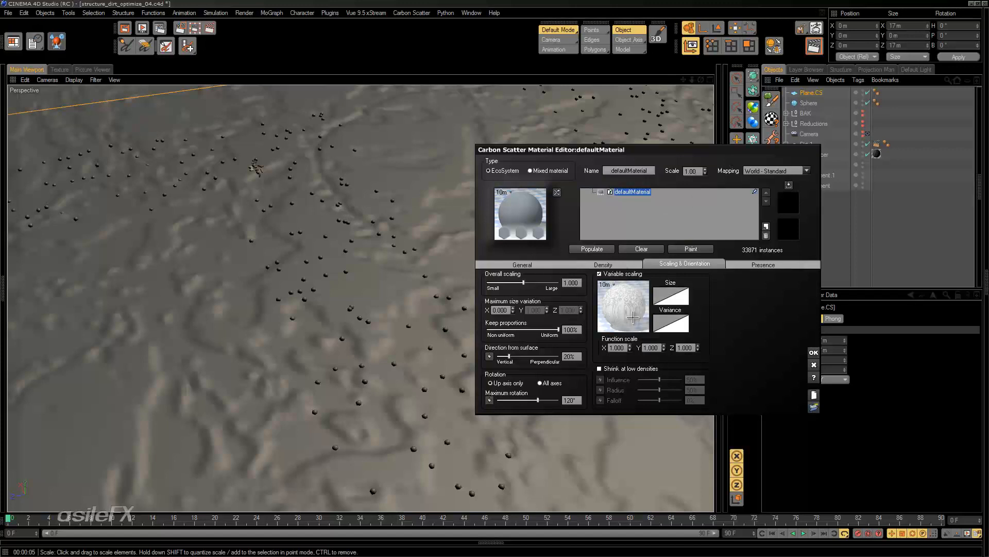
{"action": "left_click", "coordinate": [500, 309]}
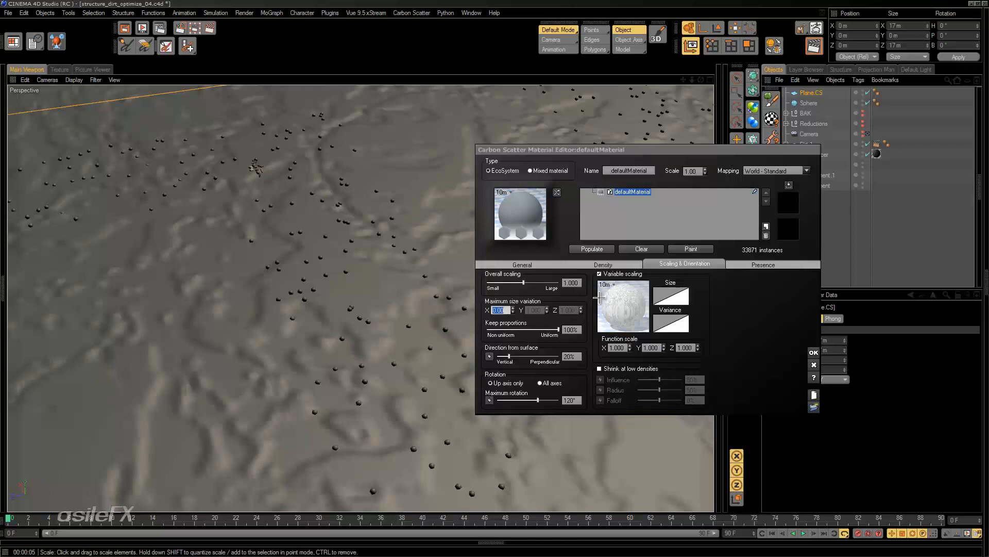
{"action": "left_click", "coordinate": [592, 249]}
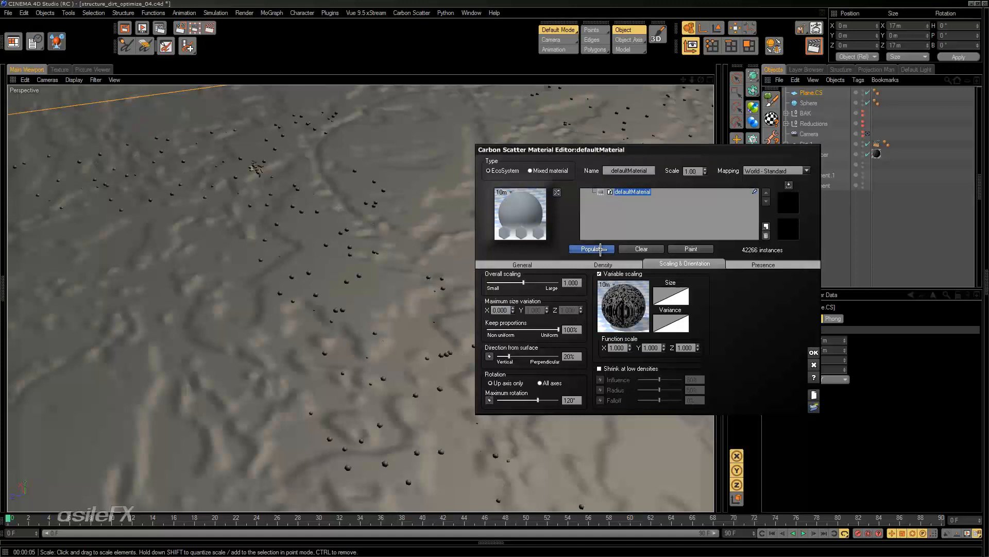
Examine the scattered spheres' sizes and placement on the dirt up close, and render the active view.
{"action": "left_click_drag", "start_coordinate": [423, 285], "coordinate": [433, 361], "text": "alt"}
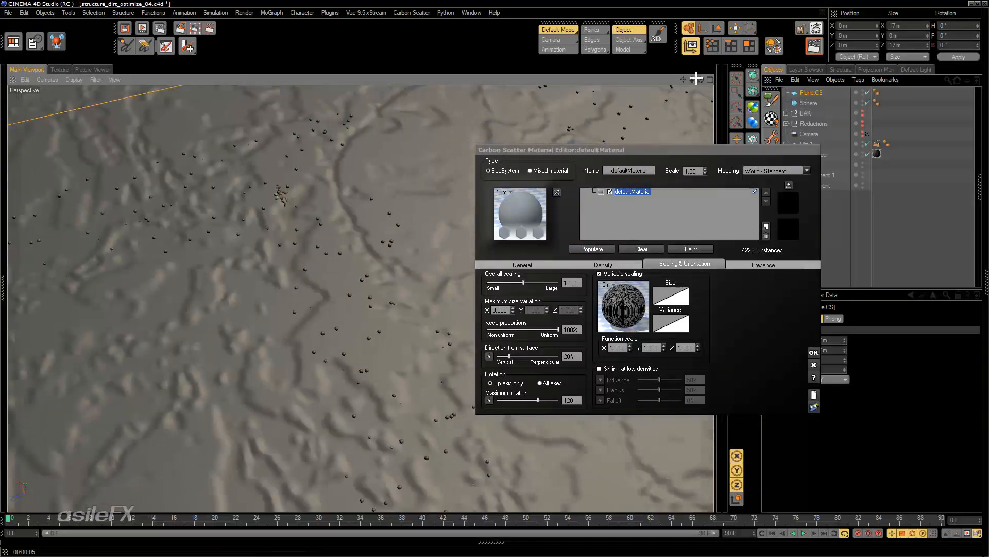
{"action": "left_click_drag", "start_coordinate": [692, 80], "coordinate": [798, 86]}
{"action": "left_click_drag", "start_coordinate": [380, 263], "coordinate": [352, 316], "text": "alt"}
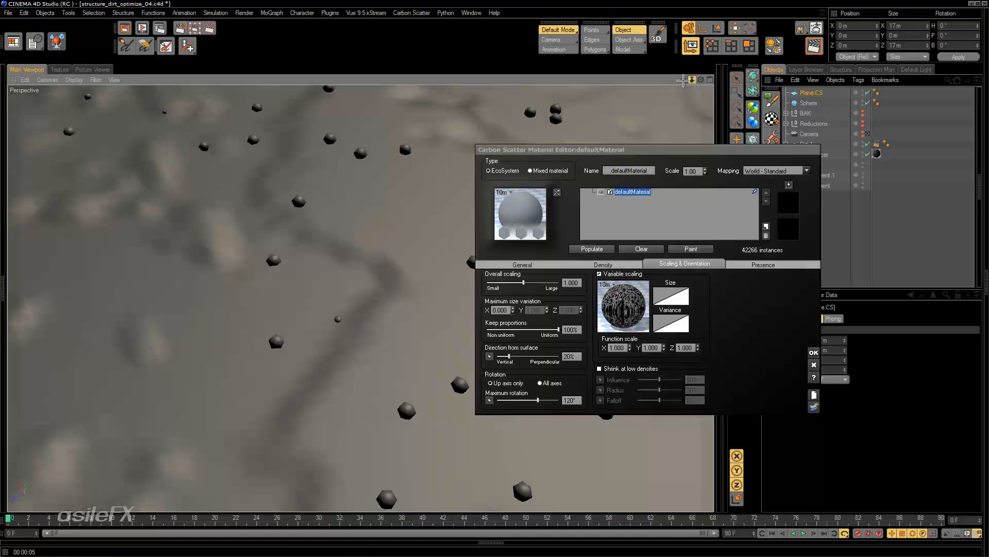
{"action": "left_click_drag", "start_coordinate": [692, 79], "coordinate": [676, 84]}
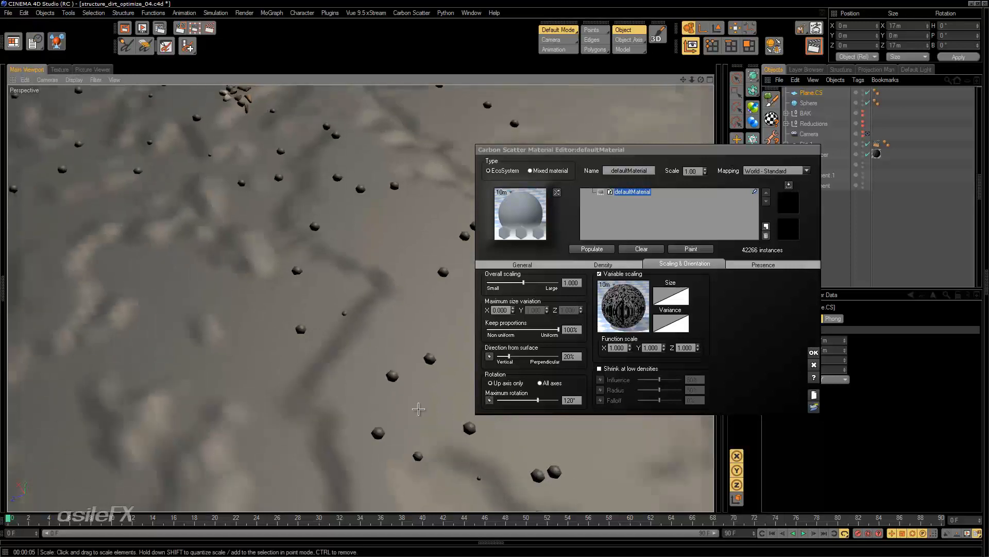
{"action": "left_click_drag", "start_coordinate": [411, 407], "coordinate": [379, 356], "text": "alt"}
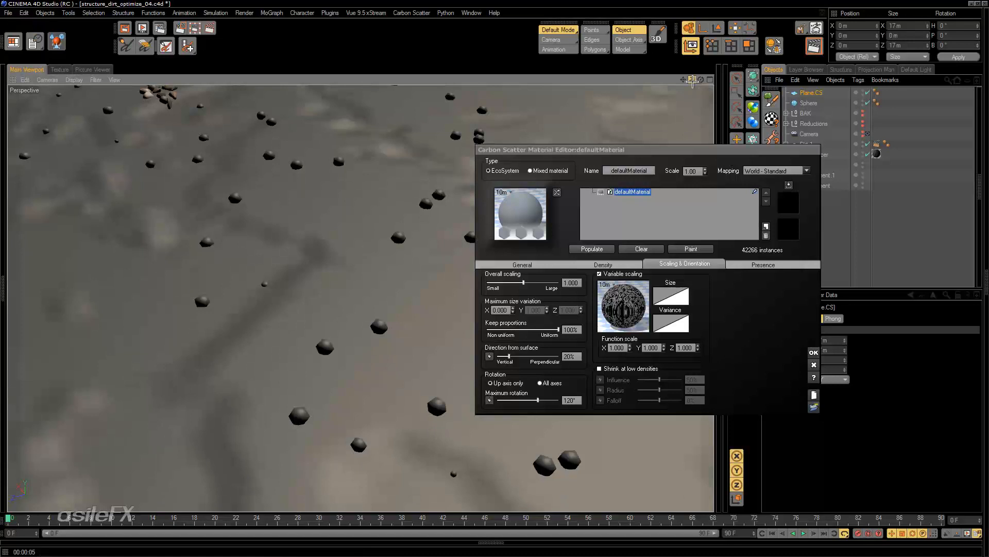
{"action": "left_click_drag", "start_coordinate": [693, 82], "coordinate": [677, 87]}
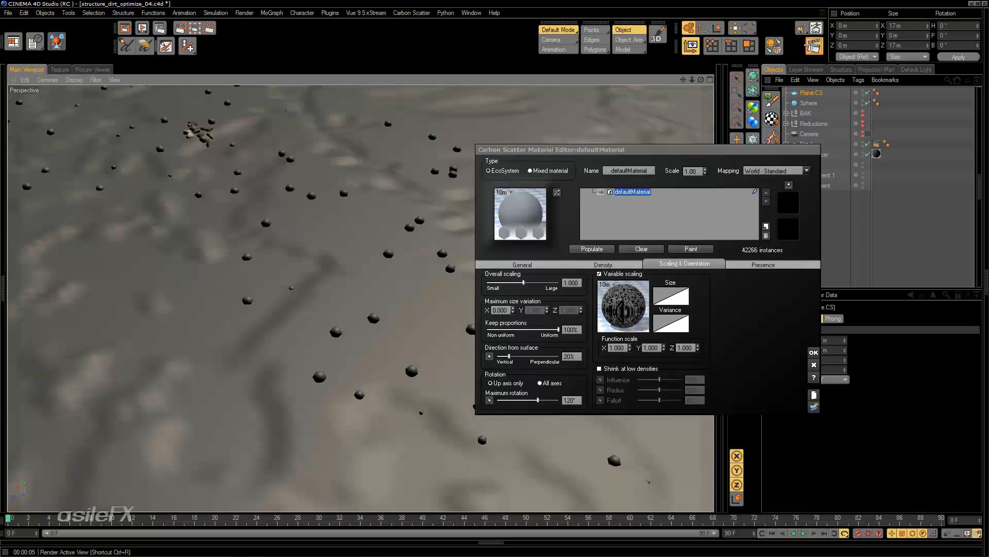
{"action": "left_click", "coordinate": [814, 46]}
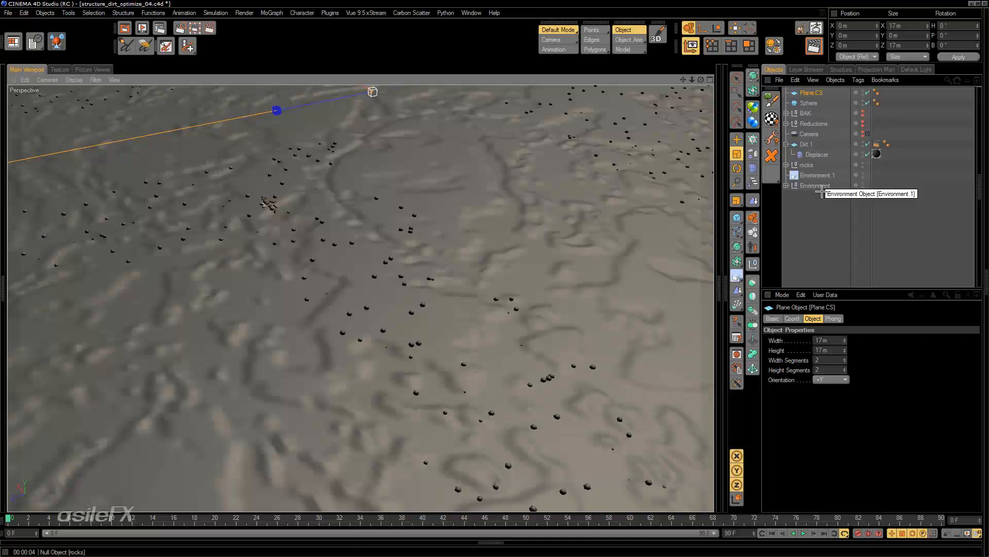
Check the width and height segments of the Dirt.1 plane.
{"action": "left_click", "coordinate": [807, 144]}
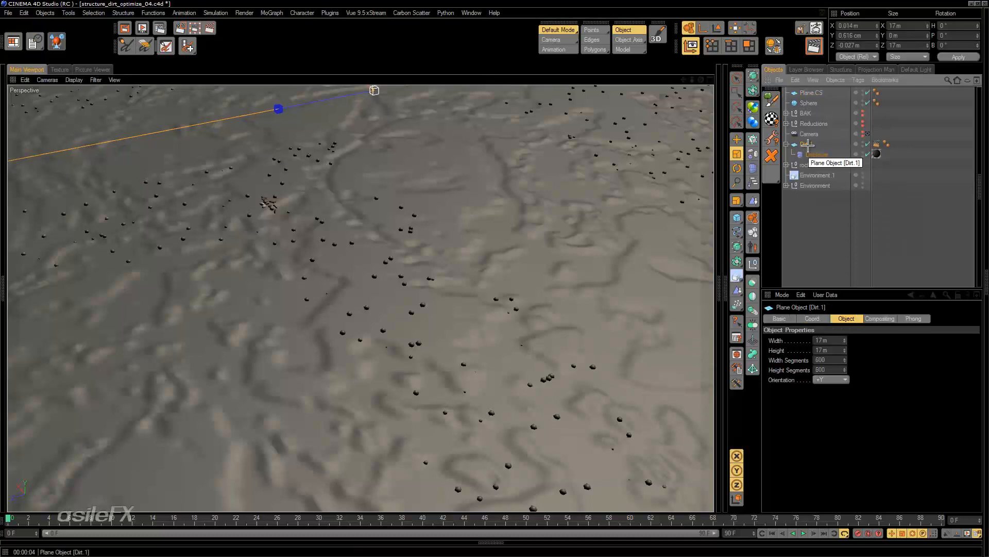
{"action": "left_click", "coordinate": [828, 360]}
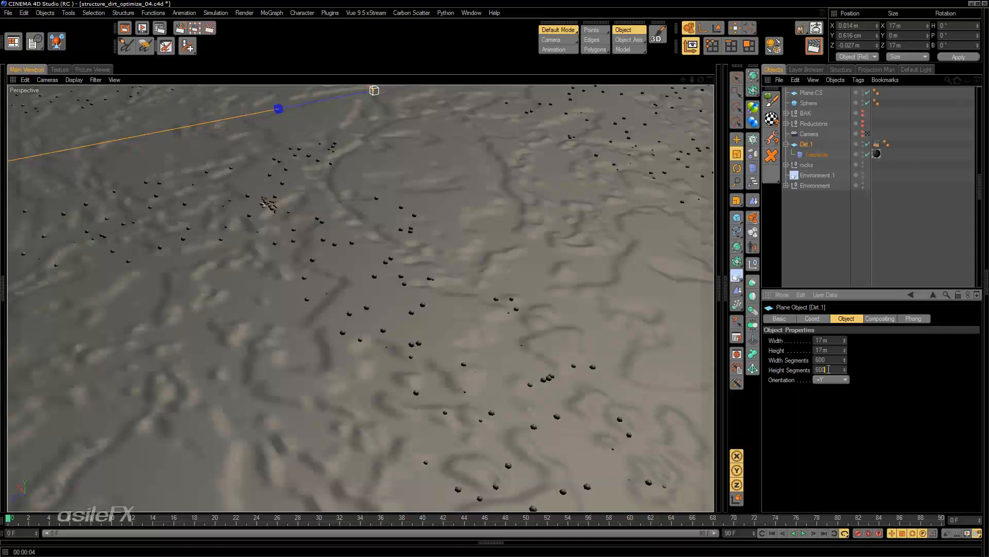
{"action": "left_click", "coordinate": [835, 257]}
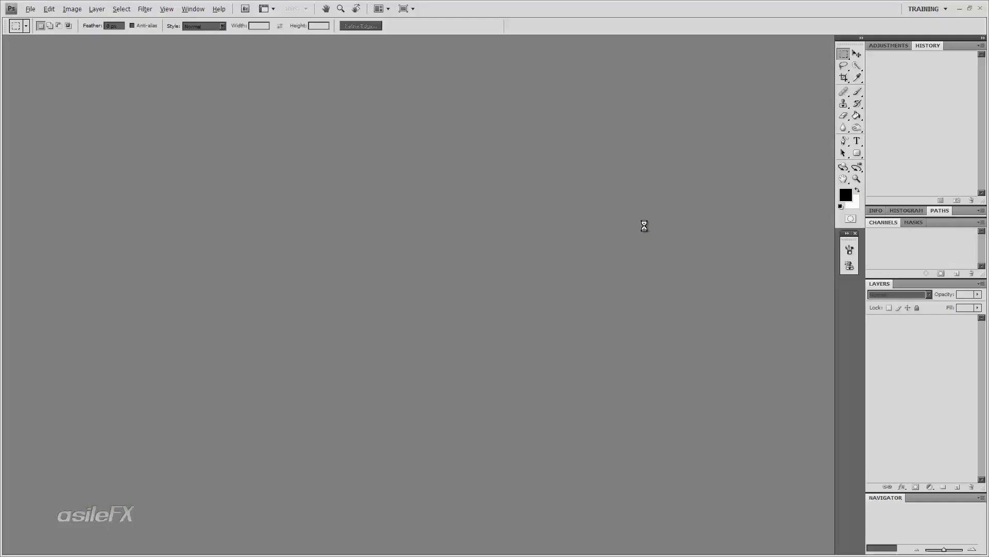
In Photoshop, set the image size of dirt_altitude.tif to 600 × 600 pixels with constrained proportions turned off.
{"action": "key", "text": "ctrl+plus"}
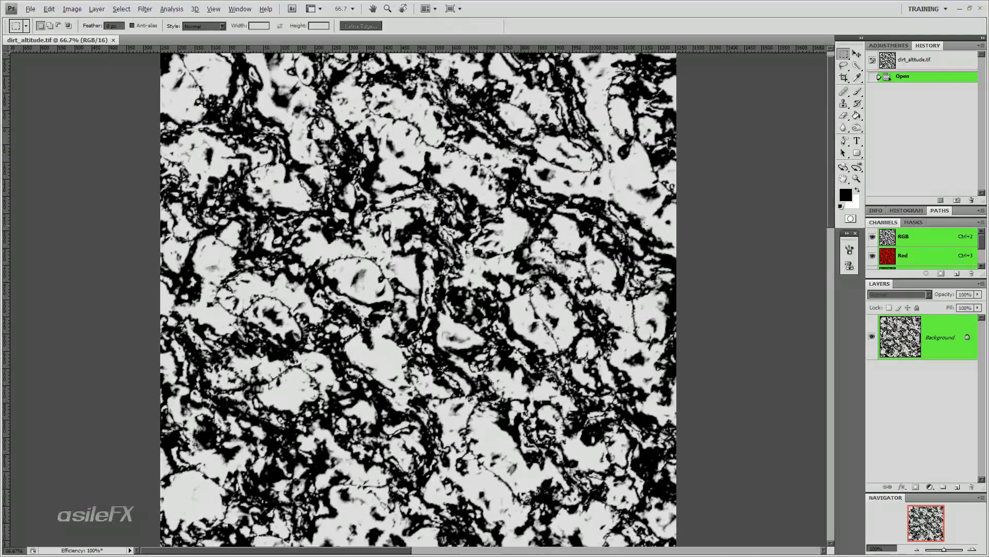
{"action": "left_click", "coordinate": [972, 547]}
{"action": "left_click", "coordinate": [972, 548]}
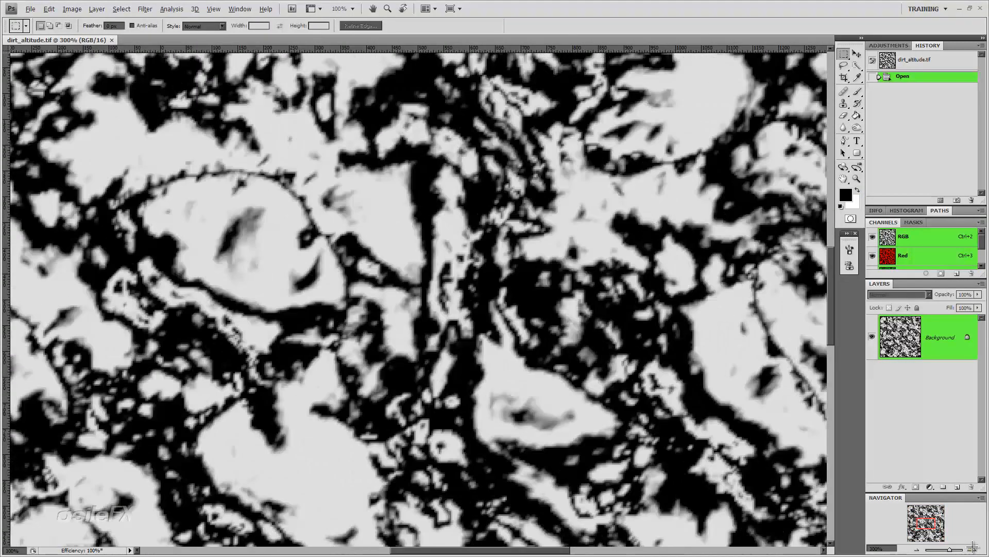
{"action": "left_click", "coordinate": [72, 9]}
{"action": "left_click", "coordinate": [103, 80]}
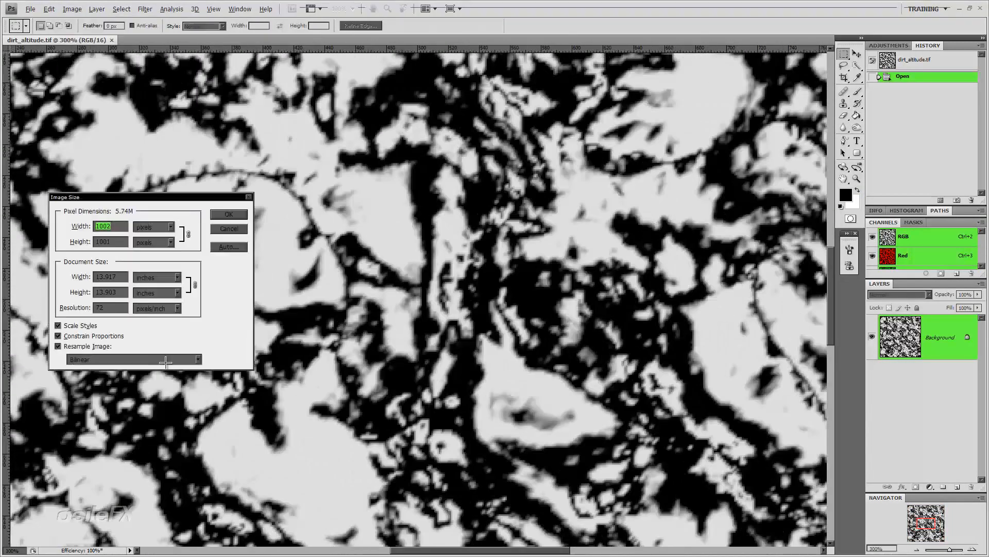
{"action": "type", "text": "600"}
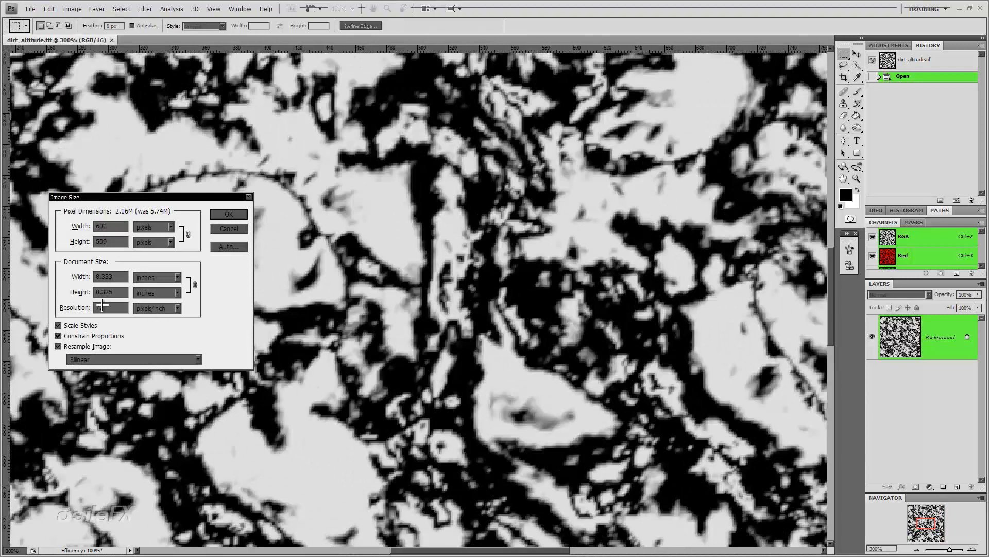
{"action": "left_click", "coordinate": [93, 335]}
{"action": "left_click_drag", "start_coordinate": [118, 242], "coordinate": [18, 242]}
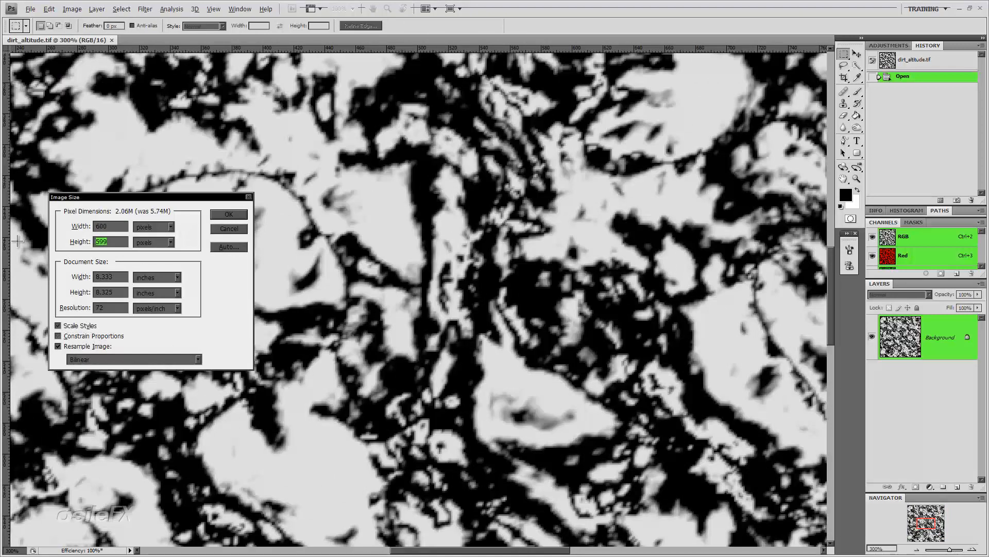
{"action": "type", "text": "600"}
{"action": "left_click_drag", "start_coordinate": [209, 196], "coordinate": [288, 193]}
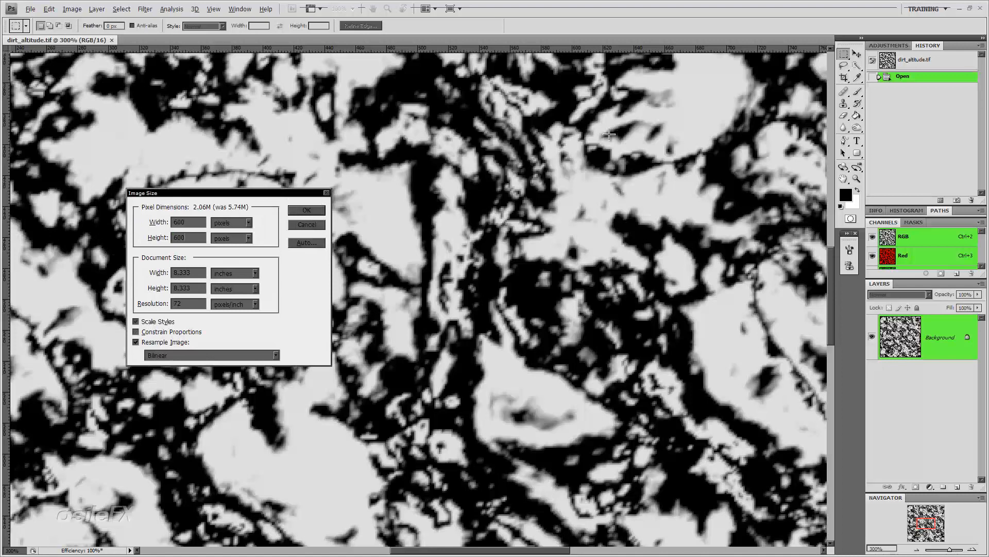
Apply the resize with Bilinear resampling and inspect the resampled altitude map.
{"action": "left_click", "coordinate": [228, 354]}
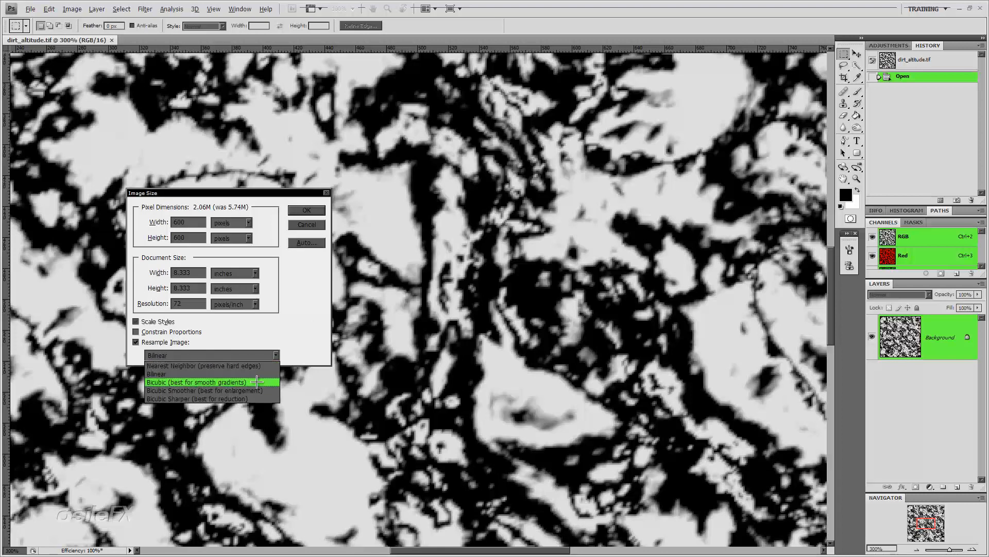
{"action": "left_click", "coordinate": [261, 374]}
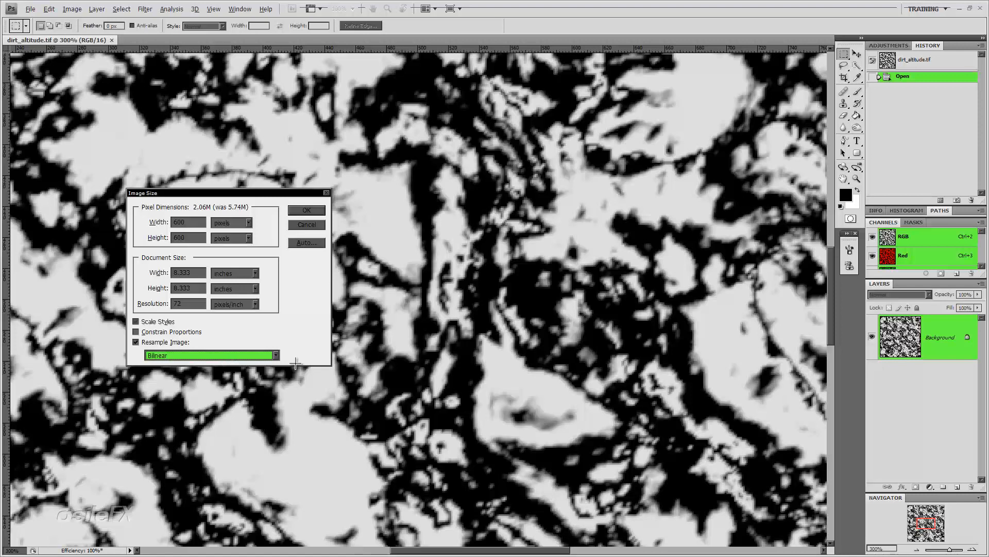
{"action": "left_click", "coordinate": [271, 355]}
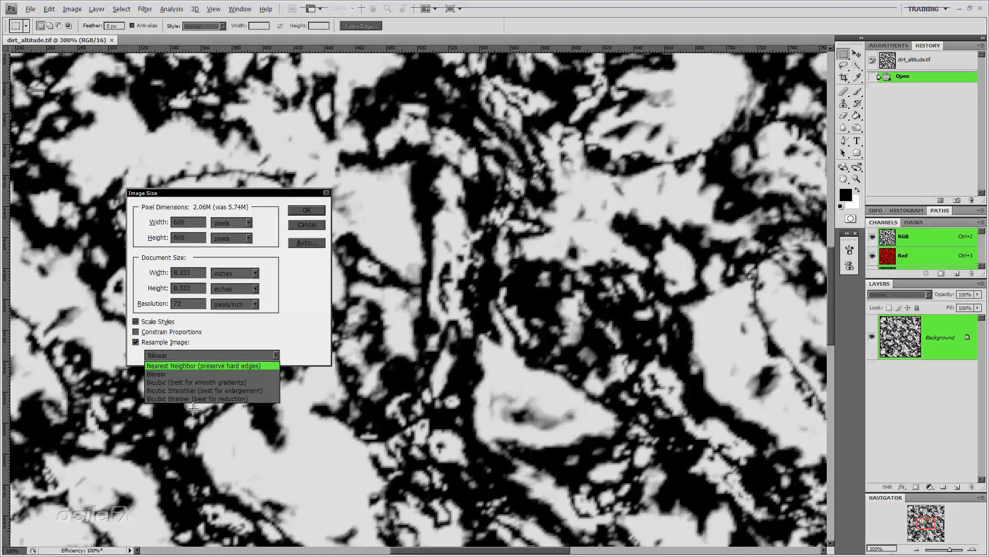
{"action": "left_click", "coordinate": [190, 374]}
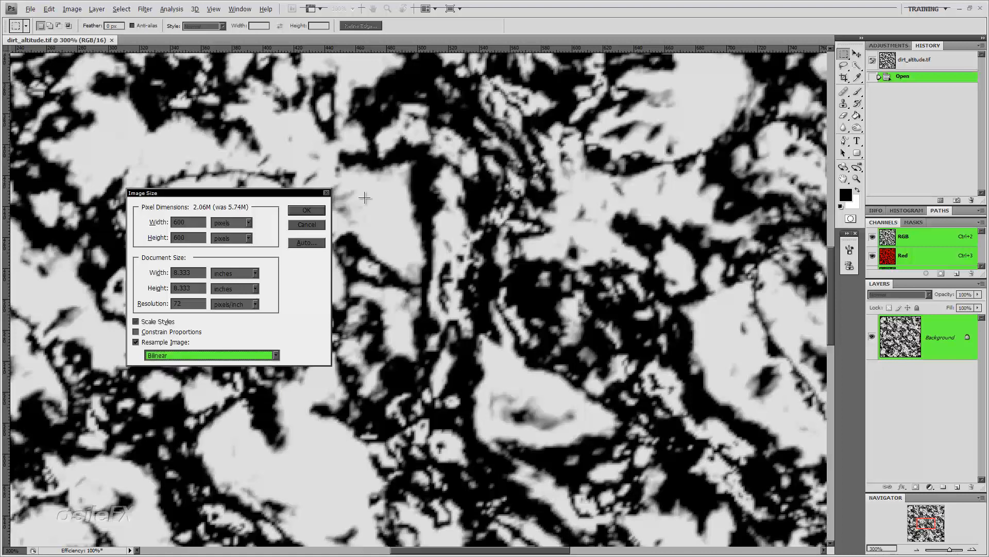
{"action": "left_click", "coordinate": [298, 208]}
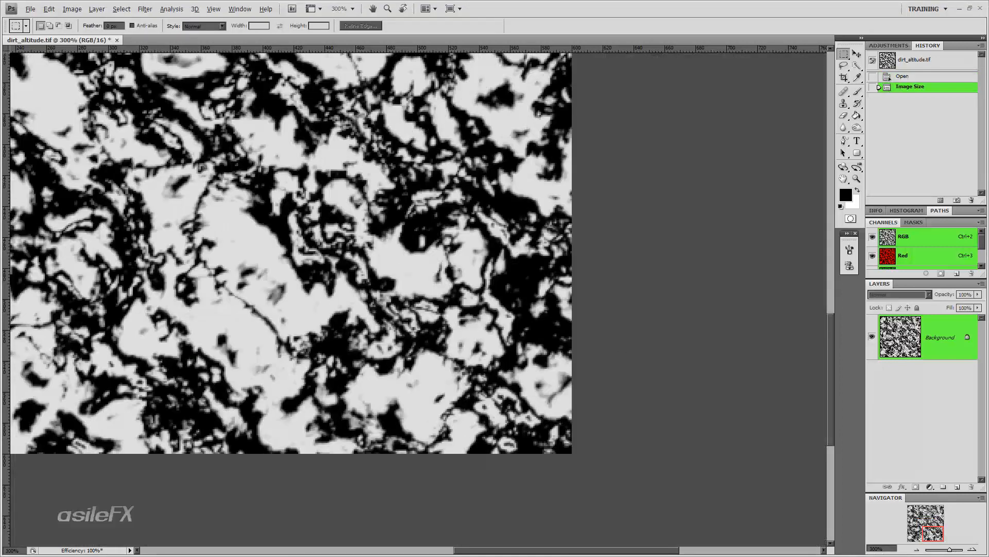
{"action": "left_click_drag", "start_coordinate": [931, 531], "coordinate": [913, 510]}
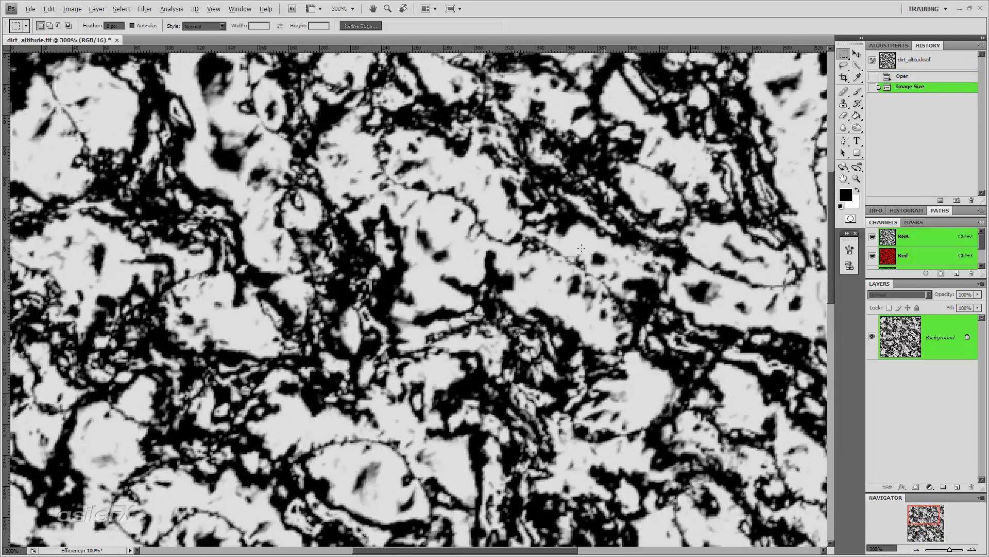
{"action": "mouse_move", "coordinate": [922, 508]}
{"action": "left_mouse_down"}
{"action": "mouse_move", "coordinate": [921, 518]}
{"action": "mouse_move", "coordinate": [925, 508]}
{"action": "left_mouse_up"}
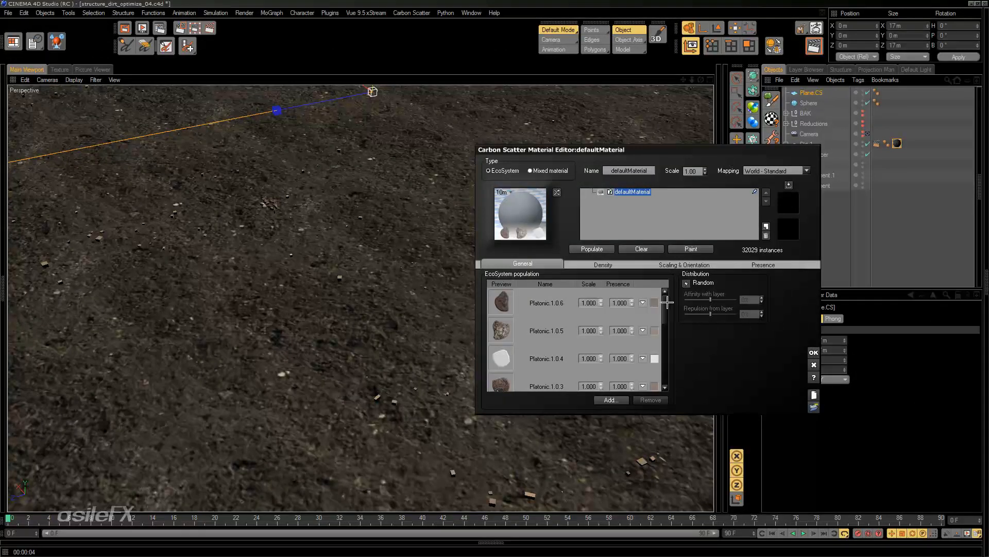
Back in Cinema 4D, review the rock population, density, and scaling and rotation settings of the Plane.CS scatter material.
{"action": "left_click_drag", "start_coordinate": [667, 302], "coordinate": [666, 317]}
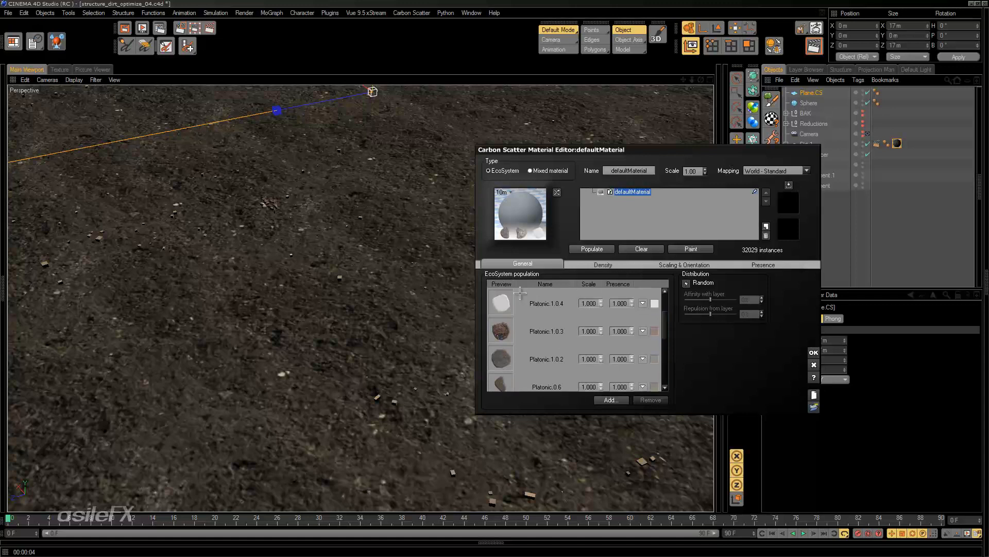
{"action": "left_click", "coordinate": [601, 264]}
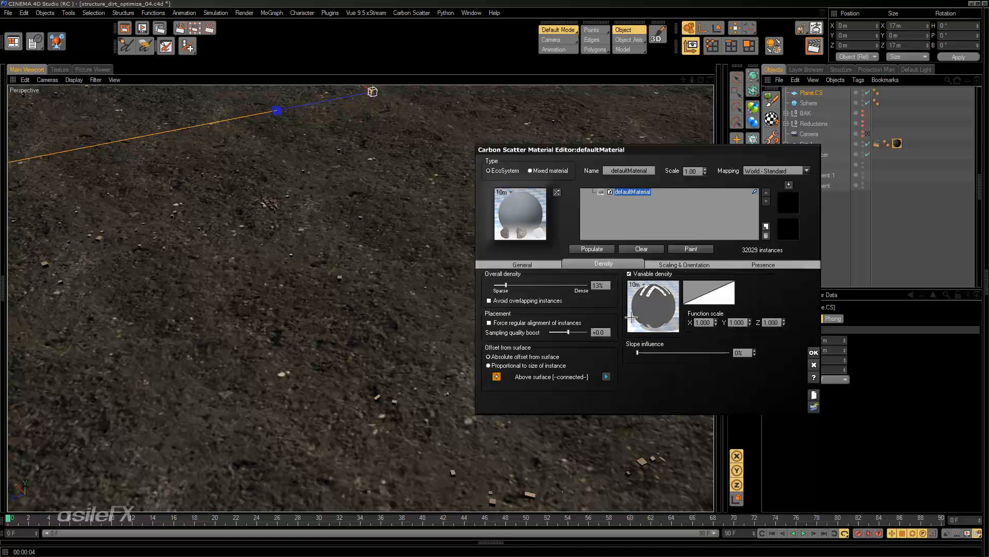
{"action": "left_click", "coordinate": [654, 264]}
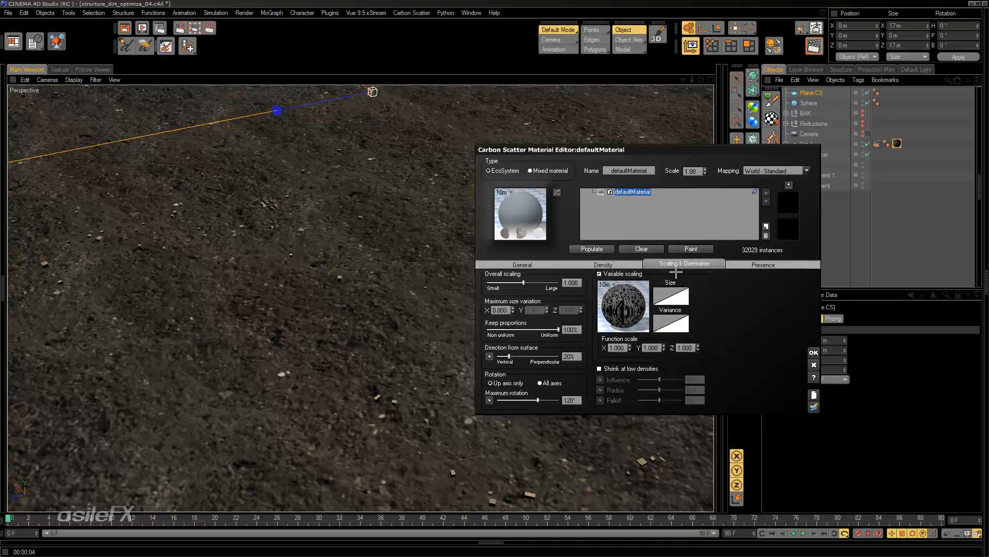
{"action": "left_click", "coordinate": [513, 384]}
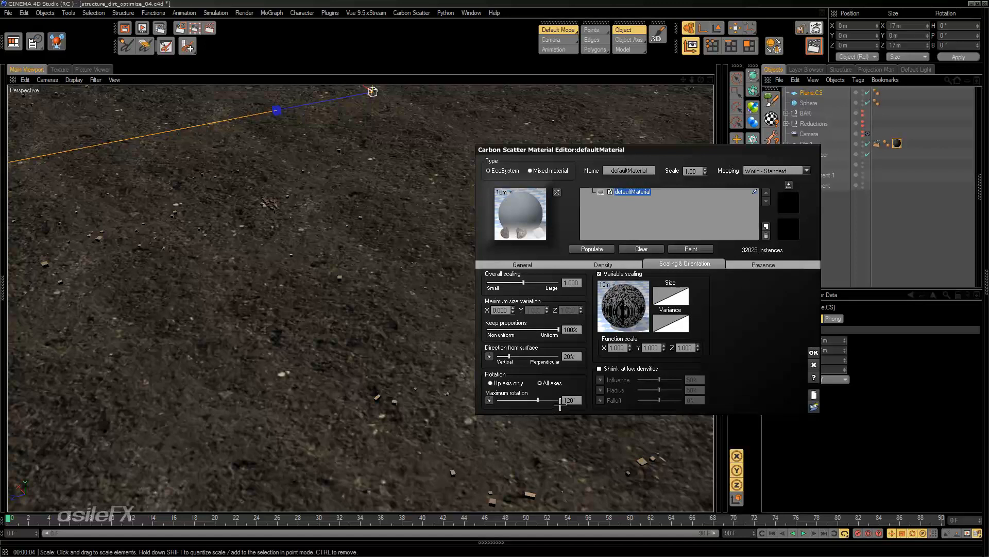
Set the maximum size variation in X to 0.162 for the scattered rocks.
{"action": "left_click", "coordinate": [506, 310]}
{"action": "type", "text": ".1"}
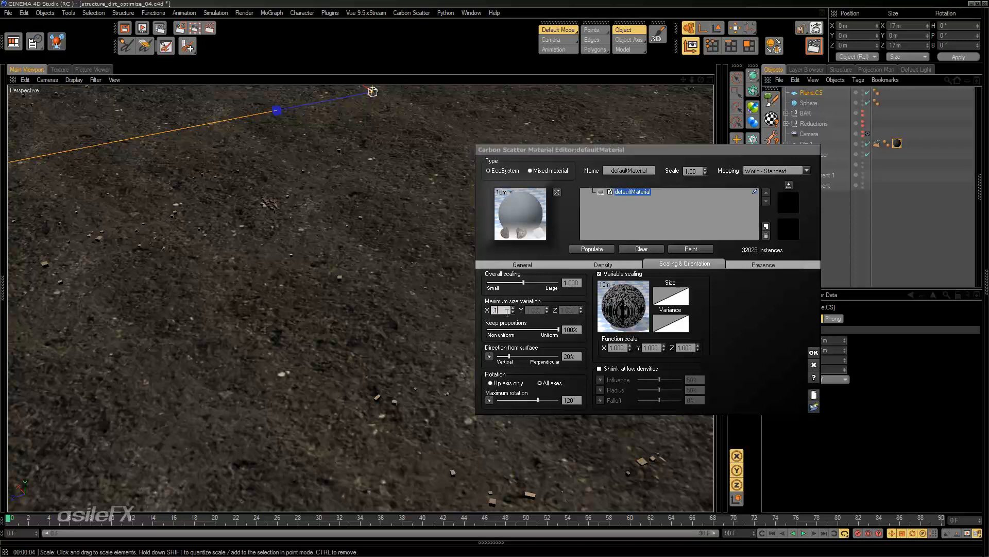
{"action": "type", "text": "62"}
{"action": "key", "text": "Return"}
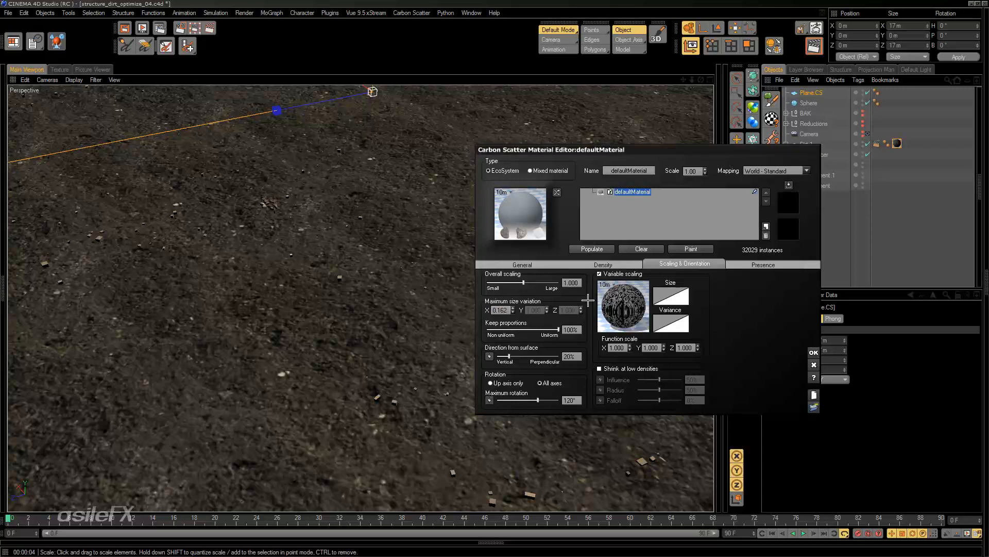
Open the variable scaling function for editing and move its texture map node up, leaving space above the Scaling output.
{"action": "right_click", "coordinate": [610, 305]}
{"action": "left_click", "coordinate": [642, 310]}
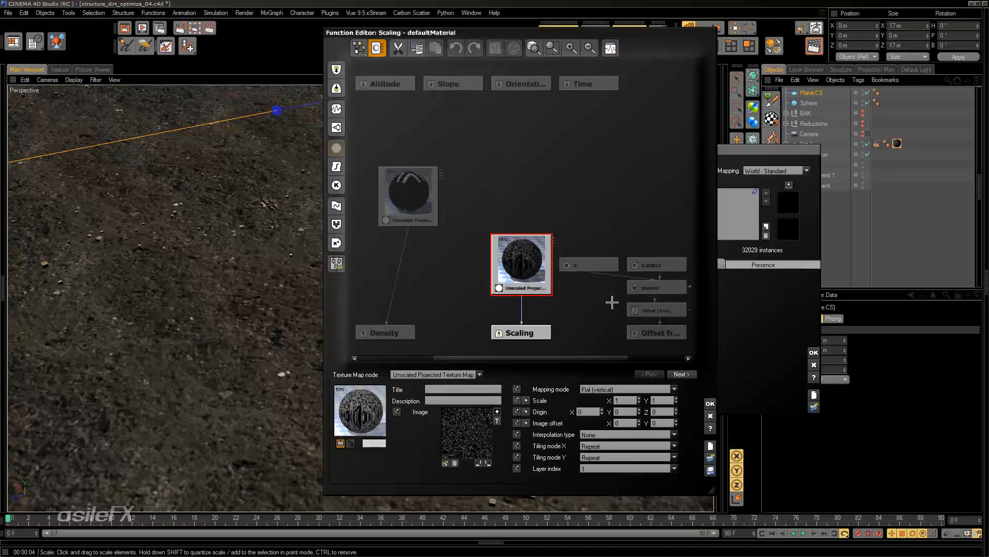
{"action": "left_click_drag", "start_coordinate": [500, 275], "coordinate": [521, 193]}
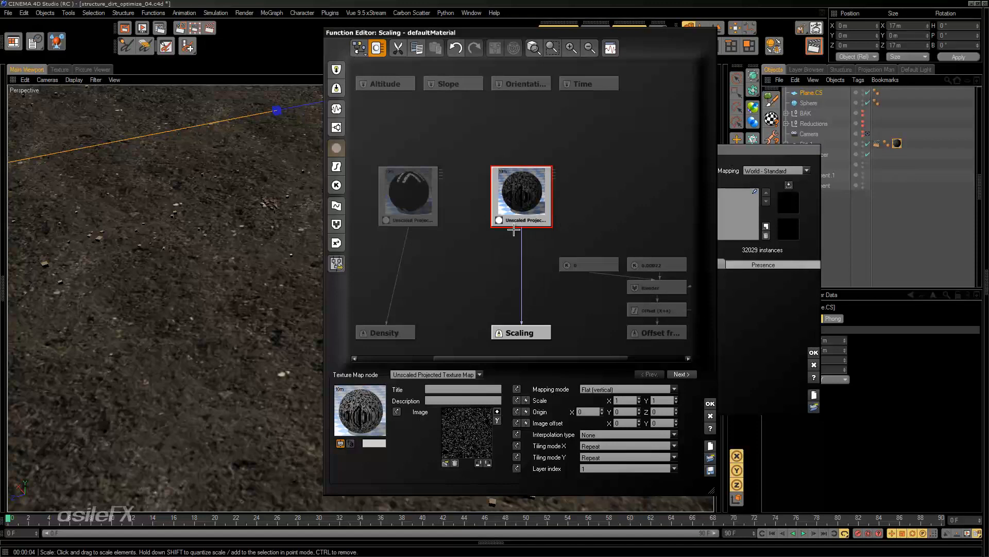
Try inverting the image of the texture map node that drives Scaling, and switch the inversion back off.
{"action": "left_click", "coordinate": [522, 255]}
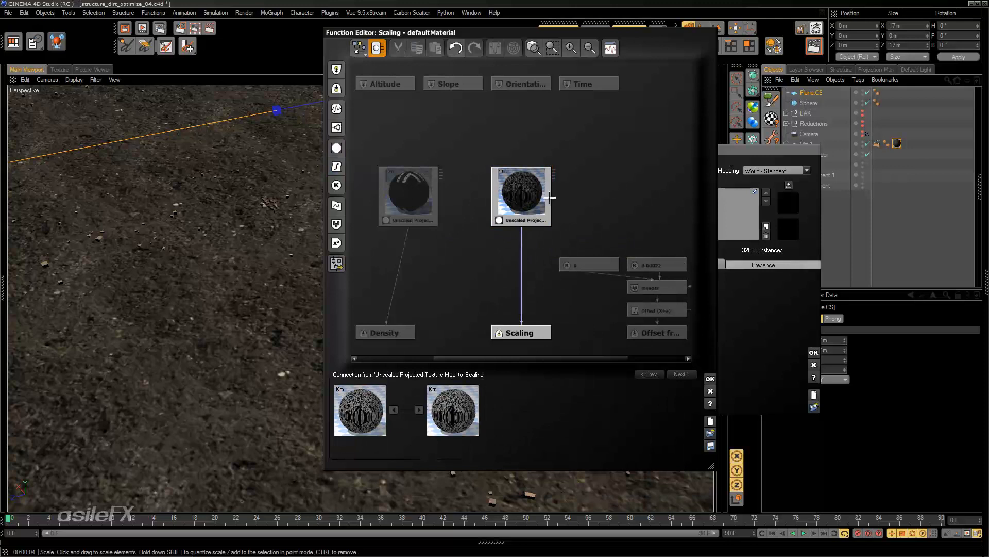
{"action": "left_click", "coordinate": [522, 183]}
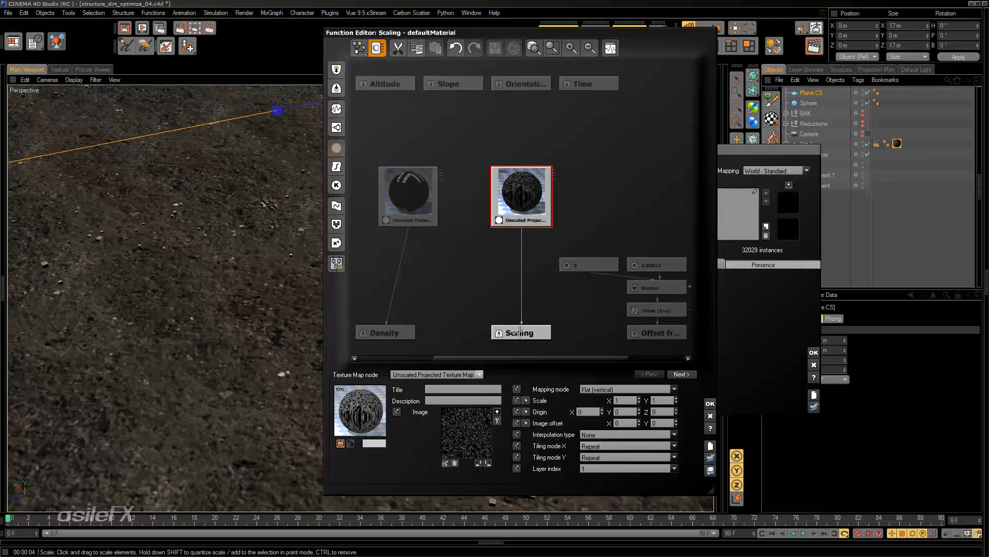
{"action": "left_click", "coordinate": [497, 410]}
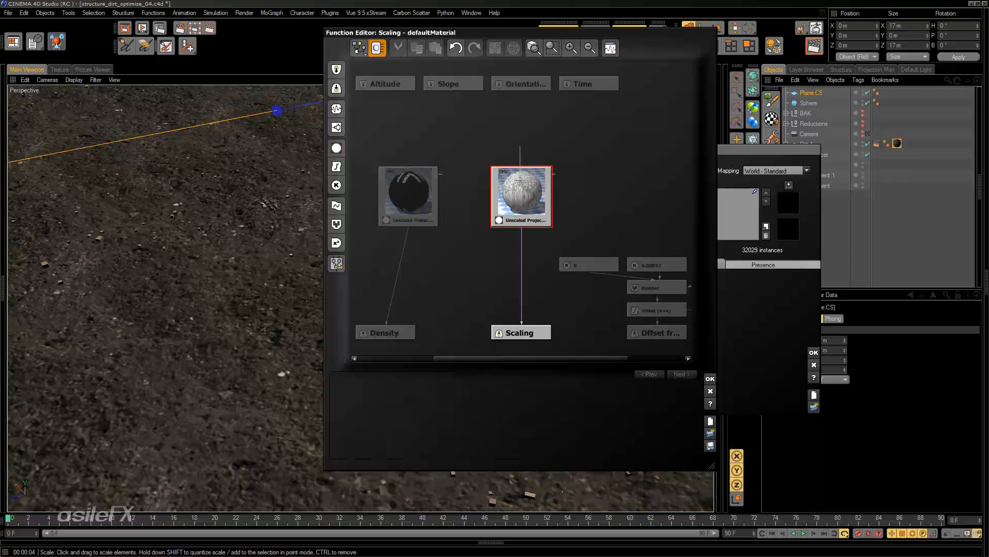
{"action": "left_click_drag", "start_coordinate": [527, 195], "coordinate": [527, 218]}
{"action": "left_click", "coordinate": [522, 277]}
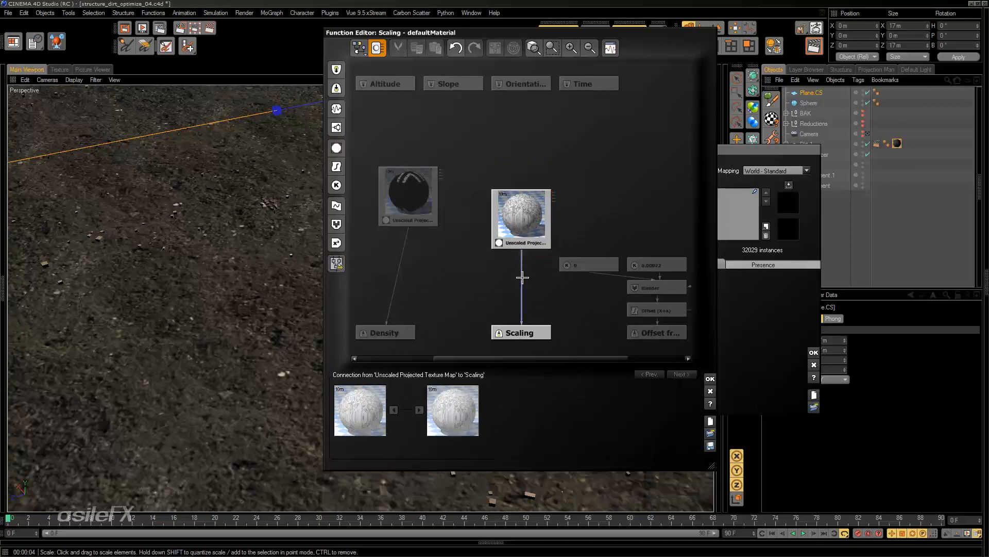
{"action": "left_click", "coordinate": [521, 238]}
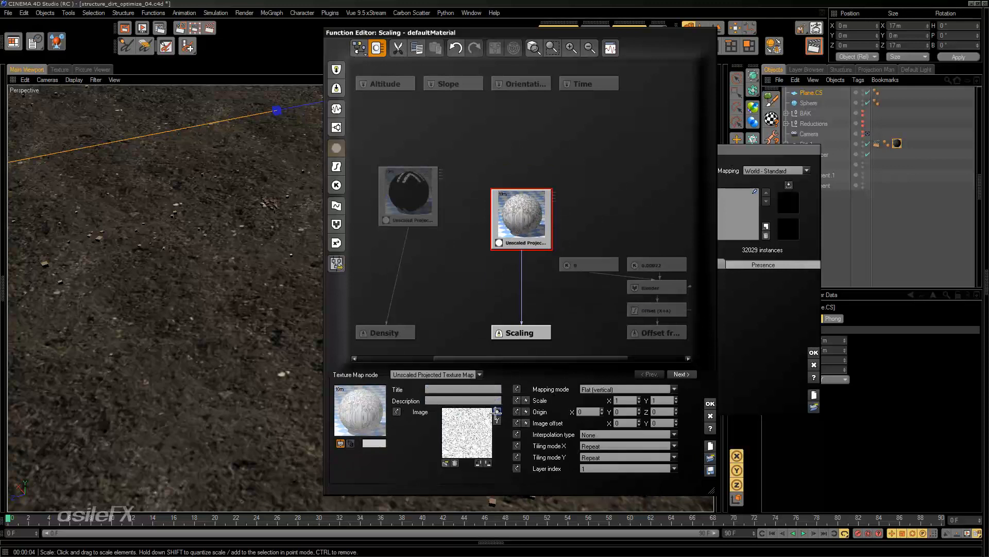
{"action": "left_click", "coordinate": [497, 411]}
Move the scaling texture map node up and insert a Filter node between it and the Scaling output.
{"action": "left_click_drag", "start_coordinate": [509, 211], "coordinate": [509, 166]}
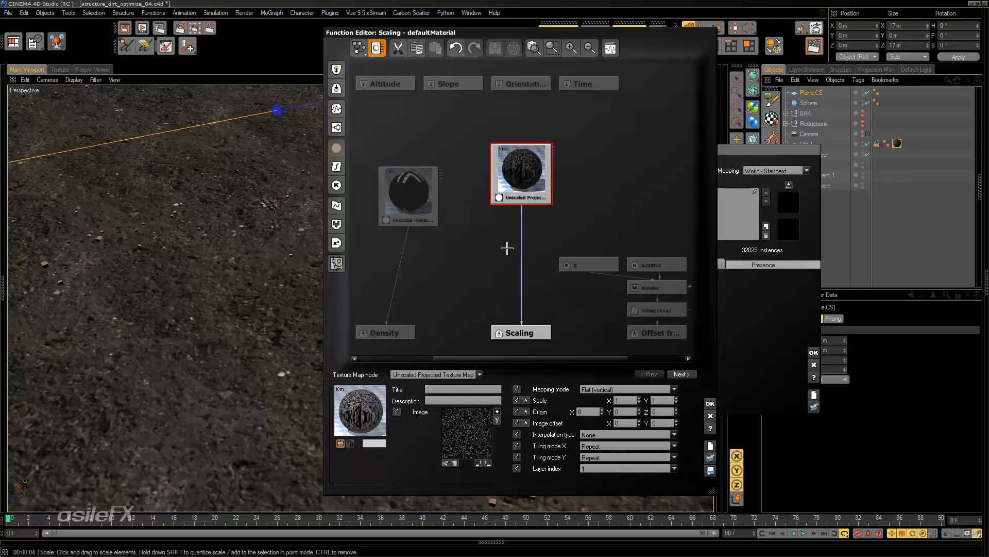
{"action": "left_click", "coordinate": [521, 231]}
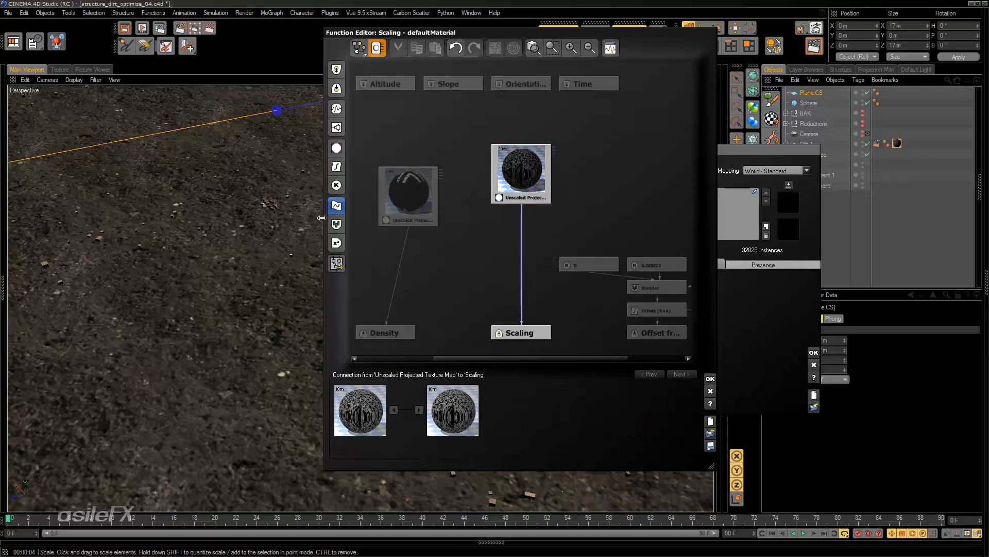
{"action": "left_click", "coordinate": [337, 166]}
{"action": "left_click_drag", "start_coordinate": [525, 269], "coordinate": [547, 245]}
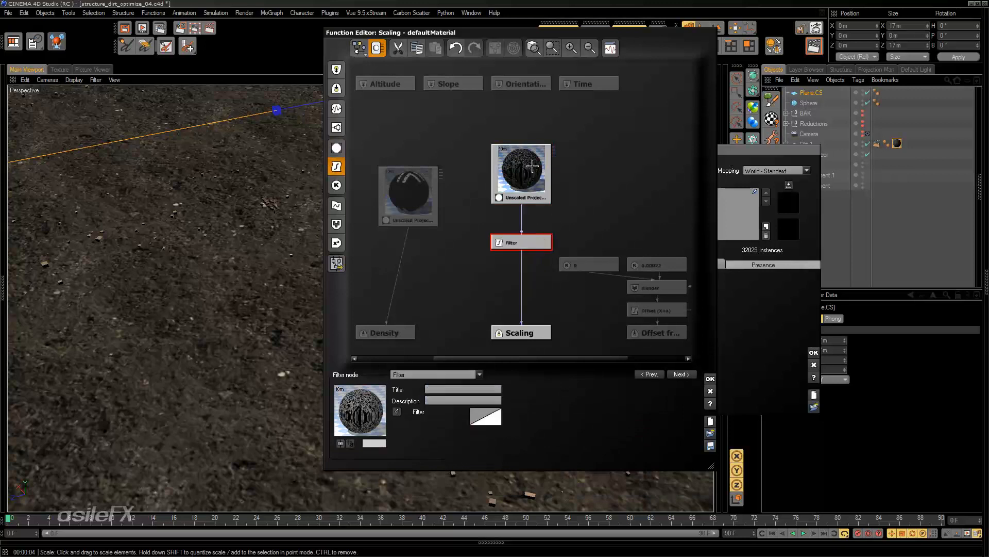
{"action": "left_click", "coordinate": [531, 168]}
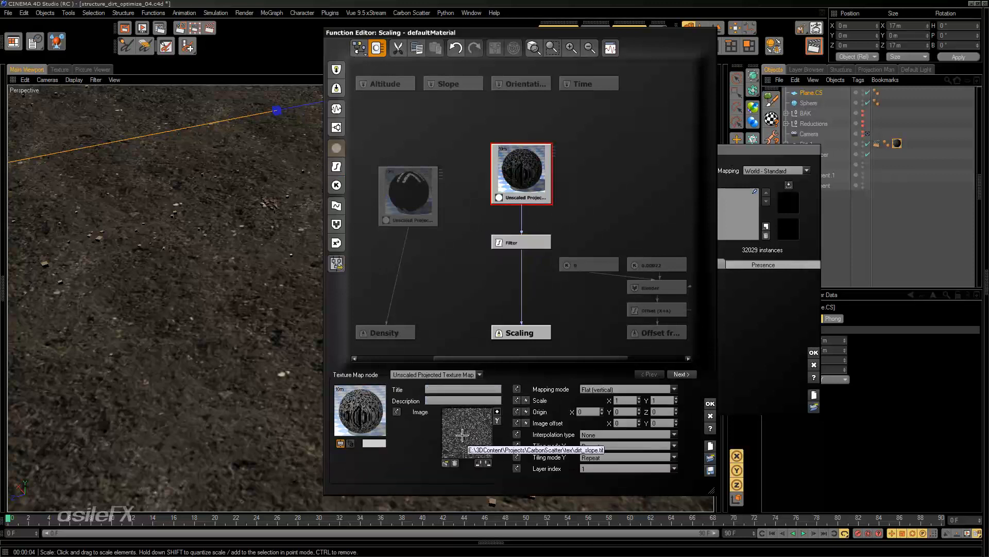
{"action": "left_click", "coordinate": [531, 226]}
{"action": "left_click", "coordinate": [531, 243]}
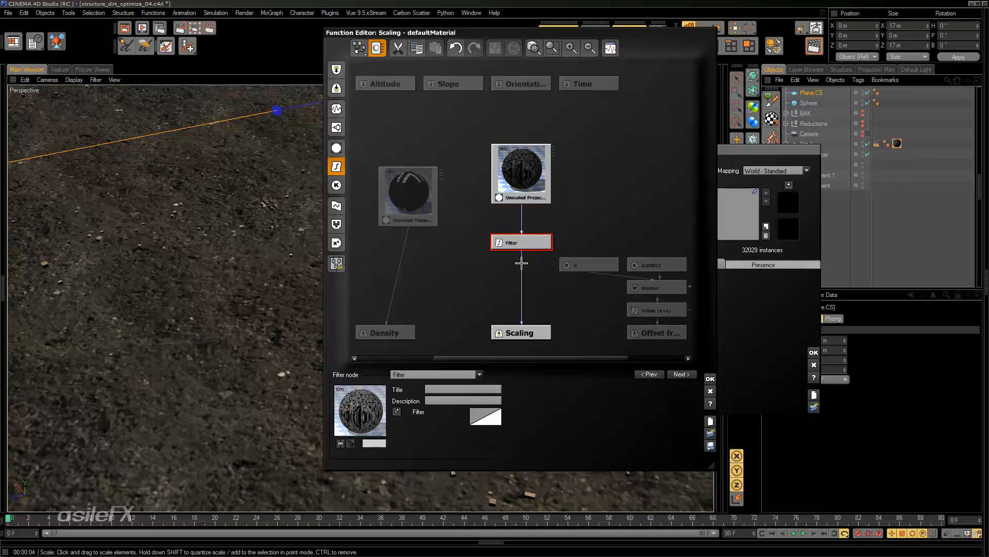
Insert a second filter node between the Filter node and the Scaling output and change its type to Clip.
{"action": "left_click", "coordinate": [521, 262]}
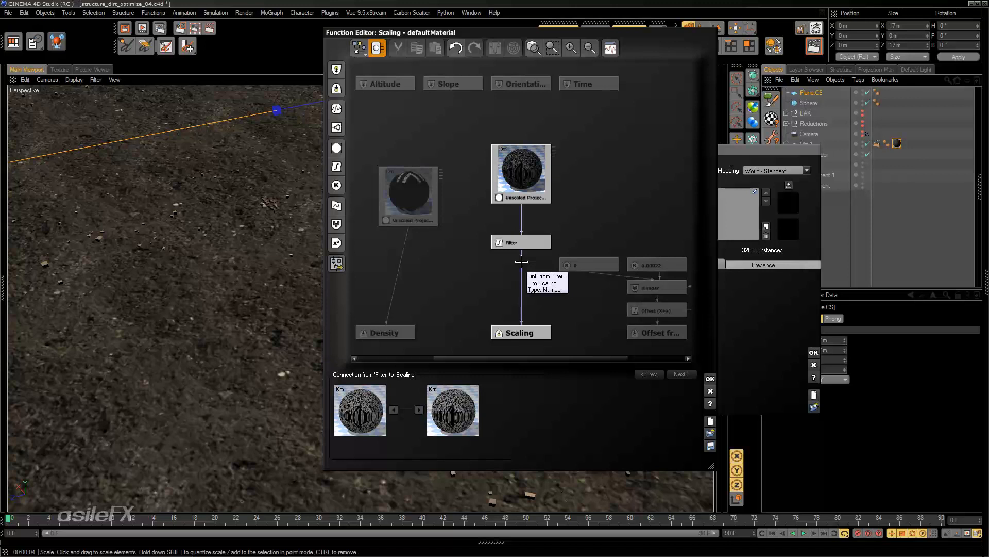
{"action": "left_click", "coordinate": [339, 165]}
{"action": "left_click_drag", "start_coordinate": [513, 285], "coordinate": [534, 266]}
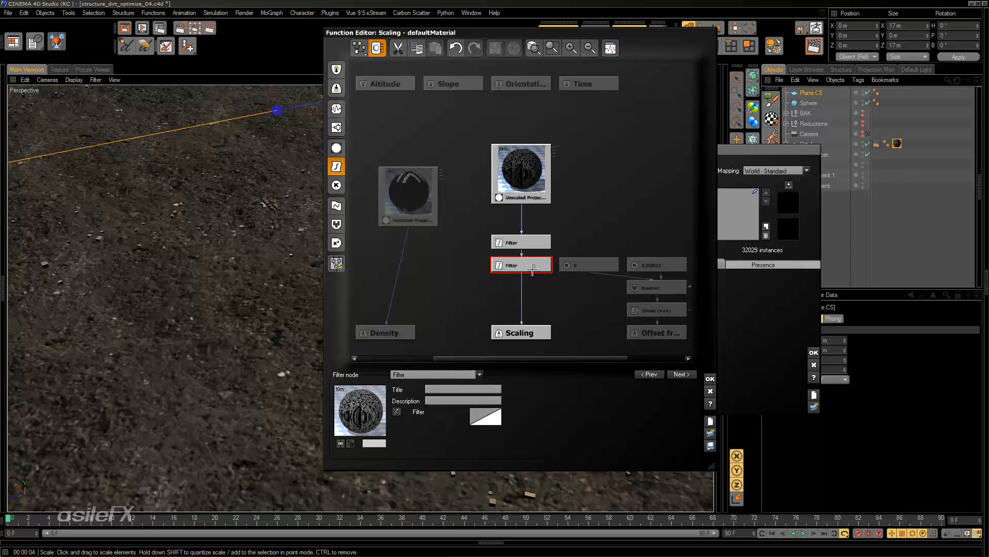
{"action": "left_click", "coordinate": [444, 373]}
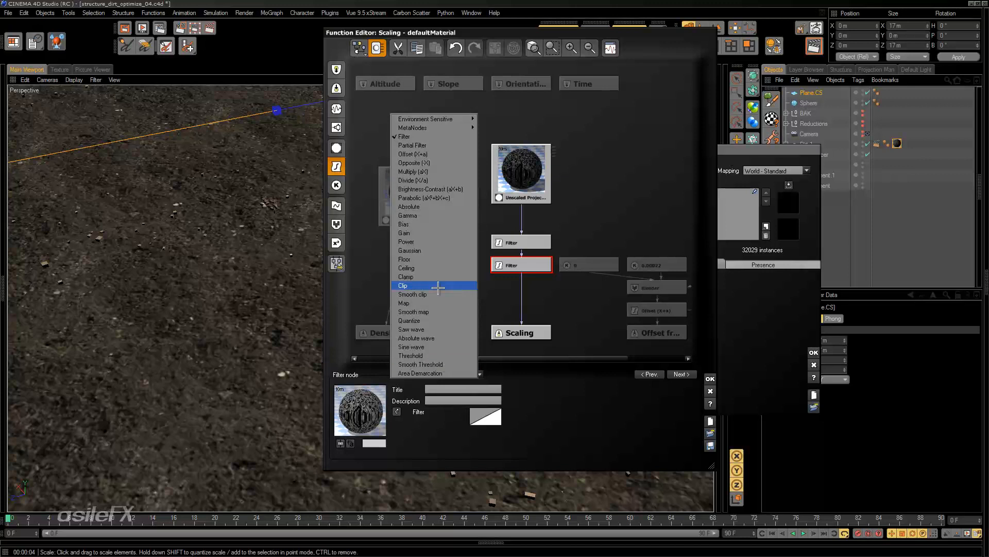
{"action": "left_click", "coordinate": [414, 286]}
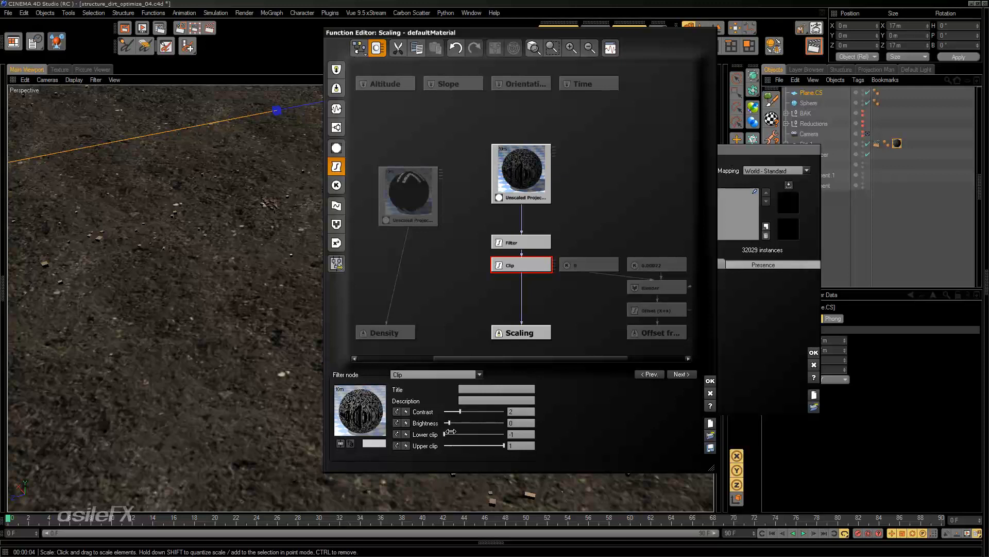
Raise the Clip node's lower clip to about -0.55, accept the scaling function and repopulate the rocks.
{"action": "mouse_move", "coordinate": [445, 434]}
{"action": "left_mouse_down"}
{"action": "mouse_move", "coordinate": [463, 436]}
{"action": "mouse_move", "coordinate": [444, 434]}
{"action": "left_mouse_up"}
{"action": "left_click", "coordinate": [521, 436]}
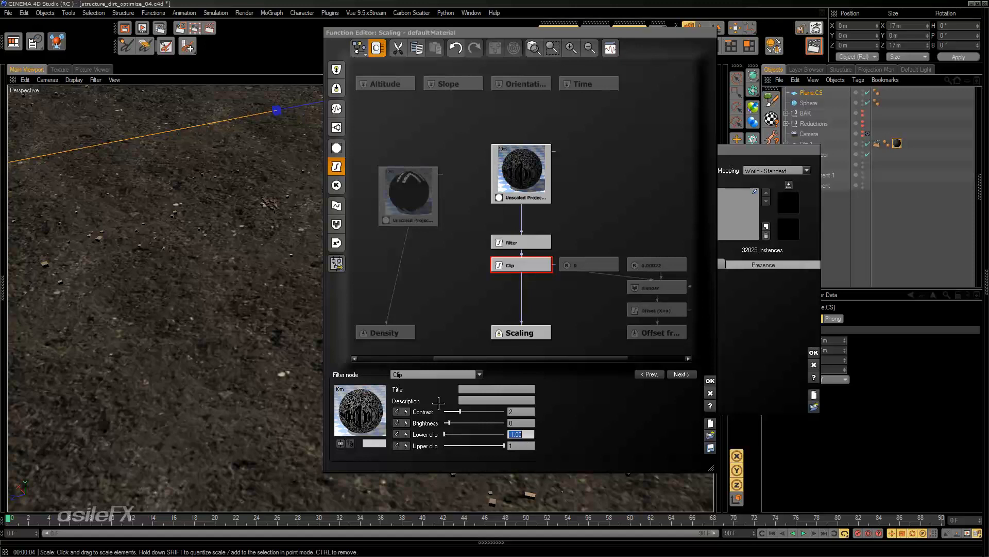
{"action": "left_click_drag", "start_coordinate": [449, 434], "coordinate": [469, 435]}
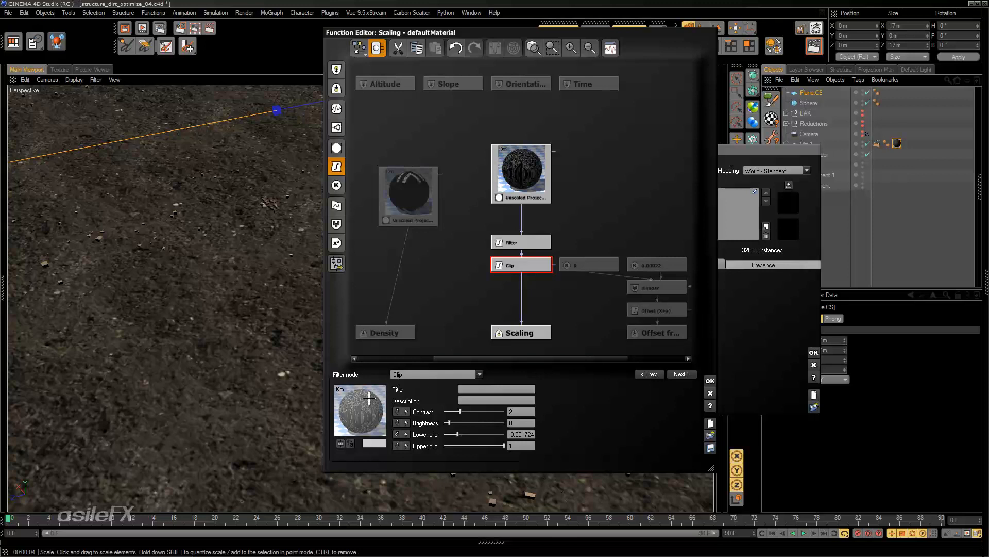
{"action": "left_click", "coordinate": [710, 381]}
{"action": "left_click", "coordinate": [592, 249]}
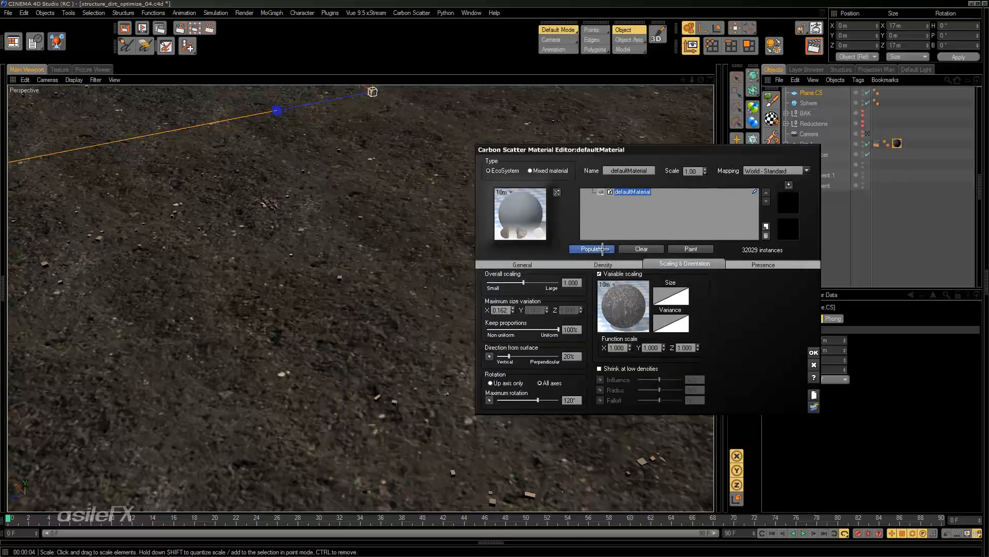
{"action": "left_click", "coordinate": [602, 249]}
{"action": "left_click", "coordinate": [608, 248]}
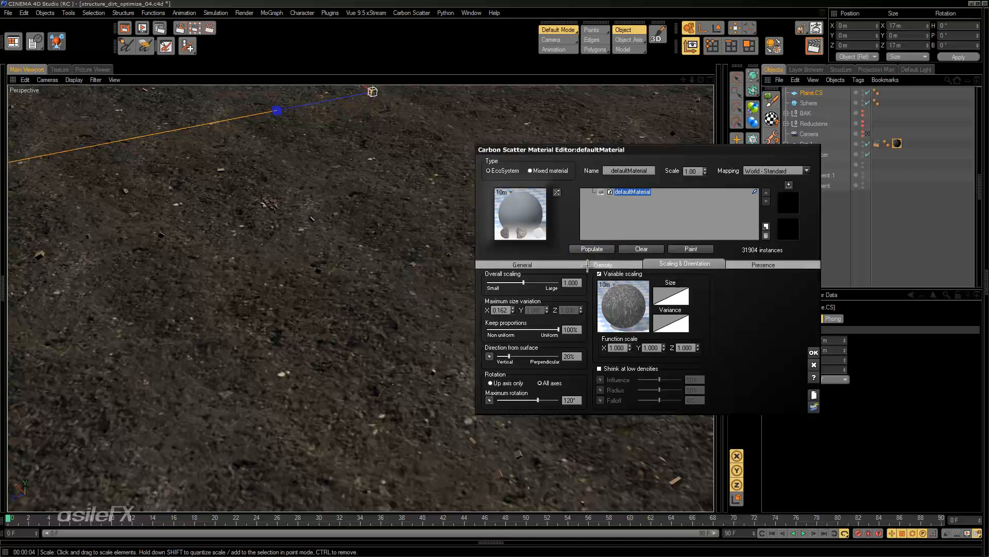
Set the overall density to 60%, repopulate the rocks and accept the scatter material.
{"action": "left_click", "coordinate": [598, 264]}
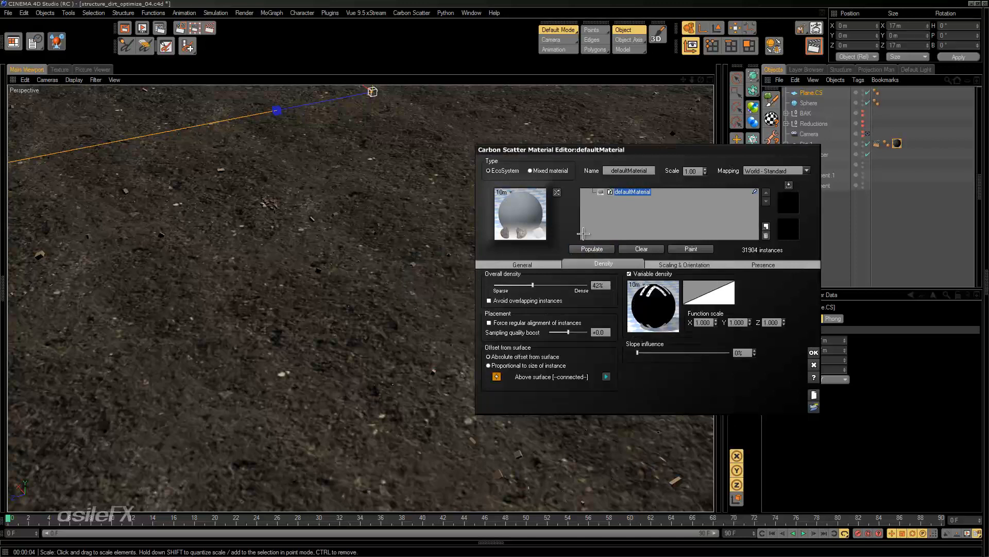
{"action": "left_click", "coordinate": [551, 284]}
{"action": "left_click", "coordinate": [552, 284]}
{"action": "left_click", "coordinate": [557, 284]}
{"action": "left_click", "coordinate": [557, 284]}
{"action": "left_click", "coordinate": [557, 284]}
{"action": "left_click", "coordinate": [556, 284]}
{"action": "left_click", "coordinate": [594, 249]}
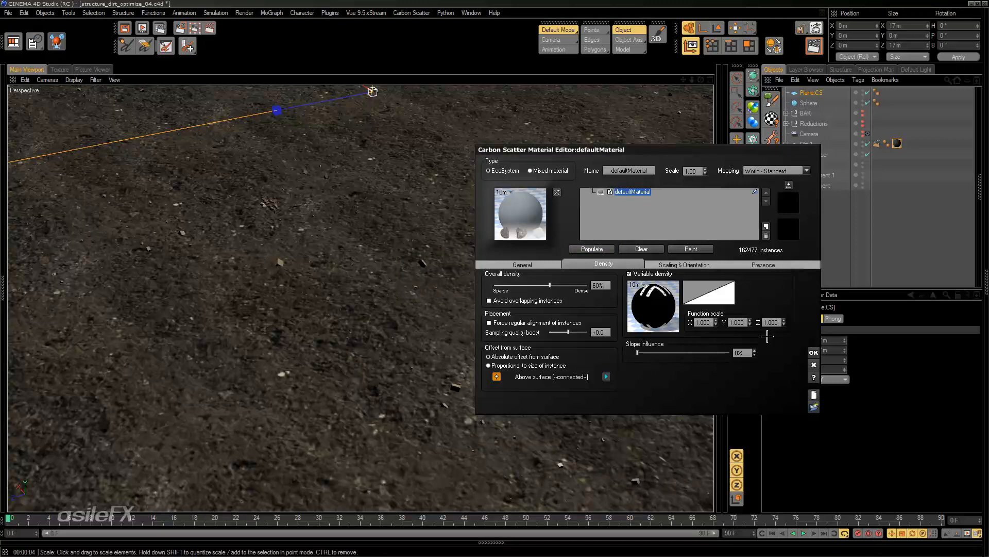
{"action": "left_click", "coordinate": [814, 352]}
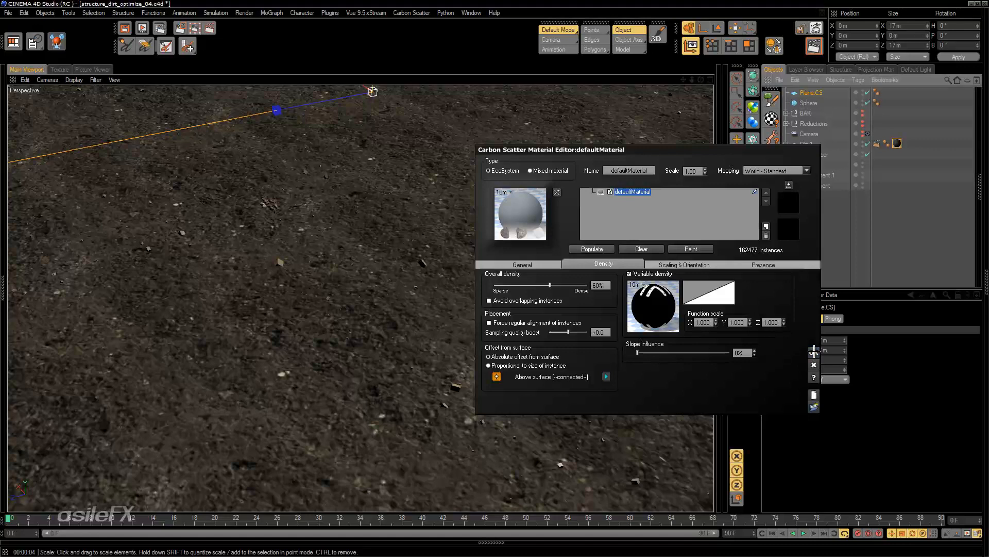
Render a closer perspective view of the ground to check the size and distribution of the scattered rocks.
{"action": "left_click_drag", "start_coordinate": [523, 468], "coordinate": [418, 218], "text": "alt"}
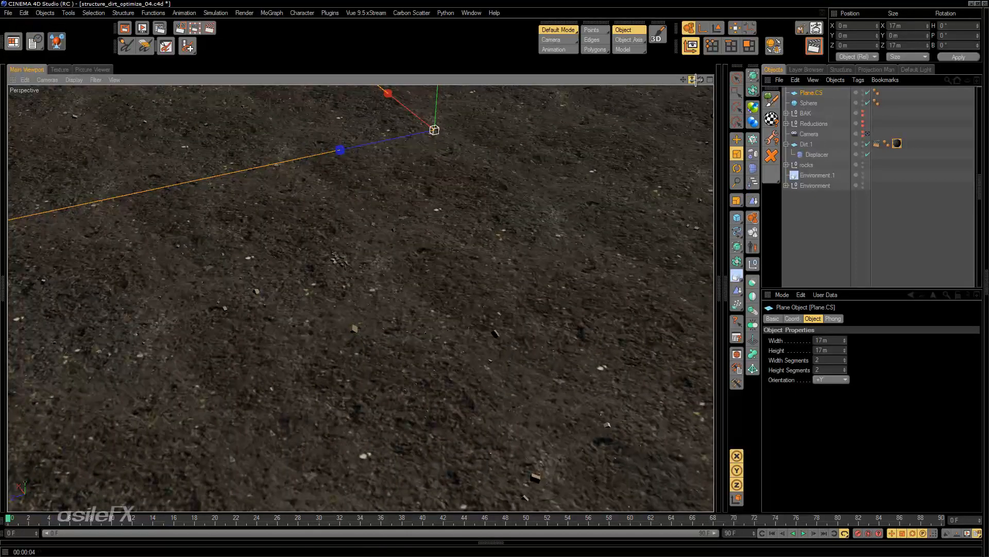
{"action": "left_click_drag", "start_coordinate": [693, 79], "coordinate": [715, 75]}
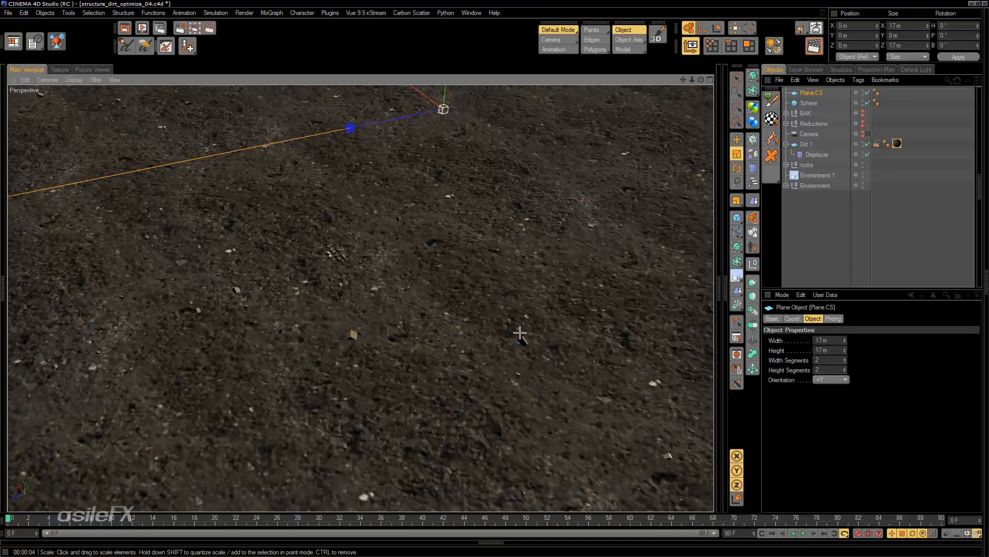
{"action": "left_click_drag", "start_coordinate": [462, 356], "coordinate": [448, 330], "text": "alt"}
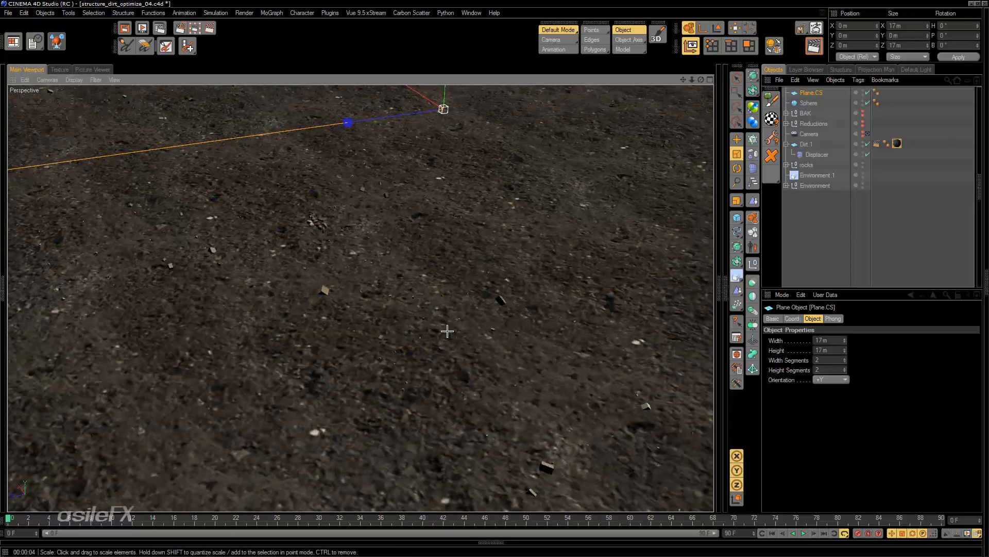
{"action": "left_click", "coordinate": [813, 47]}
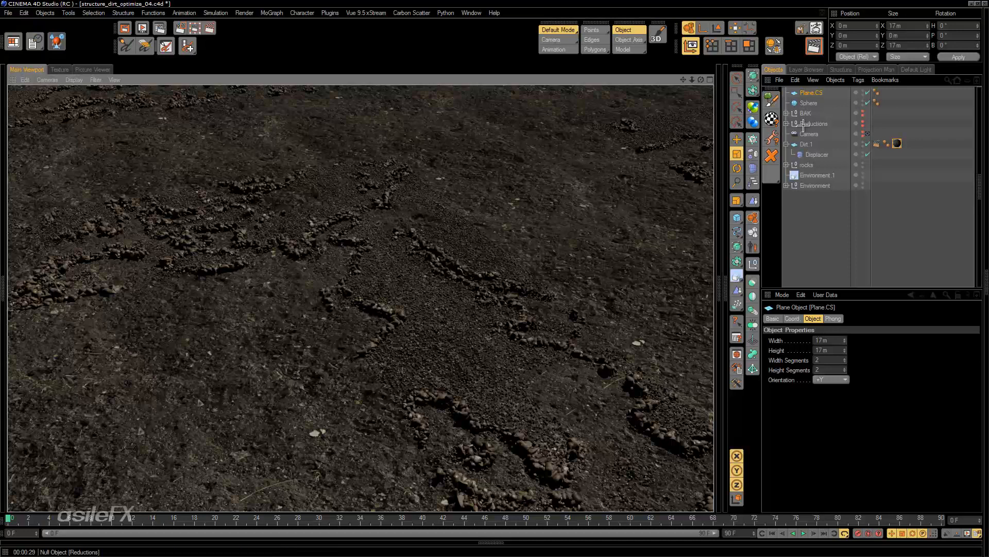
Reopen the Plane.CS material's variable scaling function, move the Clip node down and set its lower clip to 0.5.
{"action": "left_click", "coordinate": [772, 119]}
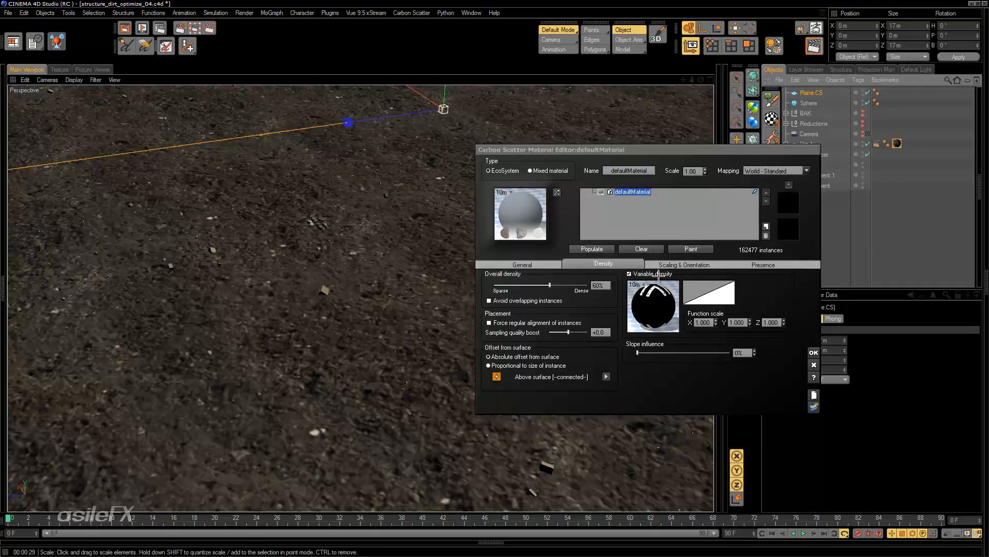
{"action": "left_click", "coordinate": [667, 264]}
{"action": "right_click", "coordinate": [646, 298]}
{"action": "left_click", "coordinate": [652, 305]}
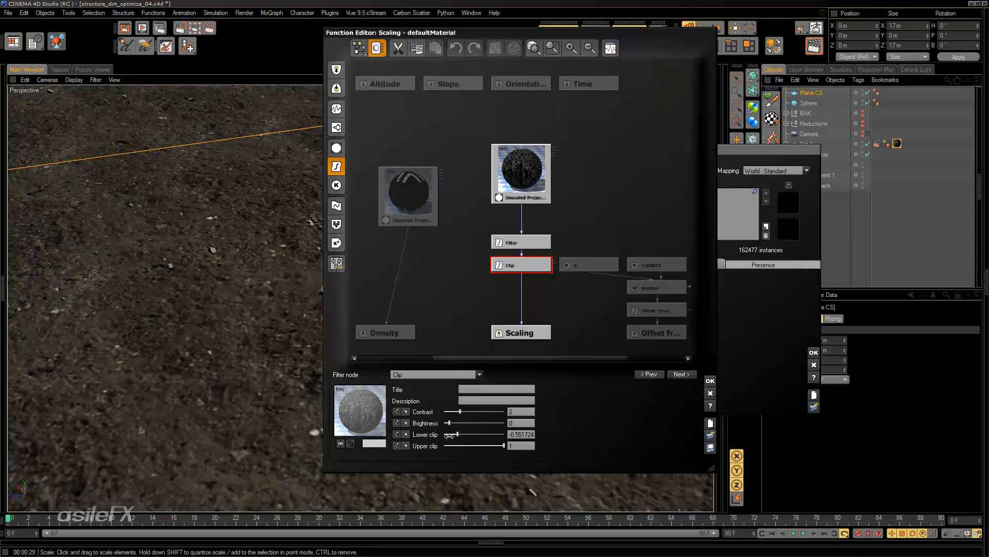
{"action": "left_click_drag", "start_coordinate": [519, 268], "coordinate": [519, 290]}
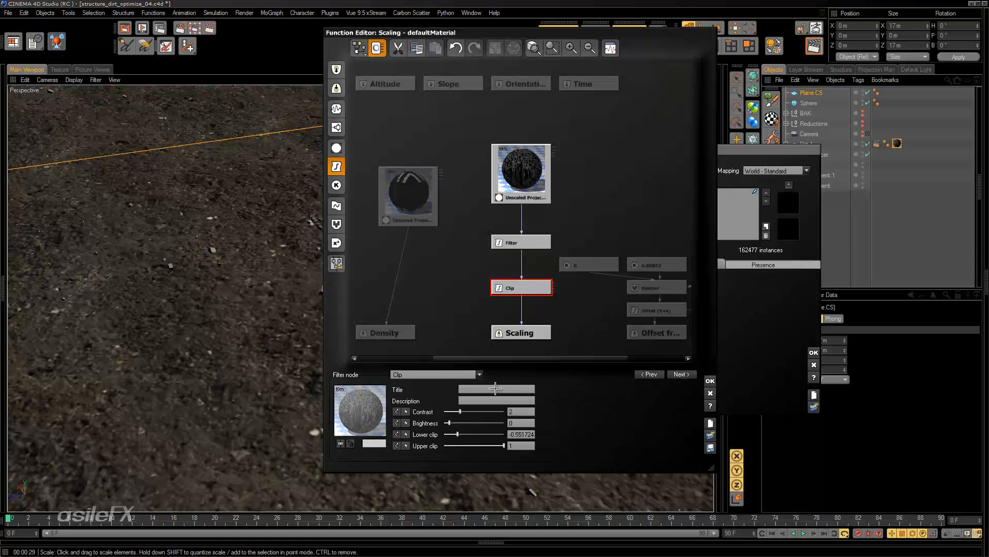
{"action": "mouse_move", "coordinate": [469, 437]}
{"action": "left_mouse_down"}
{"action": "mouse_move", "coordinate": [500, 435]}
{"action": "mouse_move", "coordinate": [486, 435]}
{"action": "left_mouse_up"}
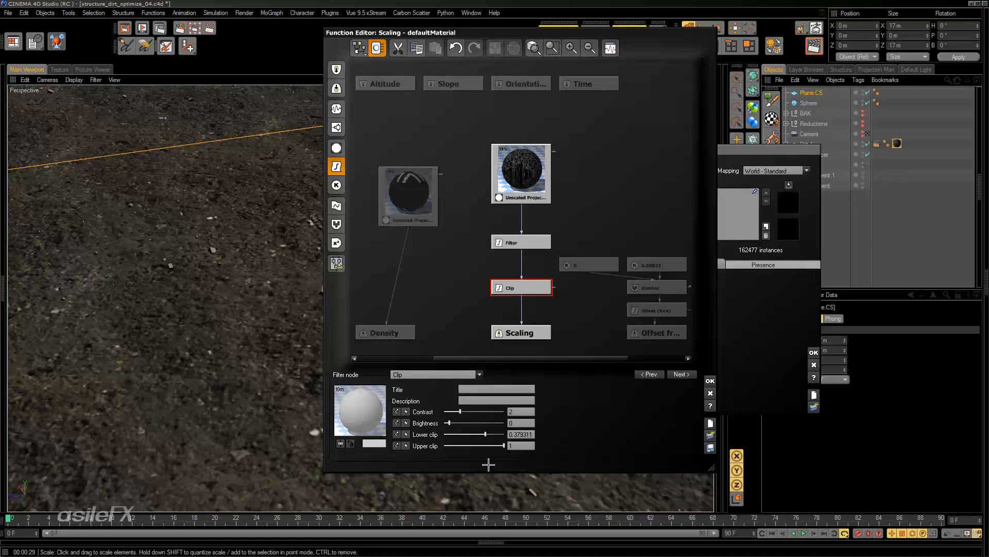
{"action": "double_click", "coordinate": [521, 433]}
{"action": "type", "text": "0.5"}
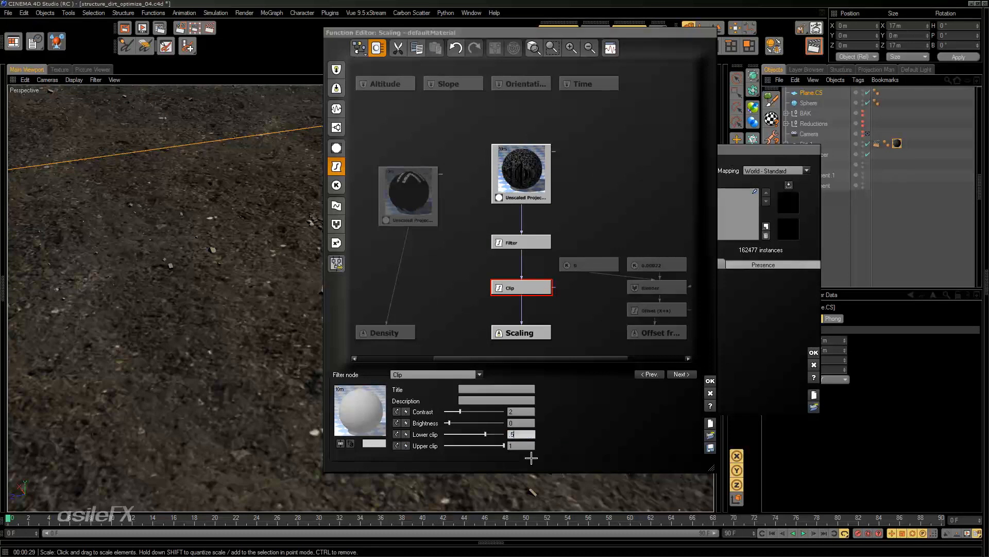
{"action": "key", "text": "Return"}
{"action": "left_click", "coordinate": [710, 380]}
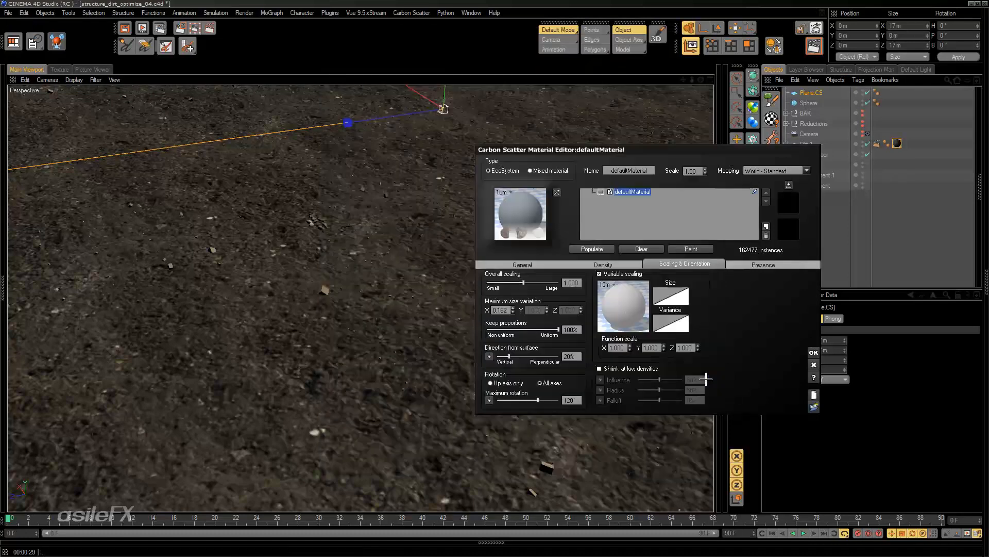
Repopulate the rocks with the revised scaling, accept the material and test-render the view.
{"action": "left_click", "coordinate": [600, 246]}
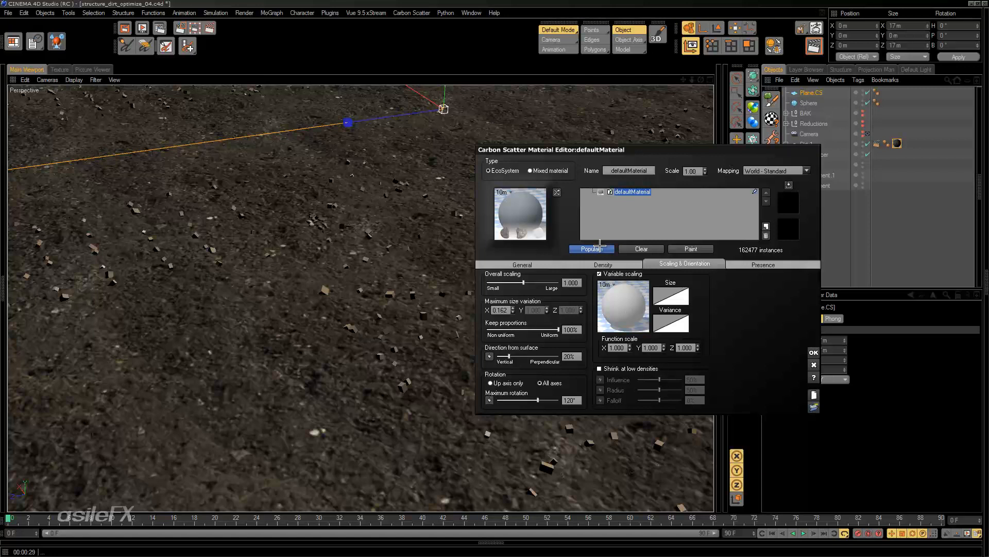
{"action": "left_click", "coordinate": [814, 352]}
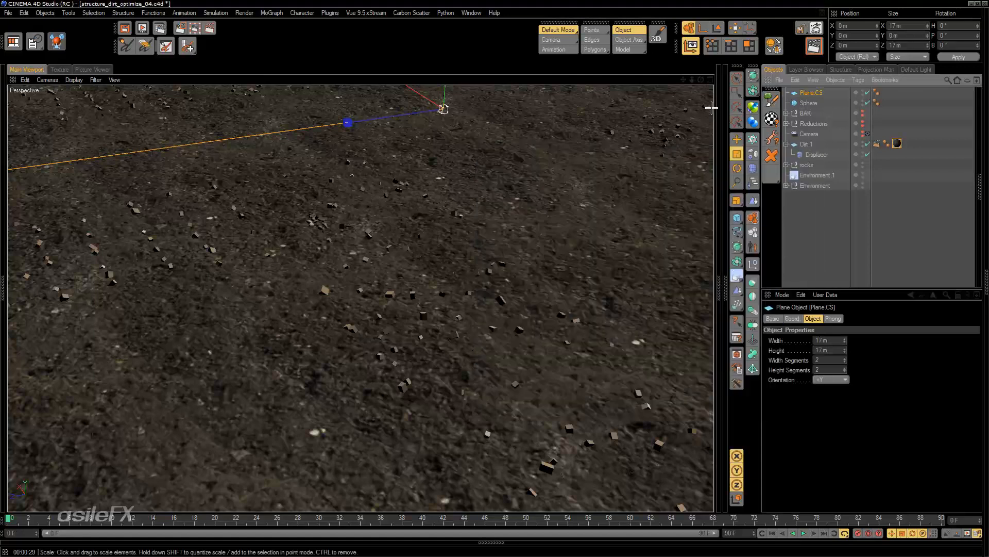
{"action": "left_click", "coordinate": [814, 47]}
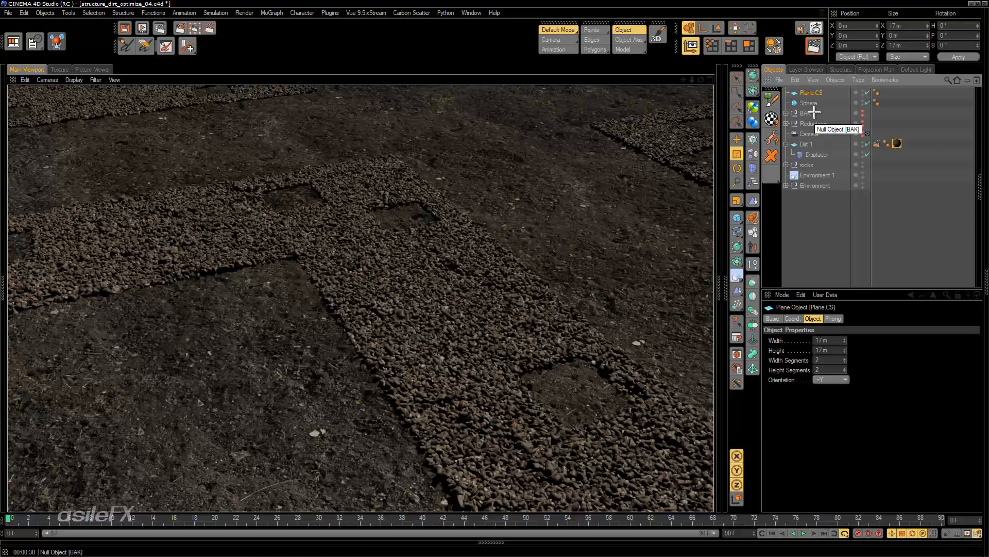
{"action": "left_click", "coordinate": [812, 93]}
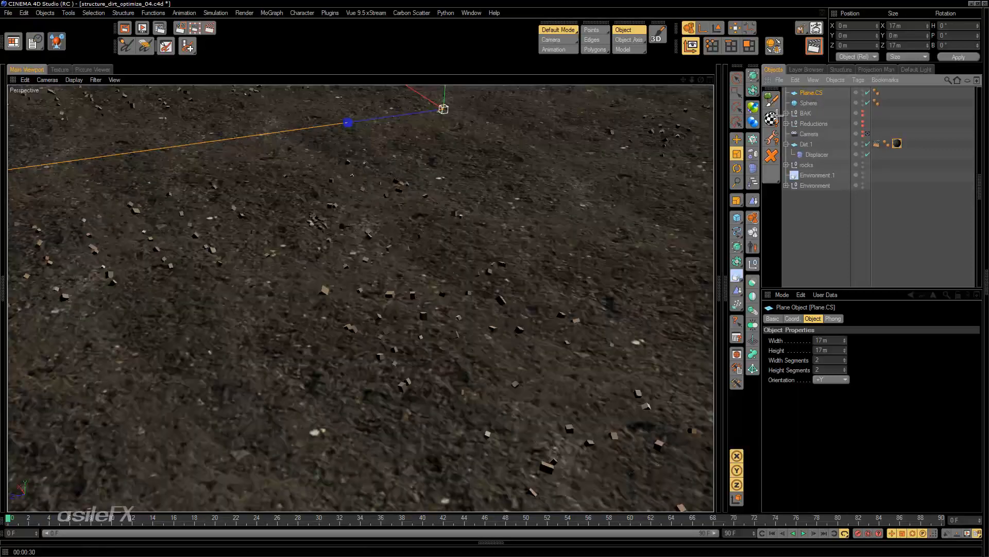
Reopen the Plane.CS material's variable scaling function and move the Clip node farther below the Filter node.
{"action": "left_click", "coordinate": [772, 118]}
{"action": "right_click", "coordinate": [618, 293]}
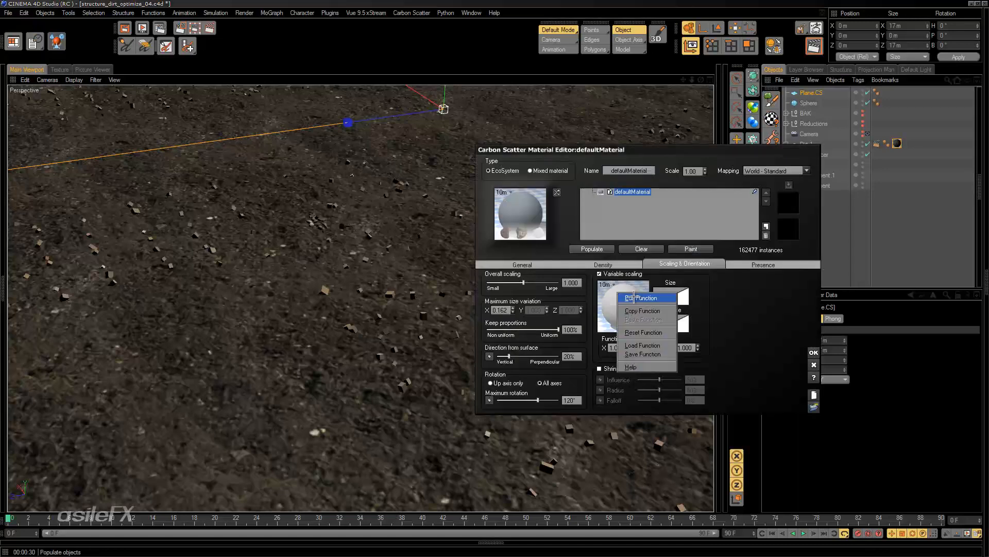
{"action": "left_click", "coordinate": [634, 296]}
{"action": "left_click_drag", "start_coordinate": [538, 286], "coordinate": [537, 195]}
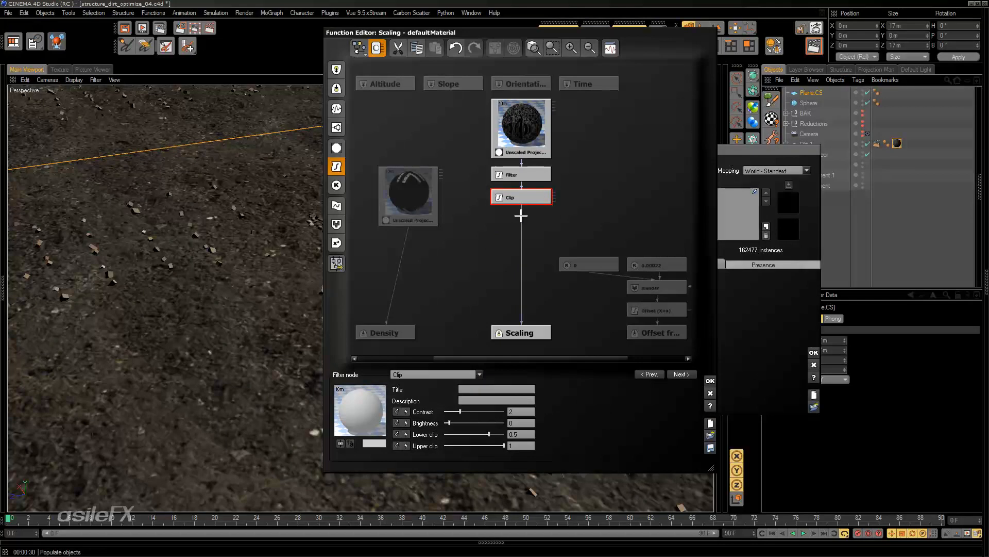
{"action": "left_click_drag", "start_coordinate": [522, 198], "coordinate": [522, 243]}
{"action": "left_click", "coordinate": [525, 174]}
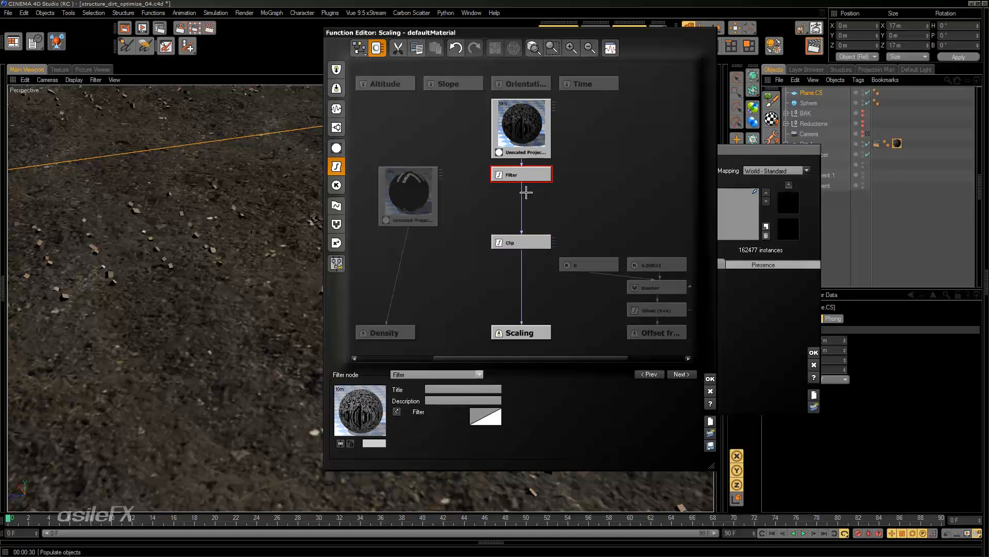
{"action": "left_click", "coordinate": [522, 192]}
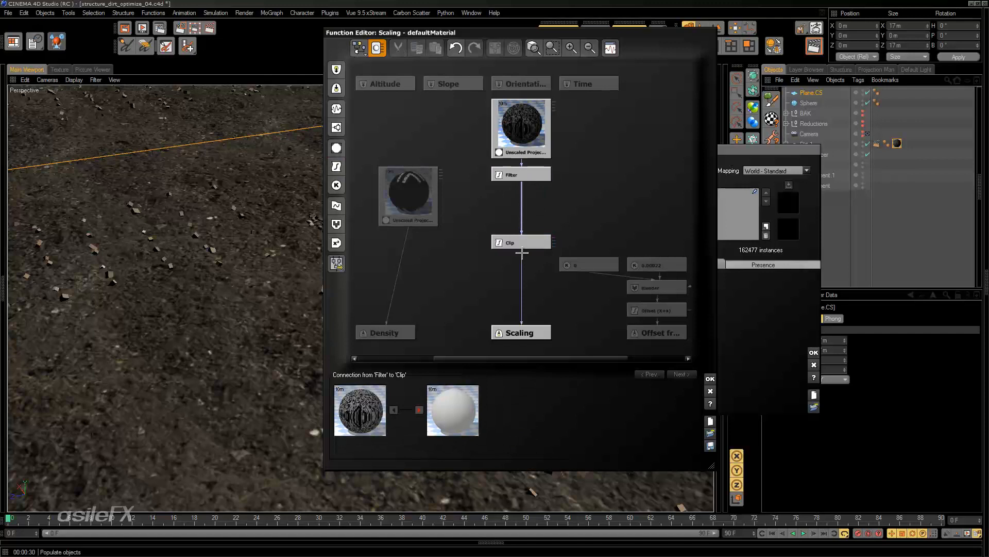
{"action": "mouse_move", "coordinate": [522, 244]}
{"action": "left_mouse_down"}
{"action": "mouse_move", "coordinate": [521, 200]}
{"action": "mouse_move", "coordinate": [520, 245]}
{"action": "left_mouse_up"}
{"action": "left_click", "coordinate": [521, 196]}
{"action": "left_click", "coordinate": [530, 245]}
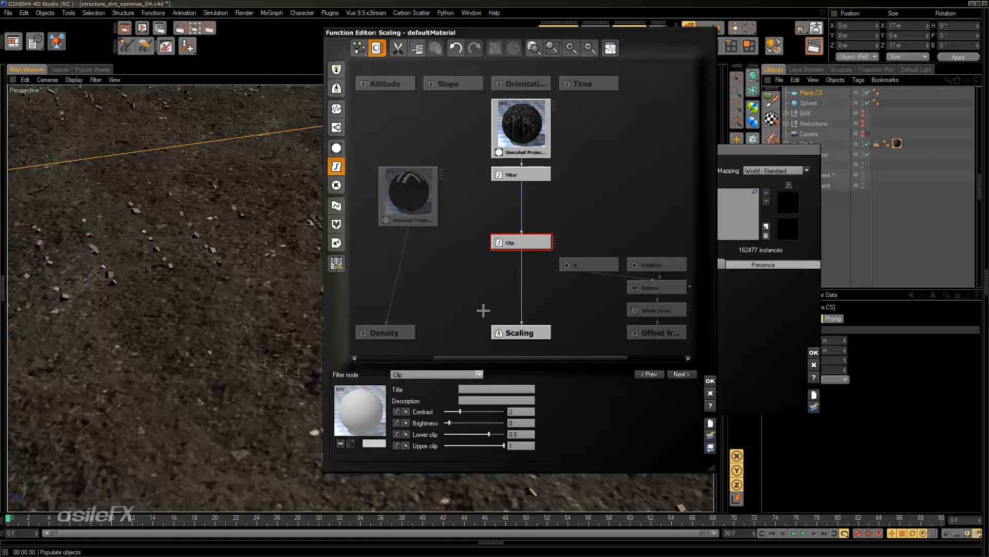
{"action": "left_click_drag", "start_coordinate": [532, 239], "coordinate": [532, 216]}
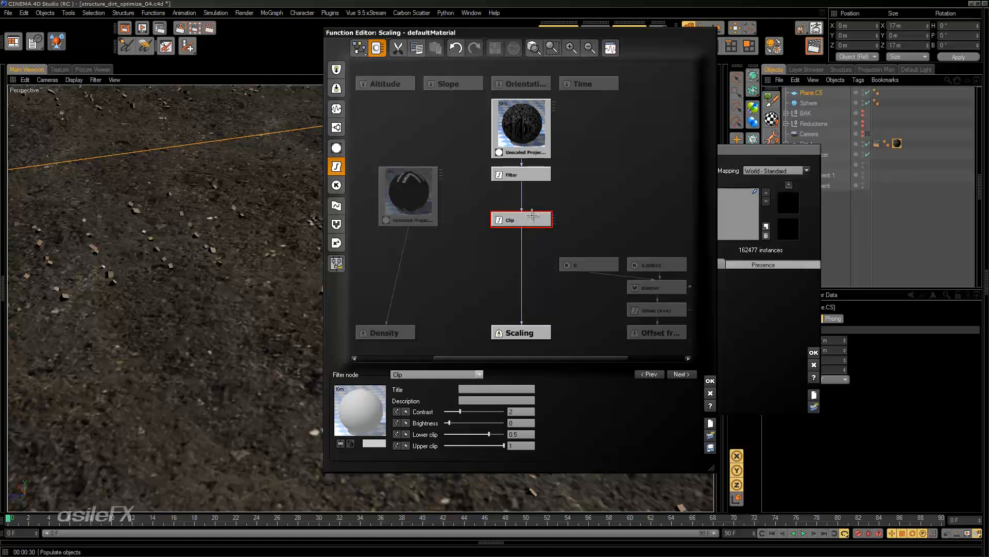
{"action": "key", "text": "ctrl+z"}
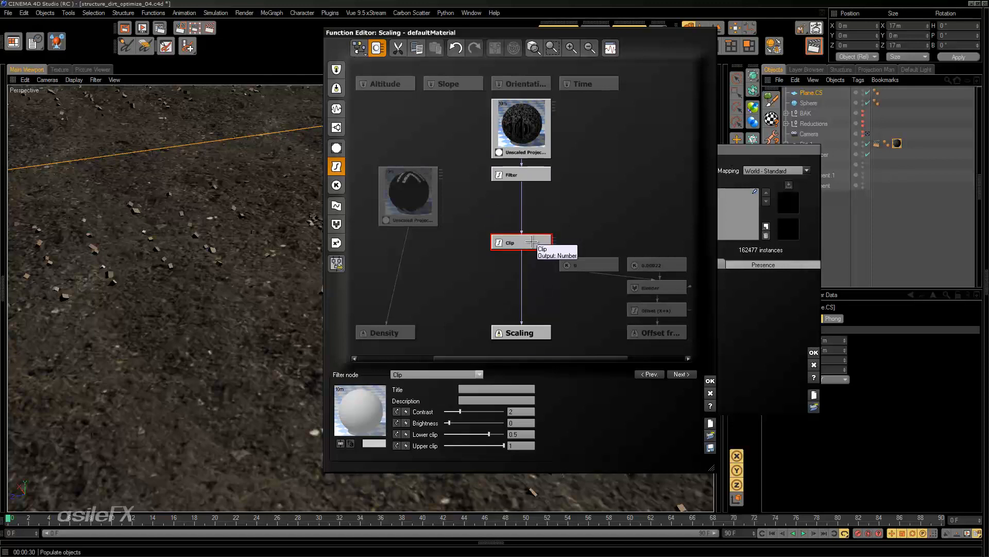
Insert a Blender combiner node into the connection between Filter and Clip and place it to the right of the chain.
{"action": "left_click", "coordinate": [521, 209]}
{"action": "left_click", "coordinate": [337, 224]}
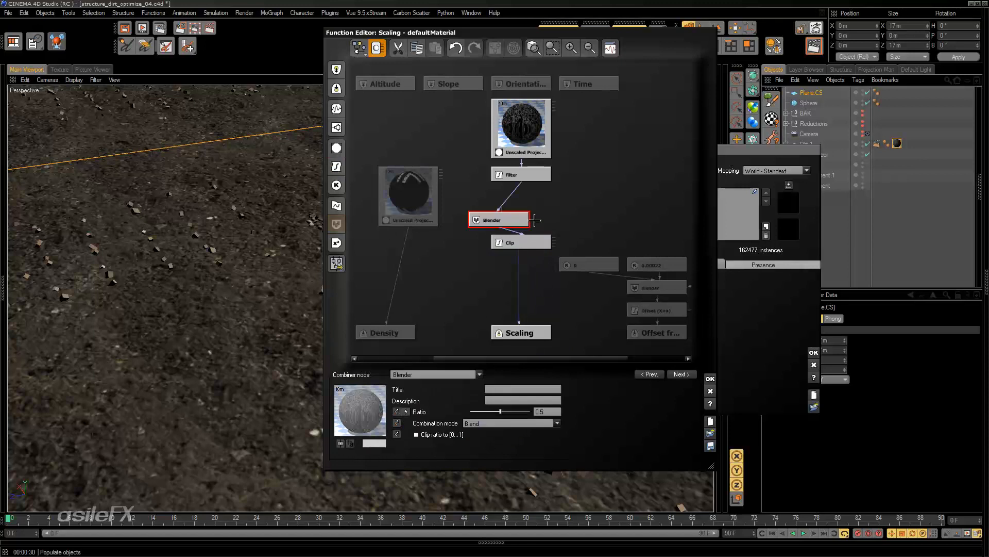
{"action": "left_click_drag", "start_coordinate": [534, 220], "coordinate": [626, 221]}
Add a Perlin Value noise node above the Blender, connect it to the Blender's free input and set its scale to about 22.66 cm.
{"action": "left_click", "coordinate": [632, 132]}
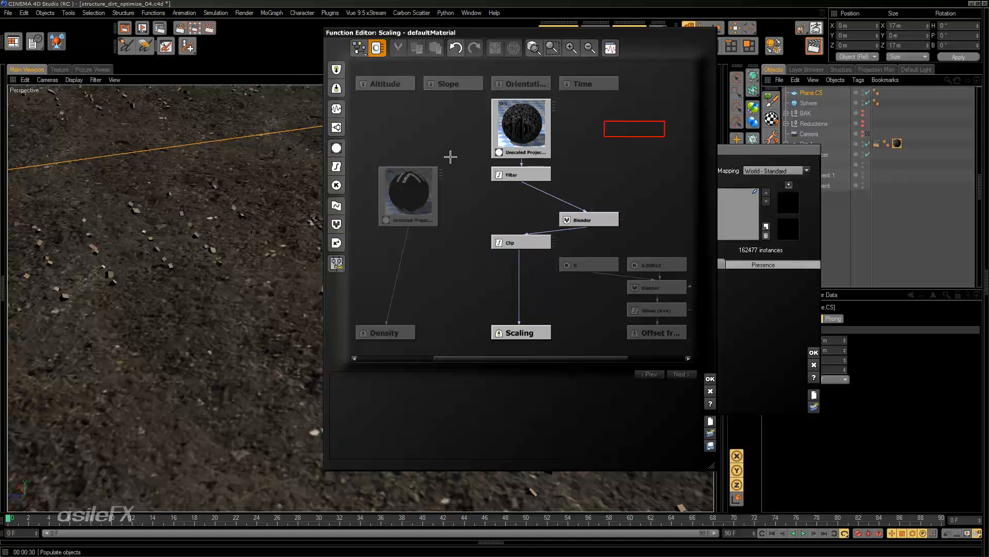
{"action": "left_click", "coordinate": [338, 109]}
{"action": "left_click_drag", "start_coordinate": [641, 131], "coordinate": [619, 154]}
{"action": "left_click_drag", "start_coordinate": [590, 210], "coordinate": [628, 149]}
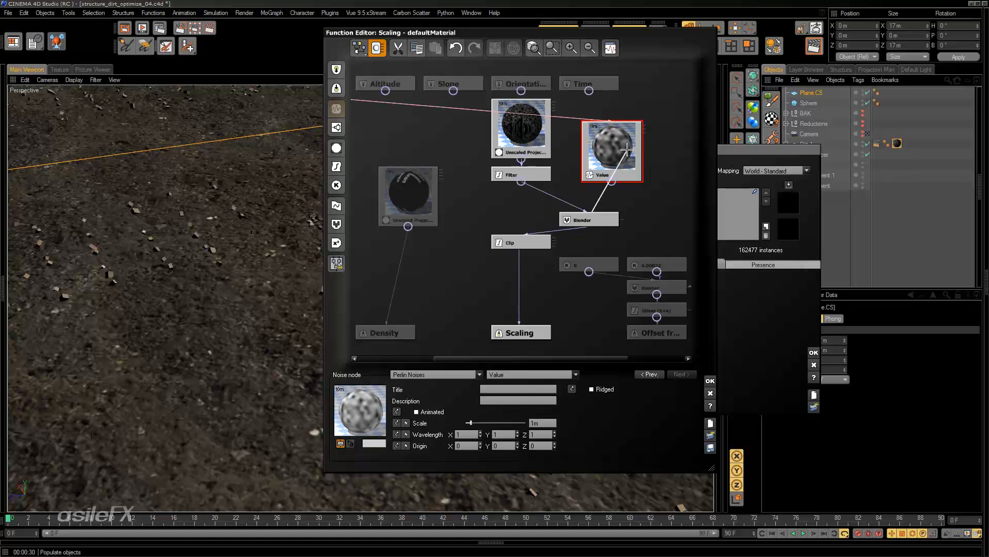
{"action": "left_click_drag", "start_coordinate": [496, 423], "coordinate": [488, 425]}
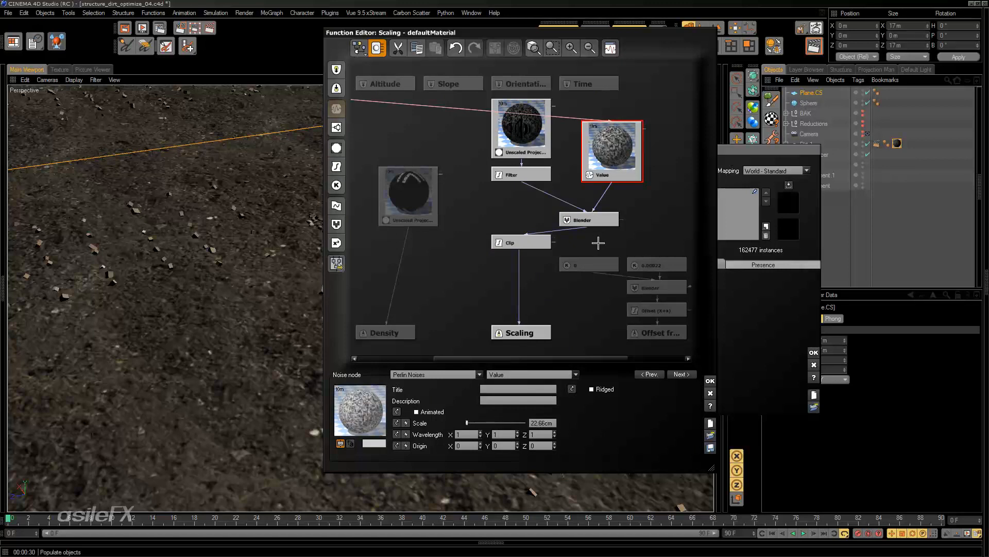
Try the Multiply, Subtract, Min and Max combination modes on the Blender node with a ratio of about 0.32.
{"action": "left_click", "coordinate": [592, 222]}
{"action": "left_click", "coordinate": [492, 423]}
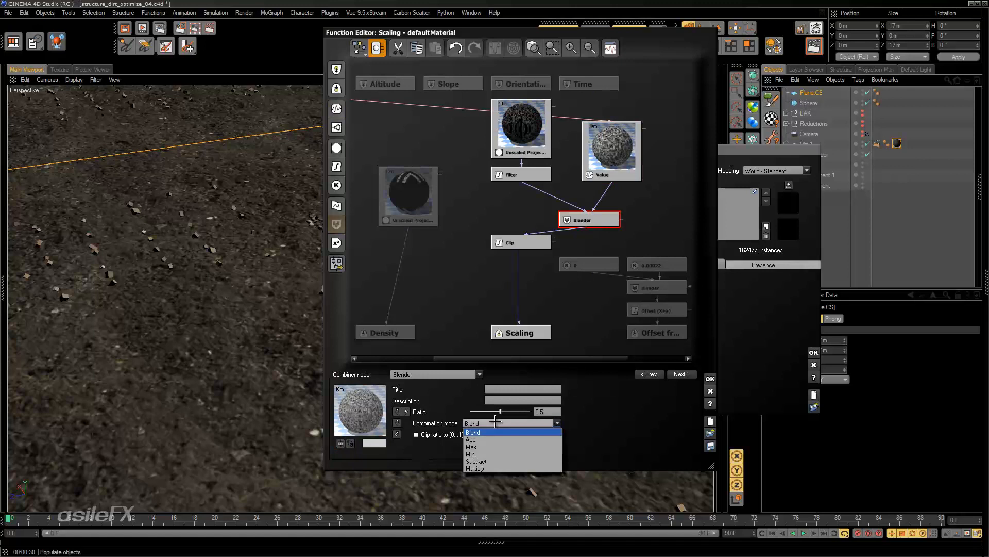
{"action": "left_click", "coordinate": [497, 468]}
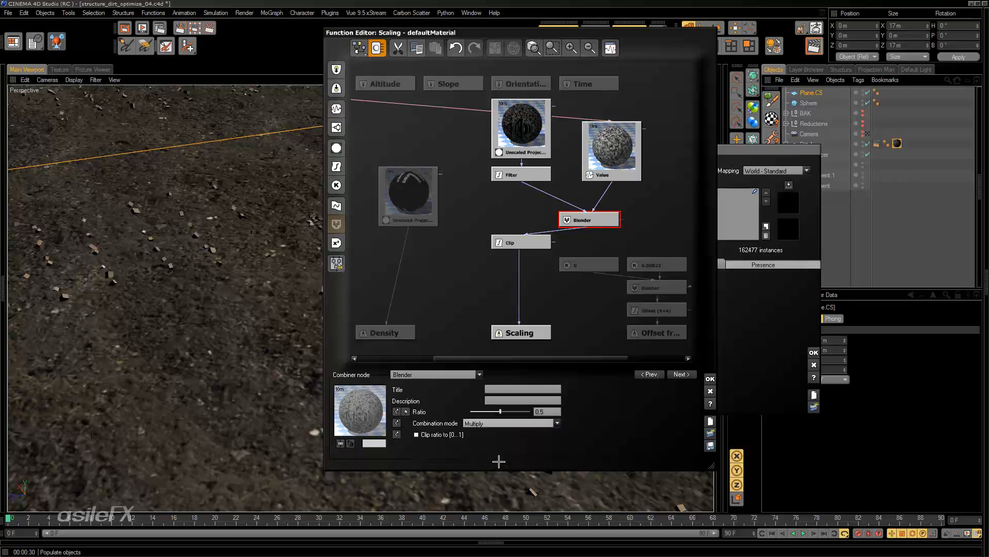
{"action": "mouse_move", "coordinate": [500, 411]}
{"action": "left_mouse_down"}
{"action": "mouse_move", "coordinate": [477, 411]}
{"action": "mouse_move", "coordinate": [508, 411]}
{"action": "mouse_move", "coordinate": [489, 411]}
{"action": "left_mouse_up"}
{"action": "left_click", "coordinate": [496, 423]}
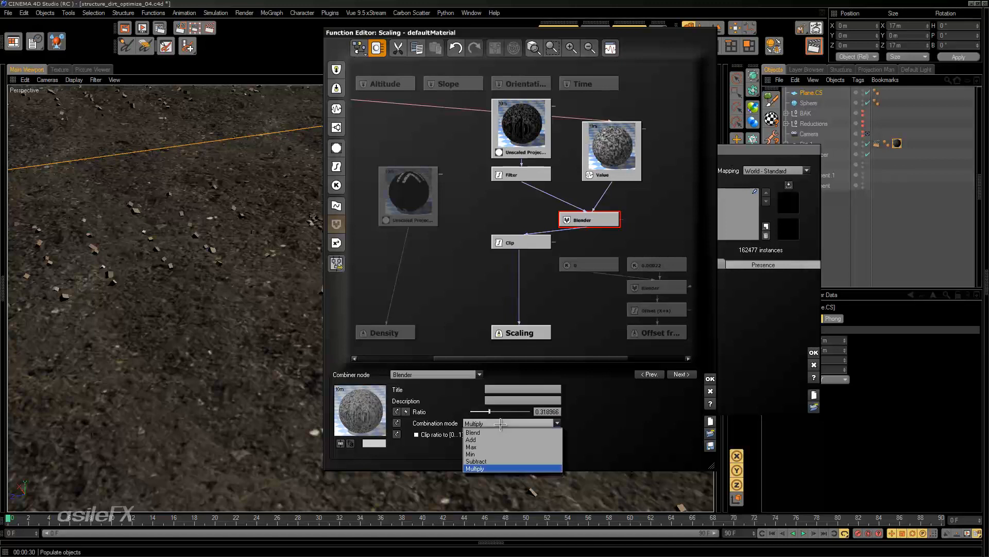
{"action": "left_click", "coordinate": [497, 459]}
{"action": "left_click", "coordinate": [494, 423]}
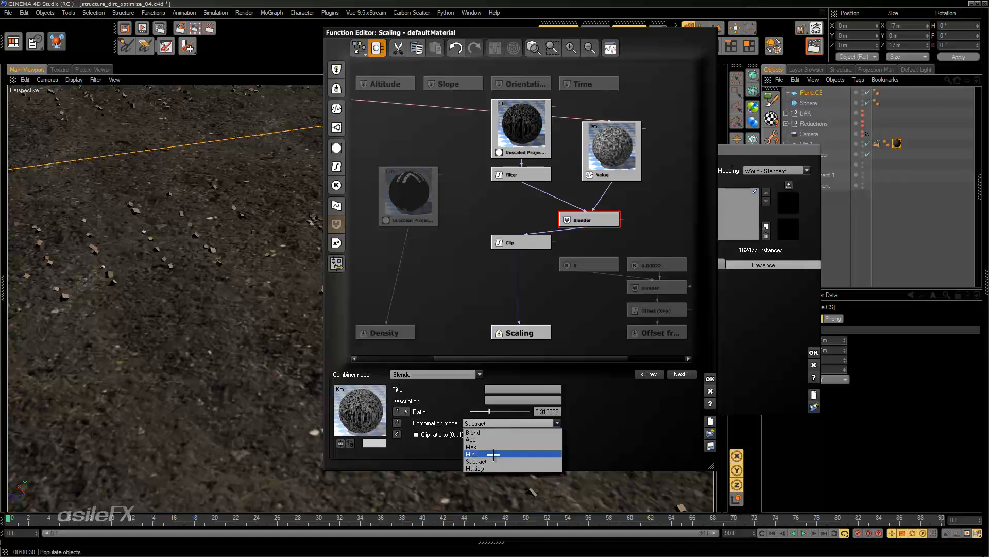
{"action": "left_click", "coordinate": [489, 453]}
{"action": "left_click", "coordinate": [494, 423]}
{"action": "left_click", "coordinate": [493, 448]}
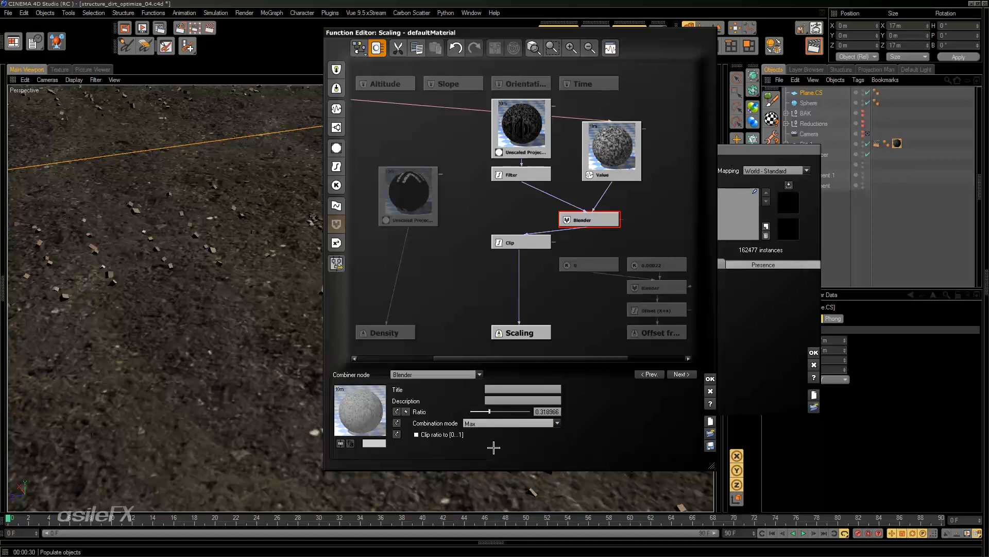
Set the Blender node to Subtract mode with a ratio of 0.61.
{"action": "left_click_drag", "start_coordinate": [494, 416], "coordinate": [425, 411]}
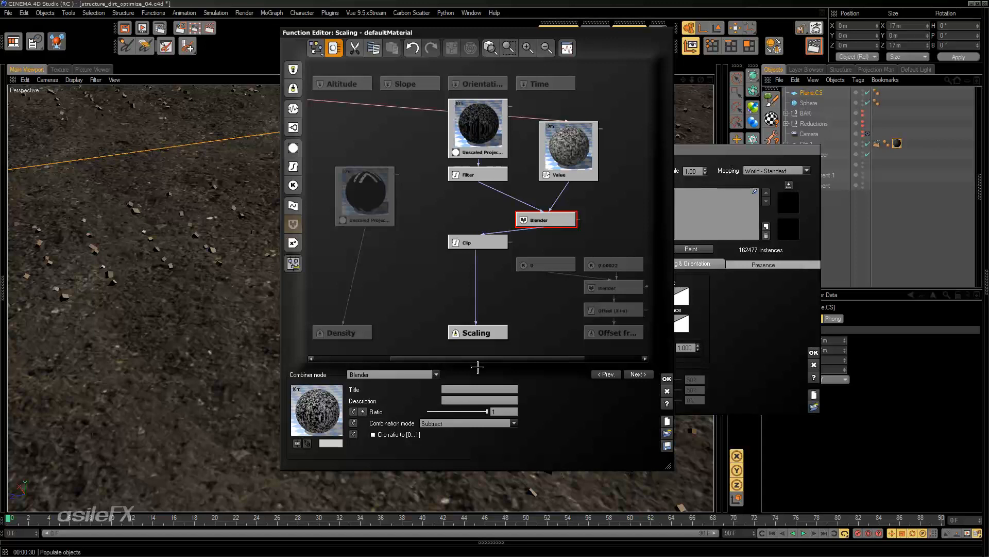
{"action": "mouse_move", "coordinate": [472, 410]}
{"action": "left_mouse_down"}
{"action": "mouse_move", "coordinate": [433, 411]}
{"action": "mouse_move", "coordinate": [463, 410]}
{"action": "left_mouse_up"}
{"action": "double_click", "coordinate": [502, 411]}
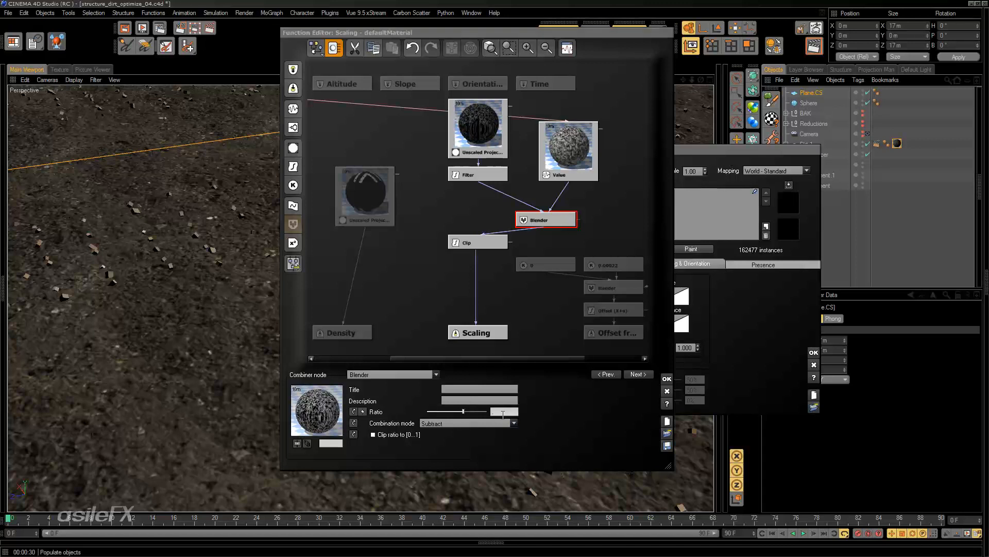
{"action": "type", "text": "0.61"}
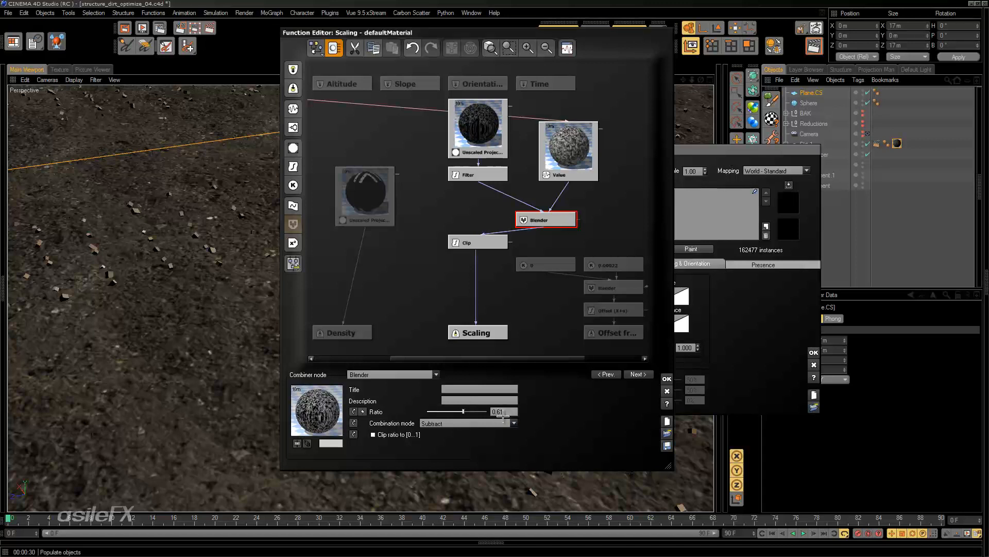
Lower the Clip node's lower clip to about 0.276 and accept the scaling function.
{"action": "left_click", "coordinate": [487, 242]}
{"action": "left_click_drag", "start_coordinate": [447, 435], "coordinate": [439, 435]}
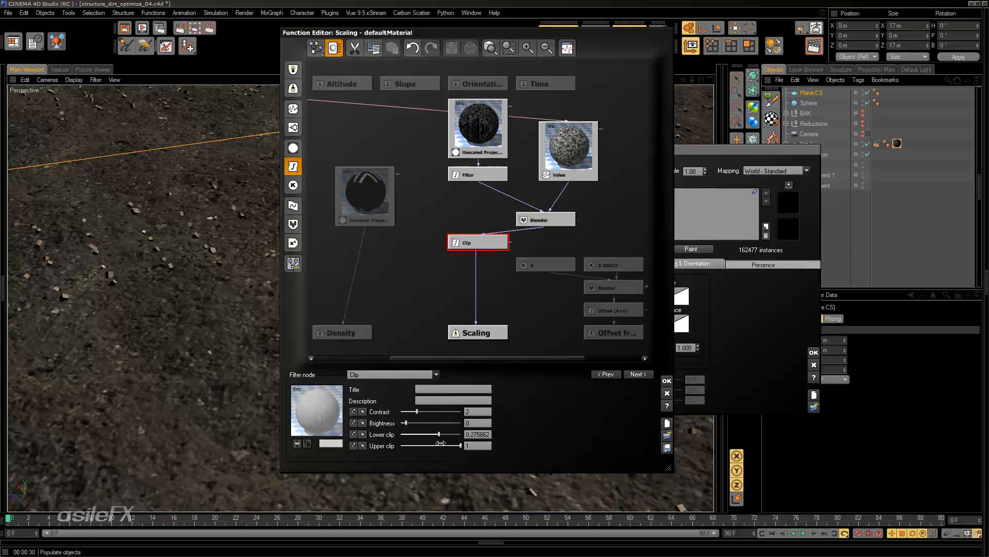
{"action": "left_click", "coordinate": [667, 380]}
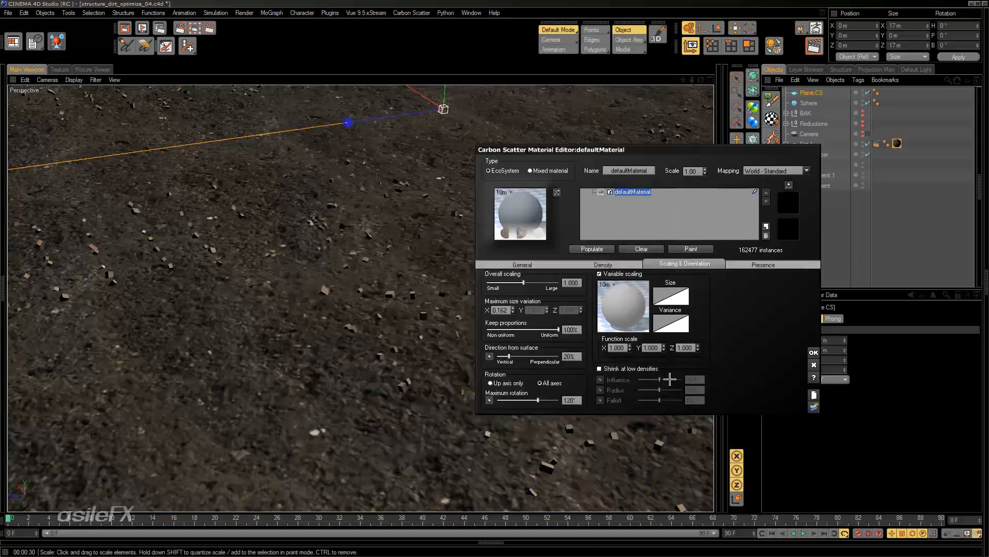
Repopulate the rocks with the noise-blended scaling and render the view to check their size variation.
{"action": "left_click", "coordinate": [591, 249]}
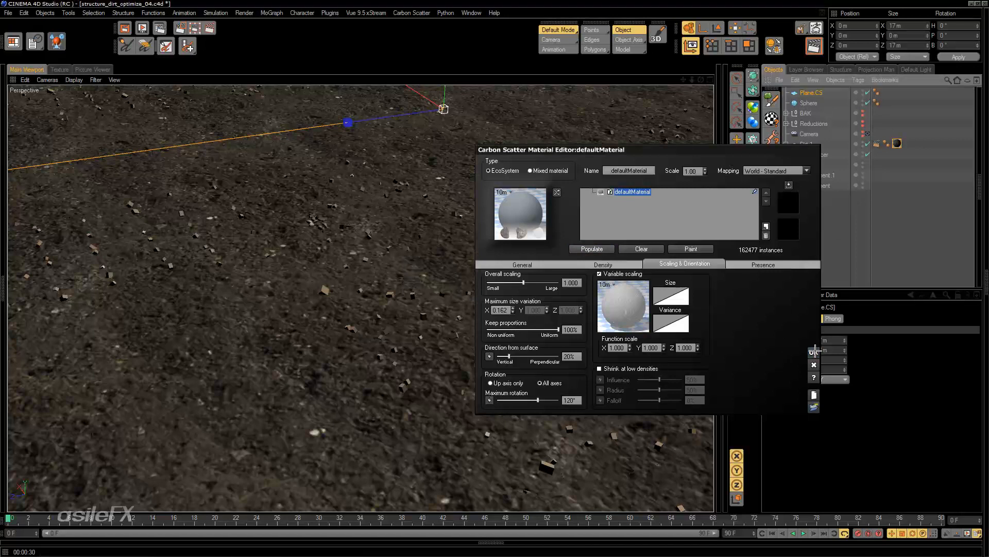
{"action": "left_click", "coordinate": [814, 352]}
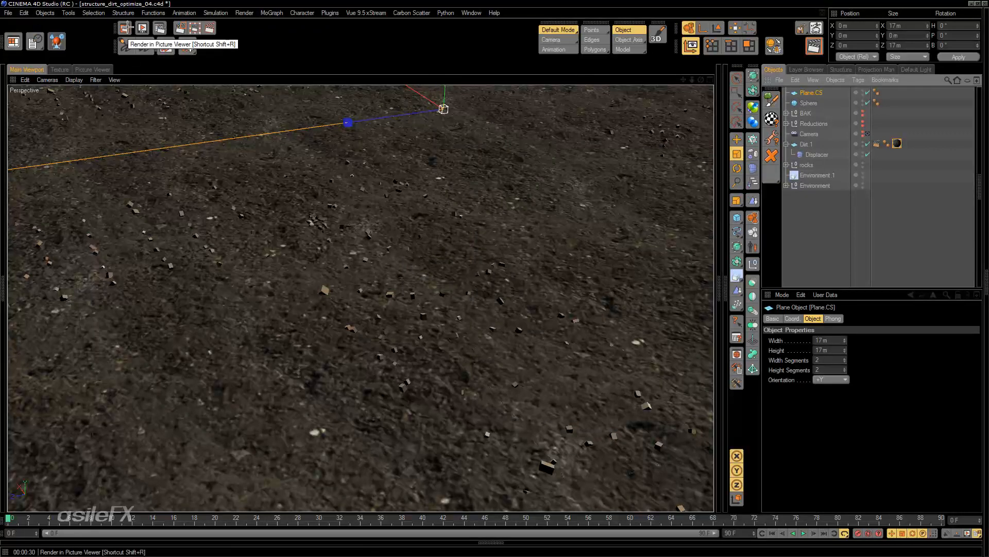
{"action": "left_click", "coordinate": [126, 26]}
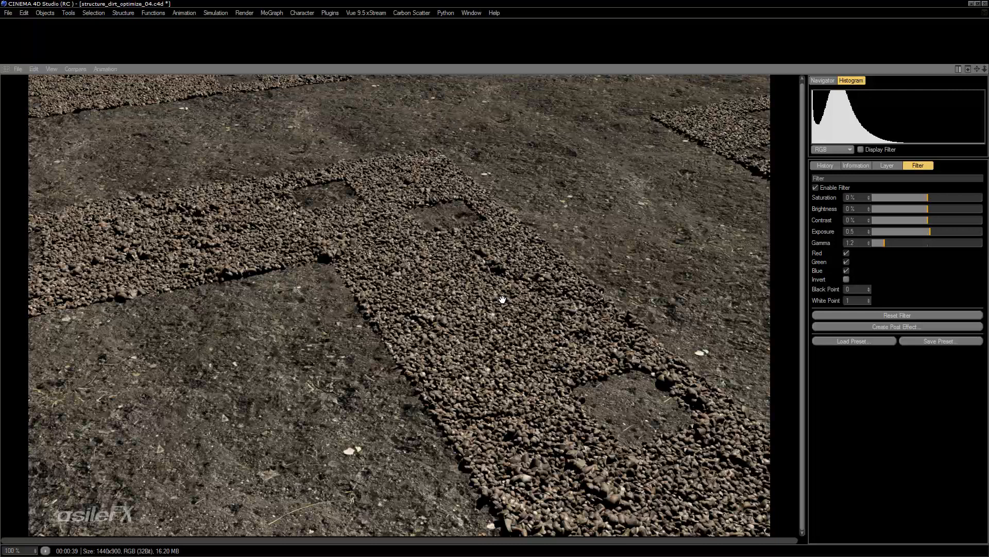
{"action": "key", "text": "ctrl+Tab"}
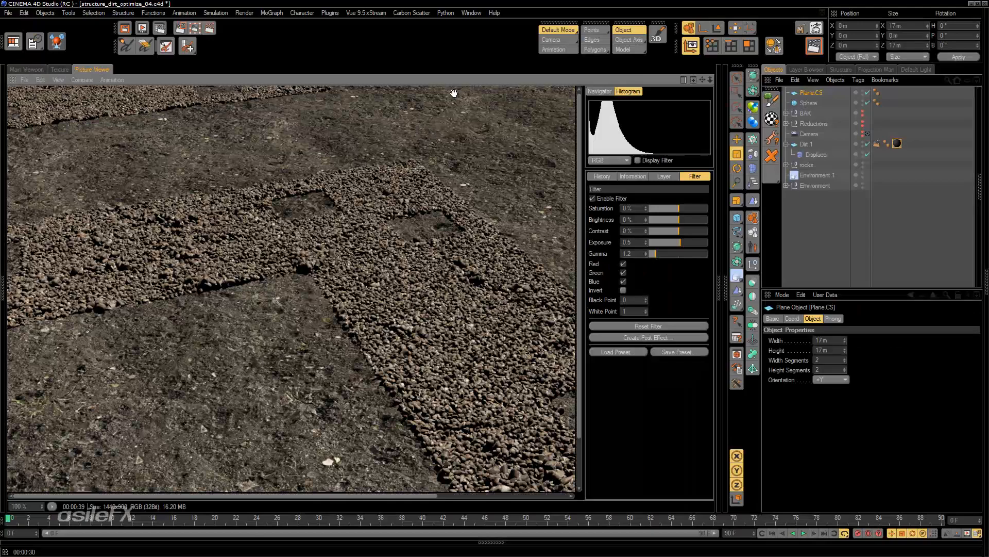
{"action": "left_click", "coordinate": [34, 69]}
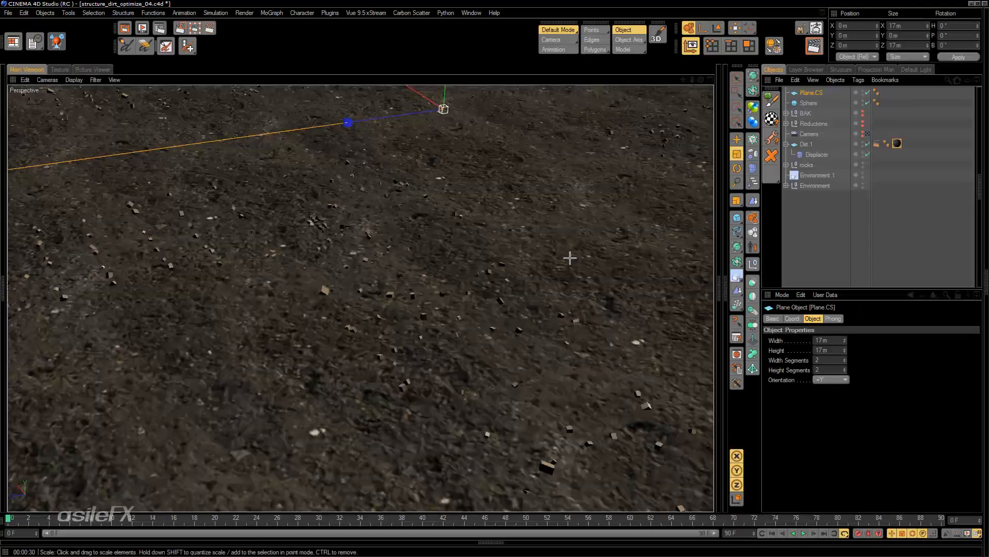
Reopen the Plane.CS material's variable scaling function and review its complete node network and function options.
{"action": "left_click", "coordinate": [772, 119]}
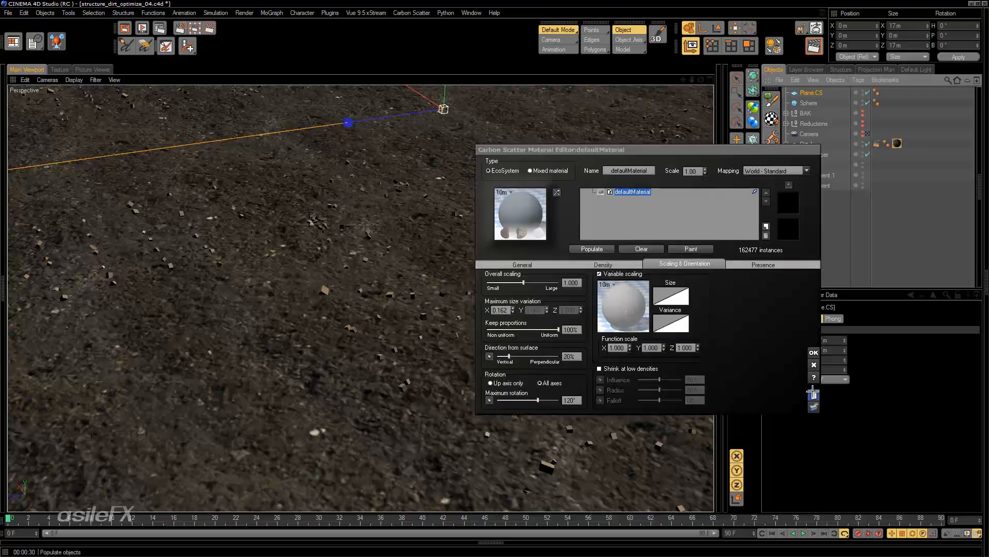
{"action": "left_click", "coordinate": [621, 331]}
{"action": "left_click", "coordinate": [633, 307]}
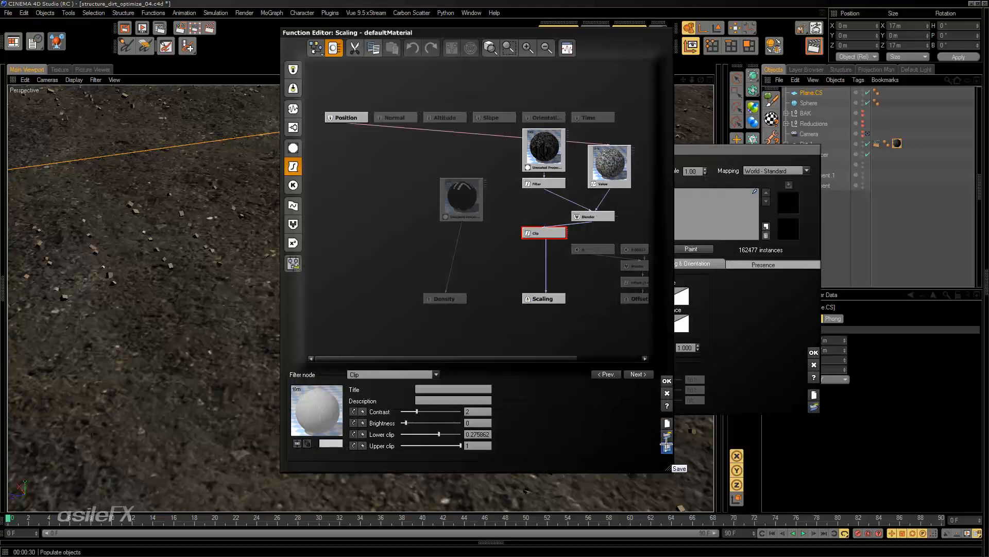
{"action": "middle_click_drag", "start_coordinate": [601, 318], "coordinate": [537, 320]}
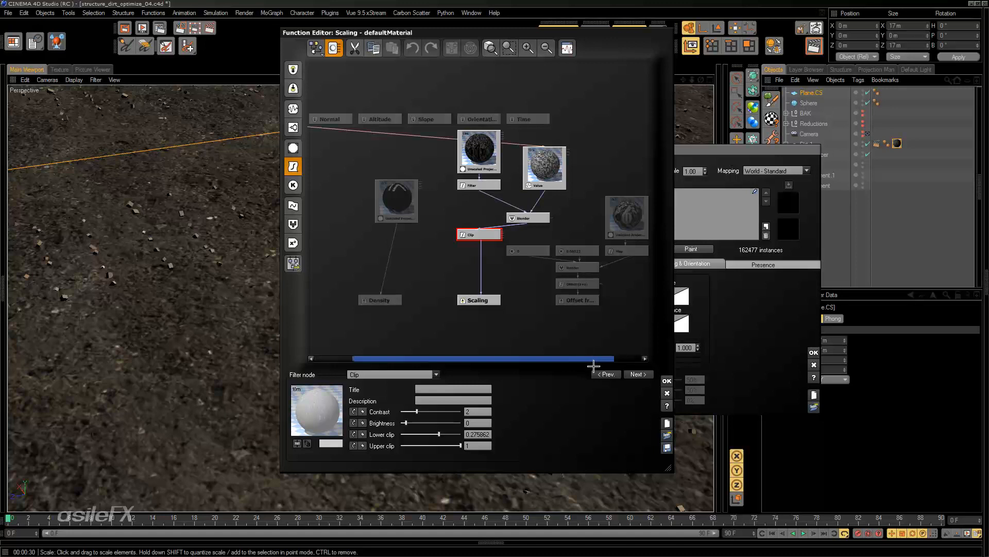
{"action": "left_click", "coordinate": [667, 380]}
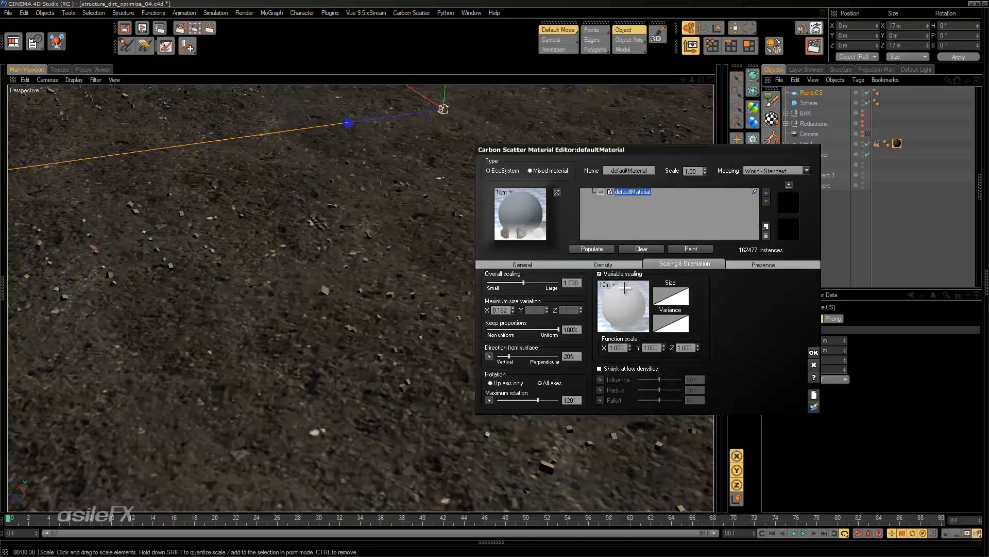
{"action": "right_click", "coordinate": [625, 288]}
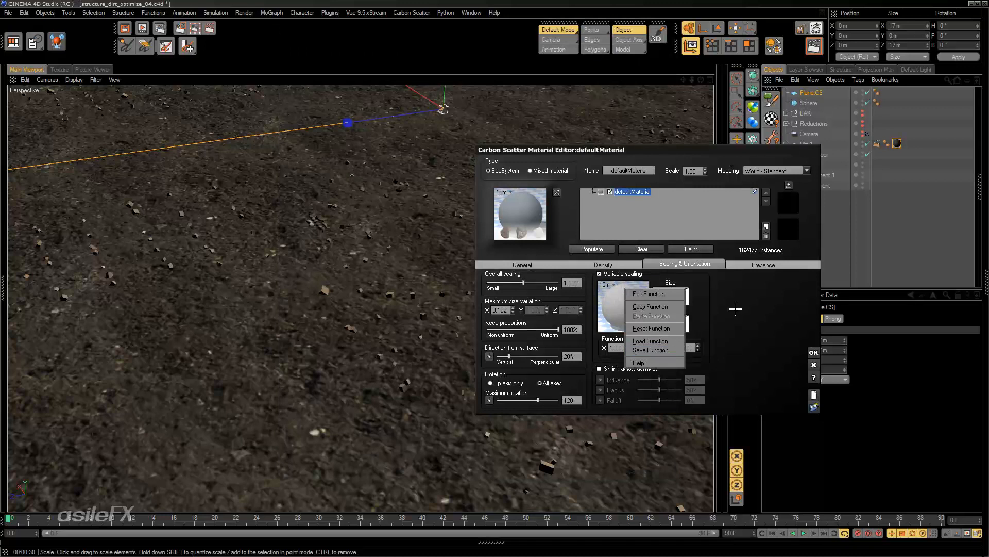
{"action": "left_click", "coordinate": [728, 308]}
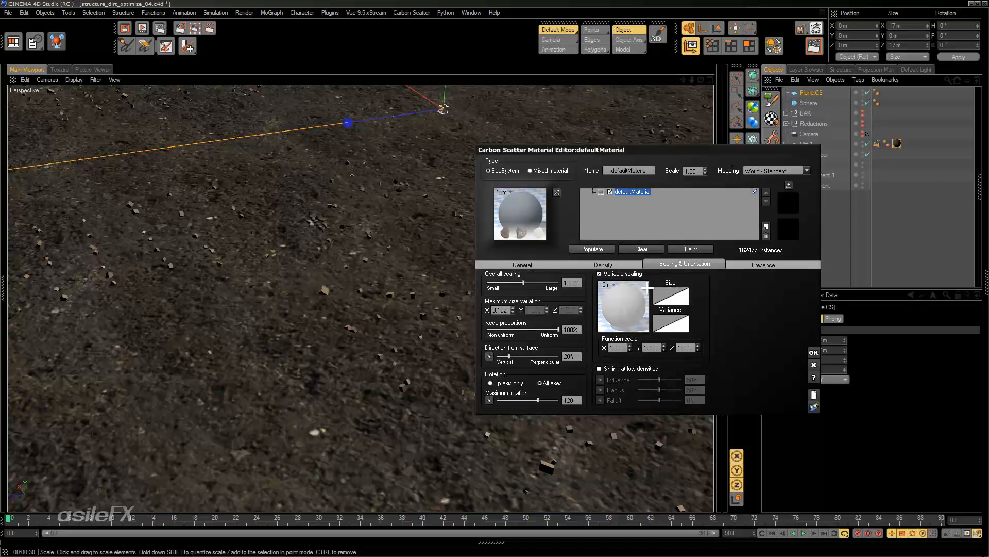
{"action": "right_click", "coordinate": [646, 304]}
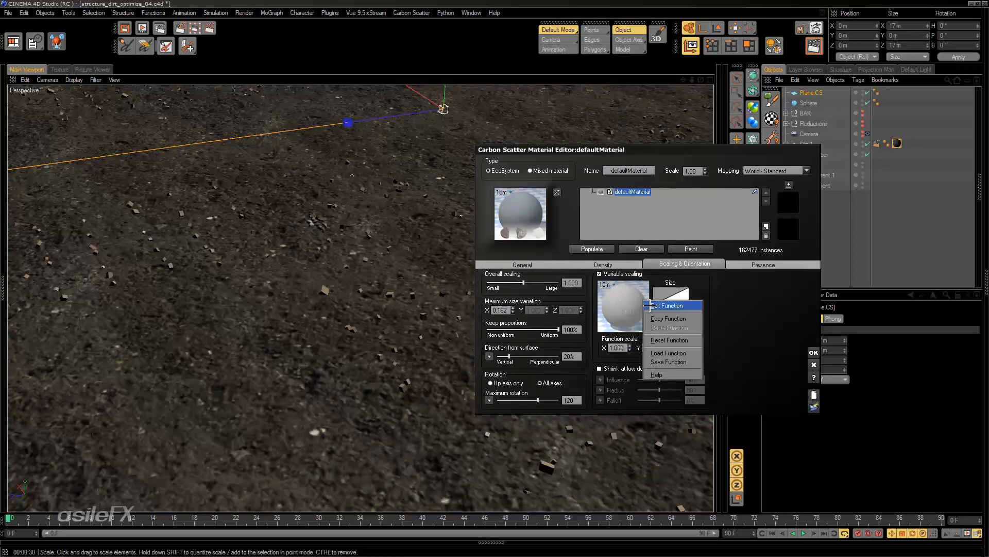
{"action": "left_click", "coordinate": [766, 320]}
Open the material's variable density function to examine the projected map driving the density.
{"action": "left_click", "coordinate": [629, 264]}
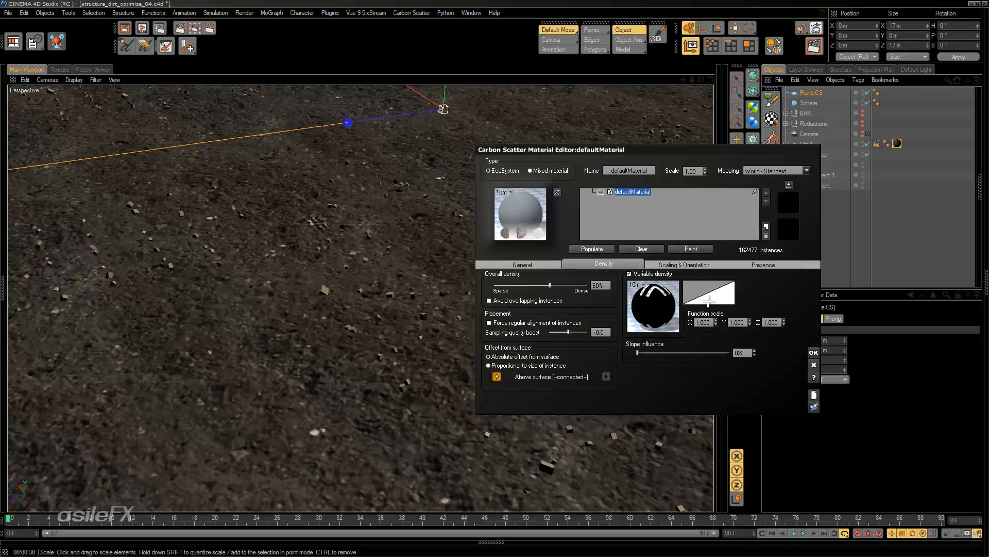
{"action": "right_click", "coordinate": [665, 309]}
{"action": "left_click", "coordinate": [676, 315]}
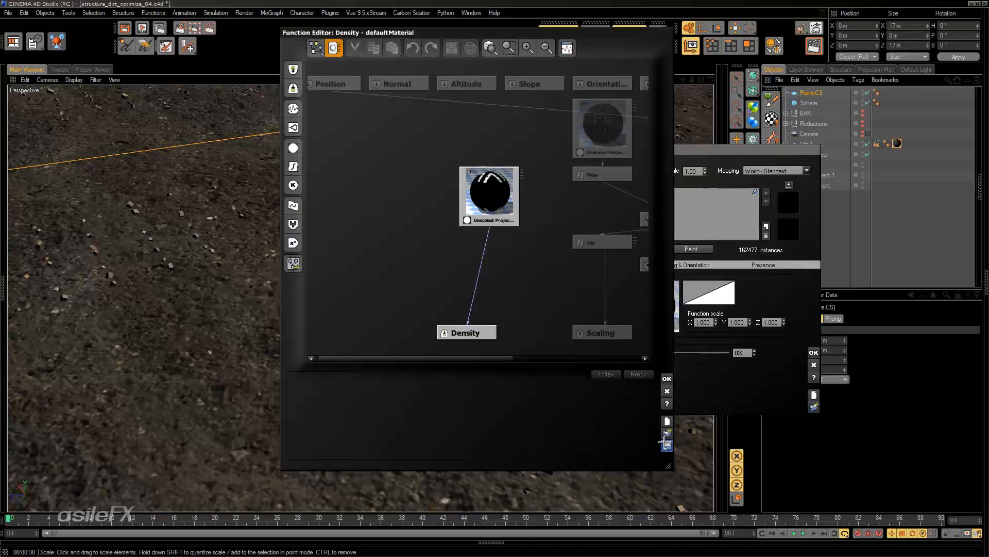
Save the material's complete function network as a function file named rocks in the Functions folder, and accept the density function.
{"action": "left_click_drag", "start_coordinate": [537, 210], "coordinate": [395, 203]}
{"action": "left_click_drag", "start_coordinate": [556, 206], "coordinate": [526, 201]}
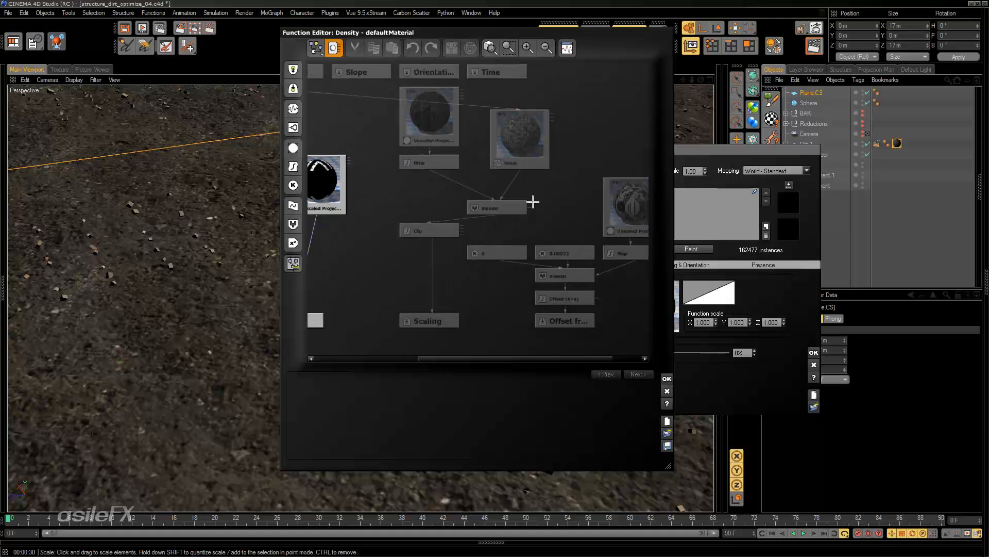
{"action": "left_click", "coordinate": [667, 445]}
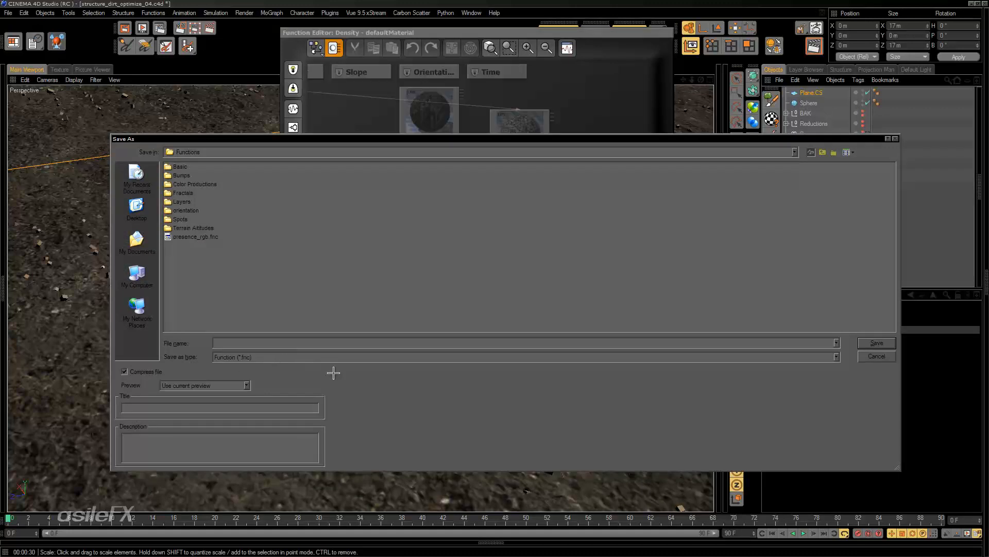
{"action": "type", "text": "rocks"}
{"action": "left_click", "coordinate": [159, 372]}
{"action": "left_click", "coordinate": [879, 342]}
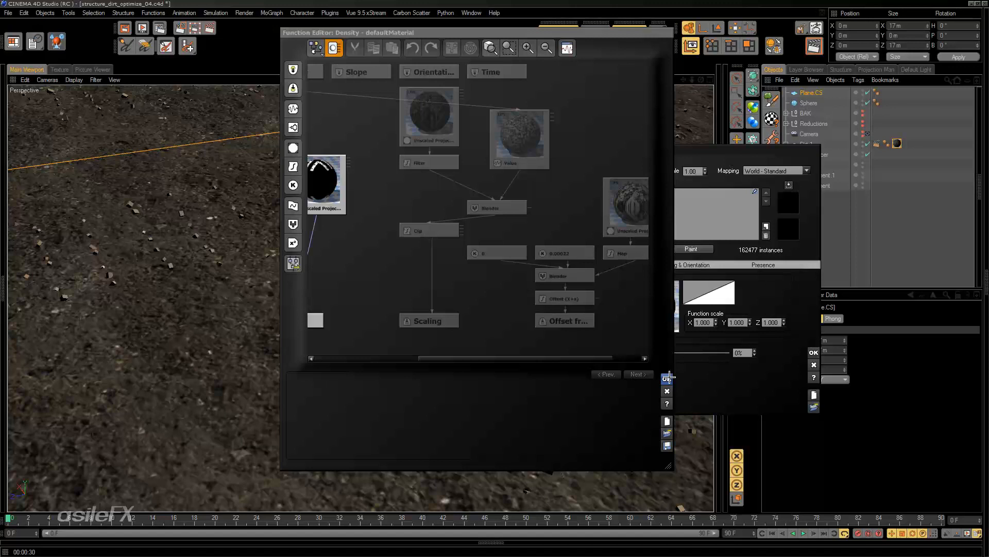
{"action": "left_click", "coordinate": [666, 378]}
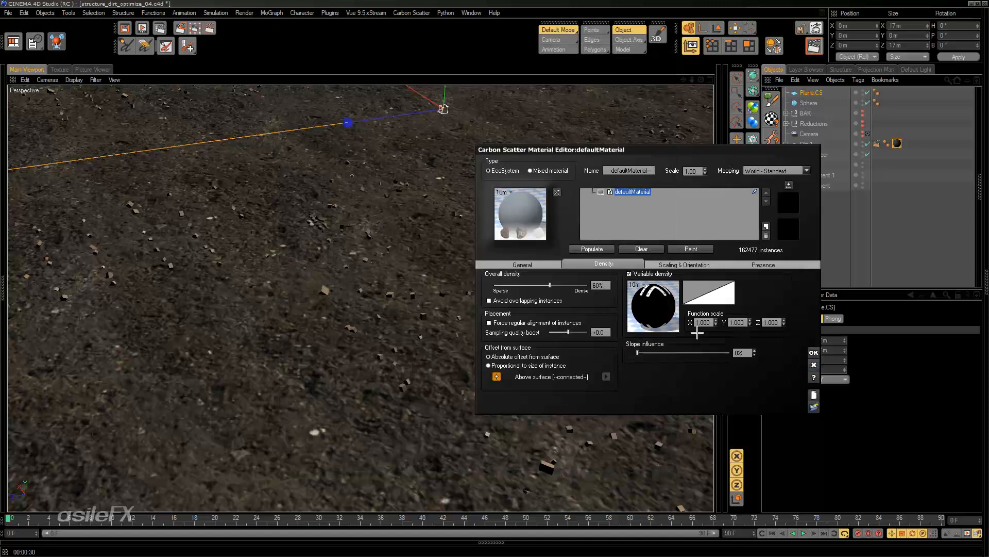
Examine the Plane.CS material's EcoSystem population list with its Platonic rock objects and their scale and presence settings.
{"action": "left_click", "coordinate": [548, 265]}
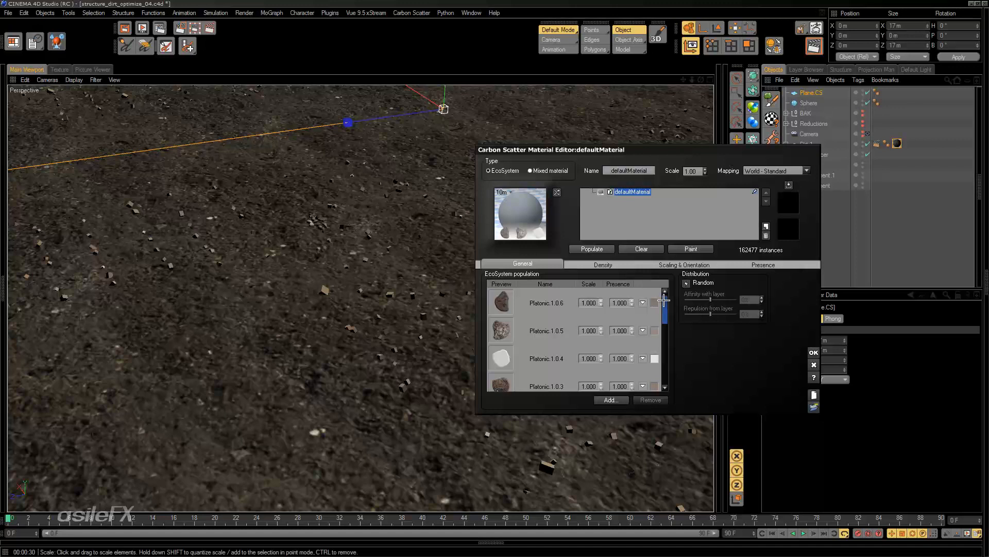
{"action": "mouse_move", "coordinate": [665, 317]}
{"action": "left_mouse_down"}
{"action": "mouse_move", "coordinate": [666, 360]}
{"action": "mouse_move", "coordinate": [664, 305]}
{"action": "left_mouse_up"}
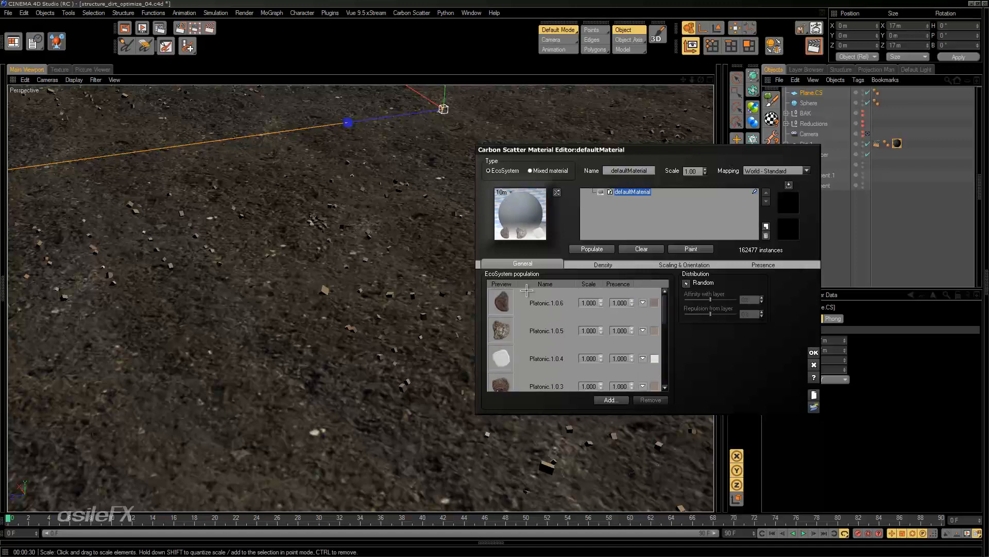